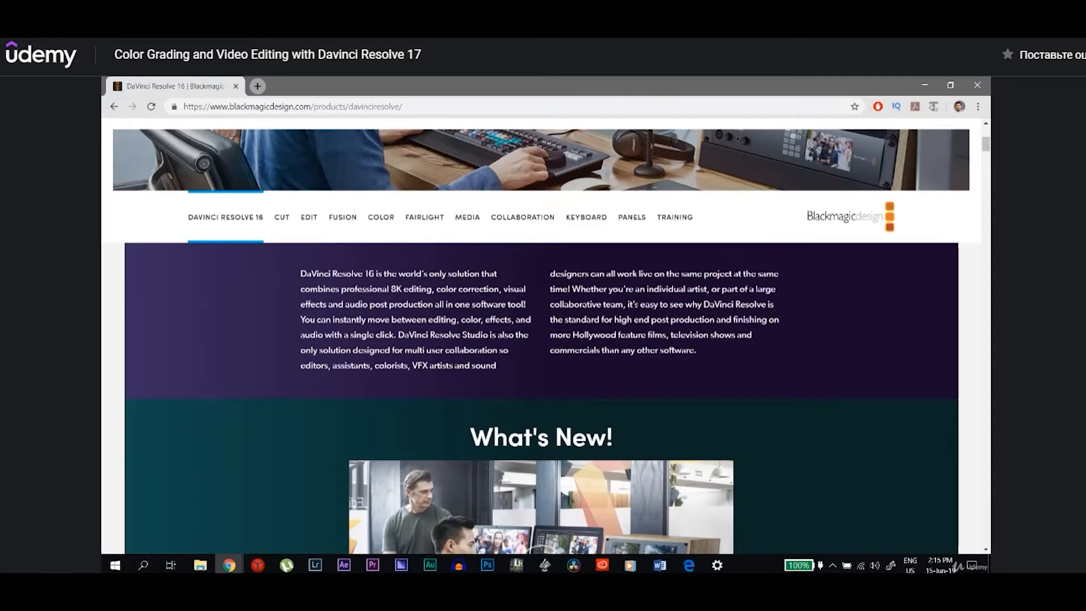
- Look through the DaVinci Resolve 16 product page down to the free and Studio download options
scroll(638, 313, "up", 5)
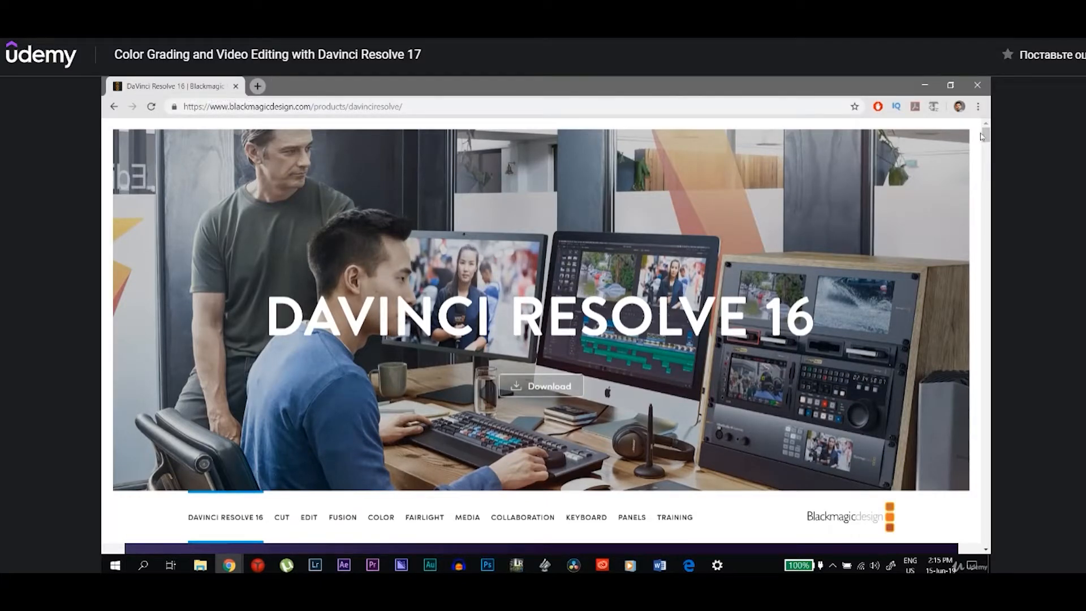
left_click_drag(984, 136, 964, 531)
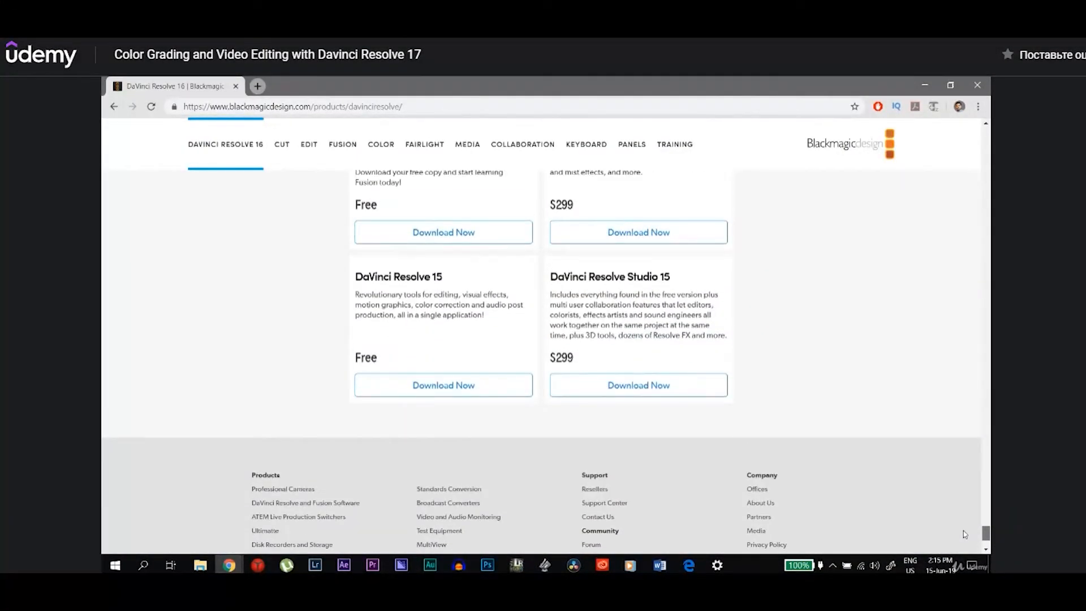
scroll(963, 531, "up", 2)
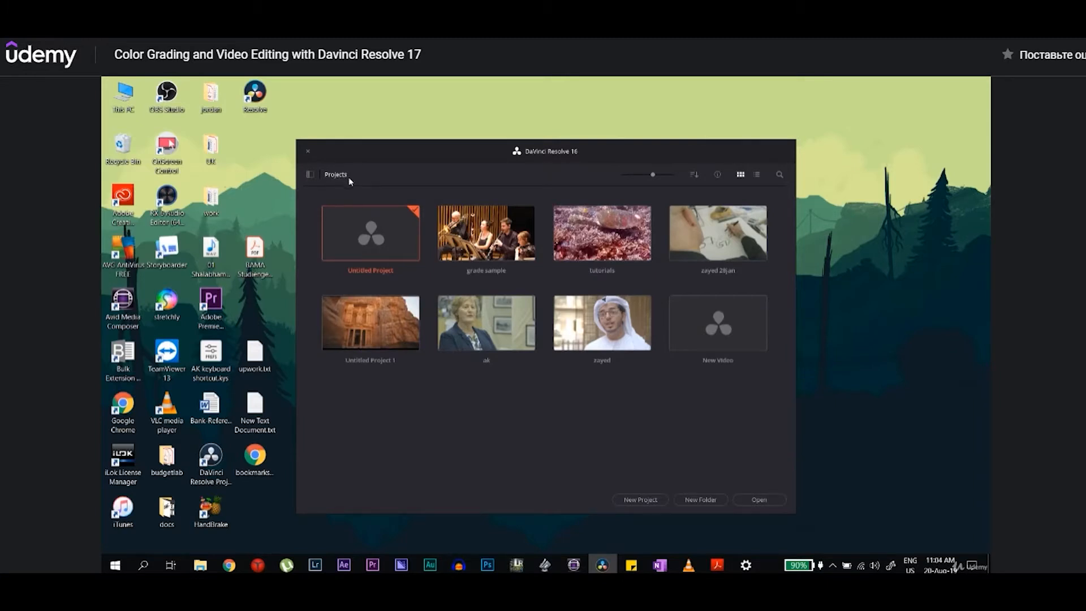
- Open the existing tutorials project in DaVinci Resolve and switch to its Media page
left_click(654, 500)
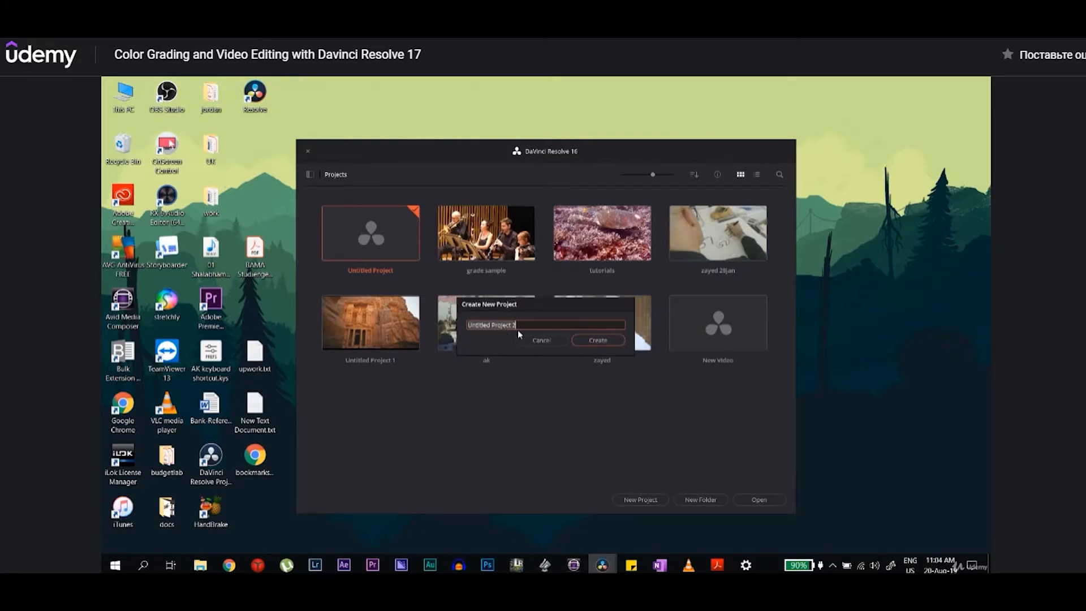
left_click(552, 341)
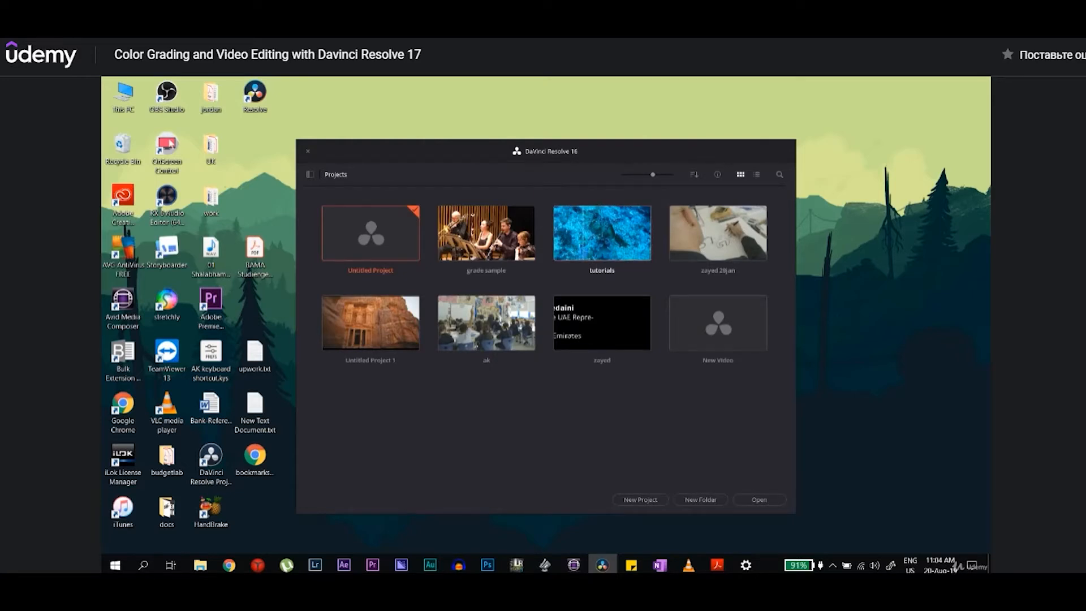
double_click(586, 257)
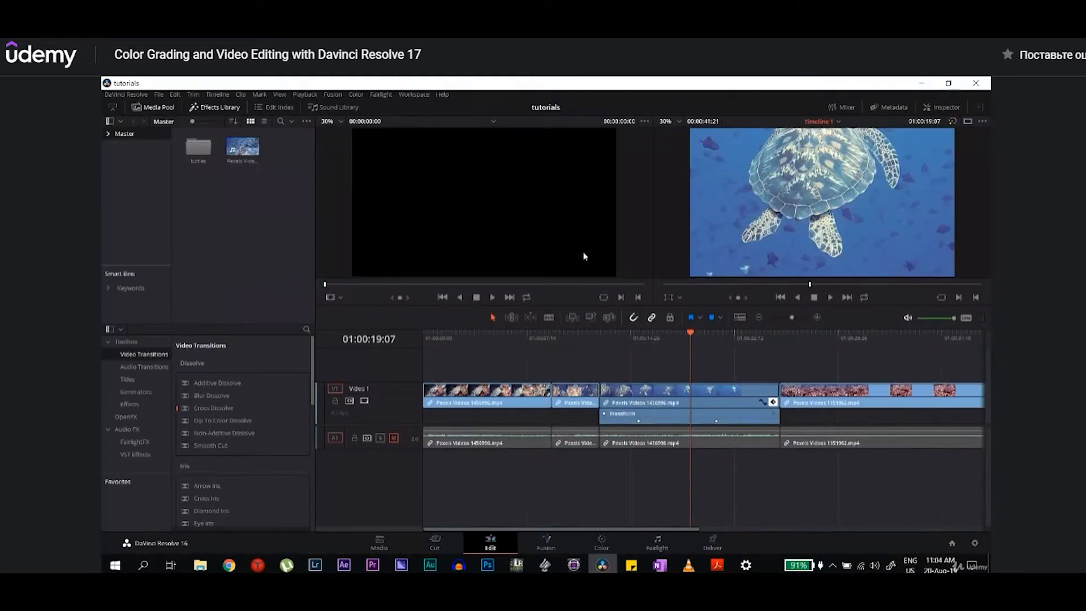
left_click(384, 544)
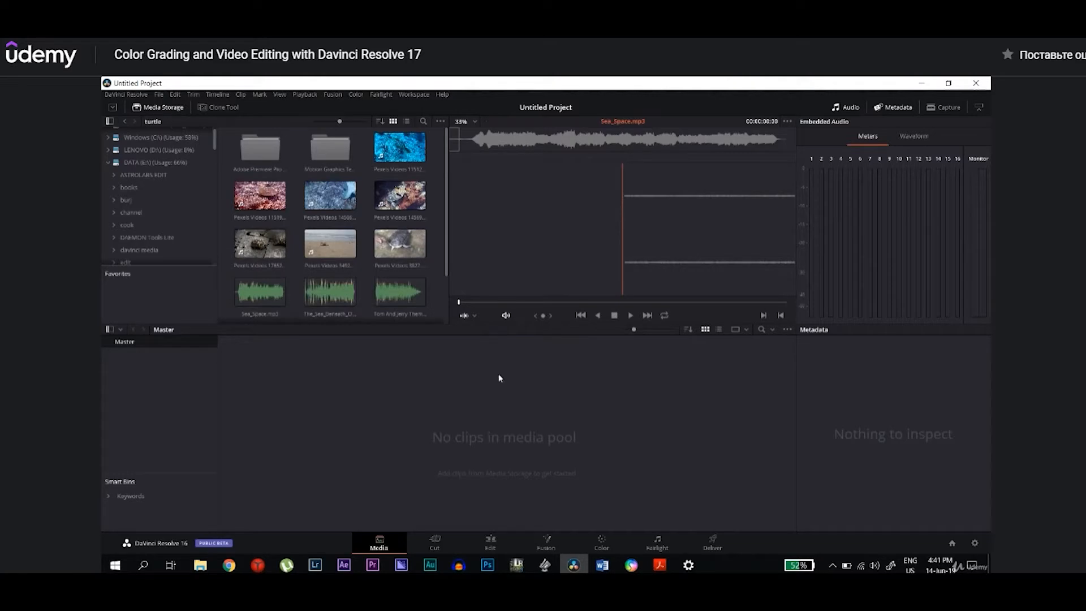
- Preview the underwater Pexels clips from the turtle folder in the media storage
left_click(400, 147)
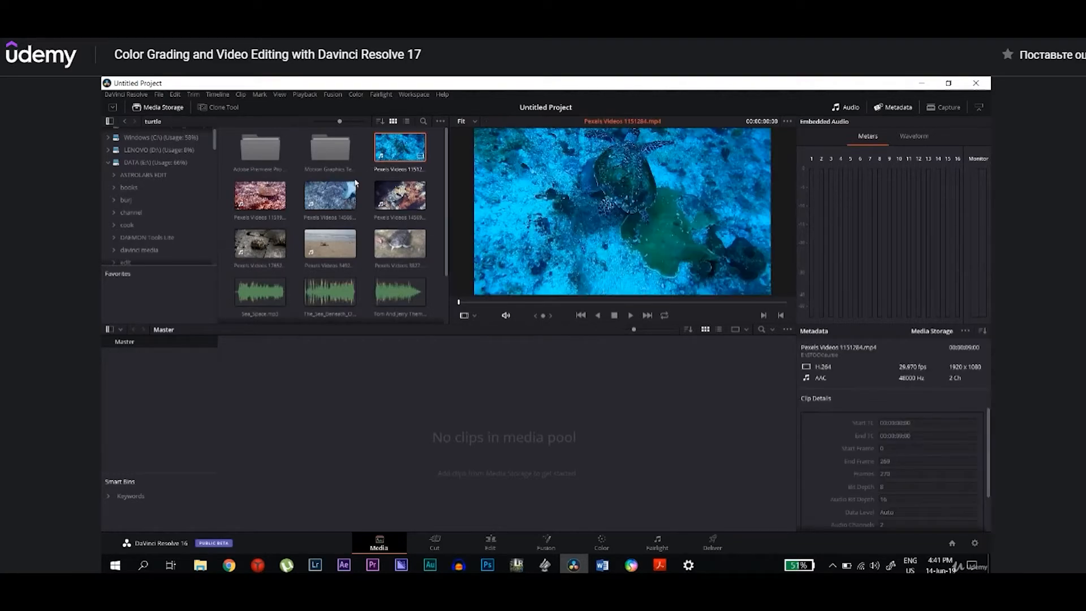
left_click(255, 200)
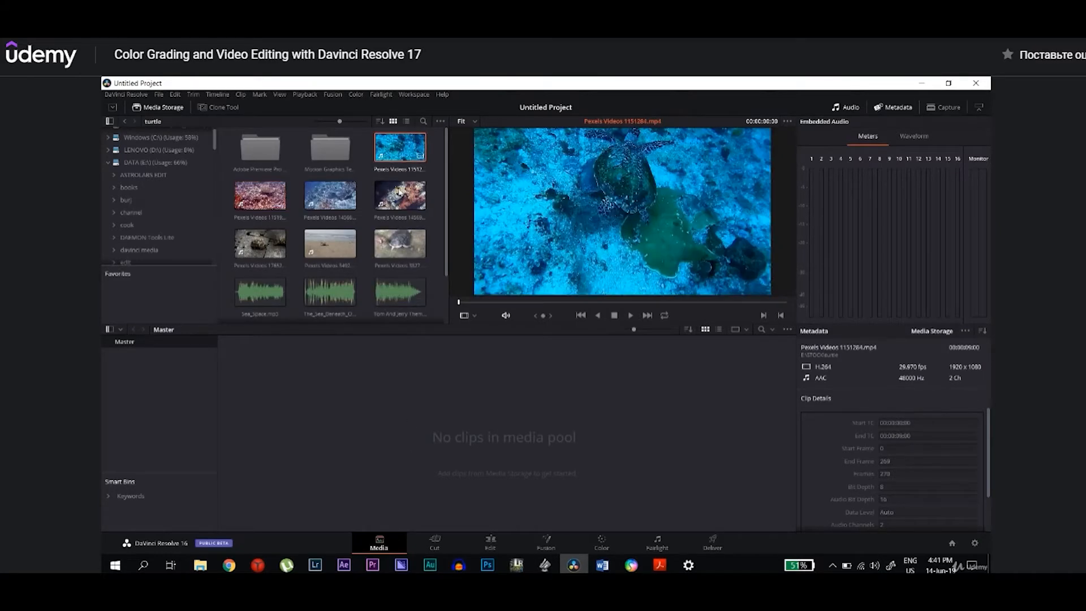
left_click(400, 194)
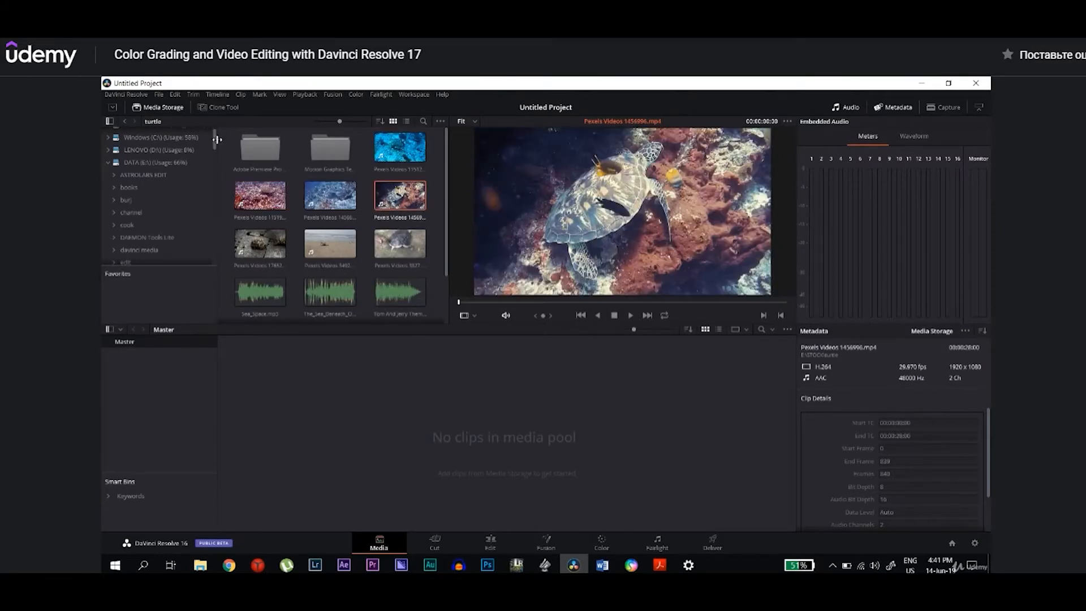
mouse_move(215, 137)
left_mouse_down()
mouse_move(220, 165)
mouse_move(223, 129)
left_mouse_up()
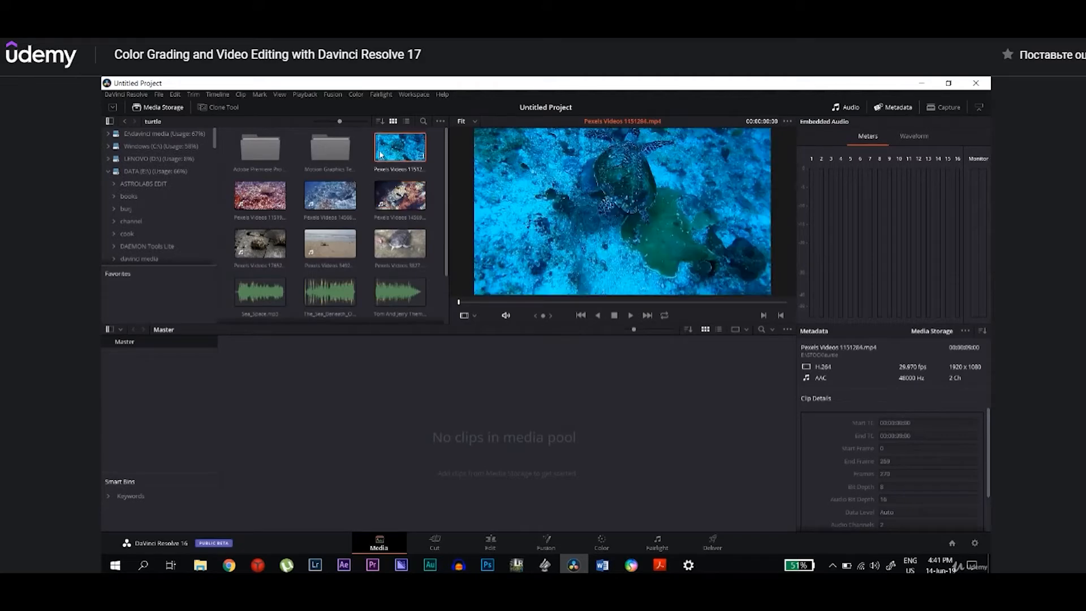
left_click(330, 195)
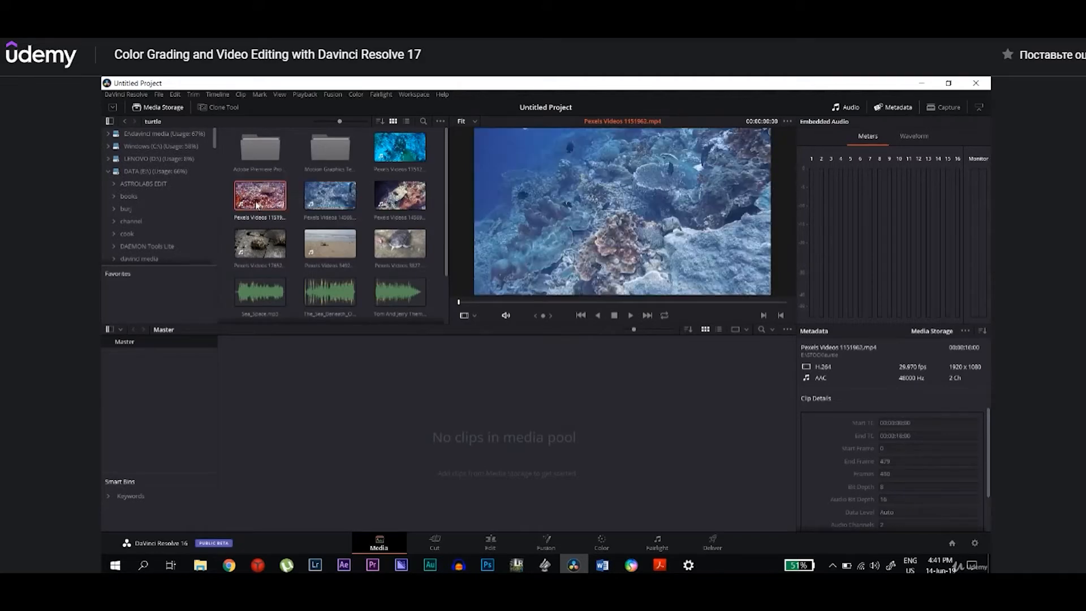
- Add the four underwater Pexels clips to the media pool, changing the project frame rate to match them
left_click(265, 207)
left_click(348, 193, "ctrl")
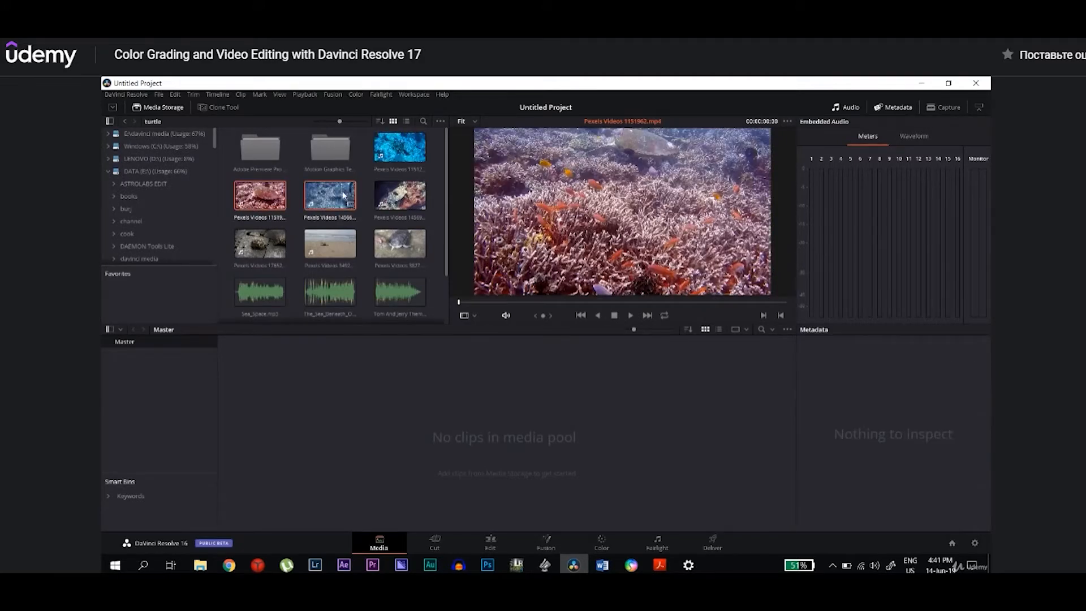
left_click(392, 195, "ctrl")
left_click(394, 155, "ctrl")
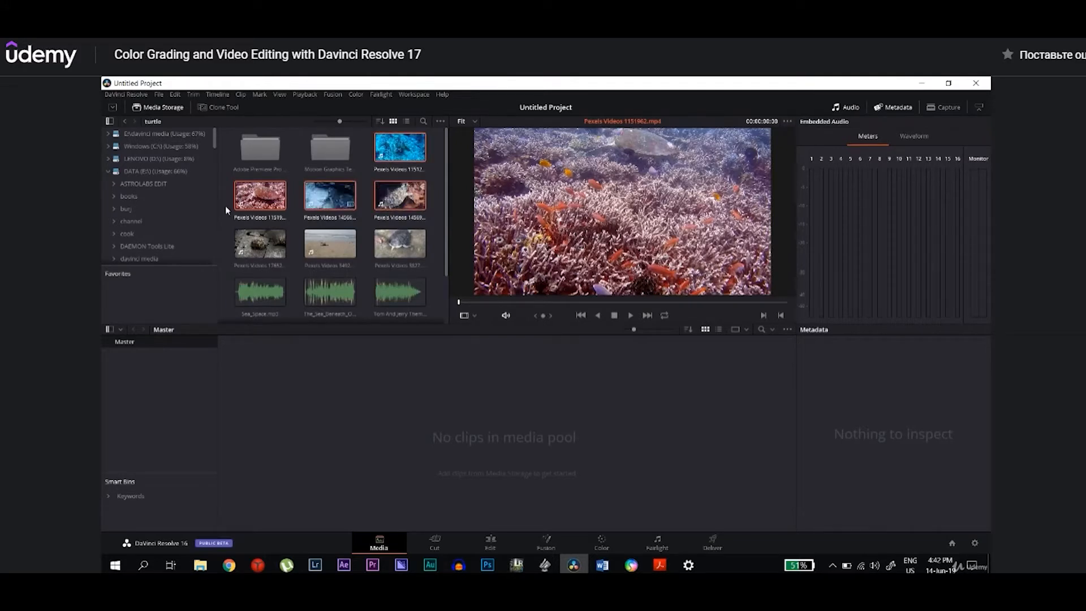
left_click_drag(346, 196, 388, 424)
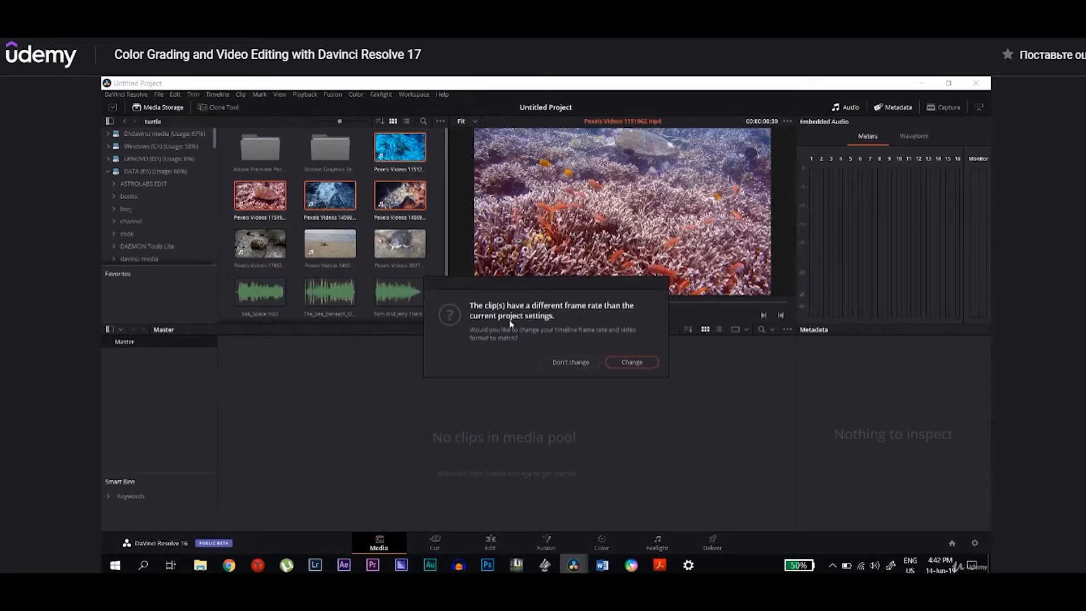
left_click(626, 362)
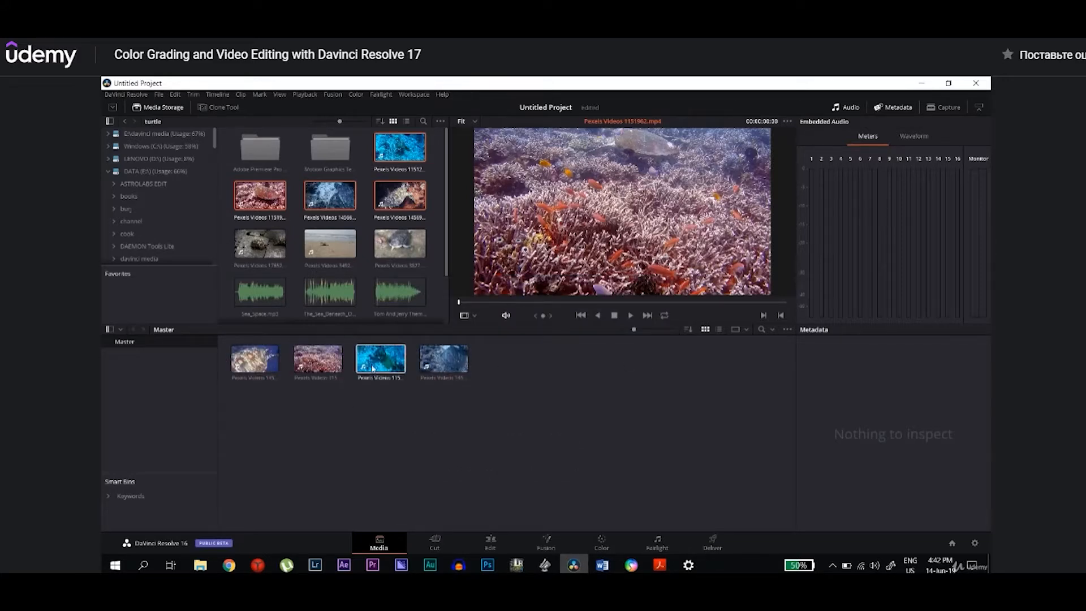
- Create a bin named turtles in the media pool and return to the Master bin
left_click(338, 434)
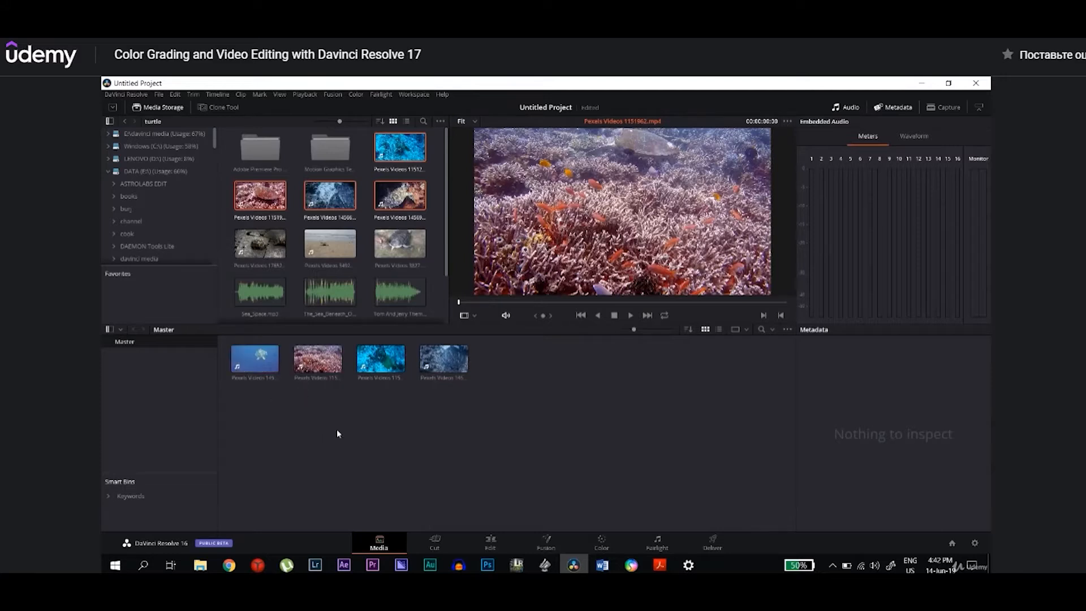
right_click(346, 423)
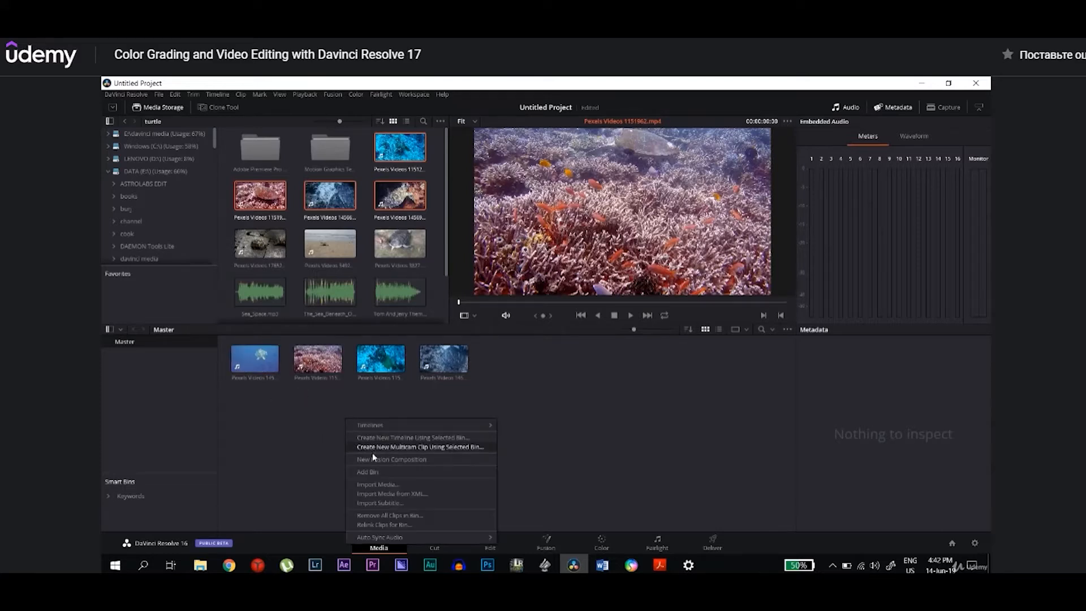
left_click(379, 464)
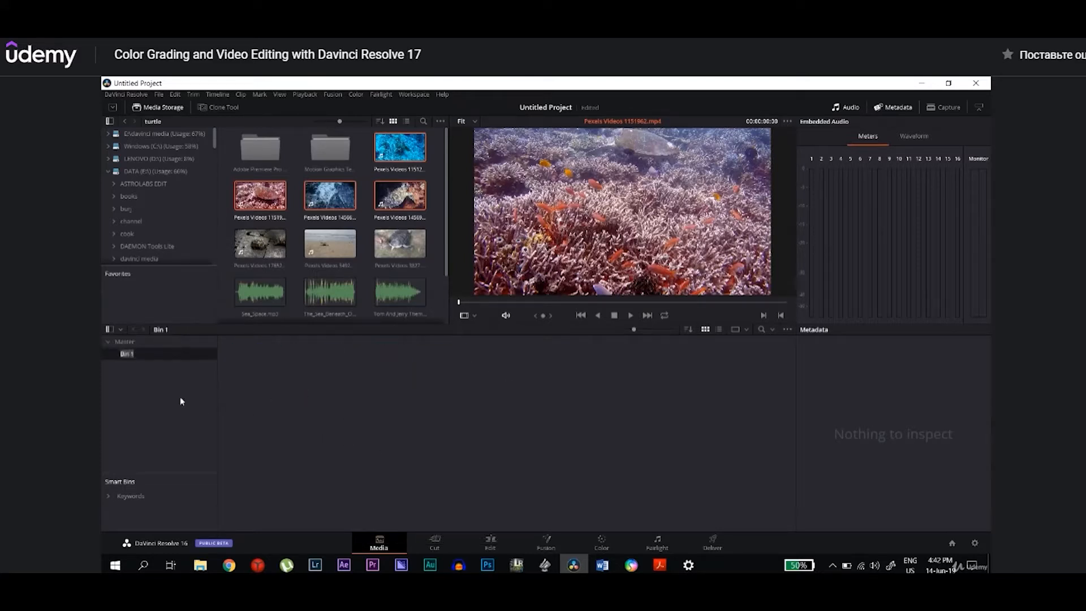
type("turtles")
key("Return")
left_click(124, 342)
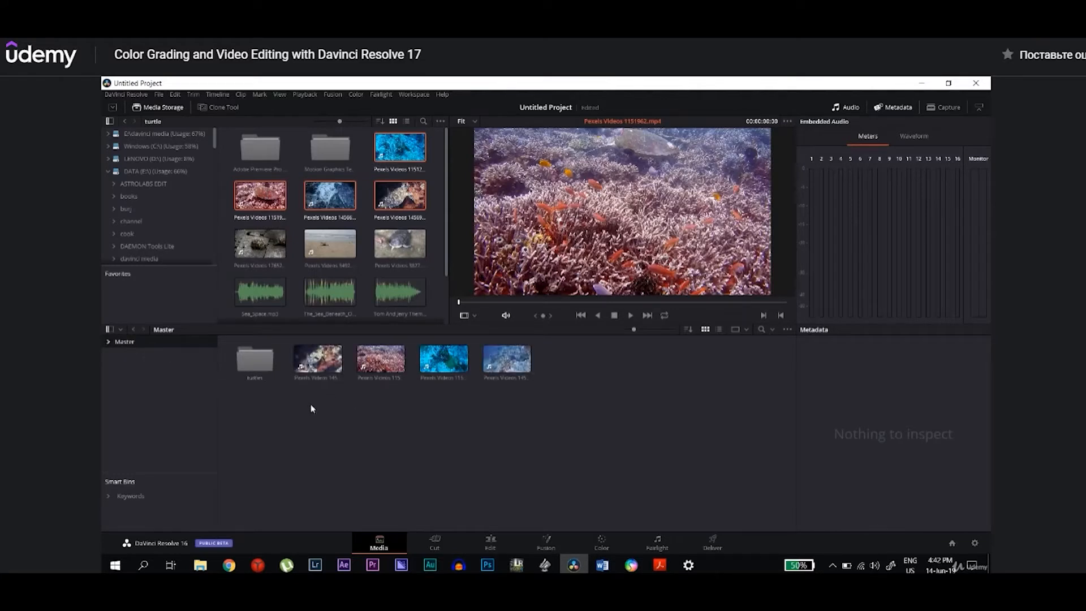
- Move three of the clips into the turtles bin and add Sea_Space.mp3 to the media pool
left_click_drag(310, 406, 262, 367)
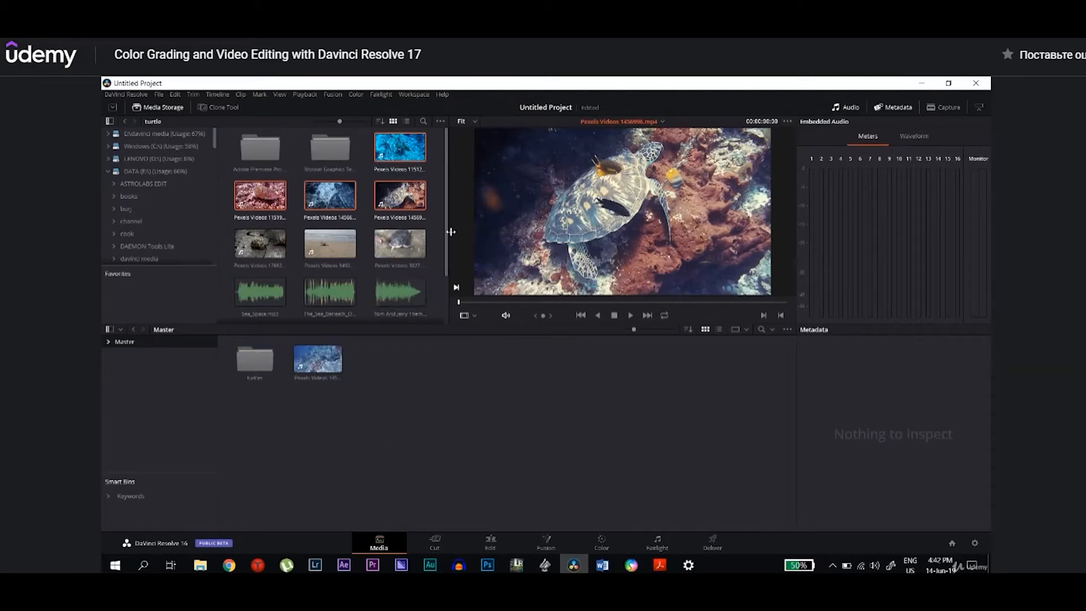
left_click_drag(446, 234, 449, 284)
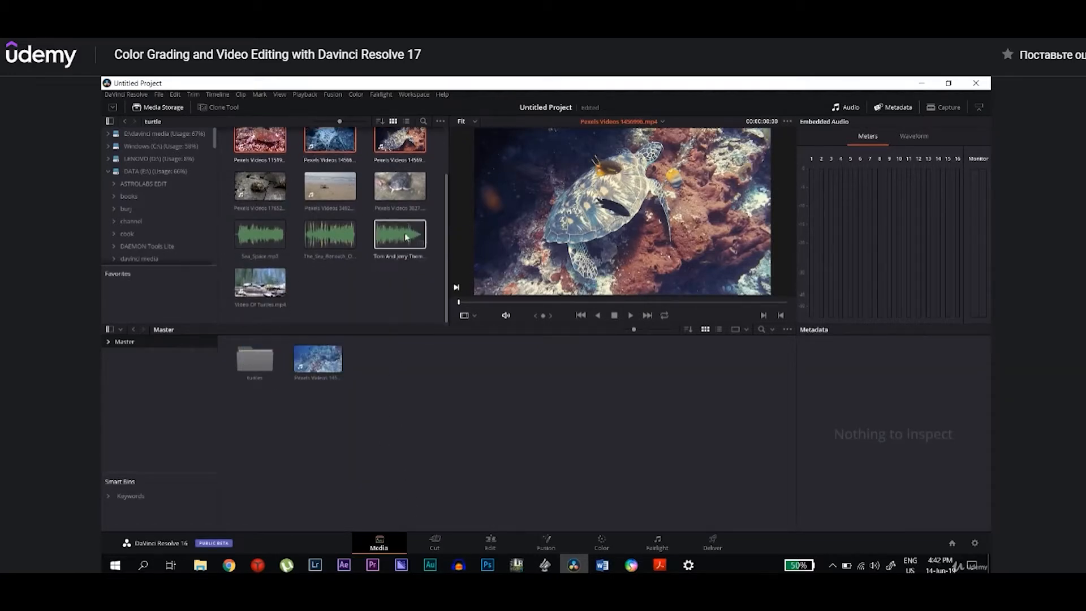
left_click_drag(260, 234, 411, 449)
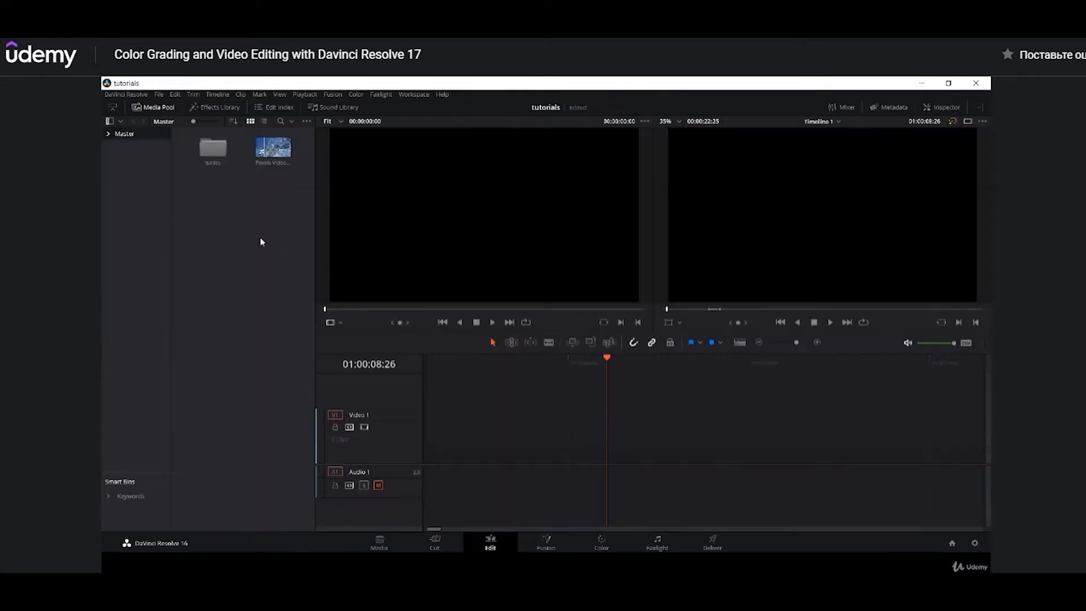
- Mark a 00:00:40:19 range ending at 00:01:27:24 in Pexels Videos 1456685.mp4 and place it at the start of Timeline 1
left_click(273, 148)
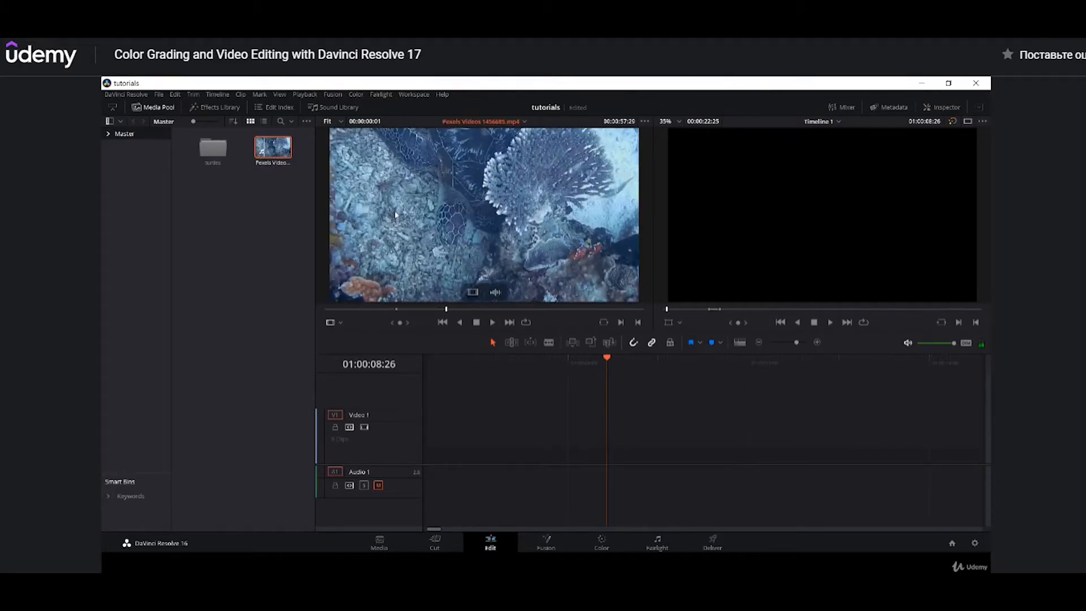
left_click(420, 309)
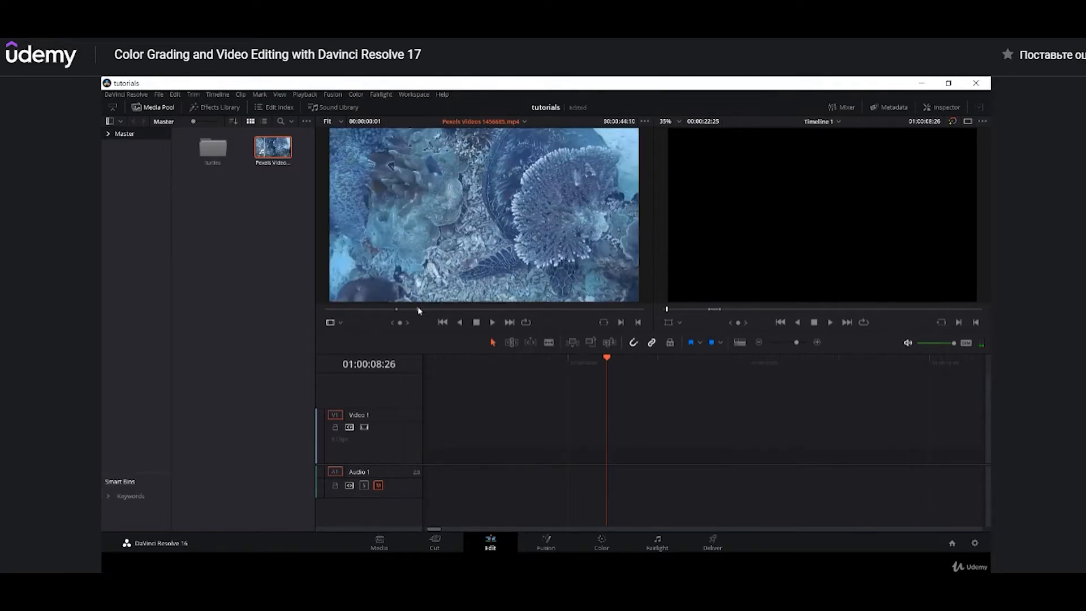
left_click_drag(423, 309, 509, 311)
key("i")
key("o")
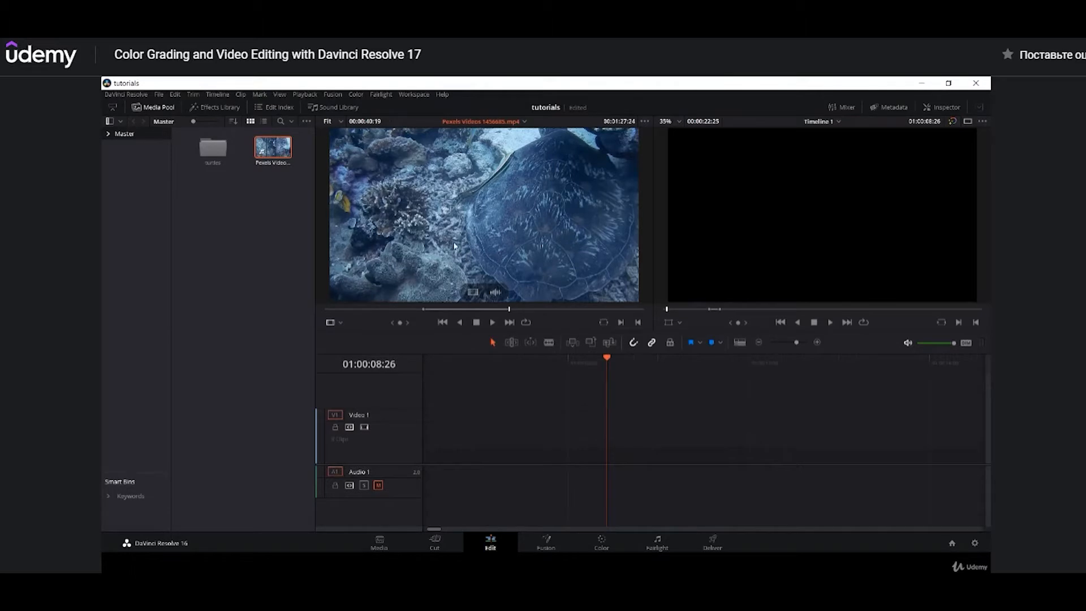
left_click_drag(454, 246, 430, 454)
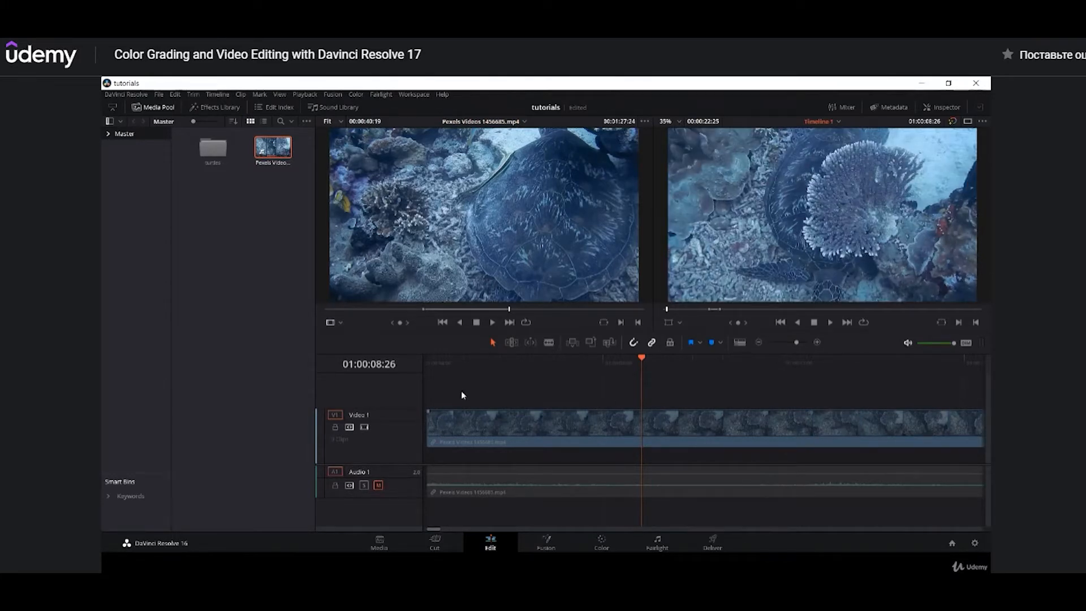
- Trim the timeline clip's start to just past 01:00:08:10 and move the clip back to the start of the timeline
left_click(538, 361)
left_click_drag(540, 365, 617, 367)
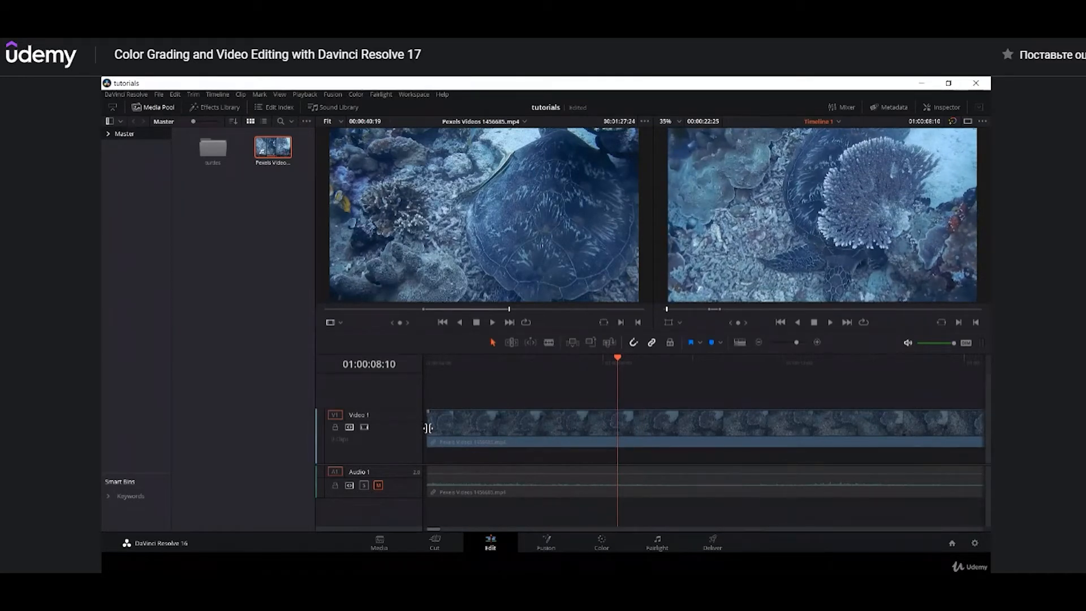
left_click_drag(433, 428, 626, 427)
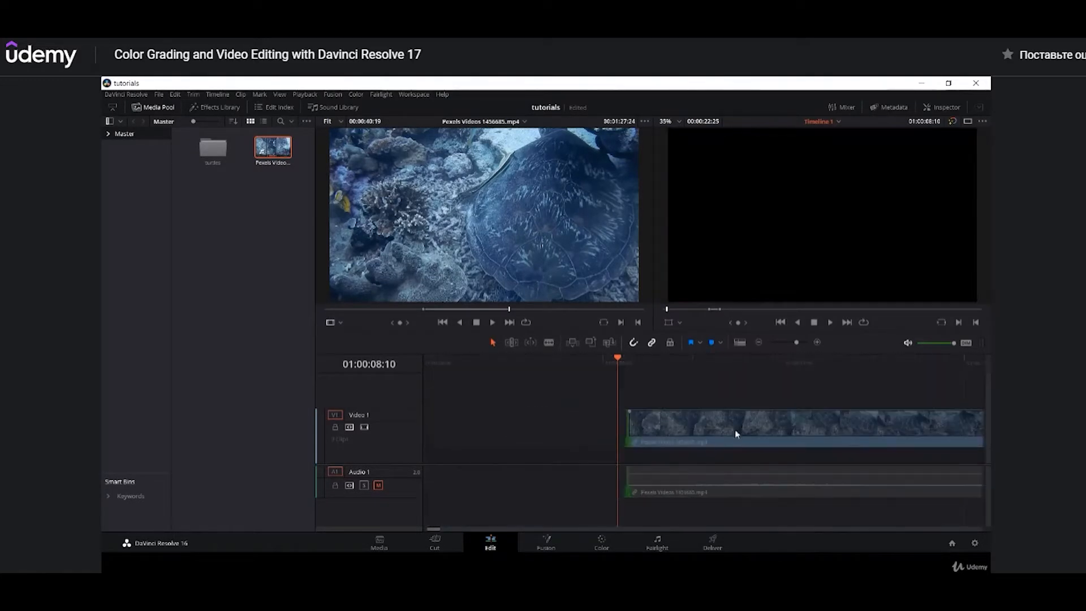
left_click_drag(735, 432, 502, 426)
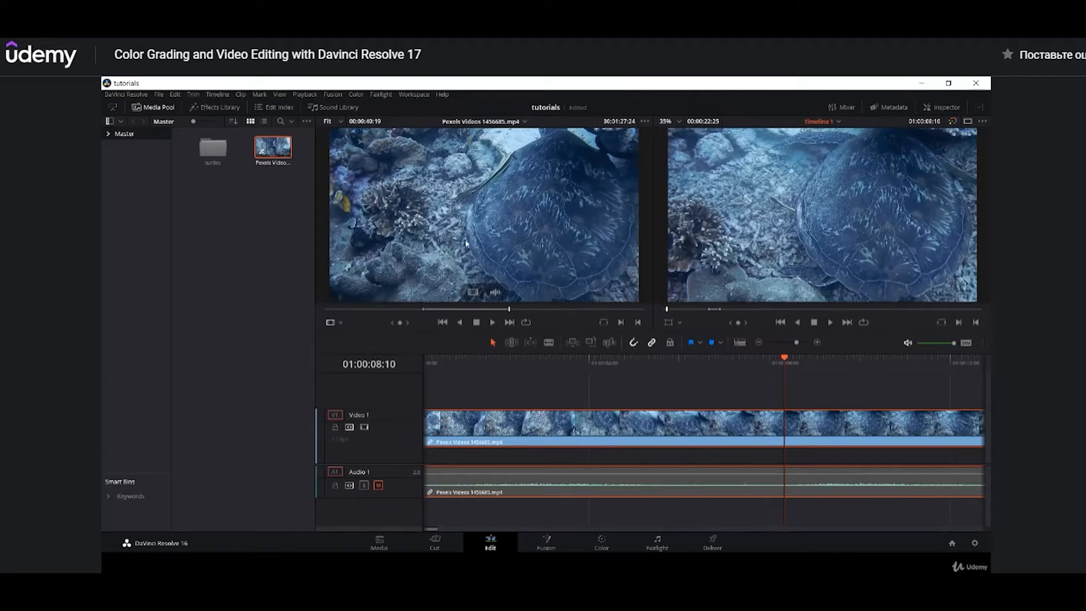
- Split the timeline clip just before 01:00:04:00 and shorten the end of the first part, leaving a gap
left_click_drag(555, 374, 586, 454)
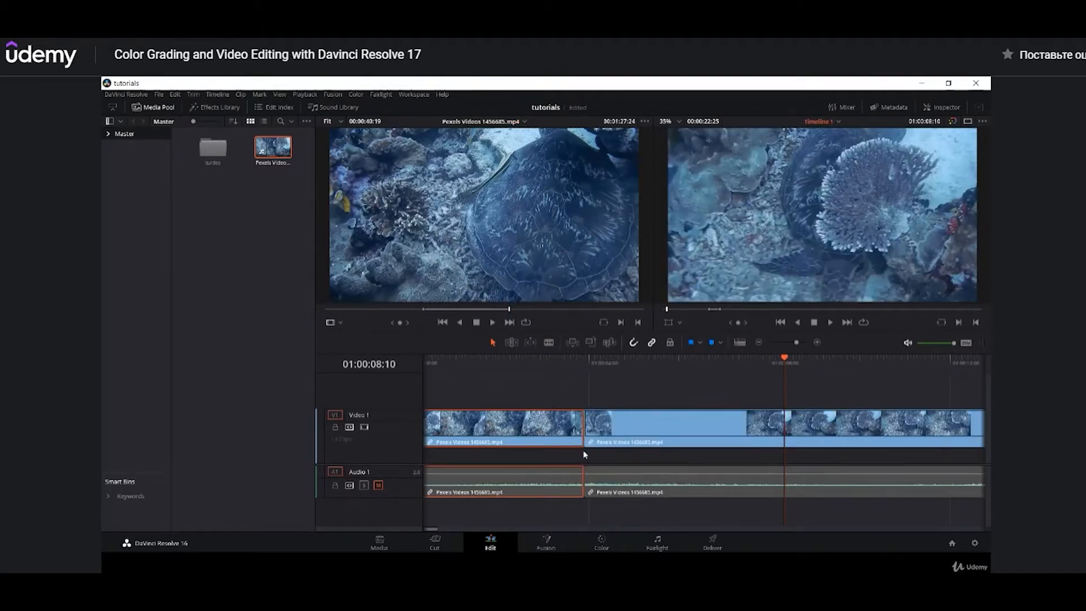
key("ctrl+z")
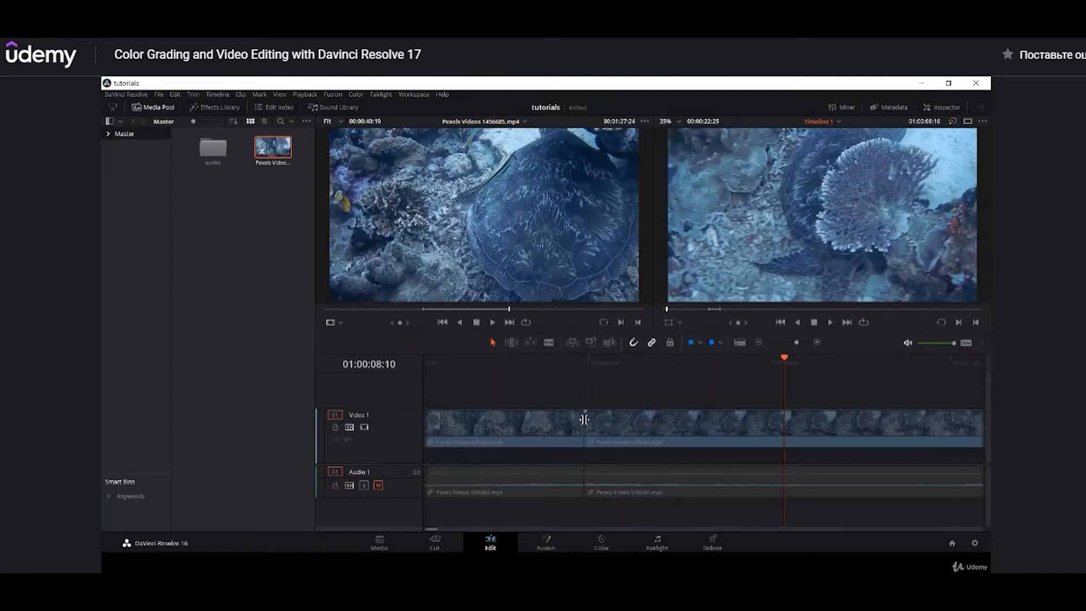
mouse_move(582, 423)
left_mouse_down()
mouse_move(552, 425)
mouse_move(563, 430)
left_mouse_up()
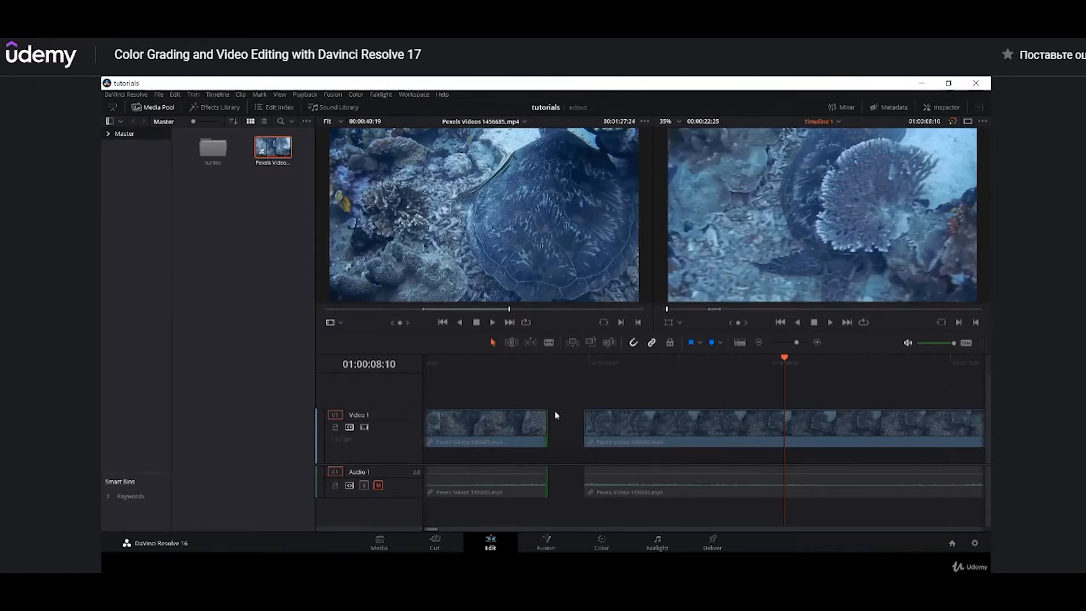
- Ripple trim the edit between the two clip parts in Trim Edit mode so that they meet without a gap
left_click(511, 342)
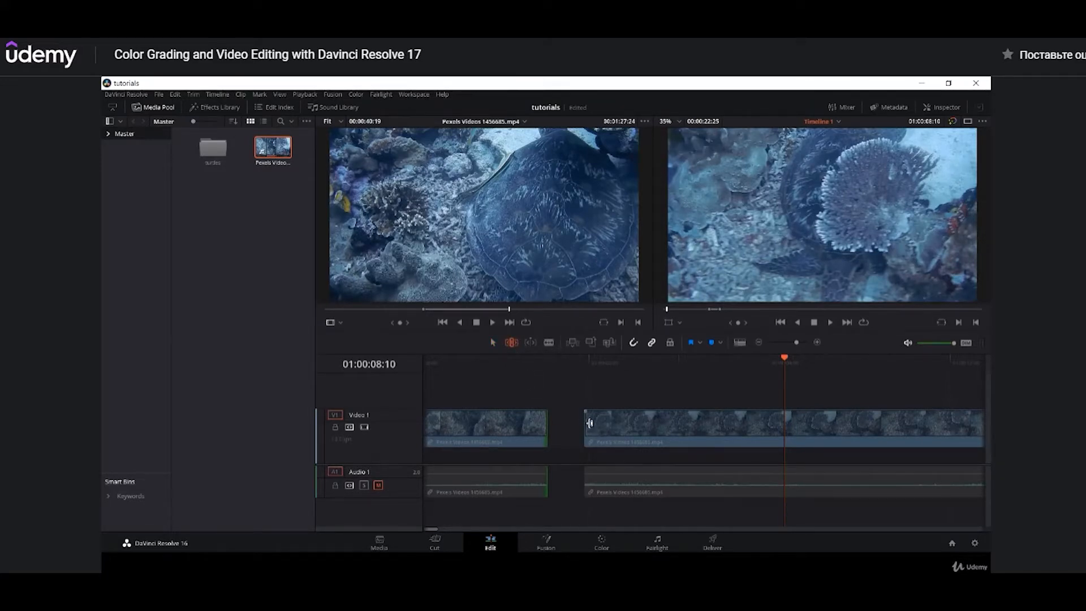
left_click_drag(547, 424, 666, 430)
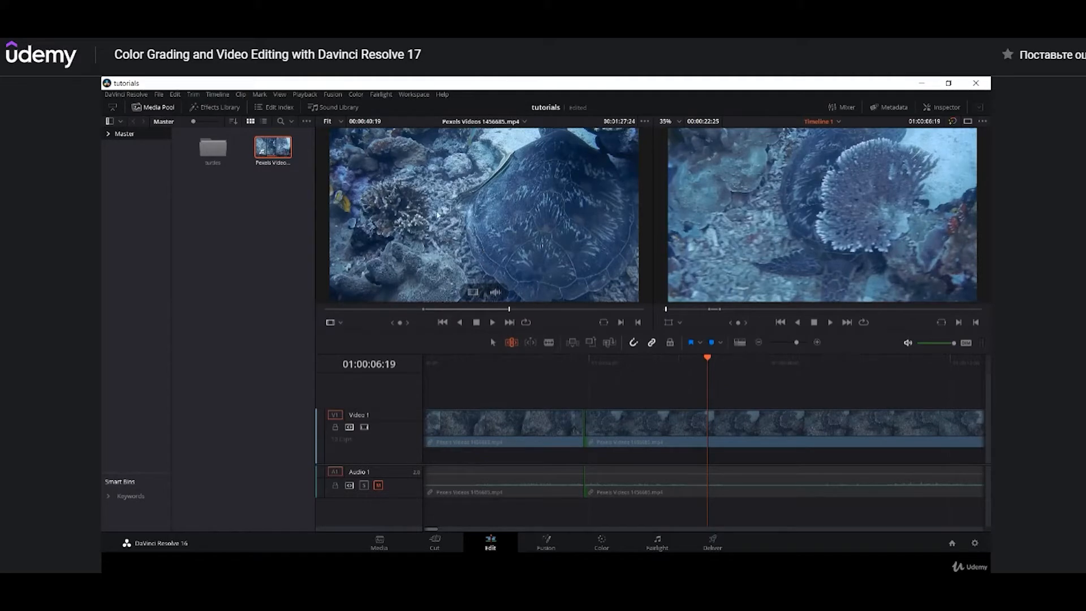
- Split the last few seconds of the timeline footage in three places with Blade Edit mode, between about 01:01:57 and 01:02:01
left_click_drag(490, 240, 928, 180)
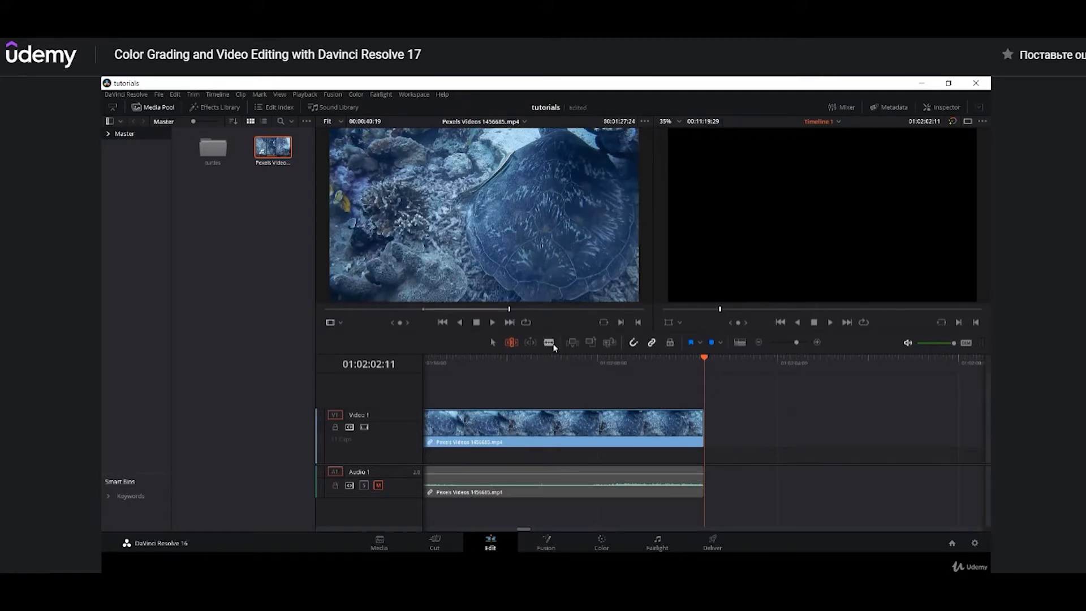
left_click(549, 343)
left_click(548, 425)
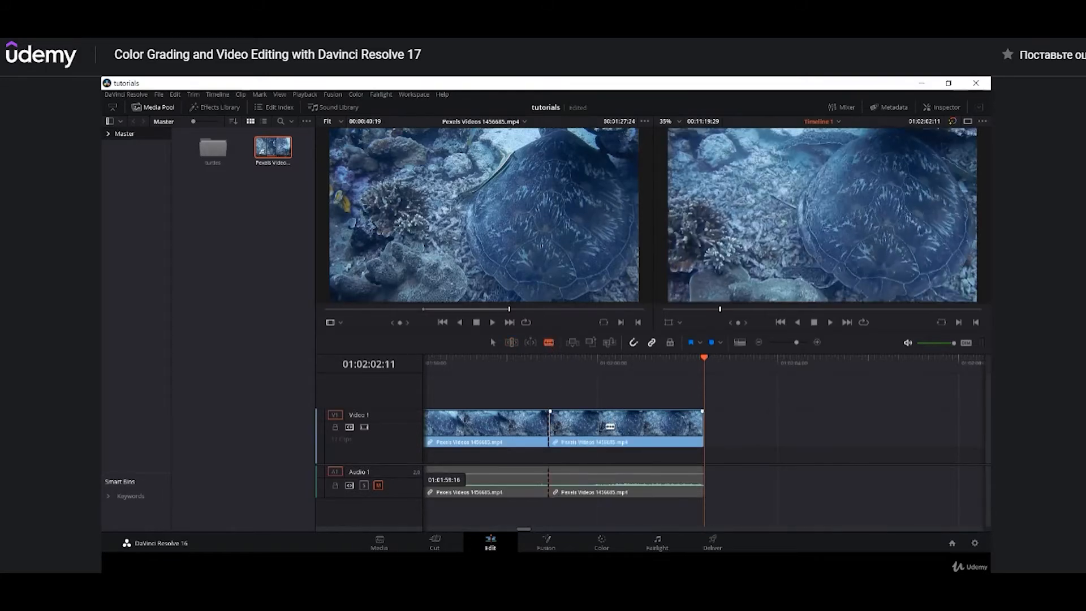
left_click(630, 426)
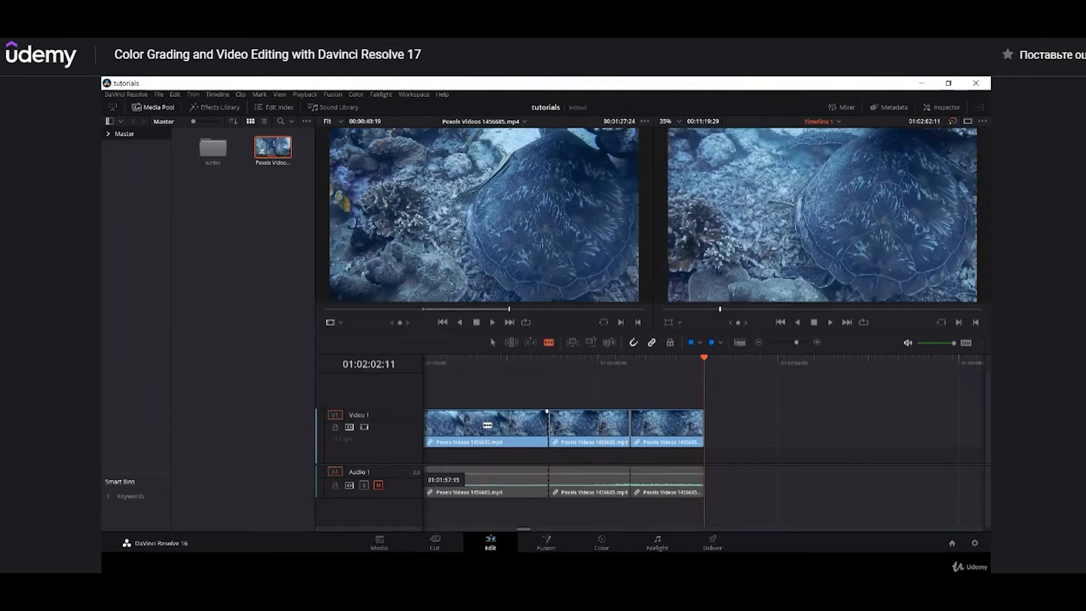
left_click(481, 425)
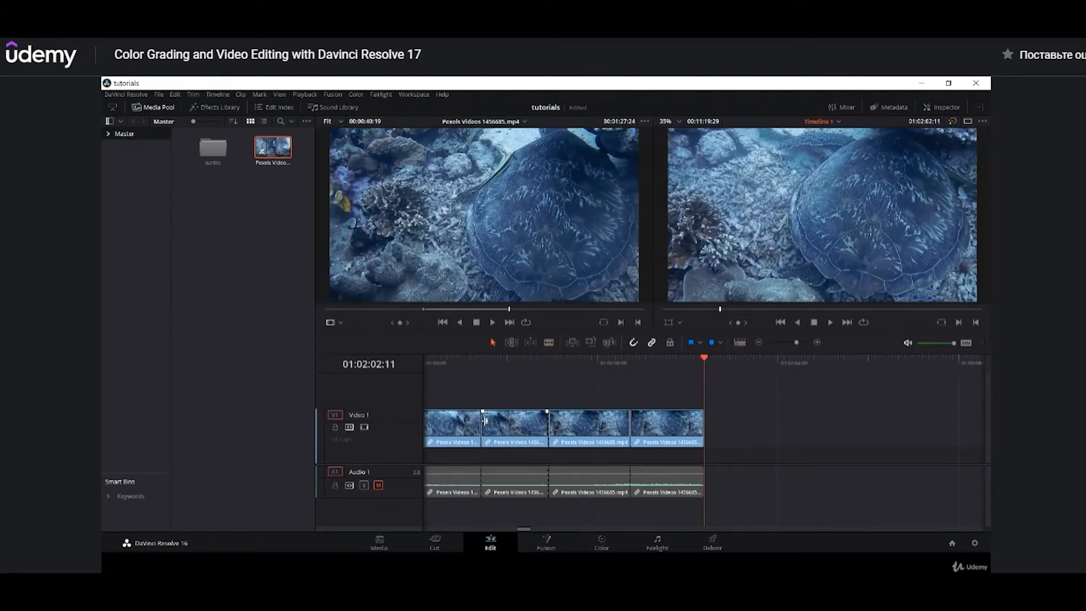
- Ripple trim the start of the third-to-last clip part in Trim Edit mode, shortening it by about 15 frames without leaving a gap
left_click_drag(483, 423, 505, 422)
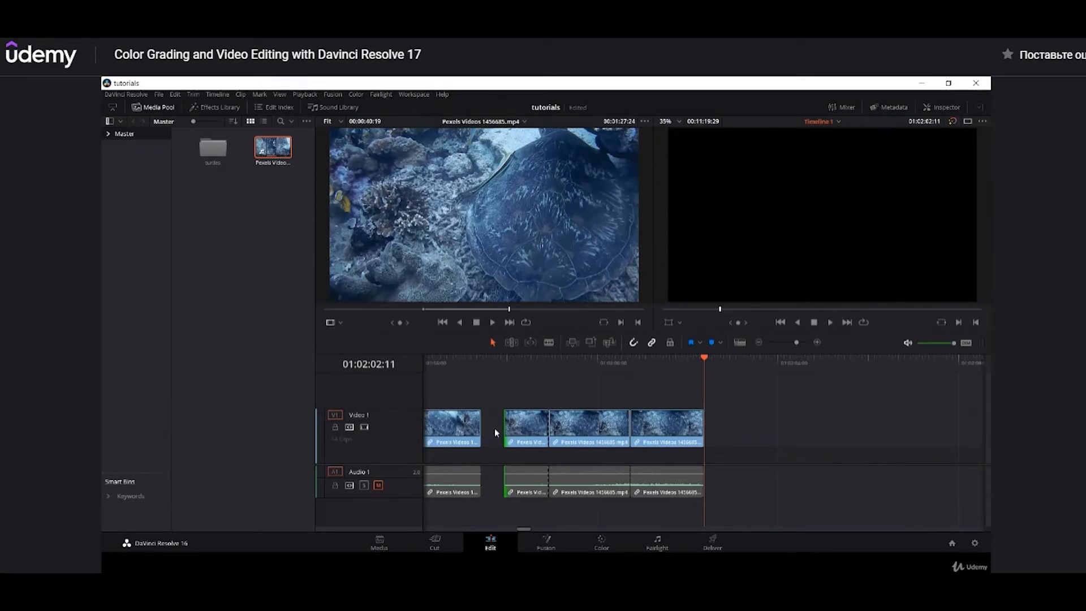
key("ctrl+z")
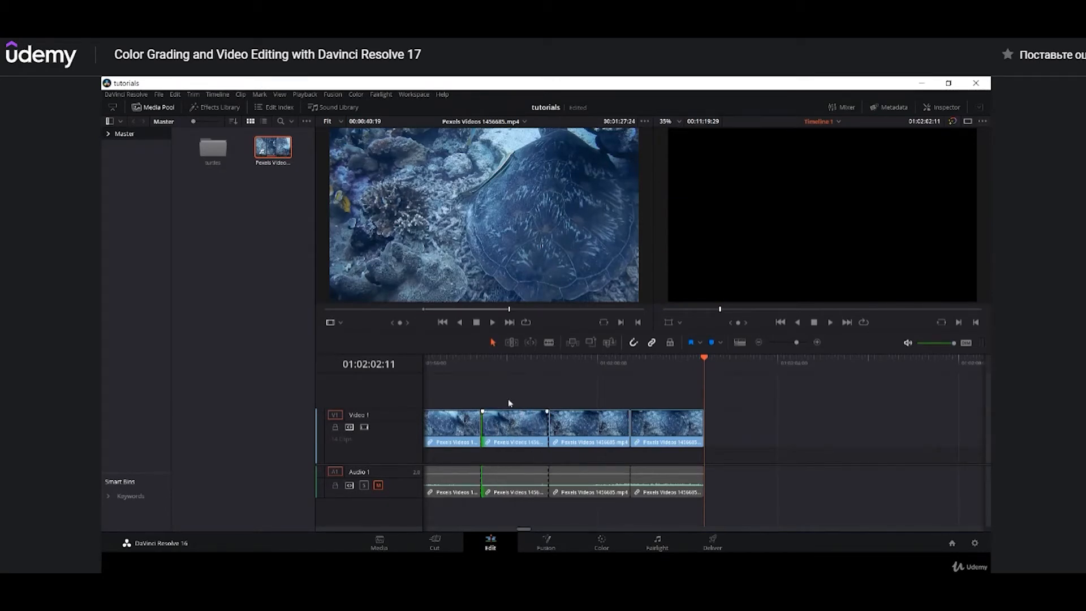
left_click(514, 341)
left_click_drag(485, 415, 509, 427)
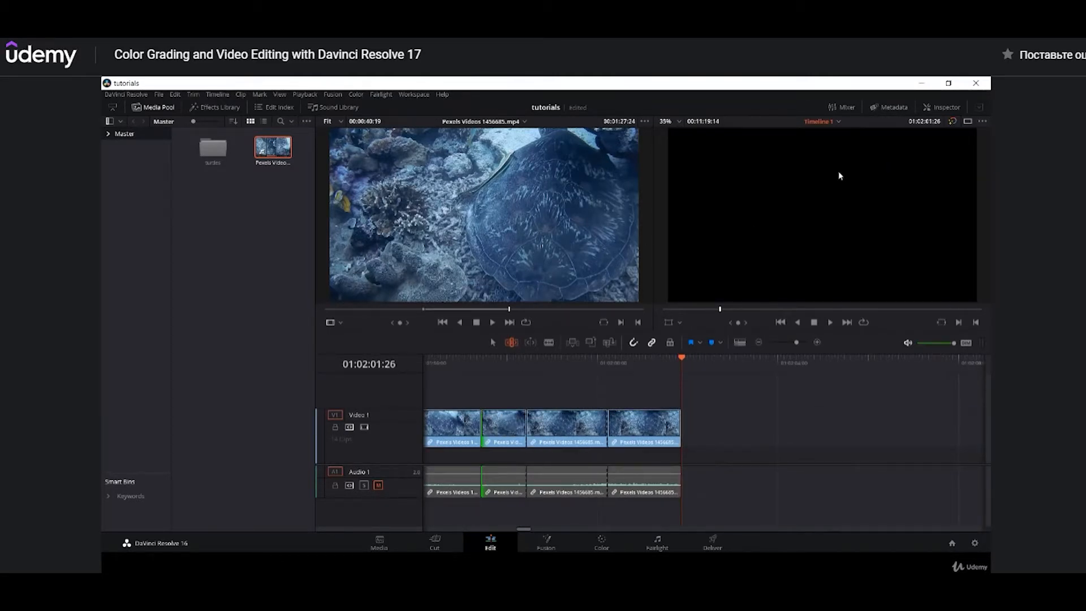
- Show the Inspector settings of the last clip part in Selection mode and place the playhead over it at 01:02:01:03
left_click(942, 109)
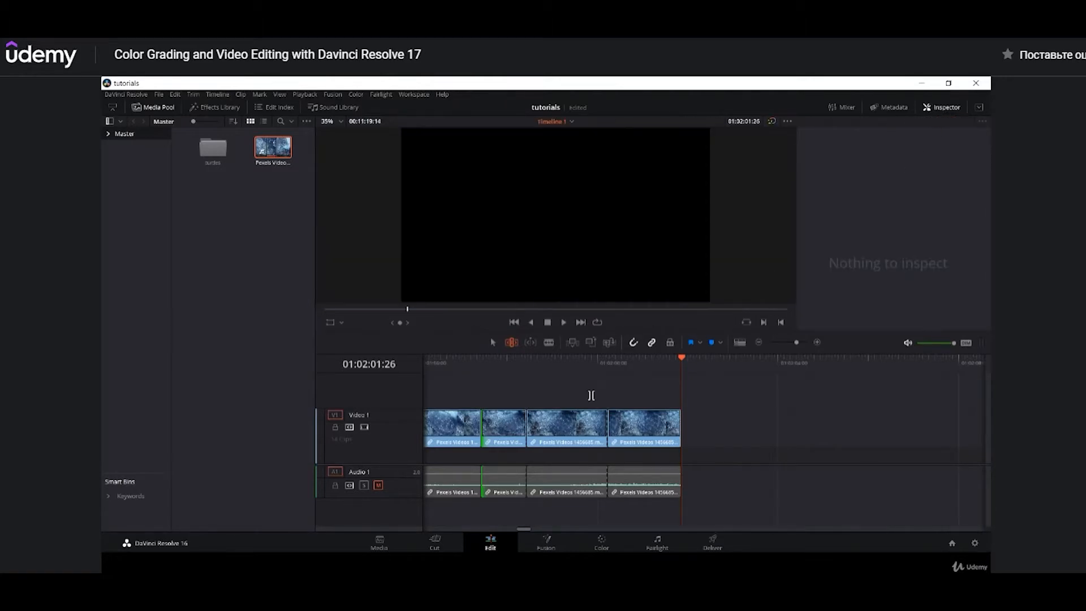
key("a")
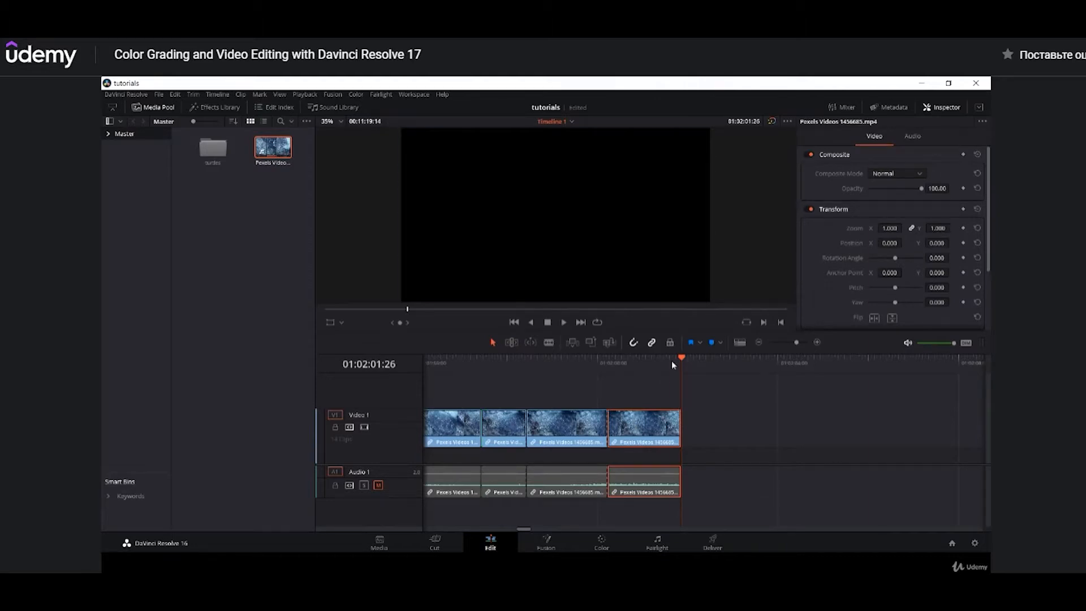
left_click_drag(673, 365, 648, 370)
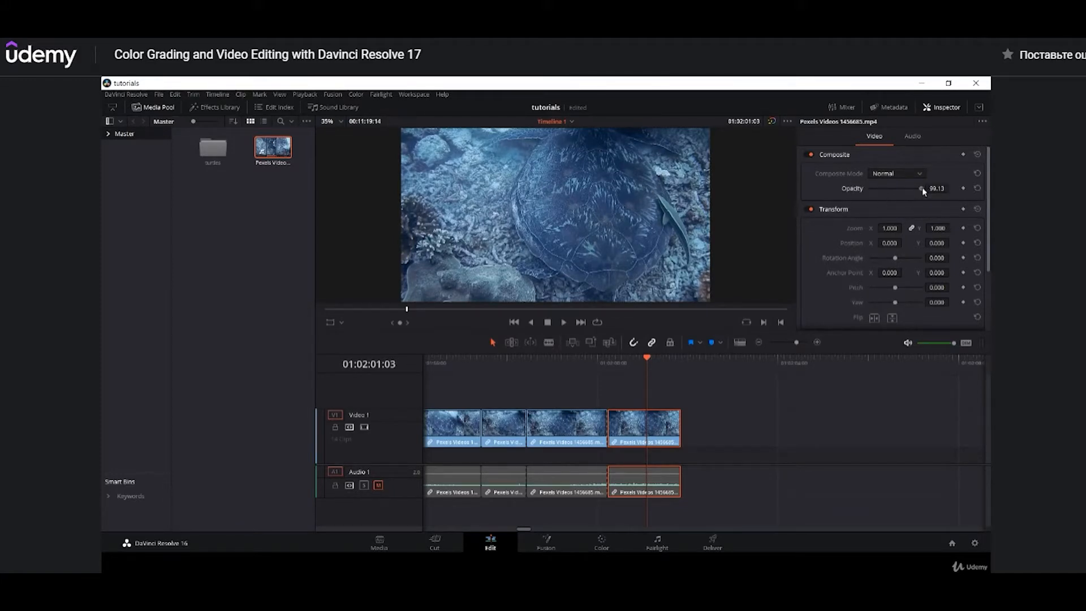
- Try adjusting the last clip part's opacity and shrinking its zoom, restore both to their defaults, and look over its remaining Inspector settings
mouse_move(921, 188)
left_mouse_down()
mouse_move(895, 189)
mouse_move(928, 191)
left_mouse_up()
left_click_drag(888, 228, 938, 228)
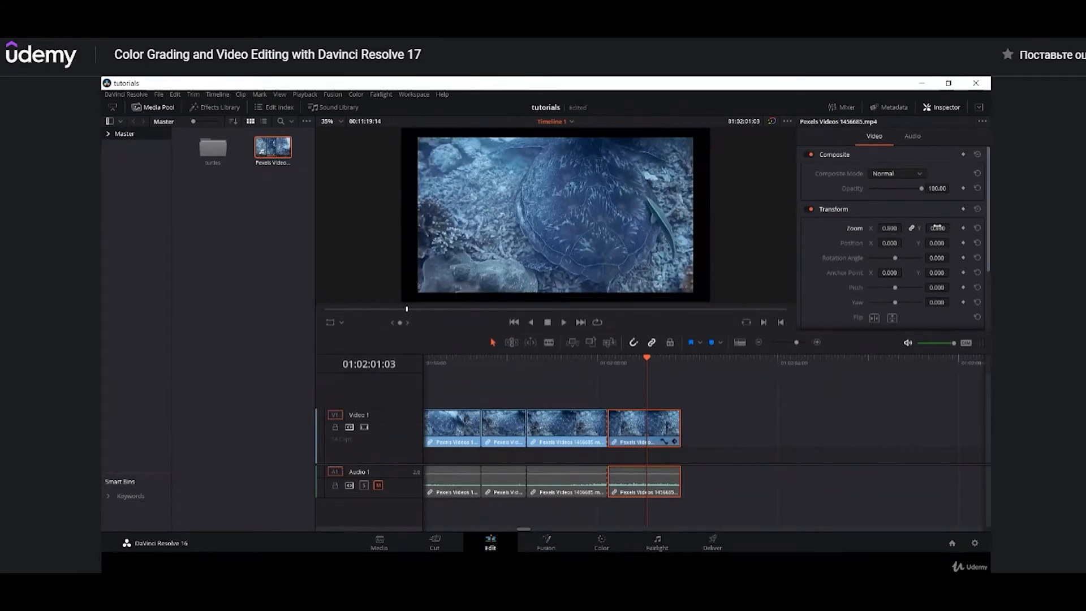
left_click(978, 228)
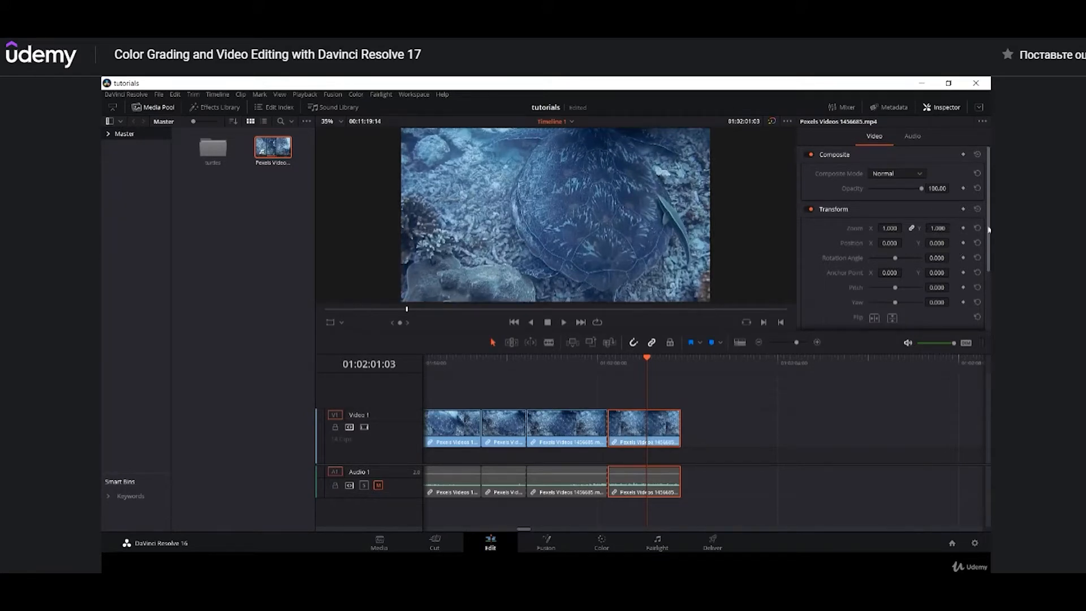
scroll(985, 241, "down", 1)
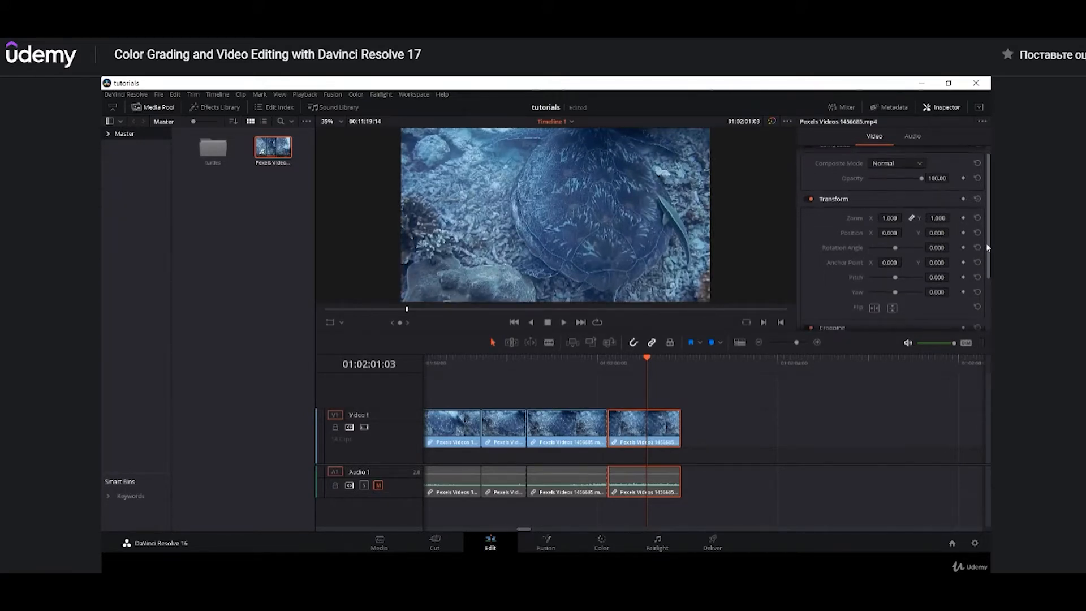
left_click_drag(989, 257, 984, 311)
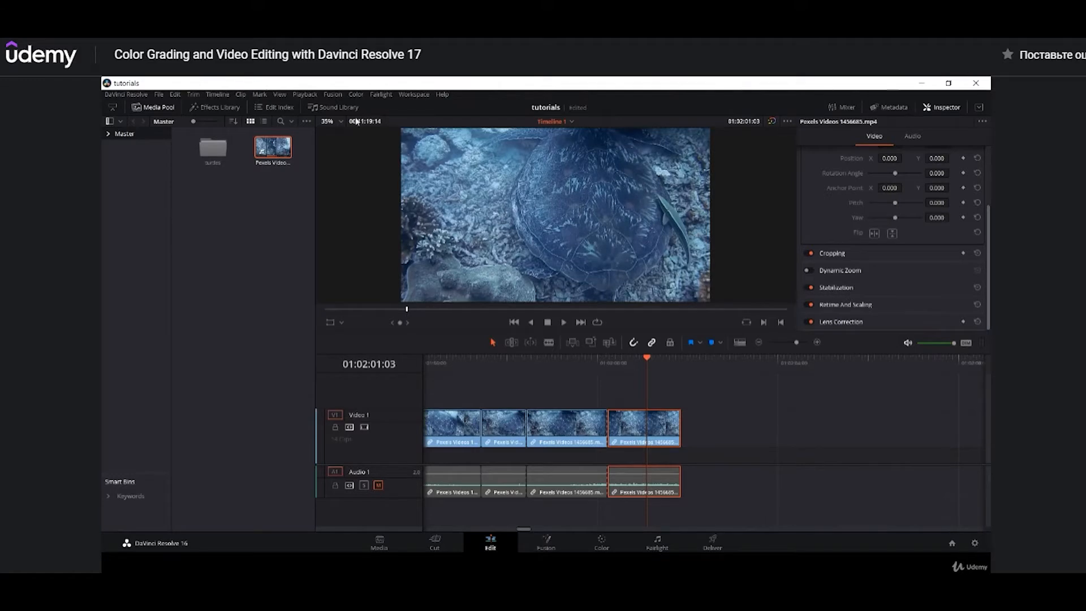
- Add a Cross Dissolve at the start of the second-to-last clip part and a Blur Dissolve at its cut with the last part
left_click(221, 108)
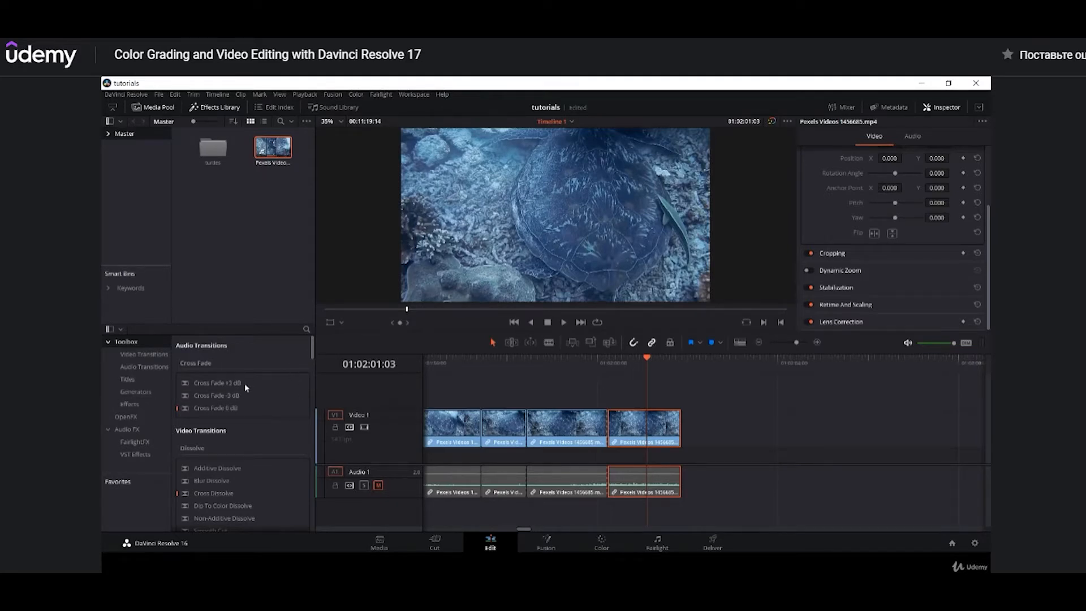
left_click(137, 357)
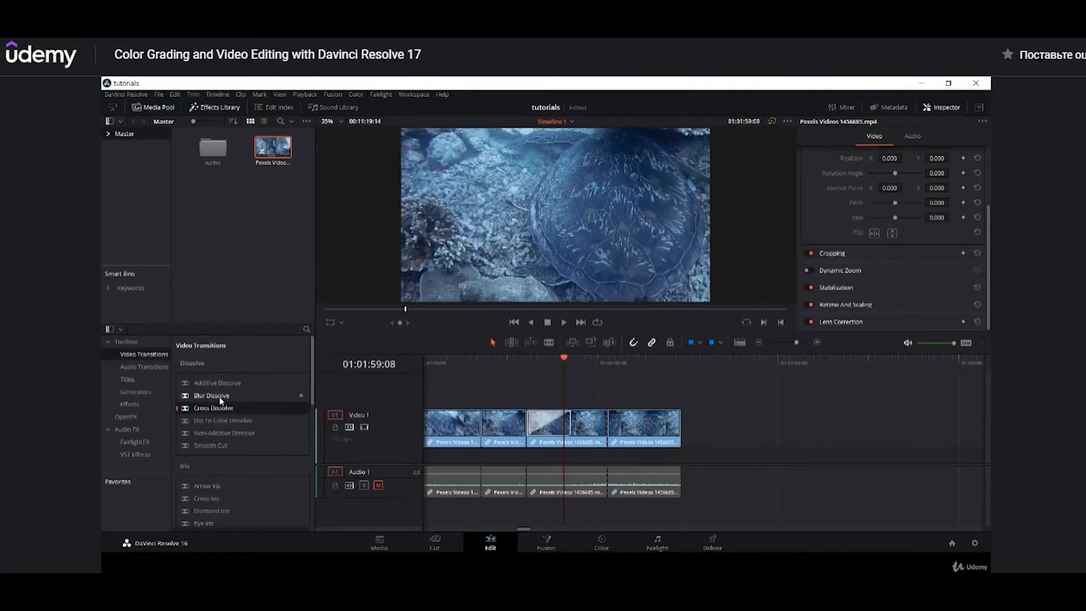
left_click_drag(210, 395, 606, 427)
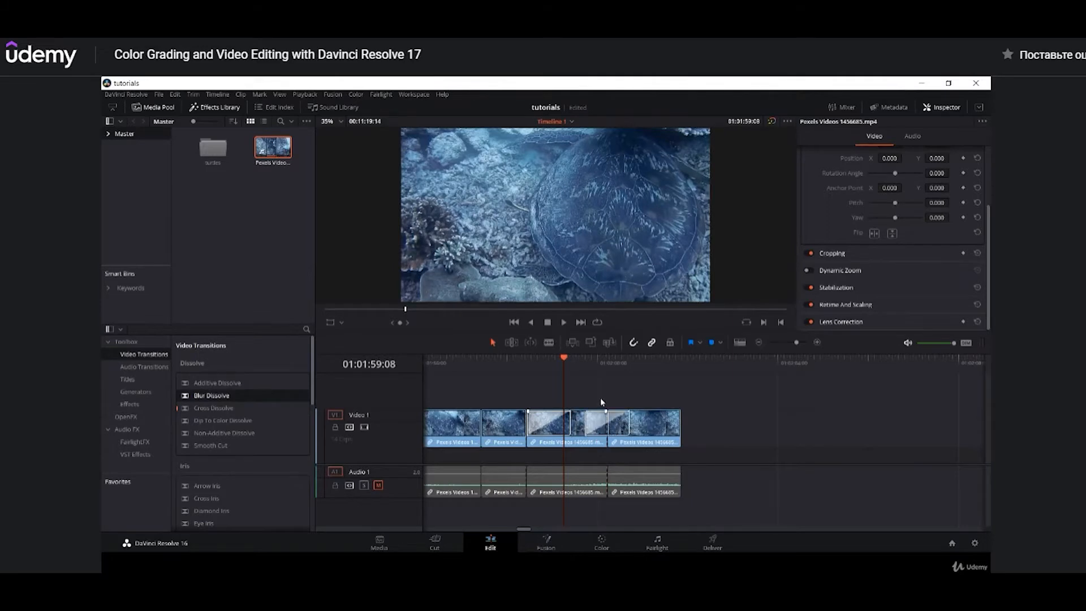
- Play the timeline from 01:01:59:13 through the Blur Dissolve to preview the transition
mouse_move(584, 364)
left_mouse_down()
mouse_move(622, 372)
mouse_move(578, 379)
left_mouse_up()
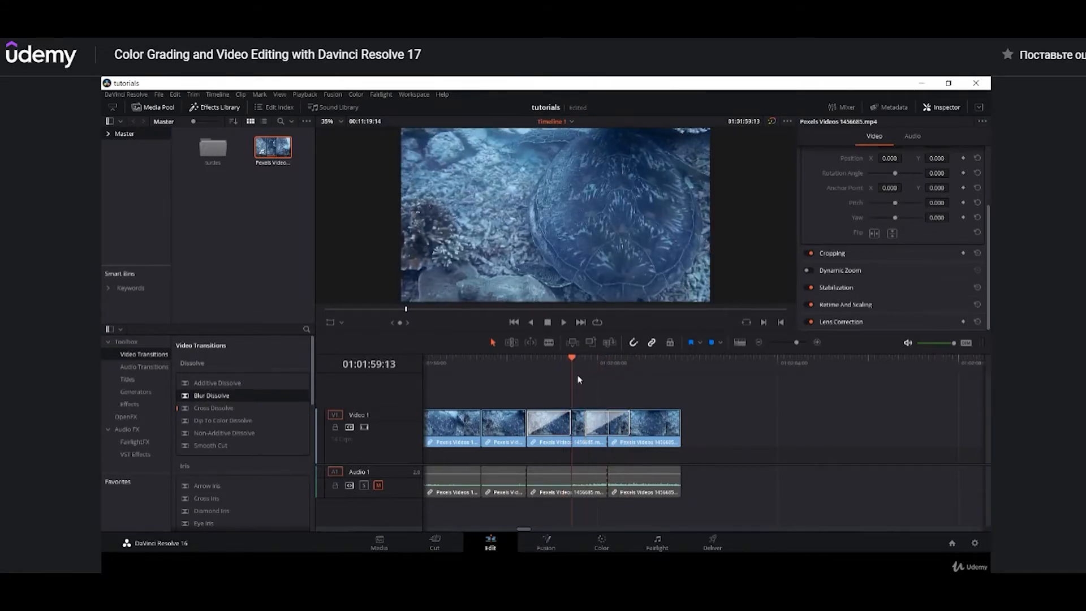
key("space")
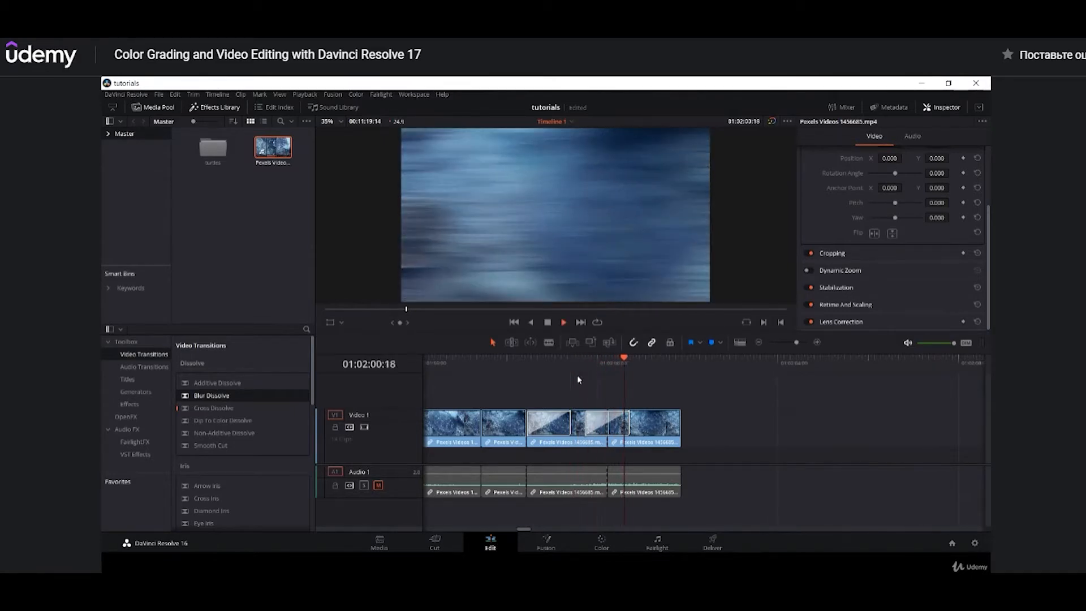
key("space")
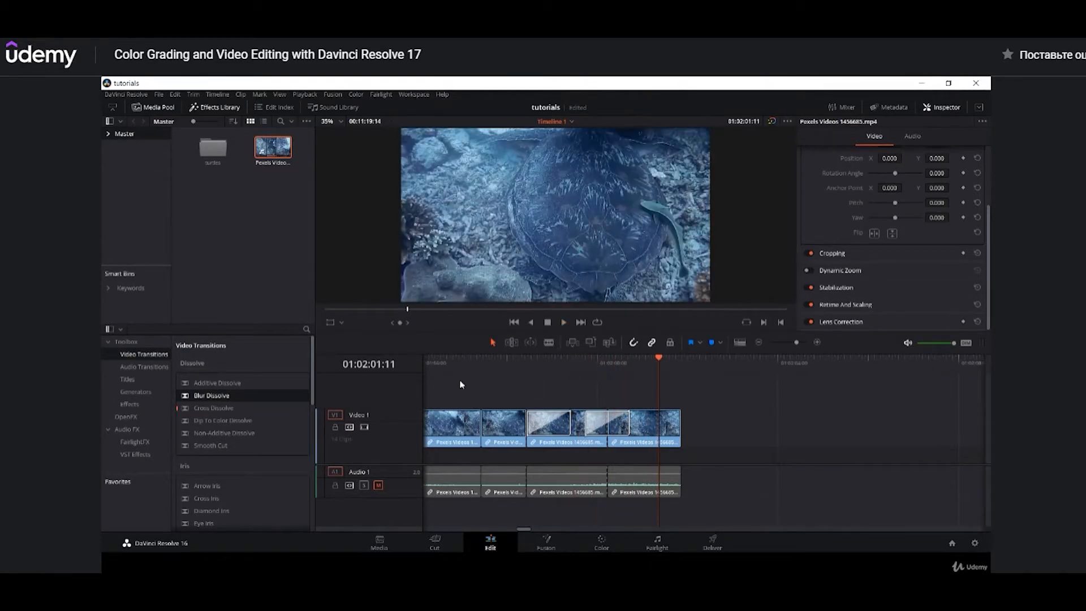
- Apply the OpenFX Gaussian Blur filter to the short clip part before the Cross Dissolve and adjust its horizontal strength
left_click(129, 404)
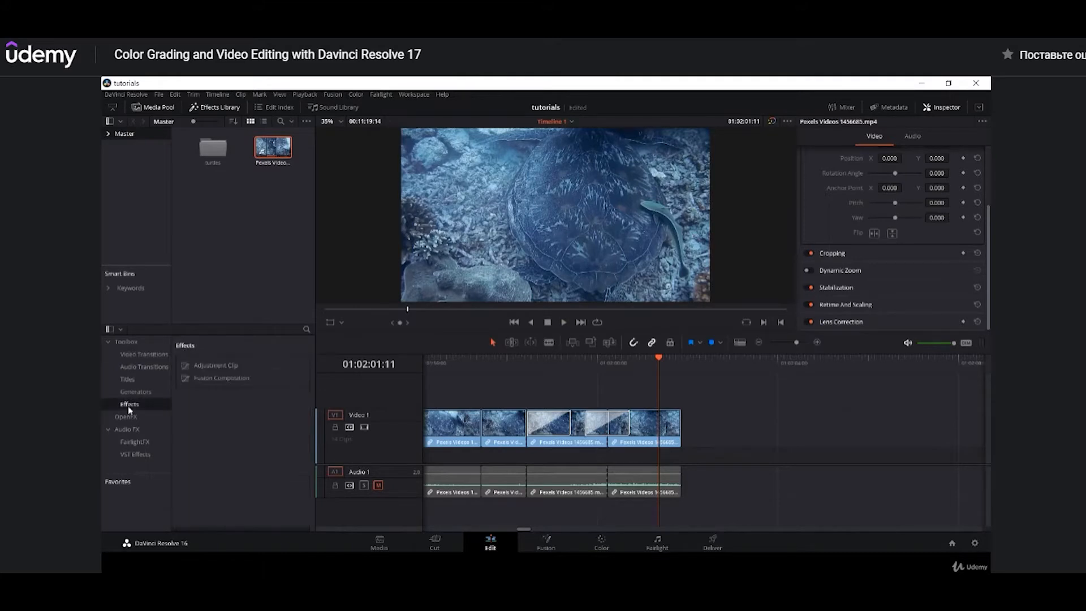
left_click(136, 442)
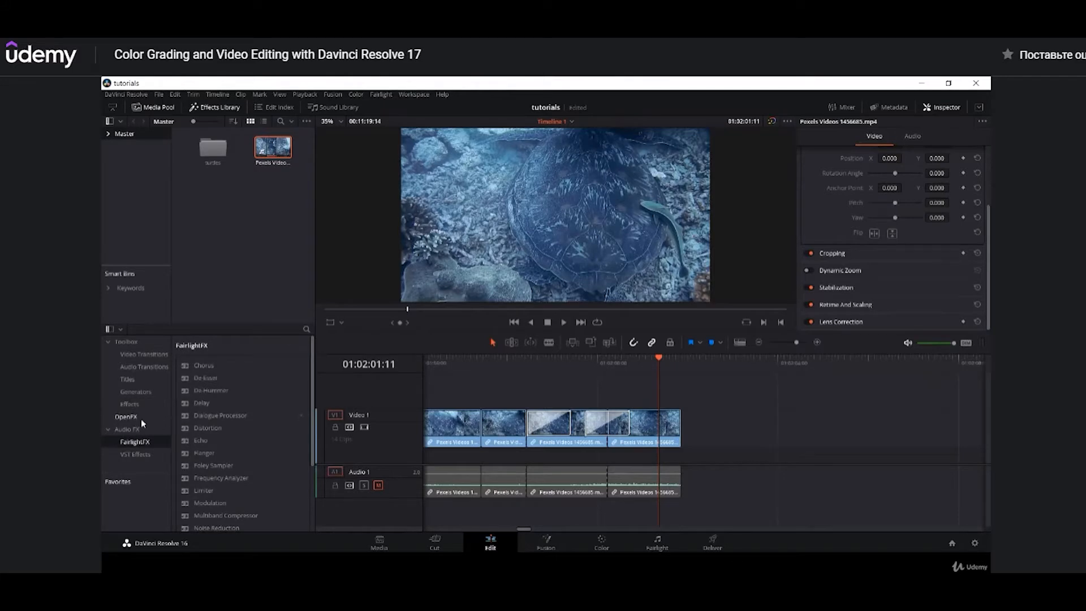
left_click(142, 416)
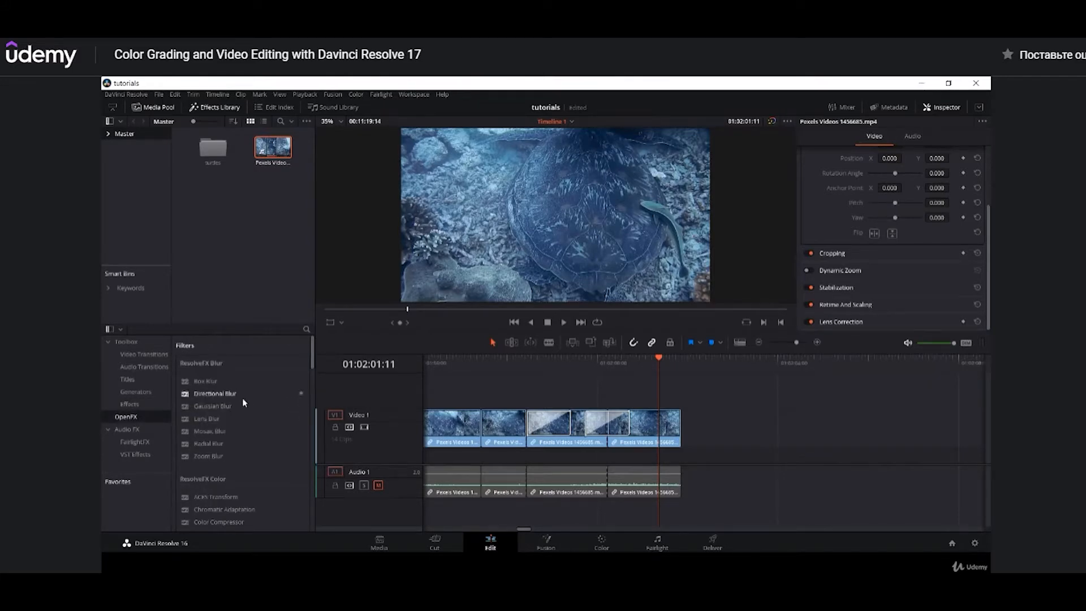
left_click(500, 360)
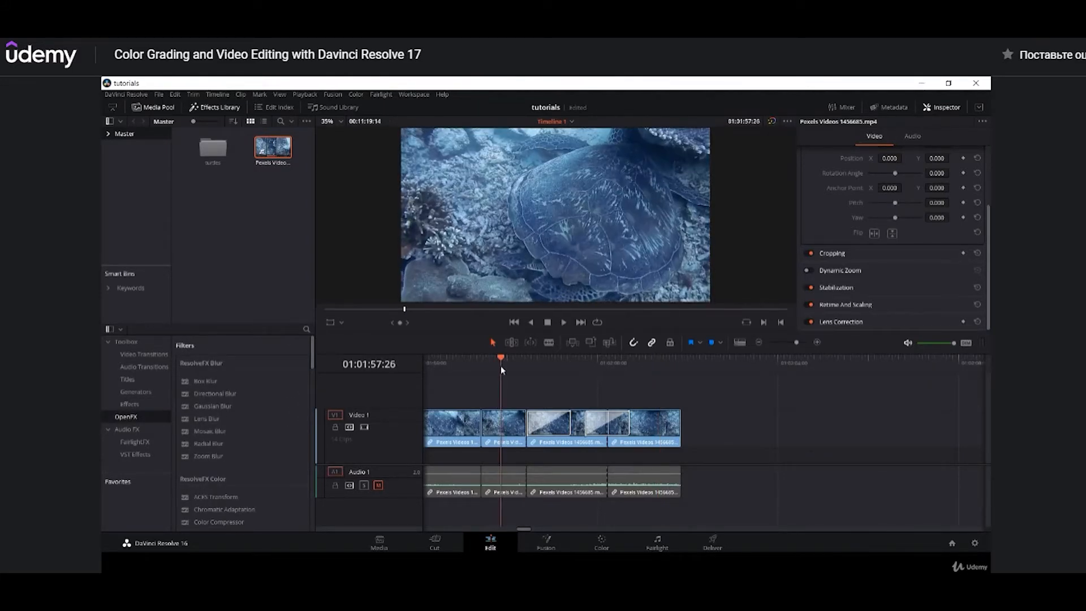
left_click_drag(236, 406, 543, 425)
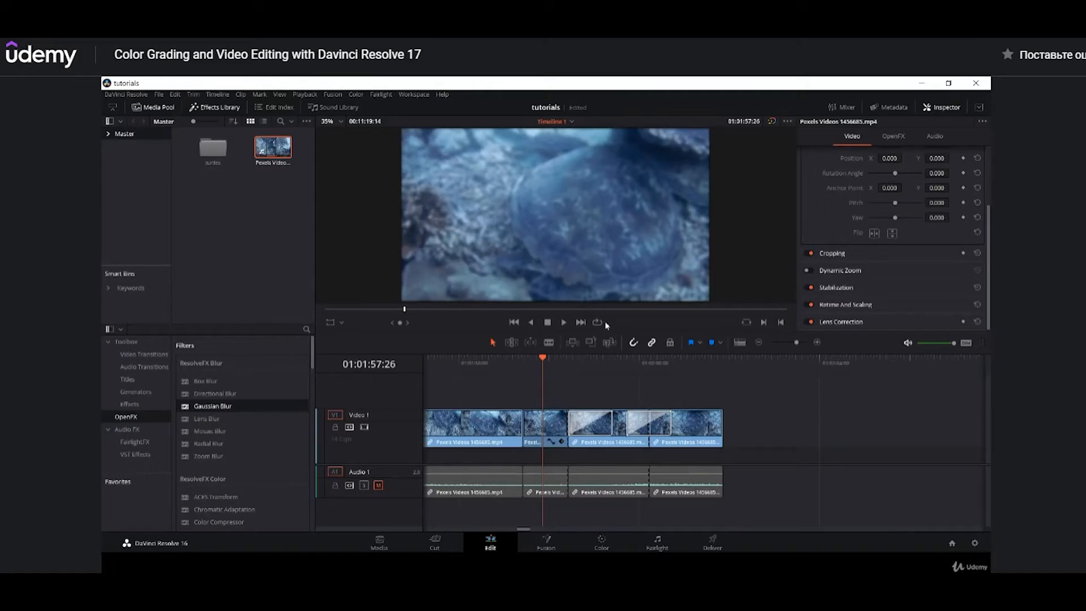
left_click(893, 139)
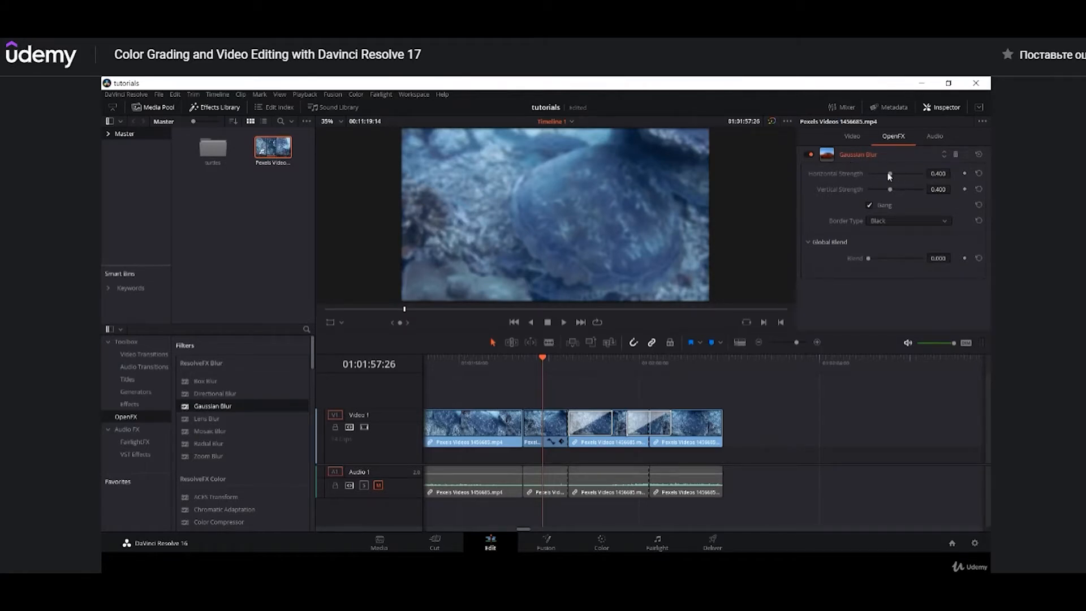
mouse_move(892, 176)
left_mouse_down()
mouse_move(876, 176)
mouse_move(916, 174)
mouse_move(881, 176)
mouse_move(897, 181)
left_mouse_up()
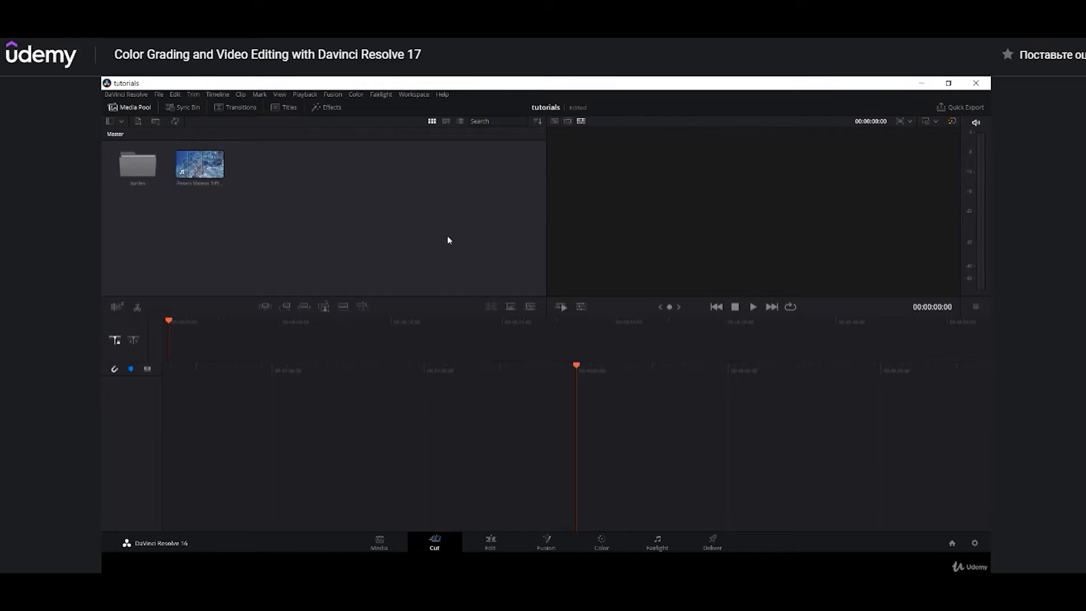
- Open the turtles bin on the Cut page and view its clips as filmstrips, as a list and as thumbnails again
left_click(220, 189)
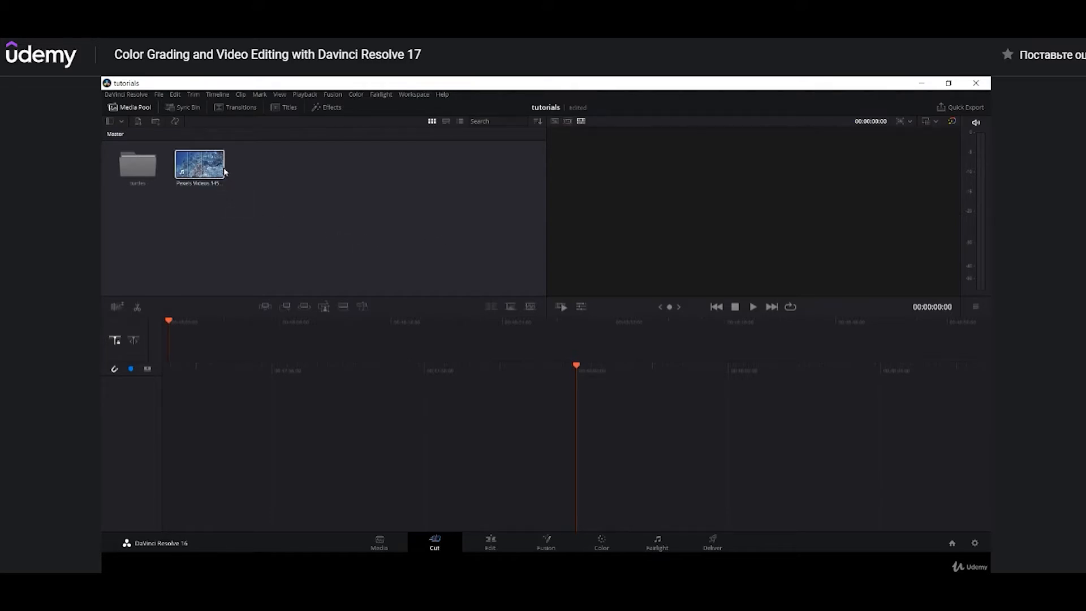
double_click(124, 164)
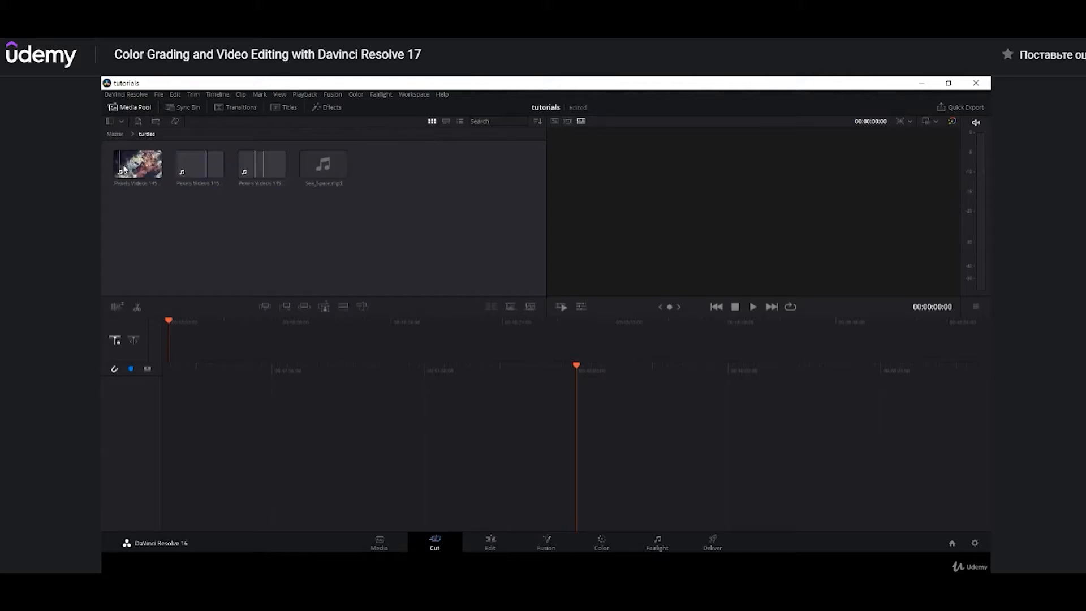
left_click(447, 121)
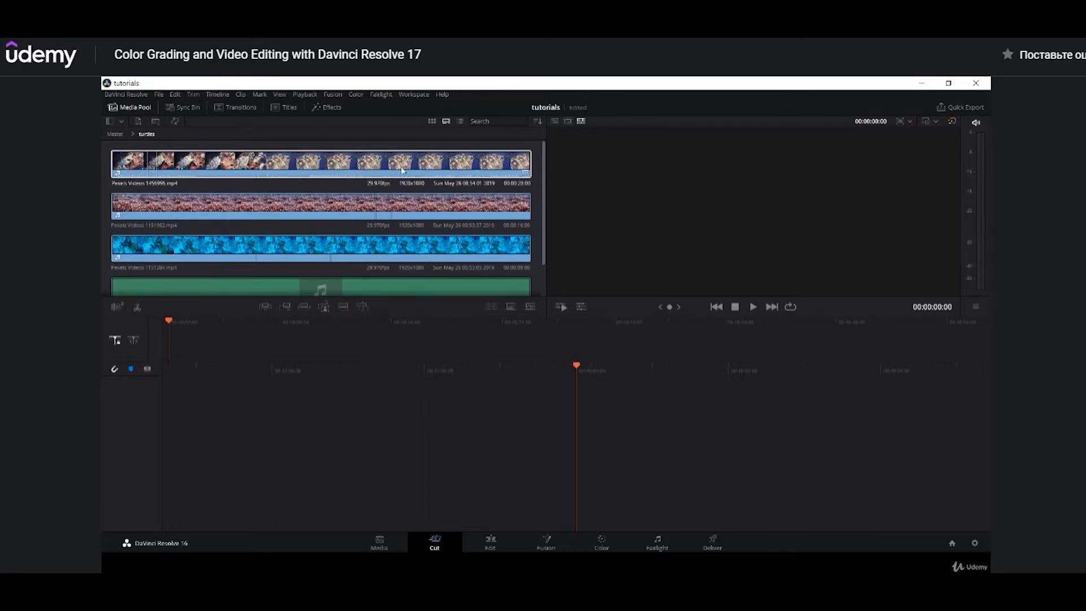
left_click(460, 121)
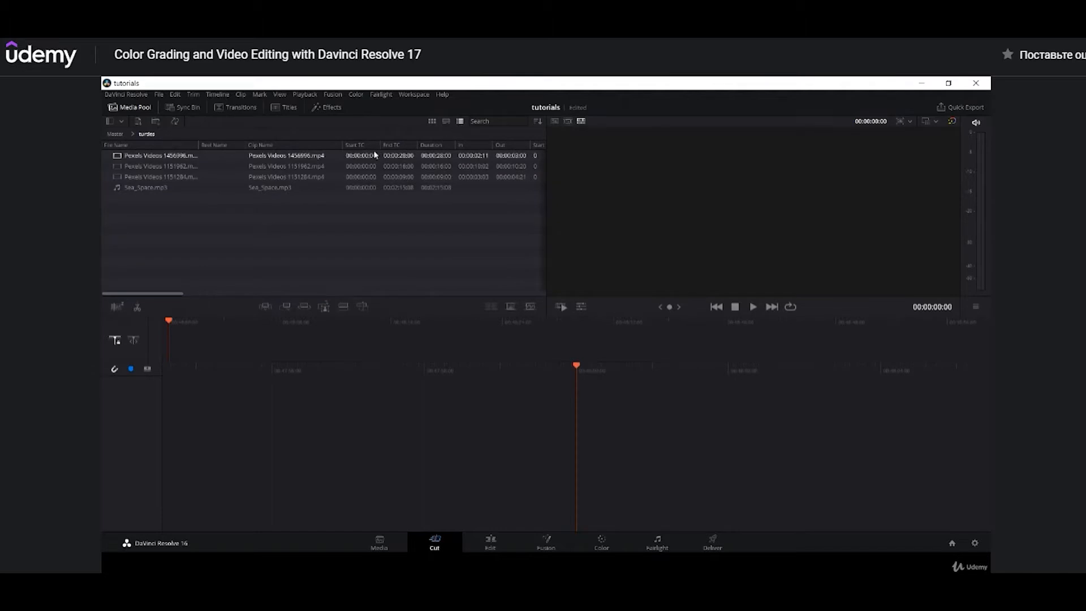
left_click(433, 121)
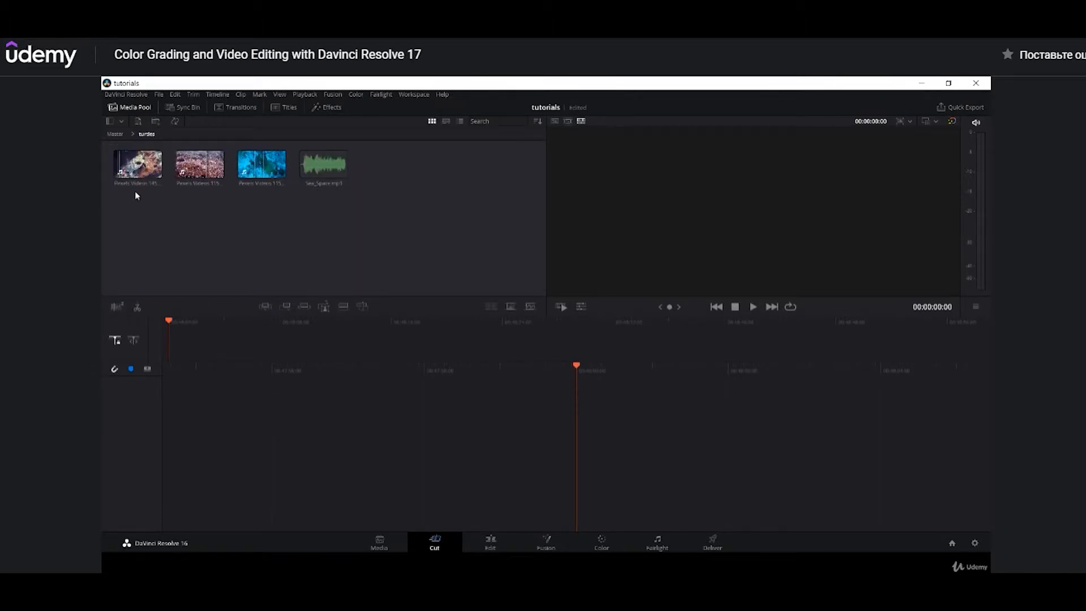
- Preview Pexels Videos 1151284.mp4 in the Cut page viewer and return to the Edit page
left_click(261, 164)
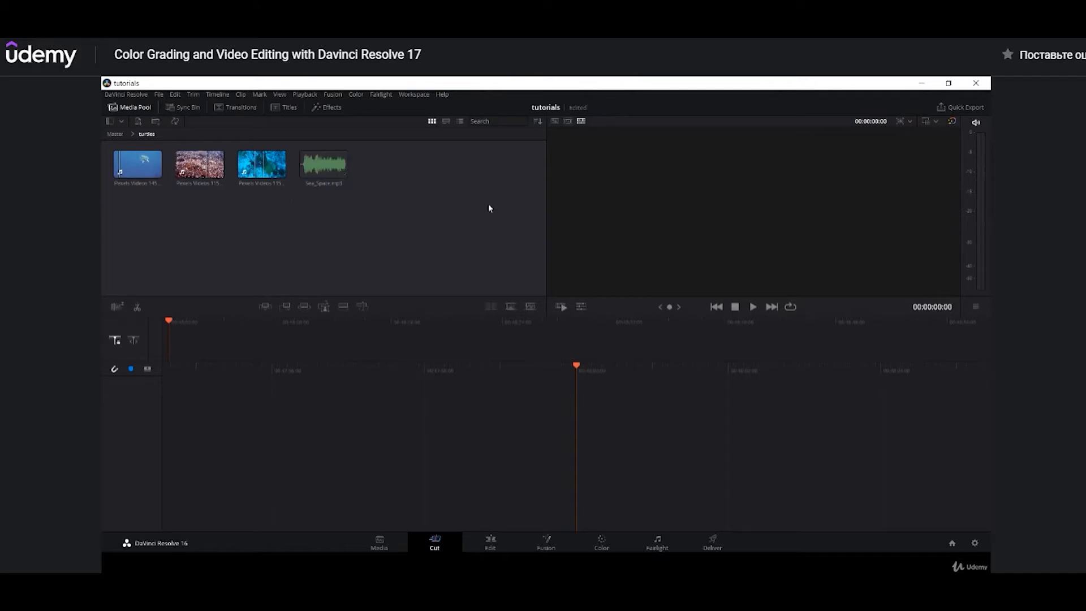
left_click(266, 169)
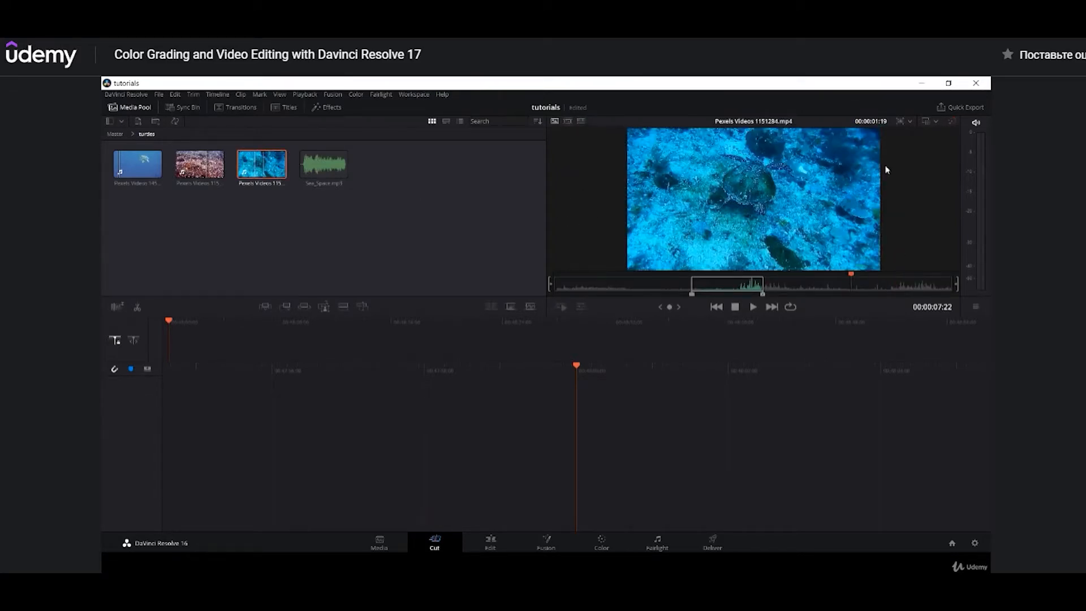
left_click(476, 539)
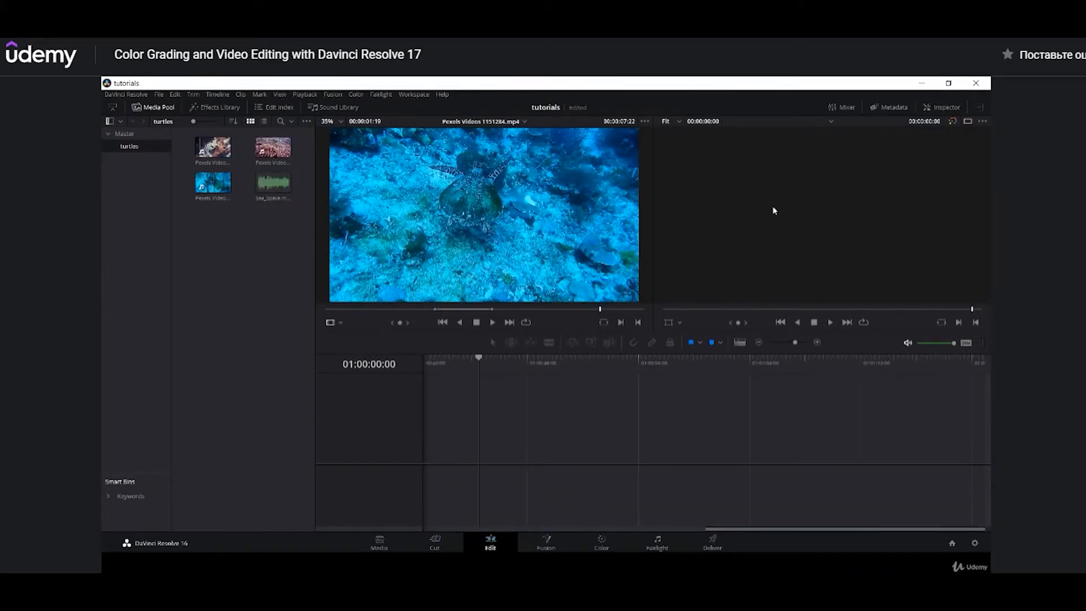
- On the Cut page, mark Pexels Videos 1151284.mp4 from 00:00:05:03 to 00:00:05:20 and Smart Insert that range into the empty timeline
left_click(434, 542)
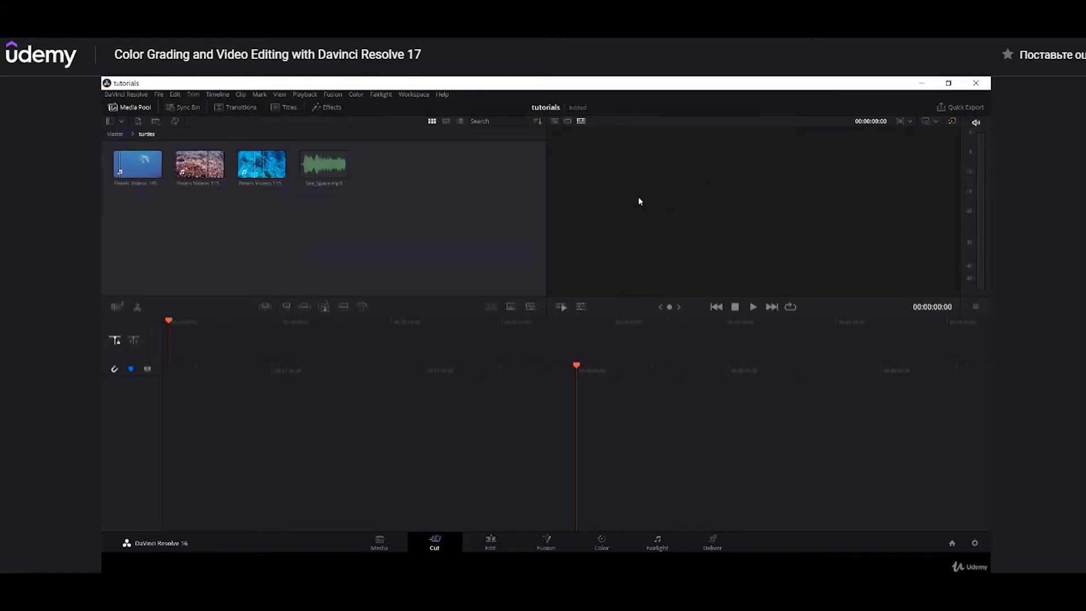
left_click(262, 168)
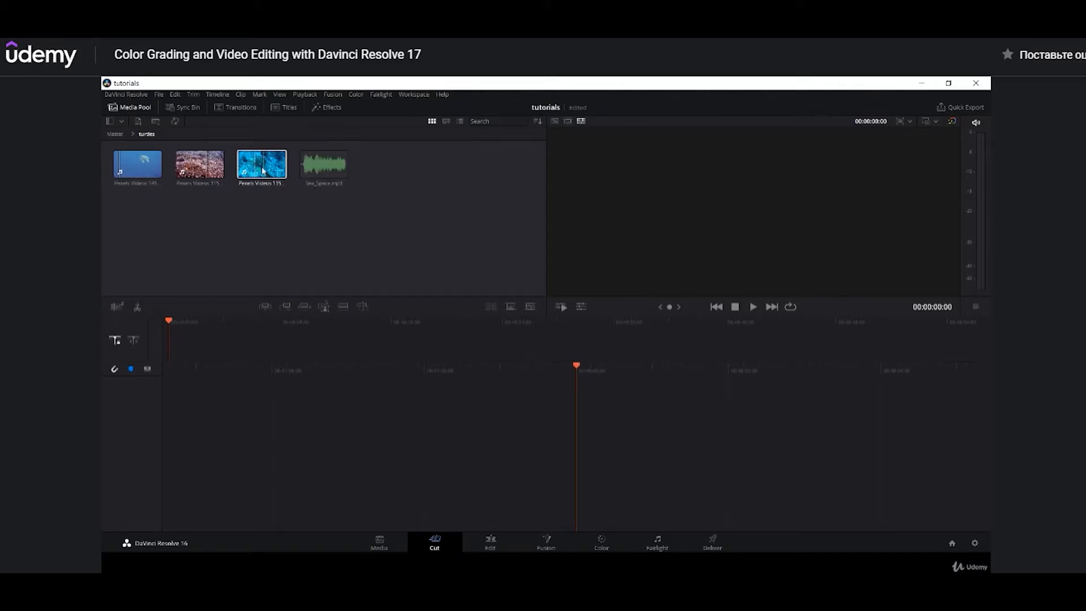
double_click(262, 169)
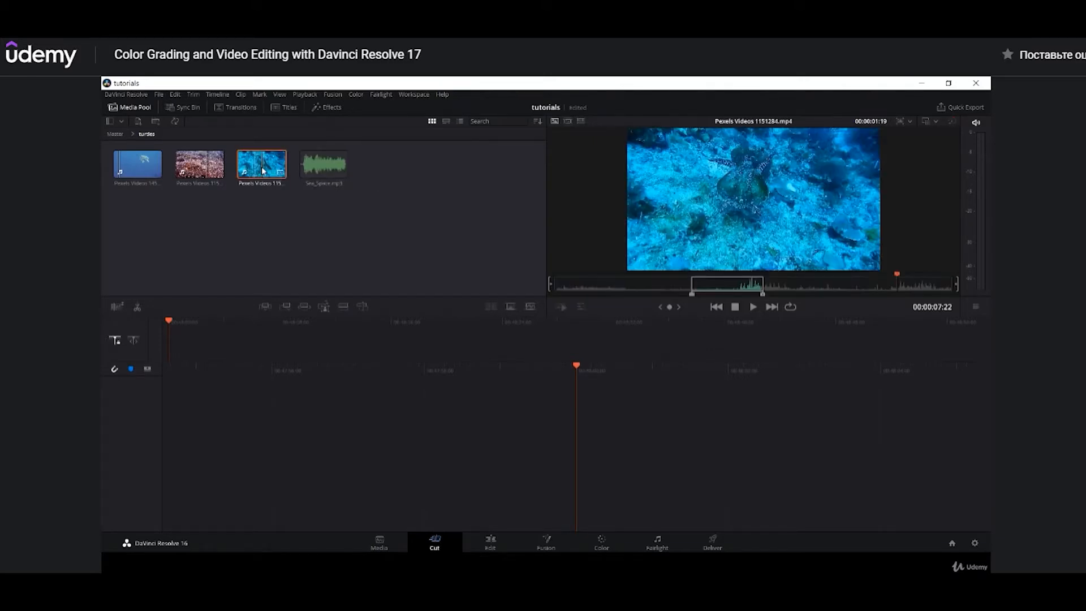
left_click(781, 287)
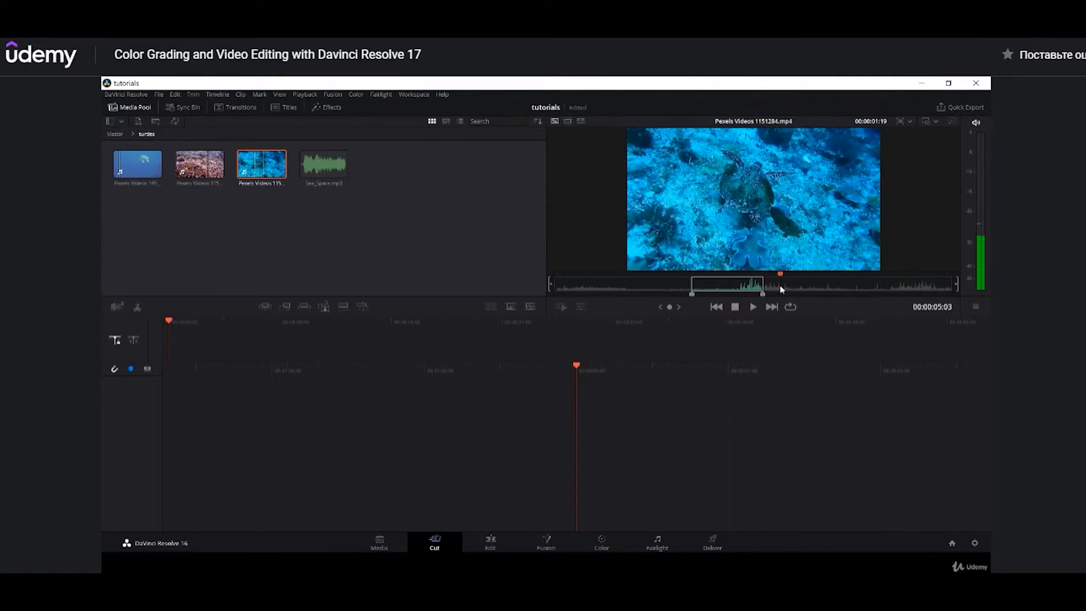
left_click_drag(784, 287, 807, 289)
key("o")
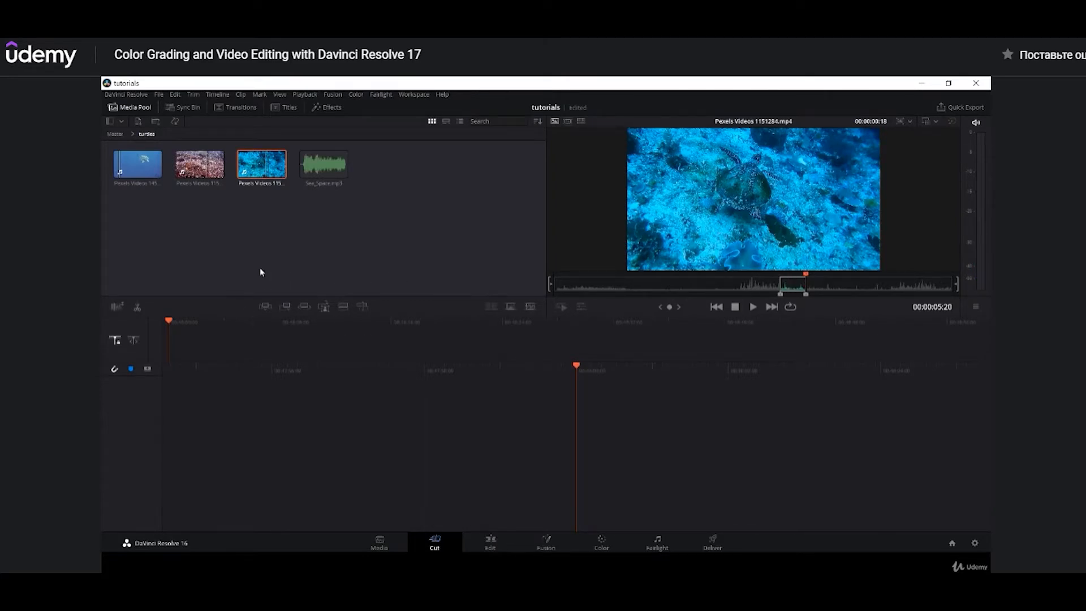
left_click(265, 307)
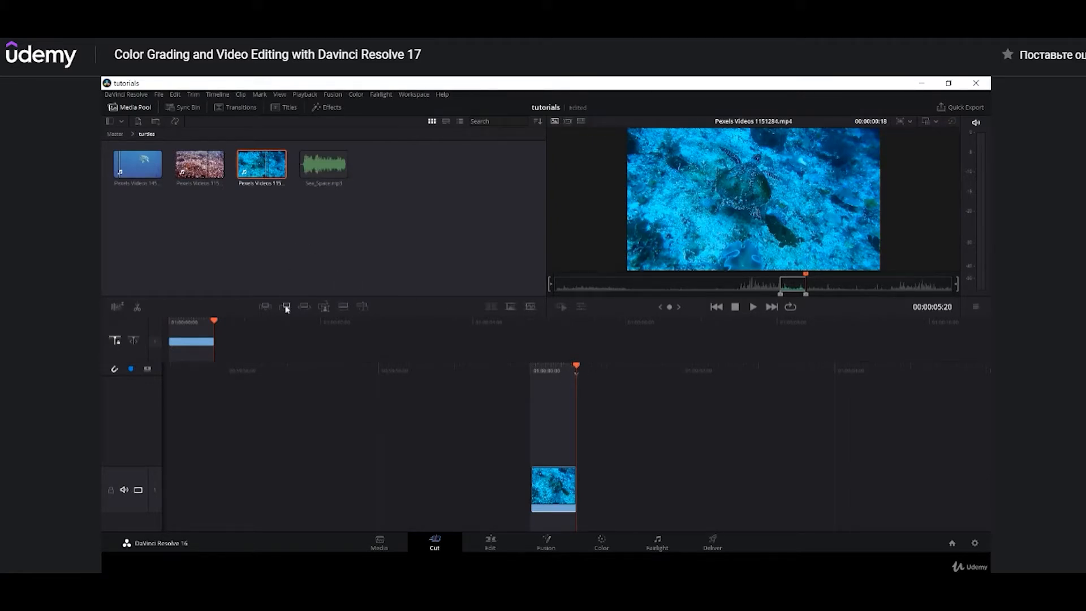
- Mark a 00:00:01:07 range of Pexels Videos 1151962.mp4 ending at 00:00:07:10 and append it to the timeline
left_click(194, 173)
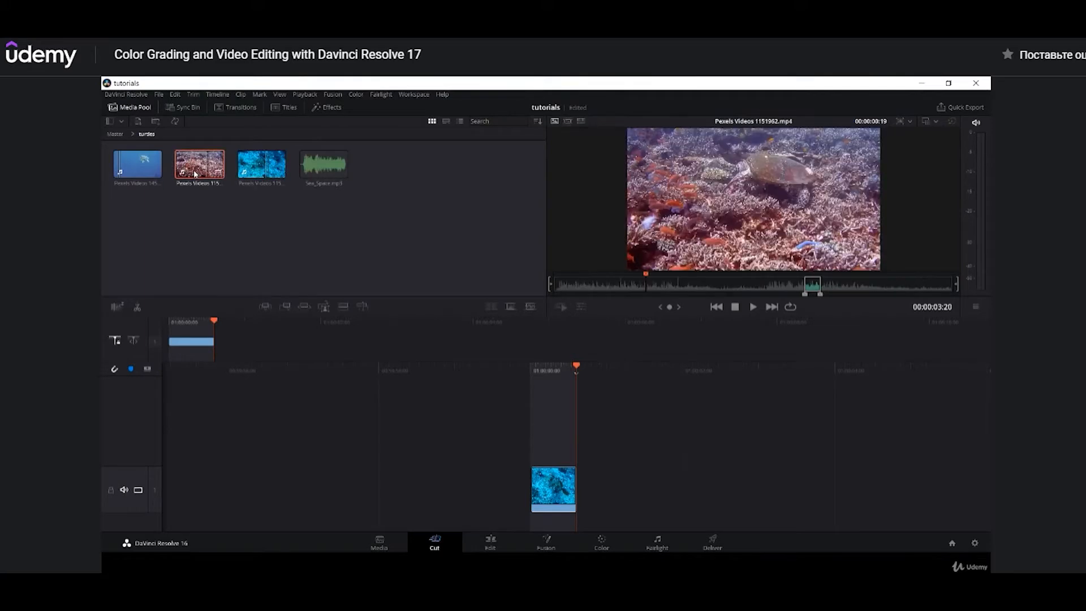
left_click_drag(702, 289, 737, 290)
key("i")
key("o")
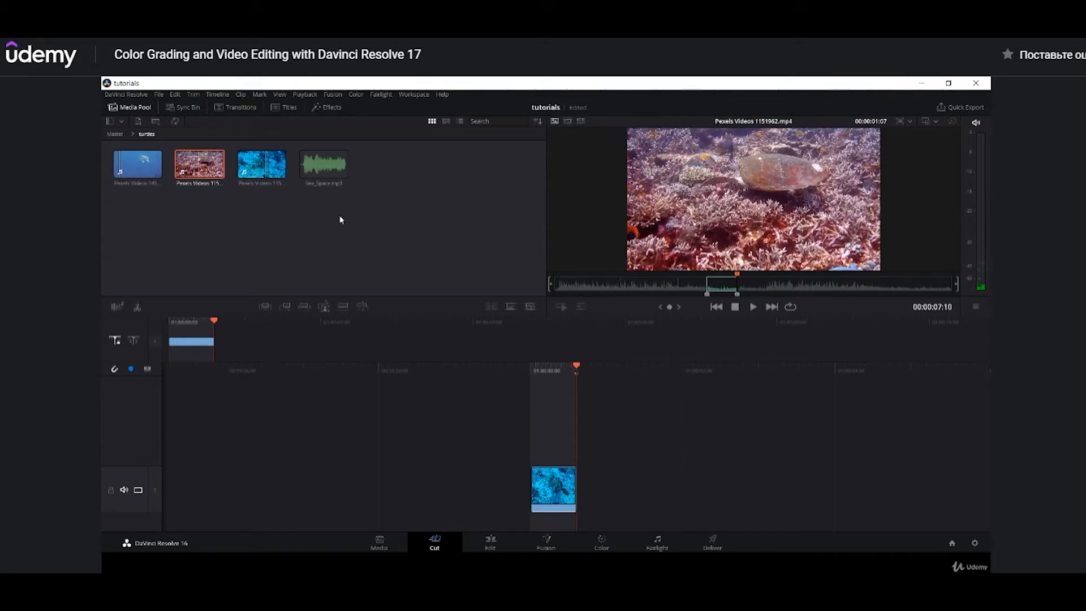
left_click(286, 307)
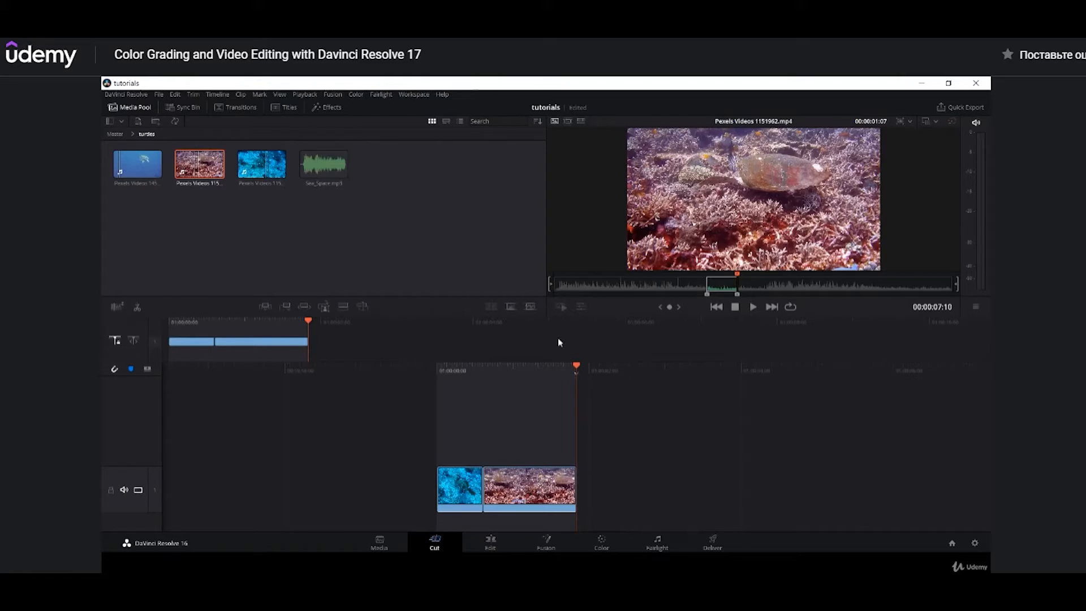
- Move the coral reef clip far along the timeline, leaving a long gap after the first clip
left_click_drag(289, 325, 252, 327)
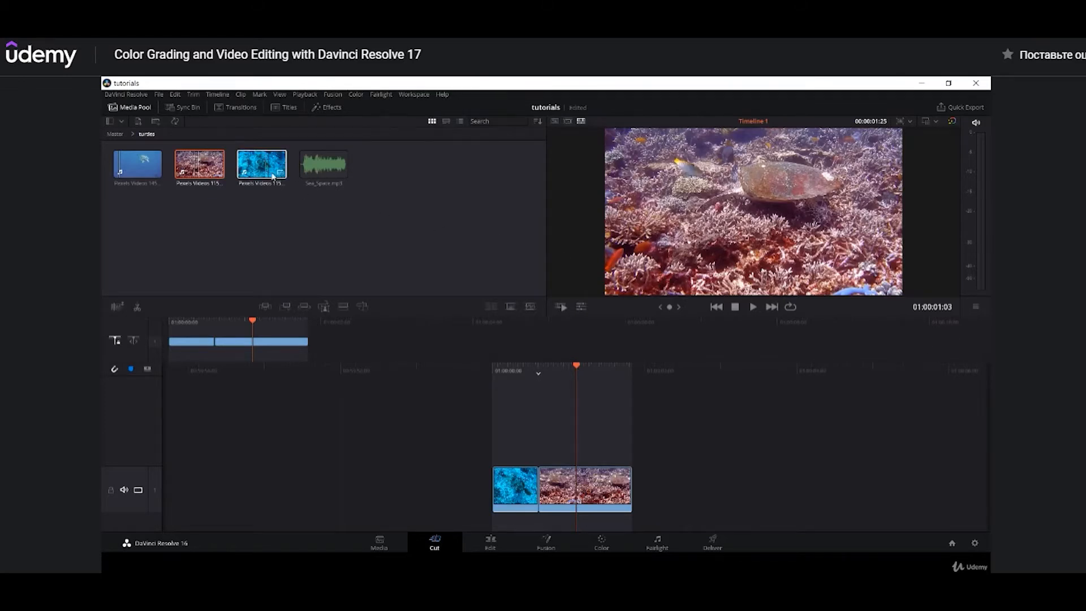
left_click(261, 343)
left_click_drag(261, 343, 958, 344)
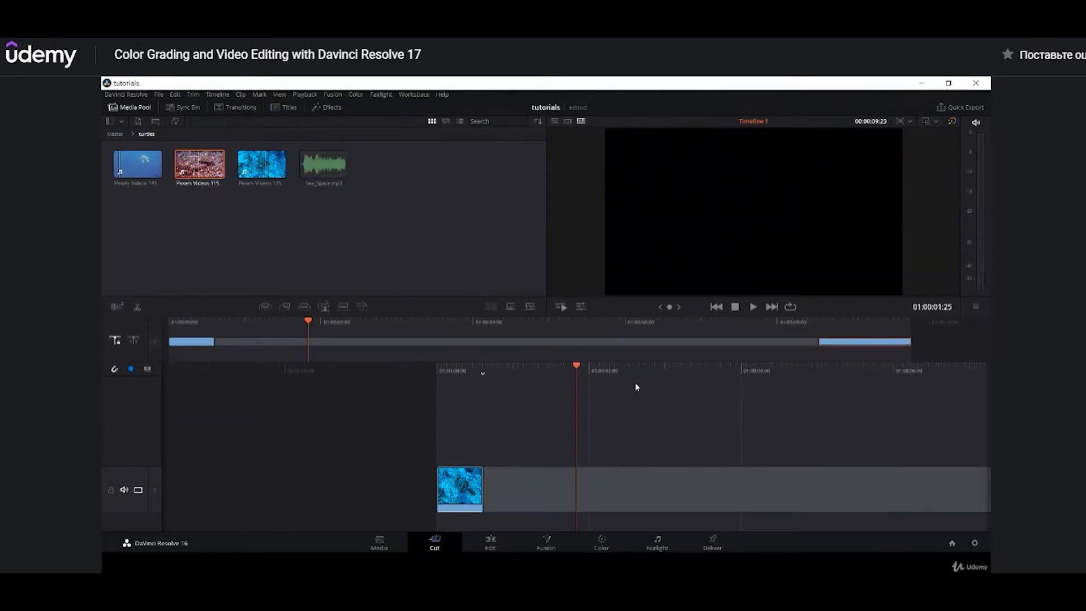
- Navigate between the two distant clips by scrubbing the detailed timeline and jumping within the overview timeline
left_click_drag(636, 386, 198, 379)
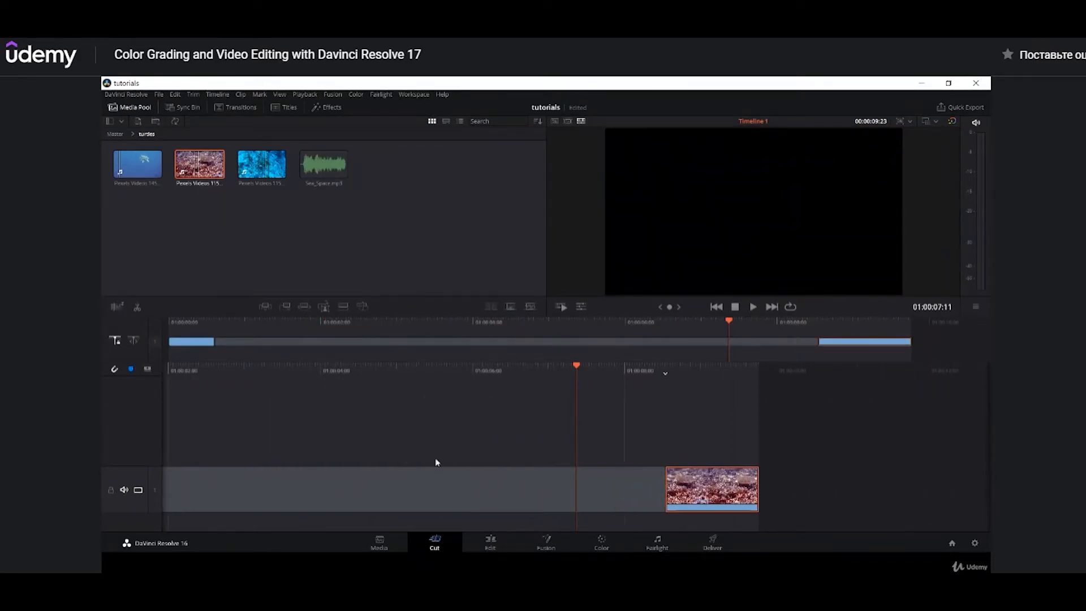
left_click(578, 381)
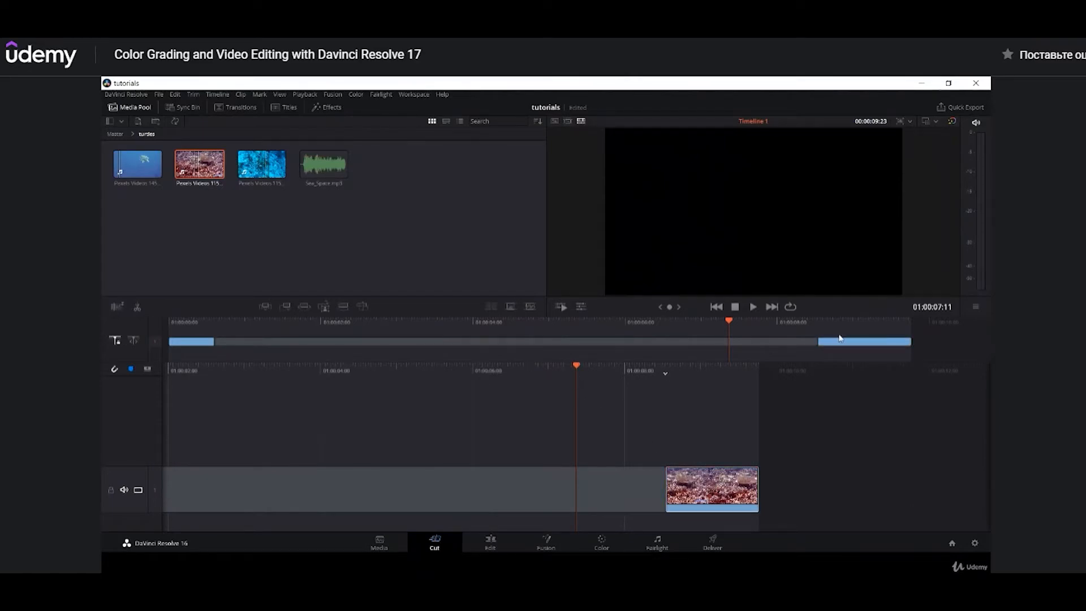
left_click(880, 327)
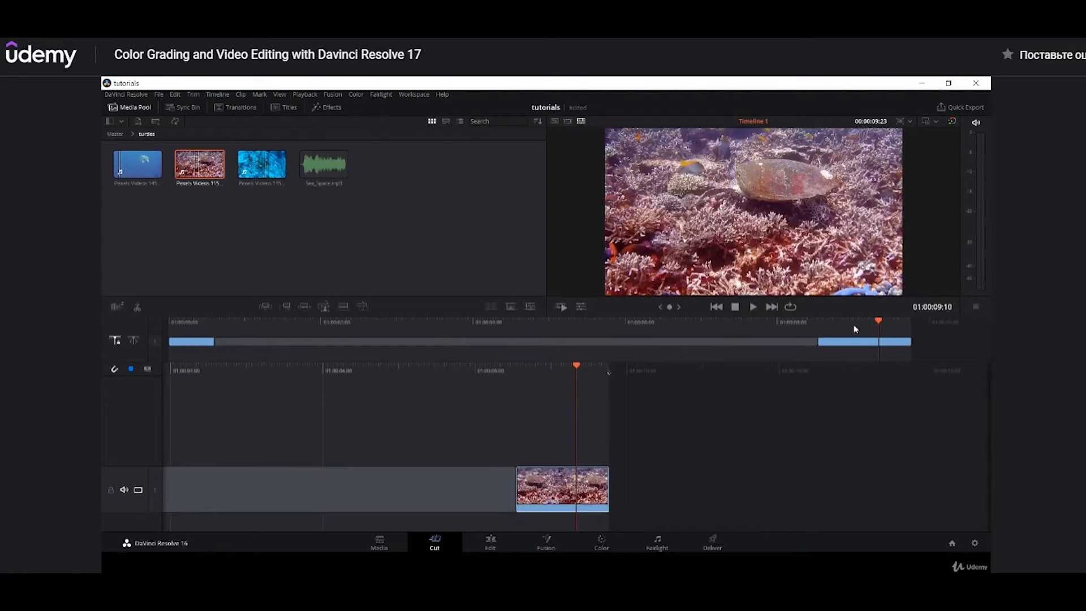
left_click(191, 327)
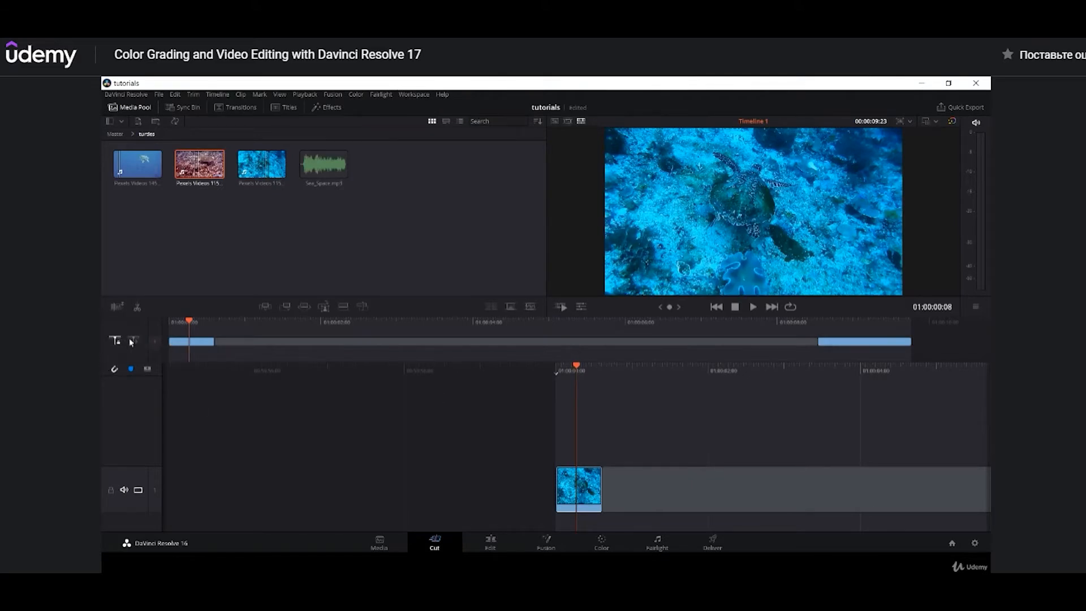
- Compare the free and fixed playhead modes by scrubbing the detailed timeline, ending in fixed mode
left_click_drag(604, 371, 598, 445)
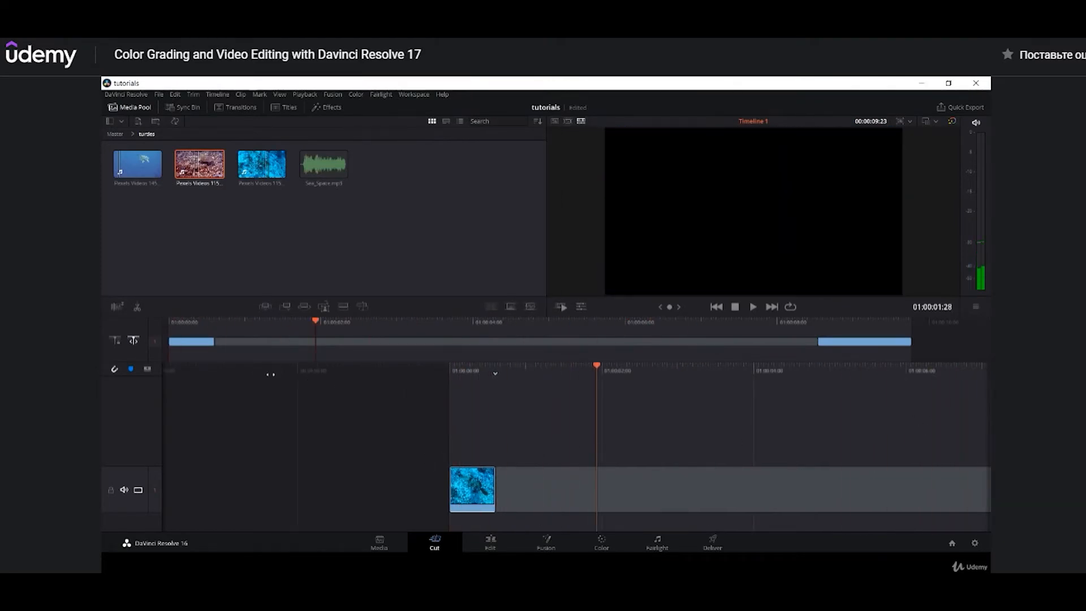
left_click(114, 343)
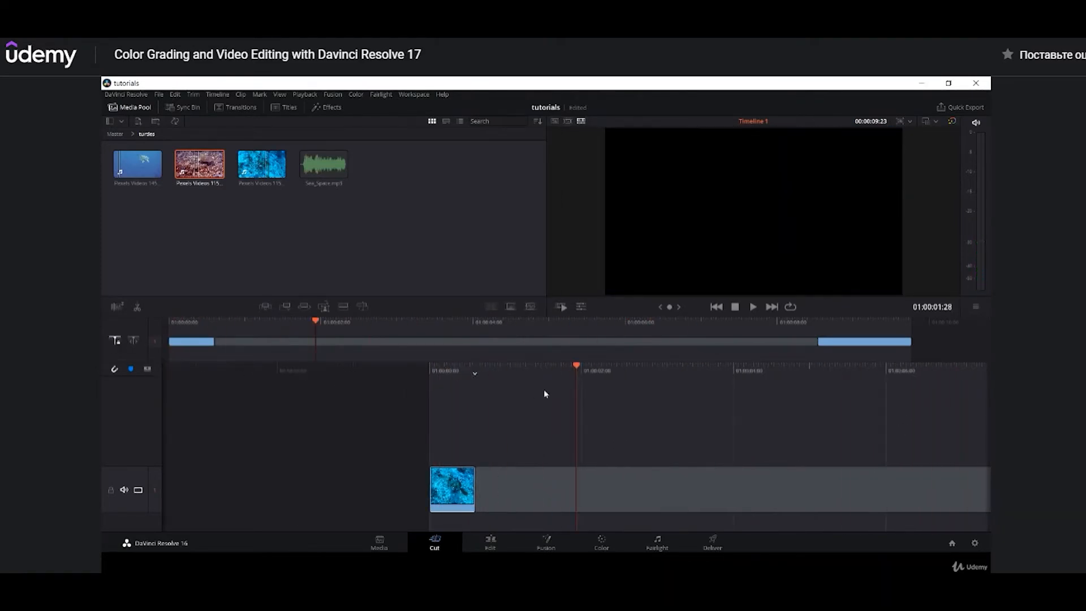
left_click_drag(557, 379, 474, 412)
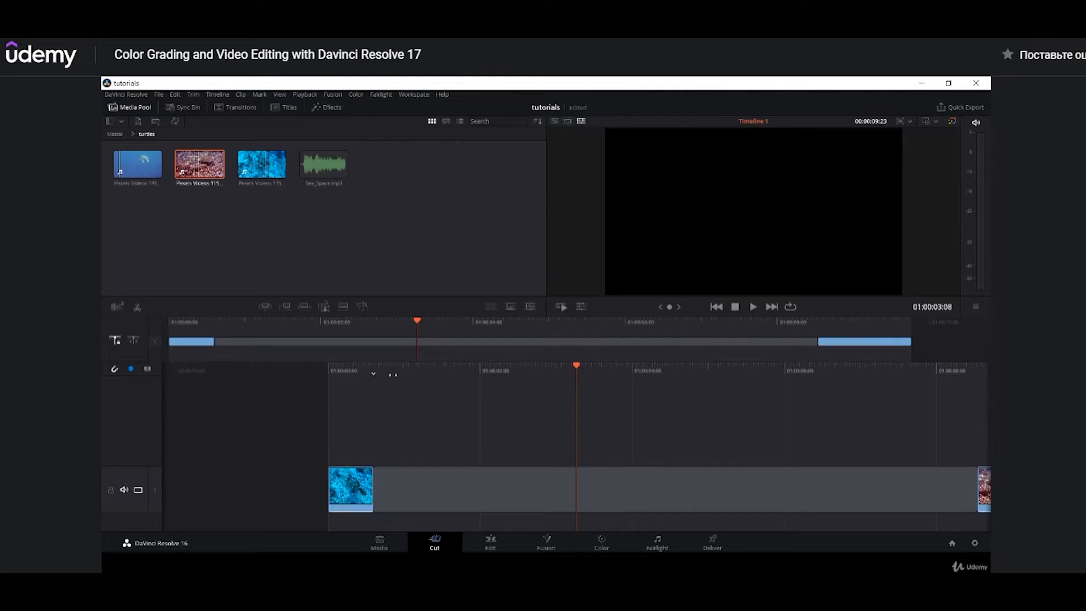
left_click(373, 373)
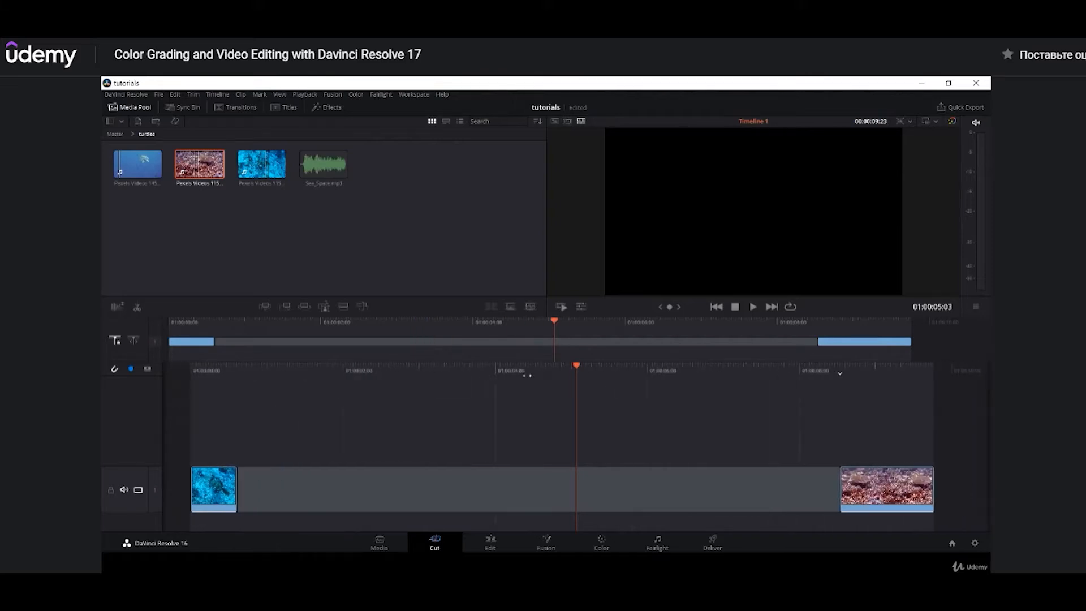
- Split the first blue turtle clip at 01:00:00:14 and again at 01:00:00:07
left_click_drag(772, 378, 788, 377)
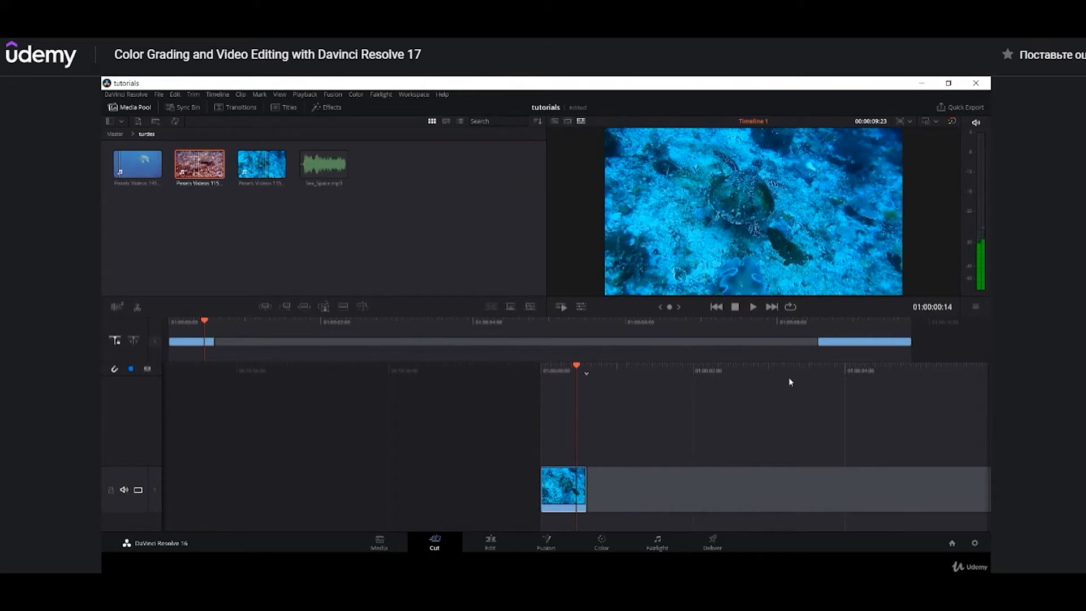
left_click(137, 308)
mouse_move(572, 366)
left_mouse_down()
mouse_move(563, 366)
mouse_move(589, 367)
left_mouse_up()
left_click(577, 367)
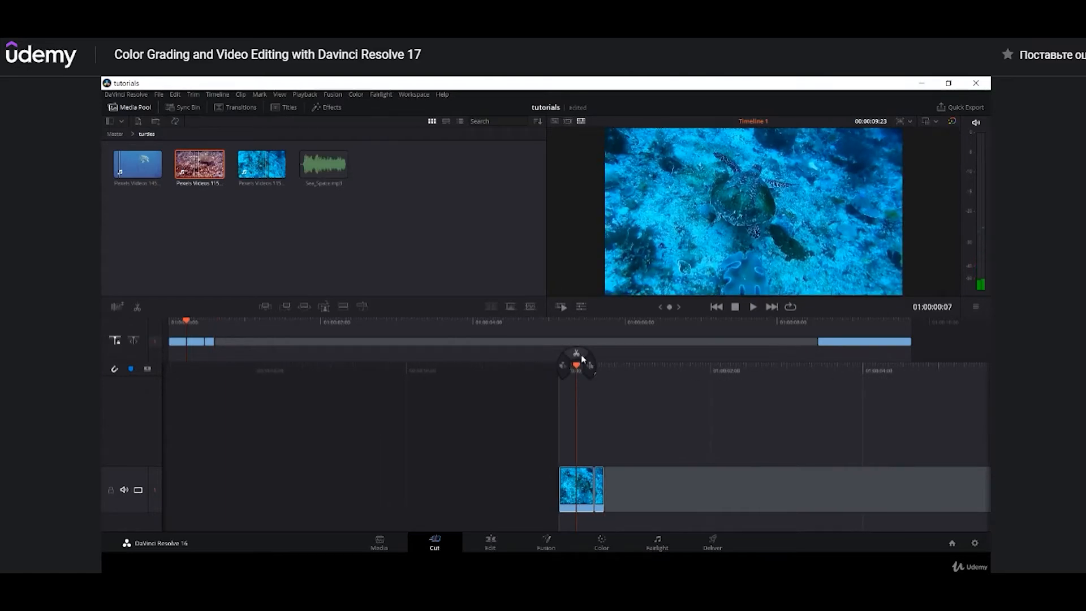
left_click(578, 352)
- Mark the range from 00:00:06:17 to 00:00:08:02 in Pexels Videos 1456996.mp4
left_click(148, 167)
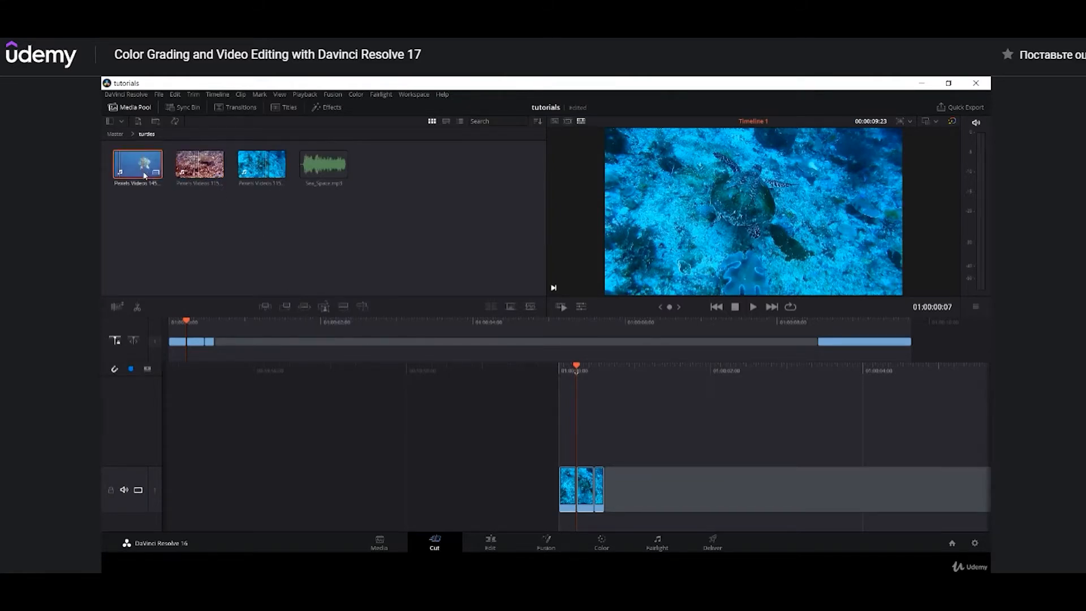
left_click(648, 288)
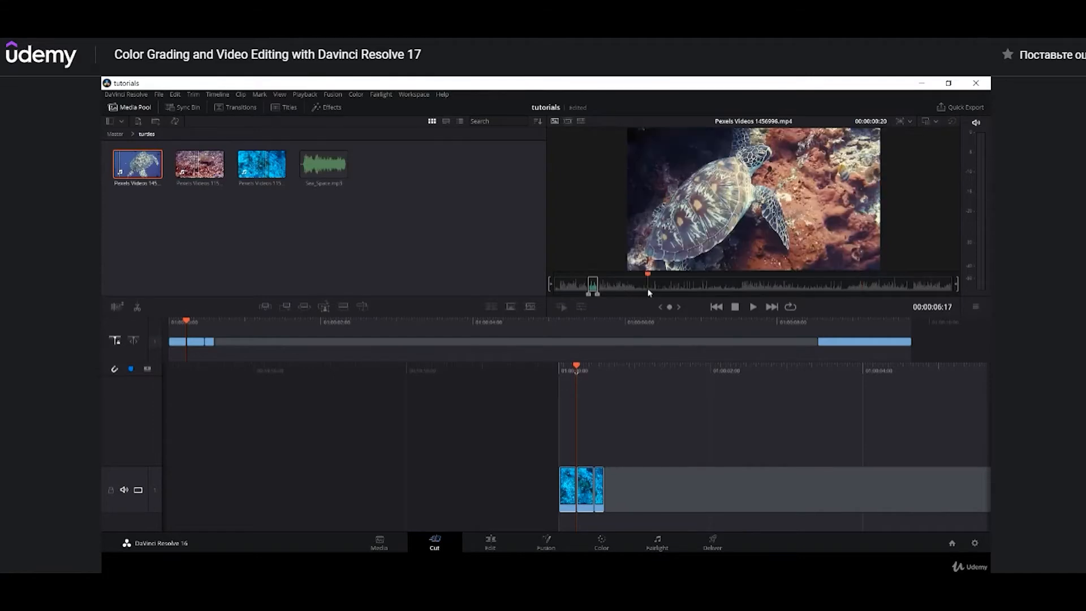
left_click(669, 285)
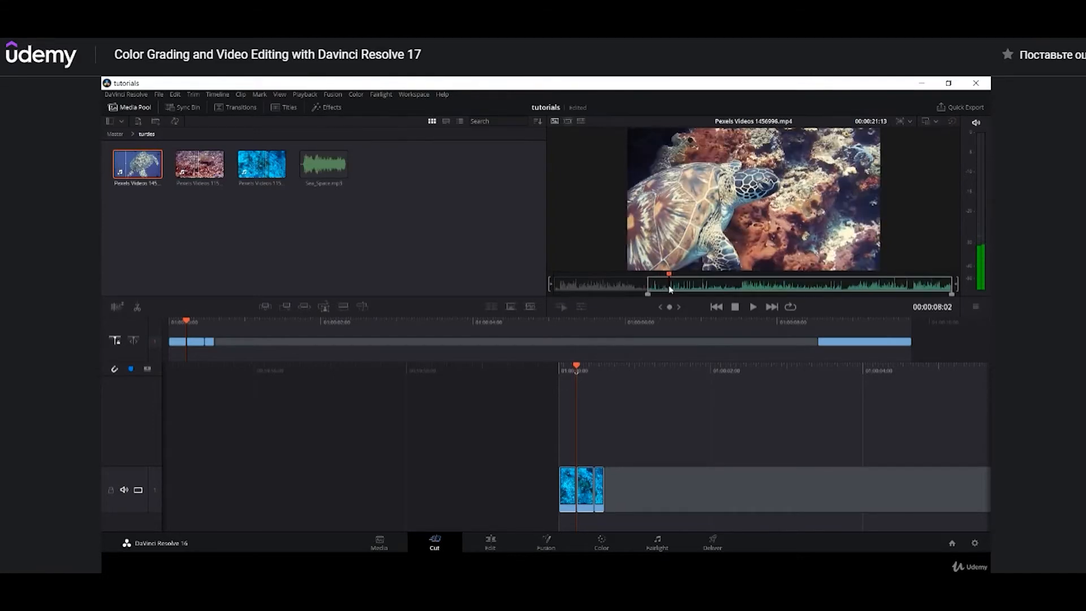
key("o")
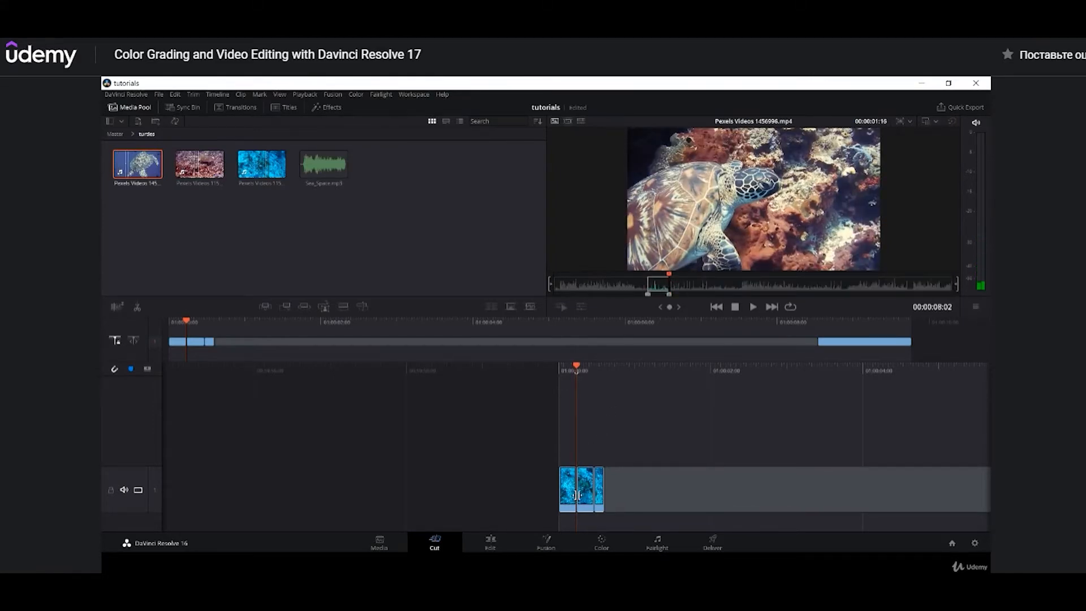
- Select the clips on the timeline and set their clip color to Violet
left_click_drag(525, 439, 622, 500)
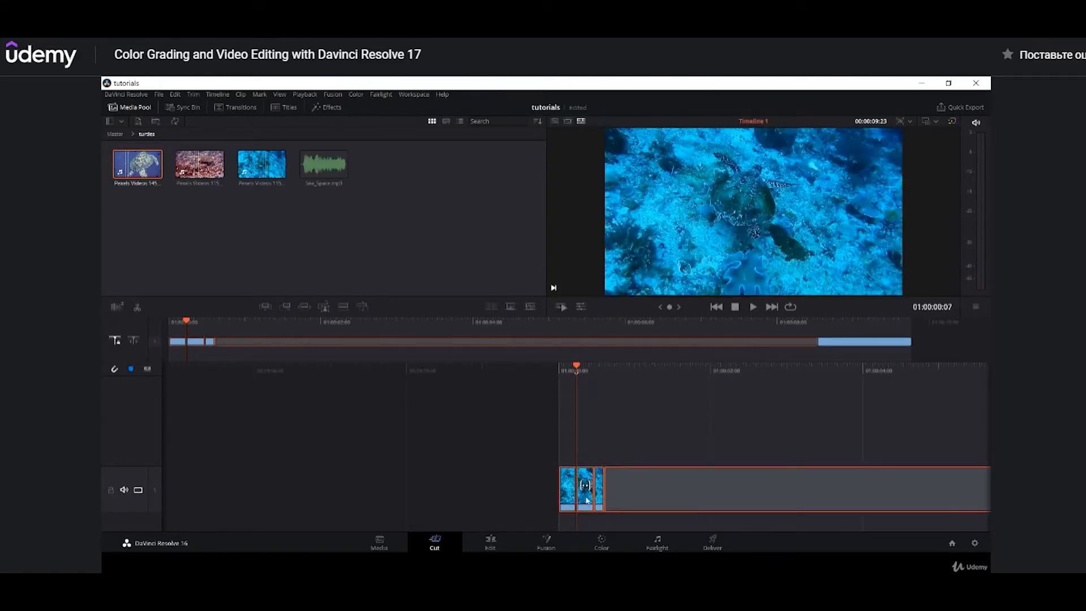
right_click(587, 500)
mouse_move(624, 431)
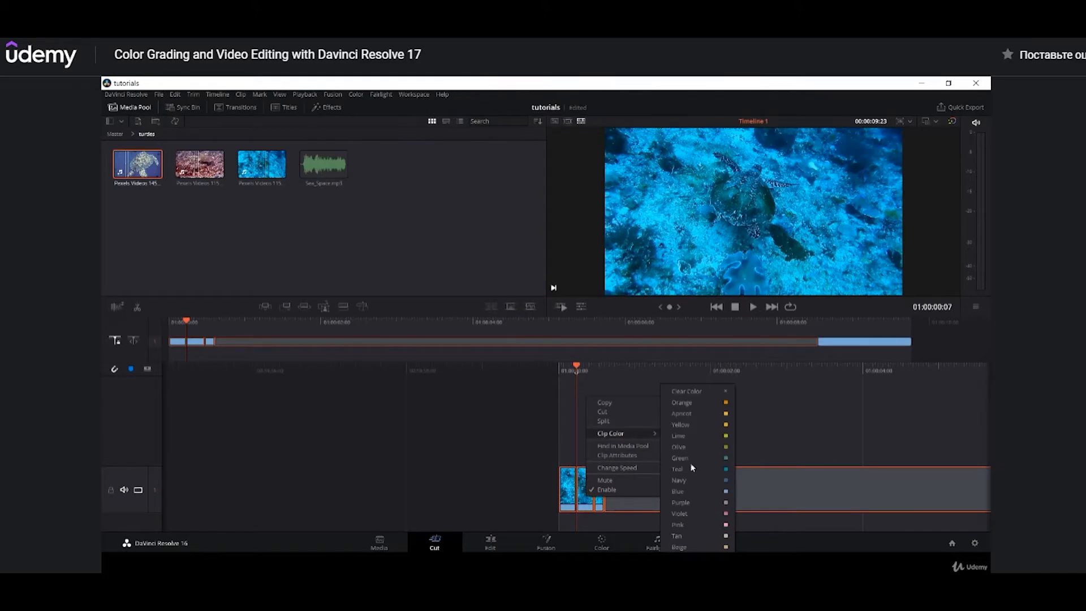
left_click(700, 510)
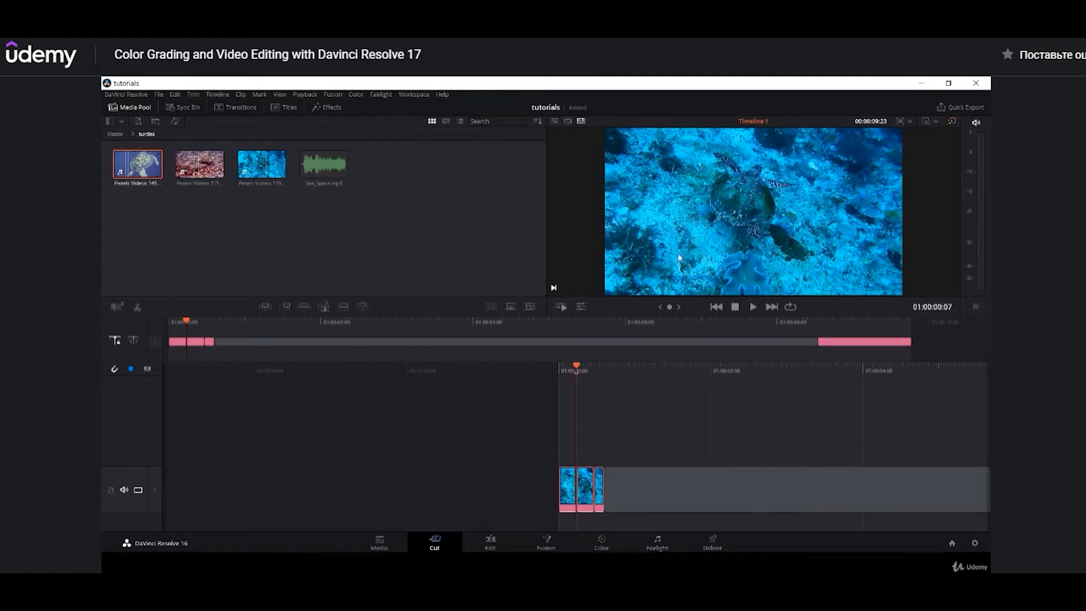
- Ripple Overwrite the middle piece of the split blue clip with the marked range of Pexels Videos 1456996.mp4
double_click(138, 166)
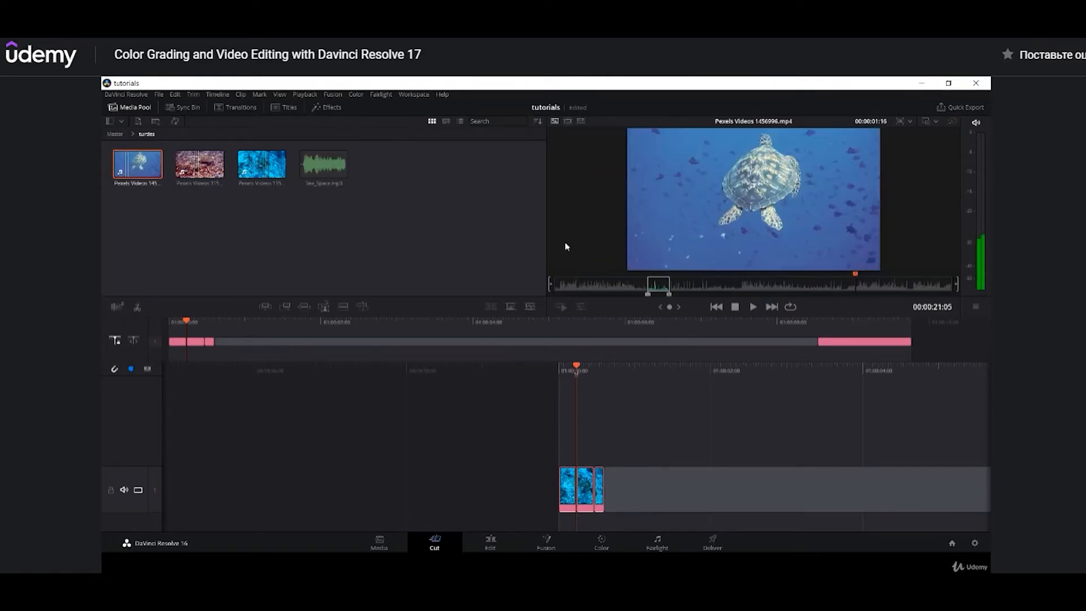
left_click(307, 308)
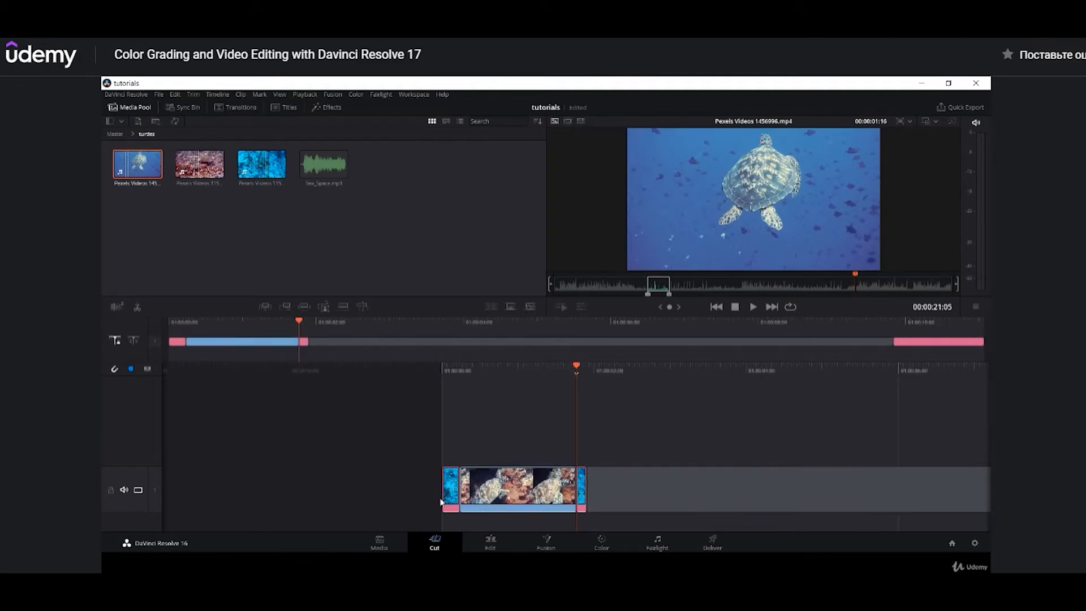
- View the bin's clips as one continuous source tape and scrub through it to 00:00:44:19
left_click(568, 121)
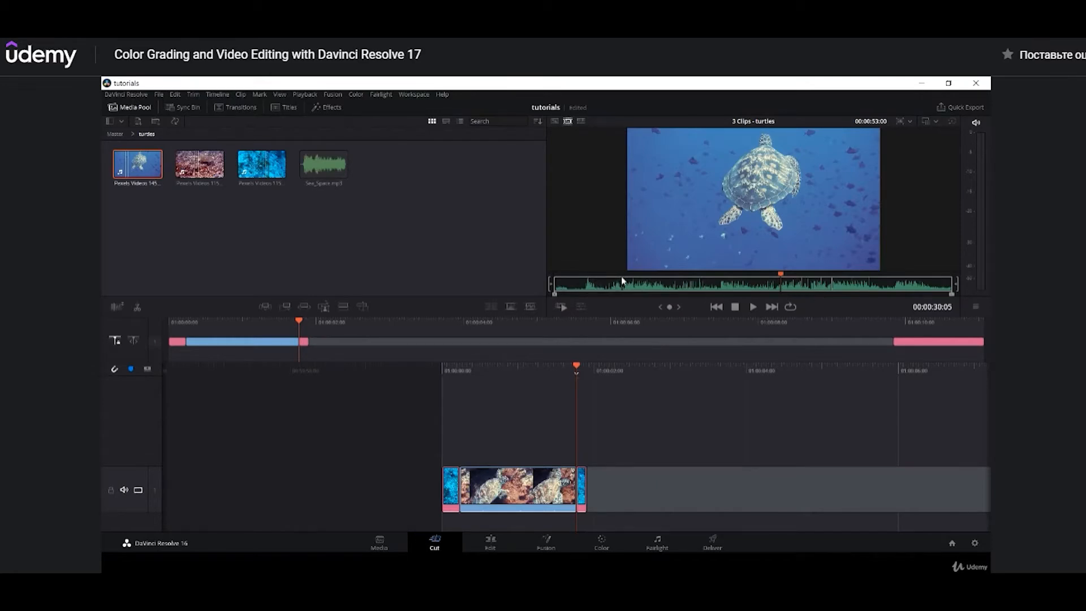
left_click_drag(594, 286, 888, 287)
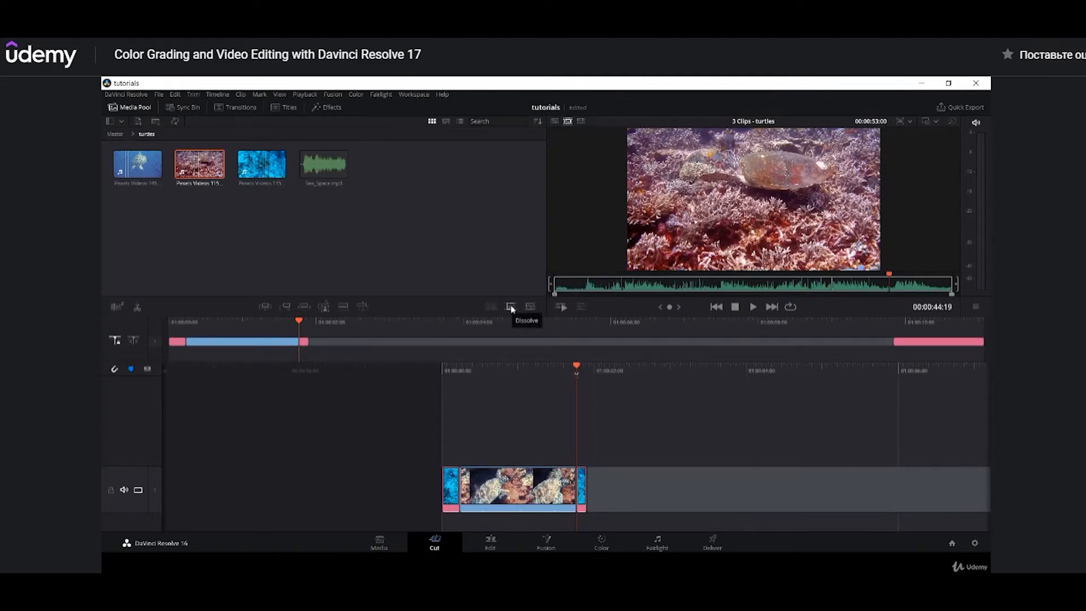
- Add a Dissolve between the inserted turtle clip and the short blue piece following it, and preview the transition
left_click(511, 307)
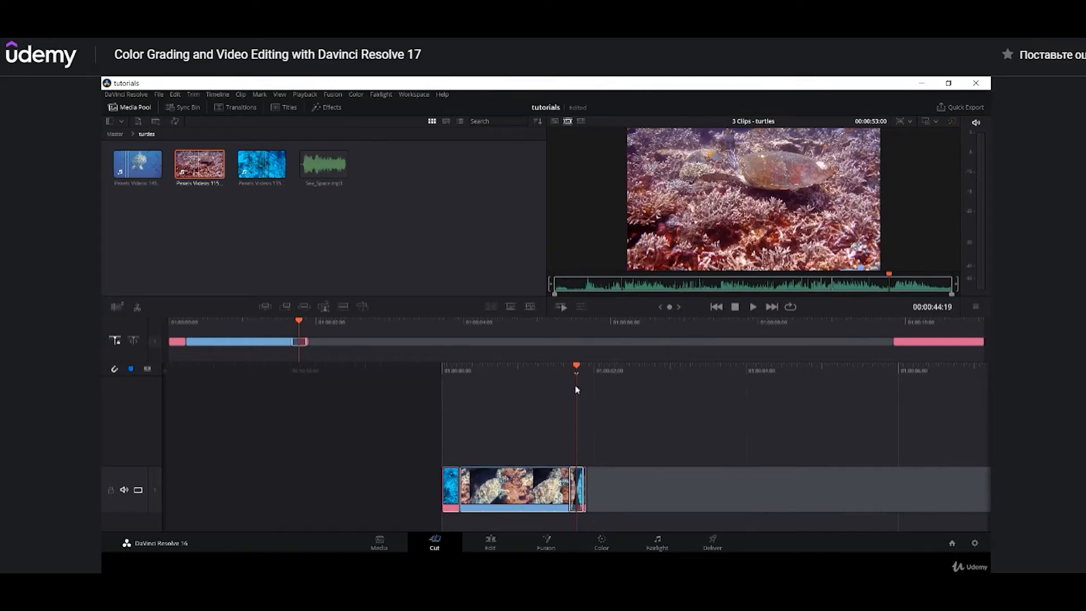
key("space")
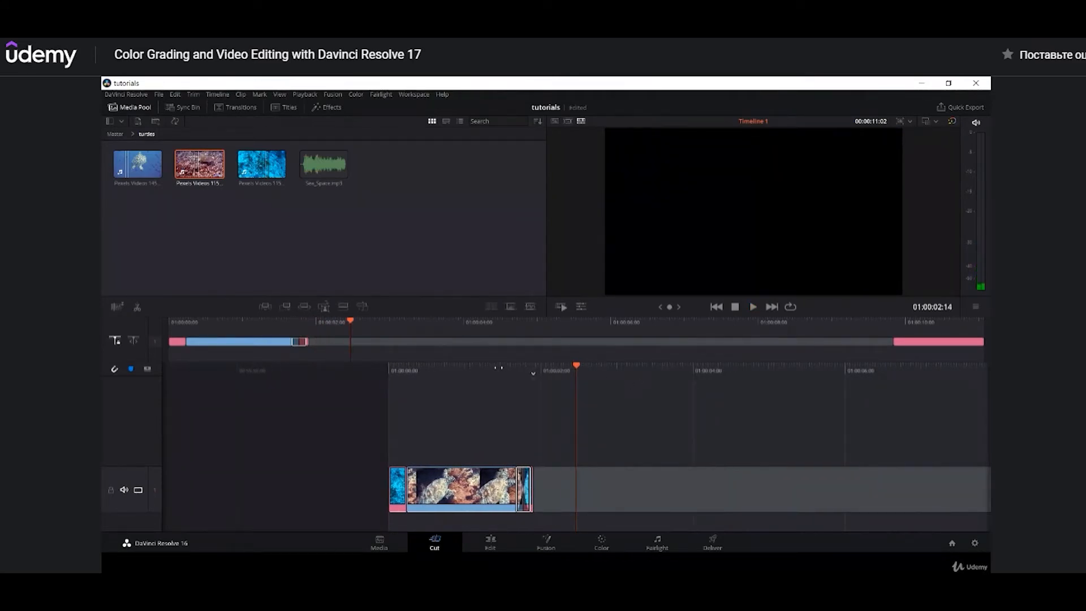
left_click_drag(505, 365, 584, 369)
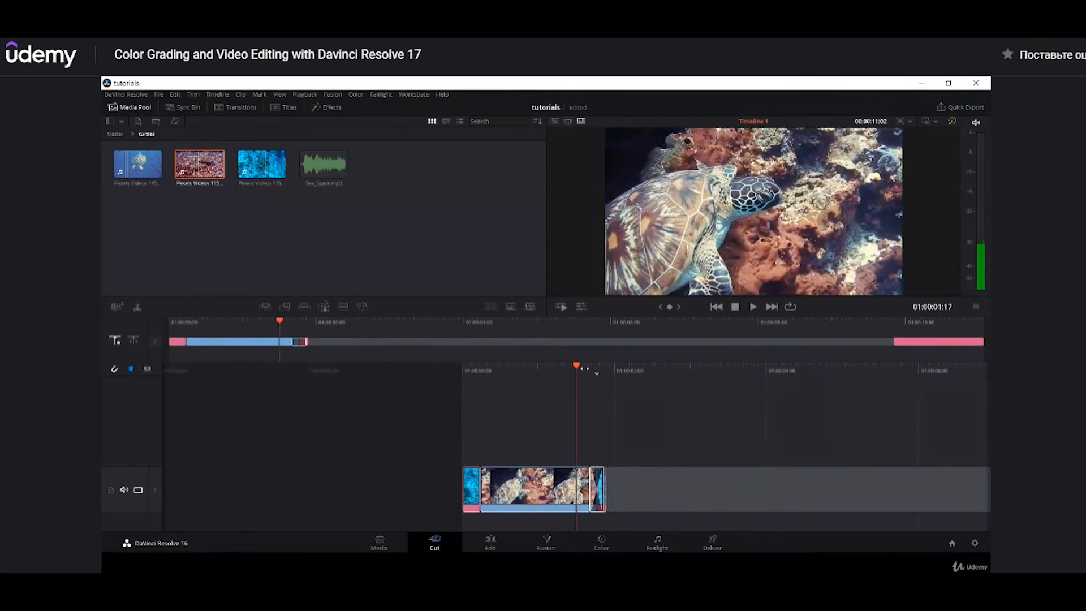
- Show the Inspector on the Edit page, then return to the Cut page
key("space")
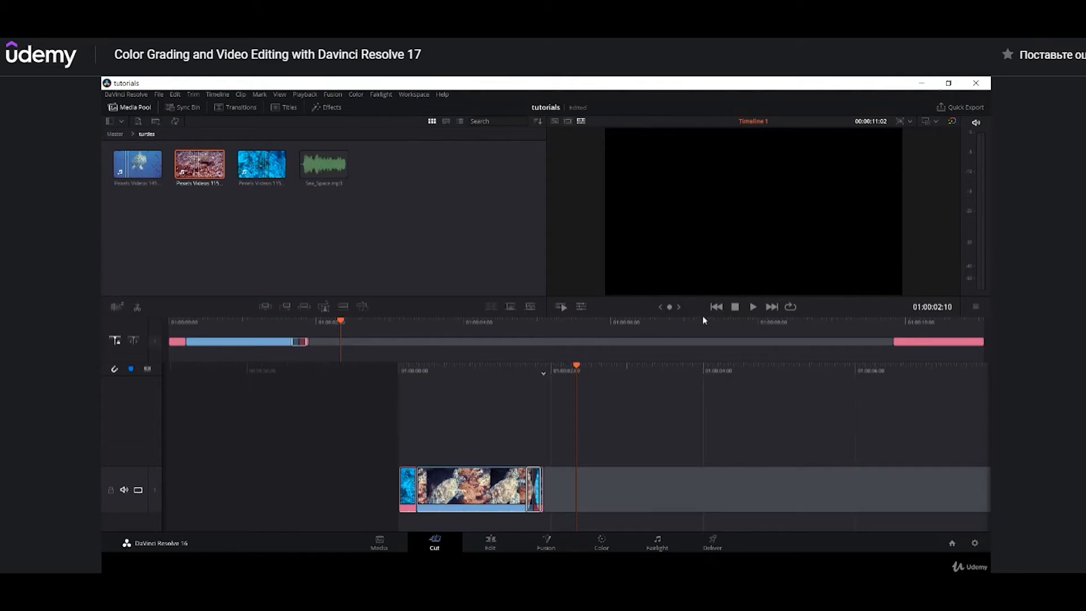
left_click(491, 542)
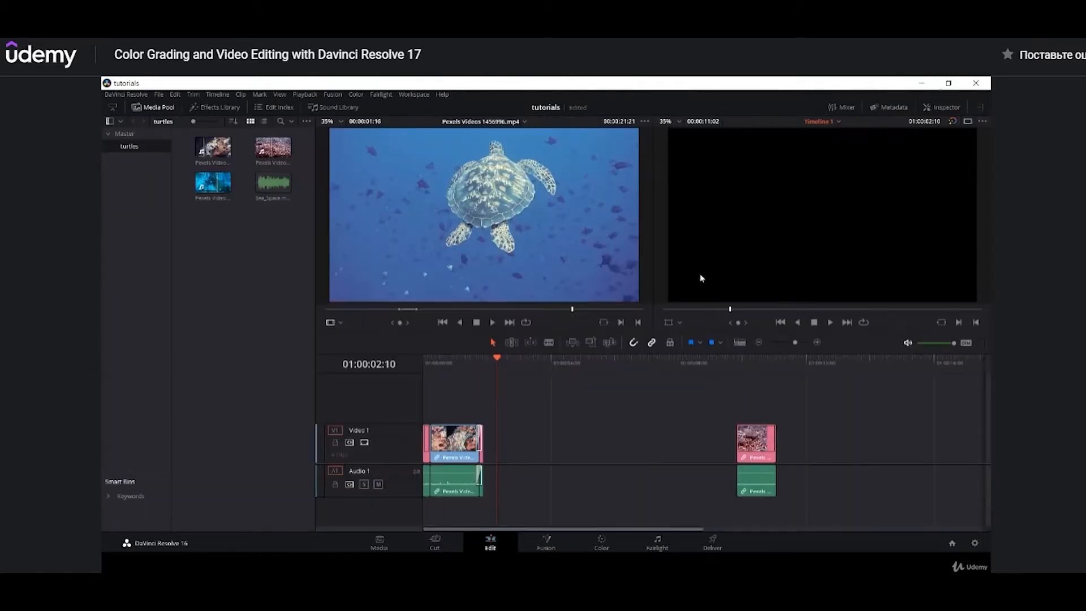
left_click(936, 107)
left_click(936, 107)
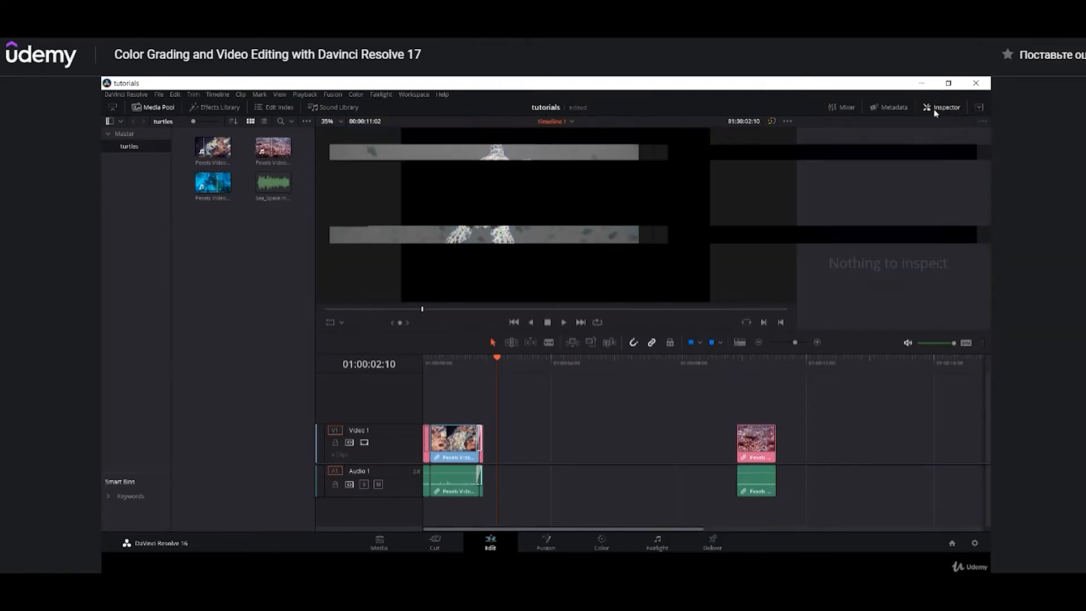
left_click(434, 544)
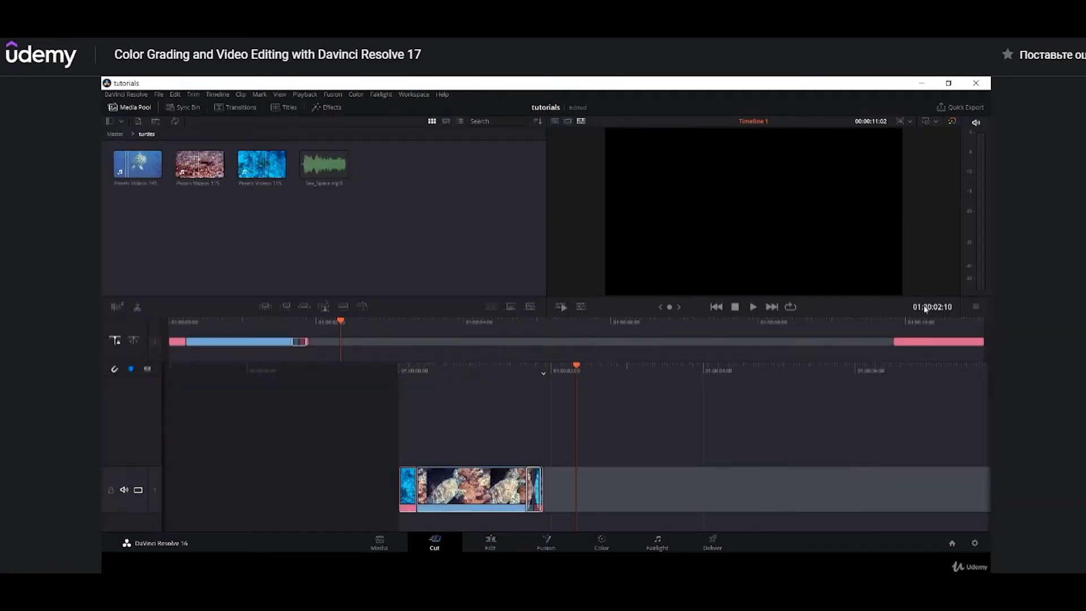
- Show the viewer's transform controls, bring the playhead back onto the turtle clip and adjust the clip's zoom
left_click(581, 307)
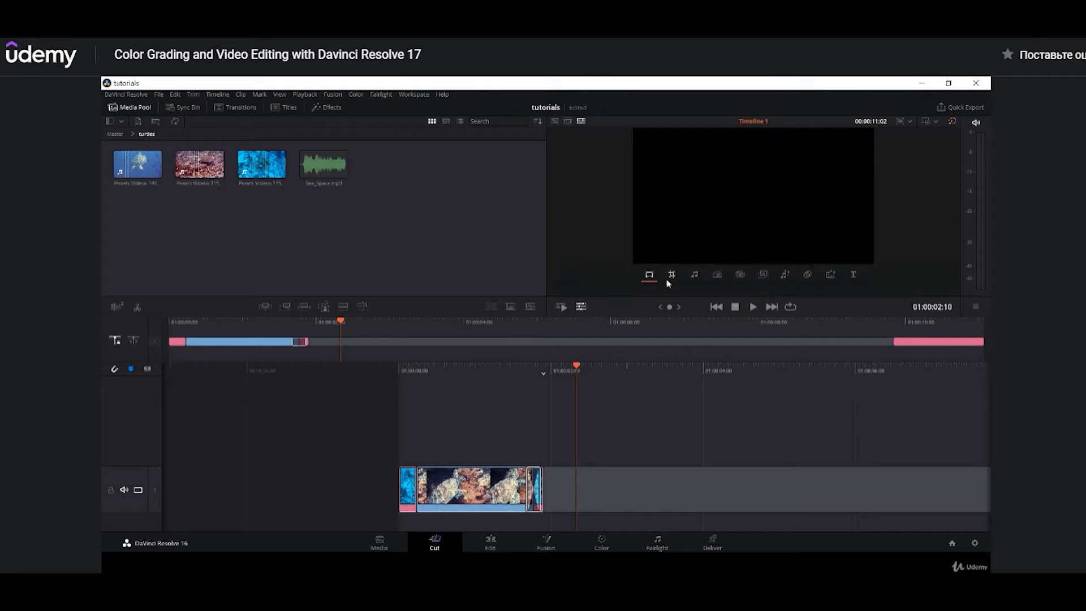
left_click(261, 164)
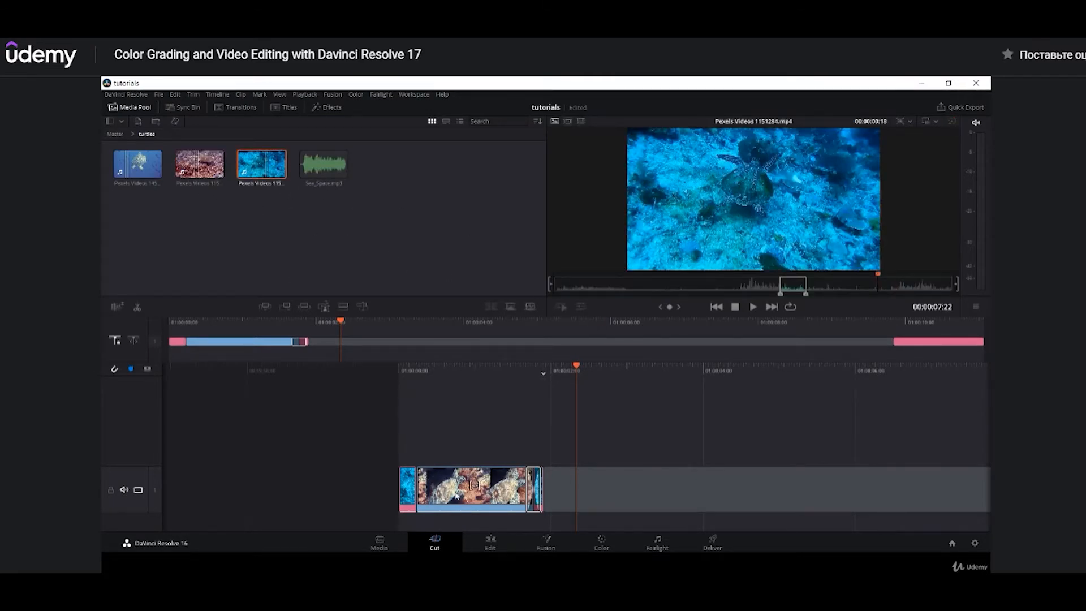
left_click(581, 306)
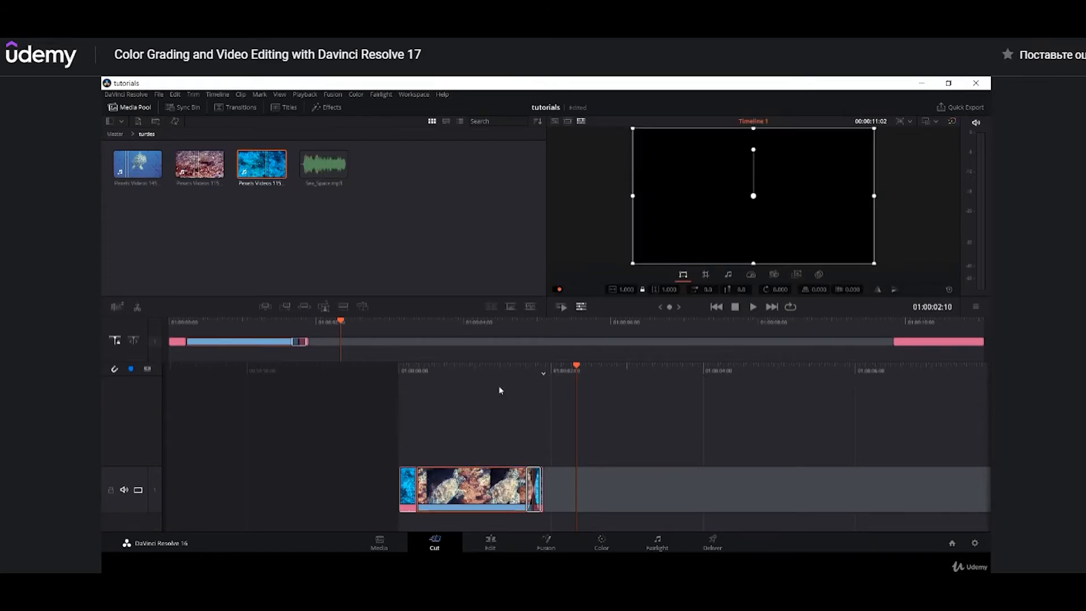
left_click_drag(498, 376, 592, 374)
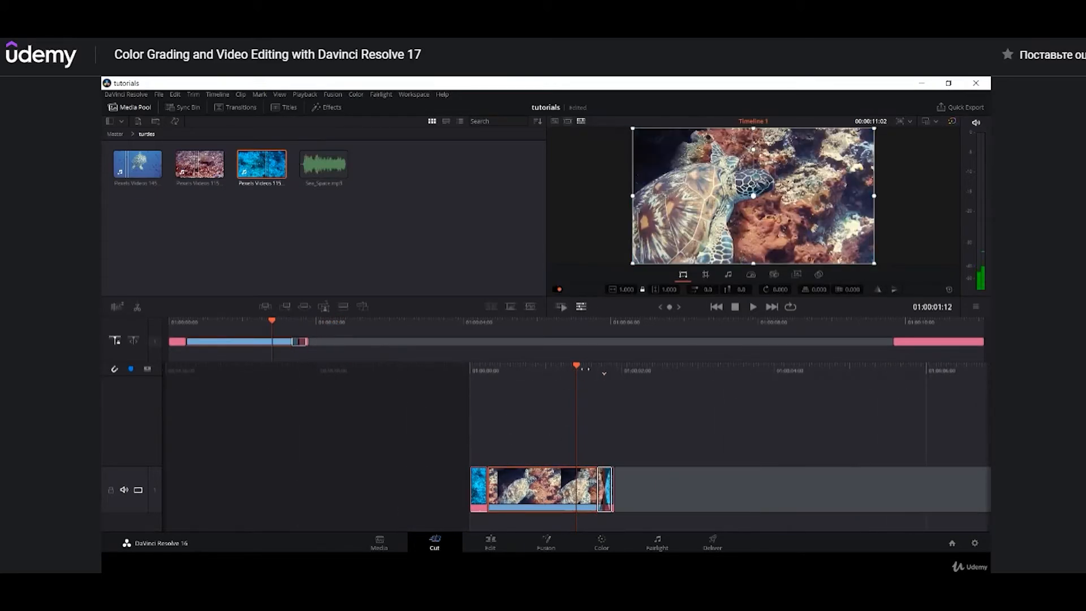
mouse_move(669, 289)
left_mouse_down()
mouse_move(698, 289)
mouse_move(668, 289)
mouse_move(697, 289)
mouse_move(688, 289)
left_mouse_up()
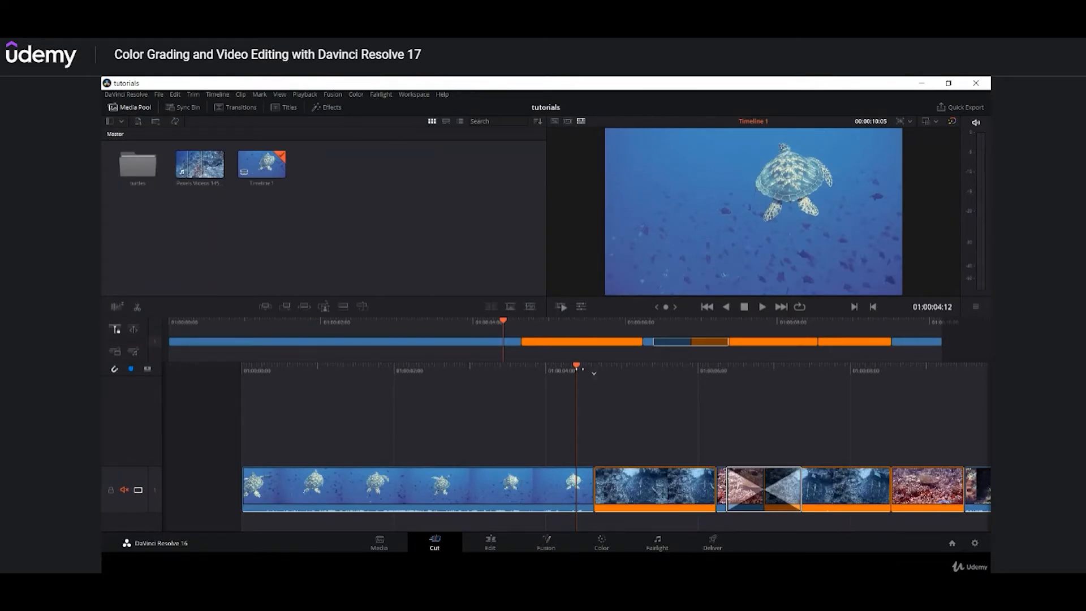
- Open the swimming-turtle clip at 01:00:02:23 in Fusion and bring its MediaIn1 and MediaOut1 nodes closer together
left_click_drag(580, 369, 705, 370)
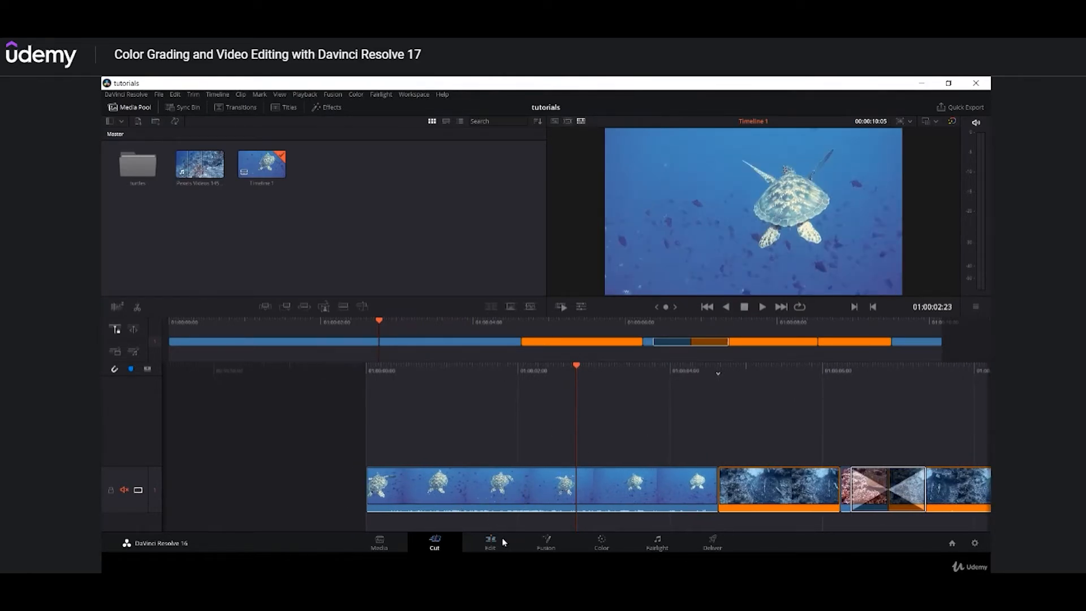
left_click(547, 546)
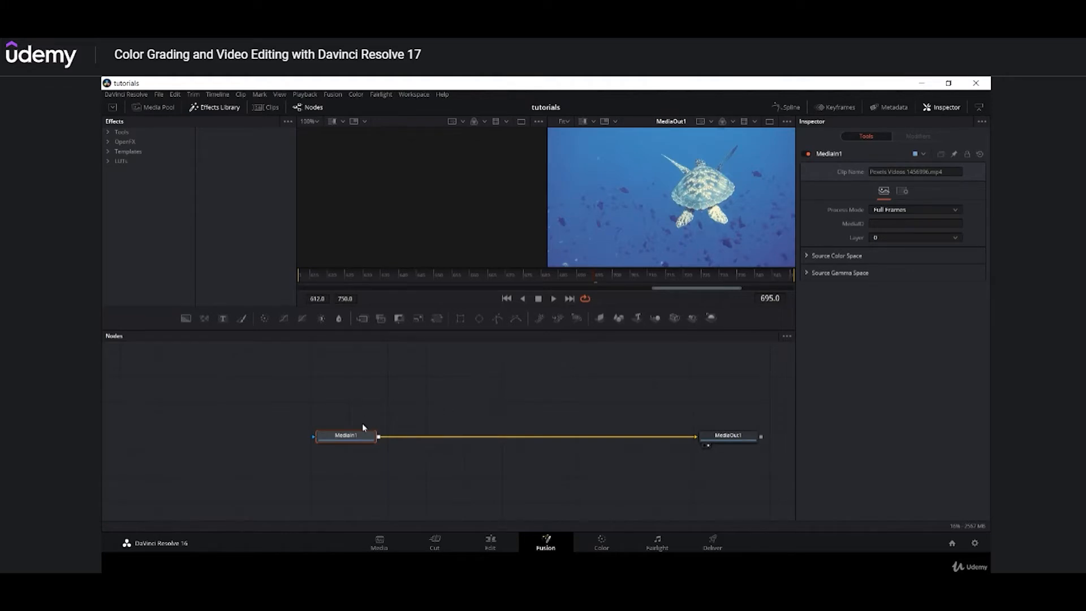
left_click_drag(362, 436, 423, 436)
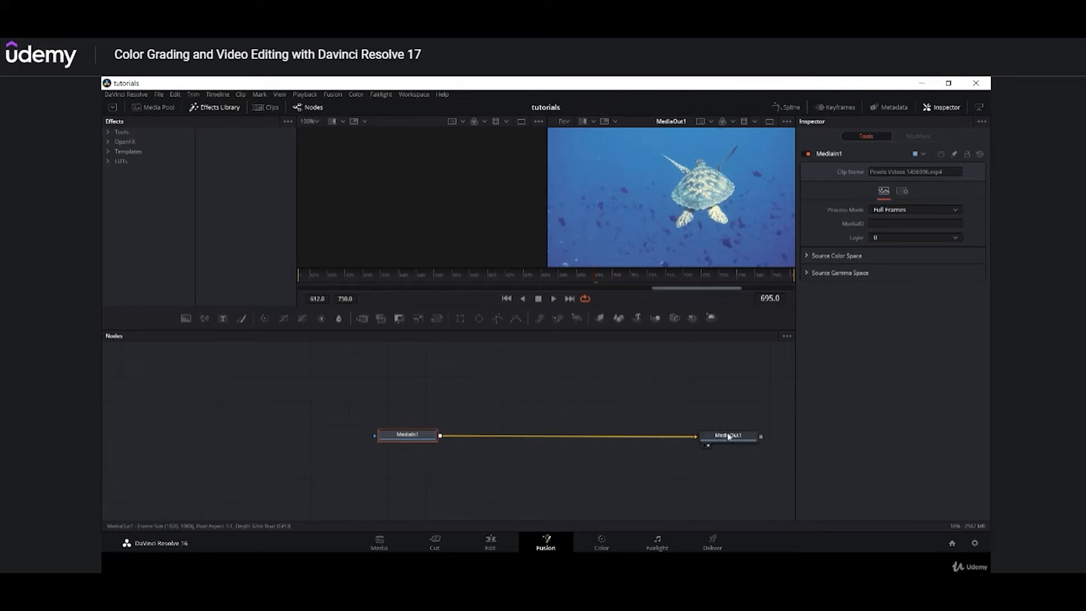
left_click_drag(729, 436, 621, 436)
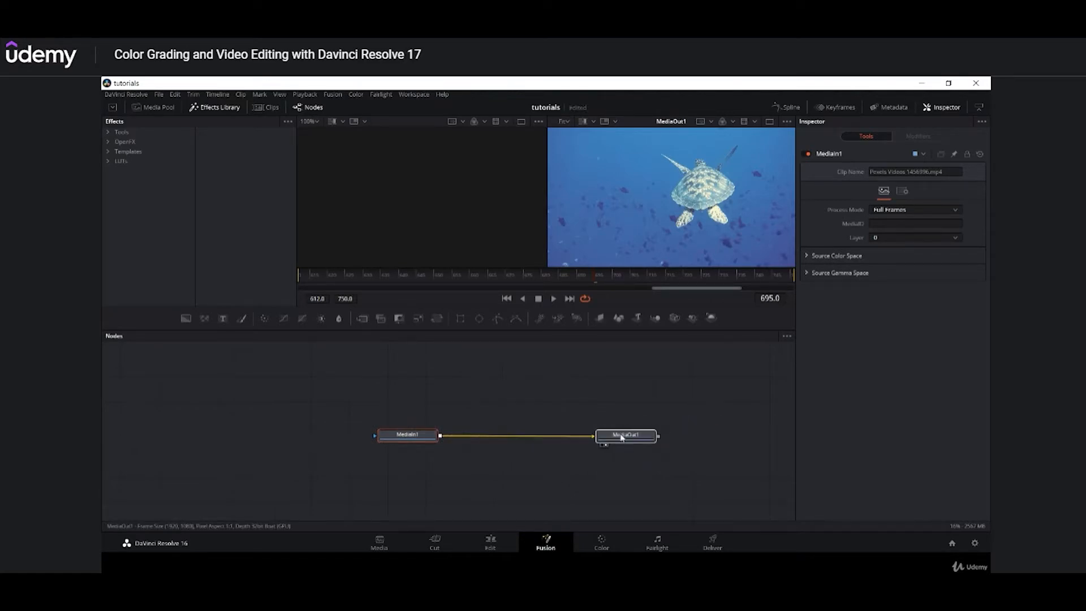
- Check the MediaOut1 settings and display MediaIn1 in the empty viewer beside the output
left_click(621, 437)
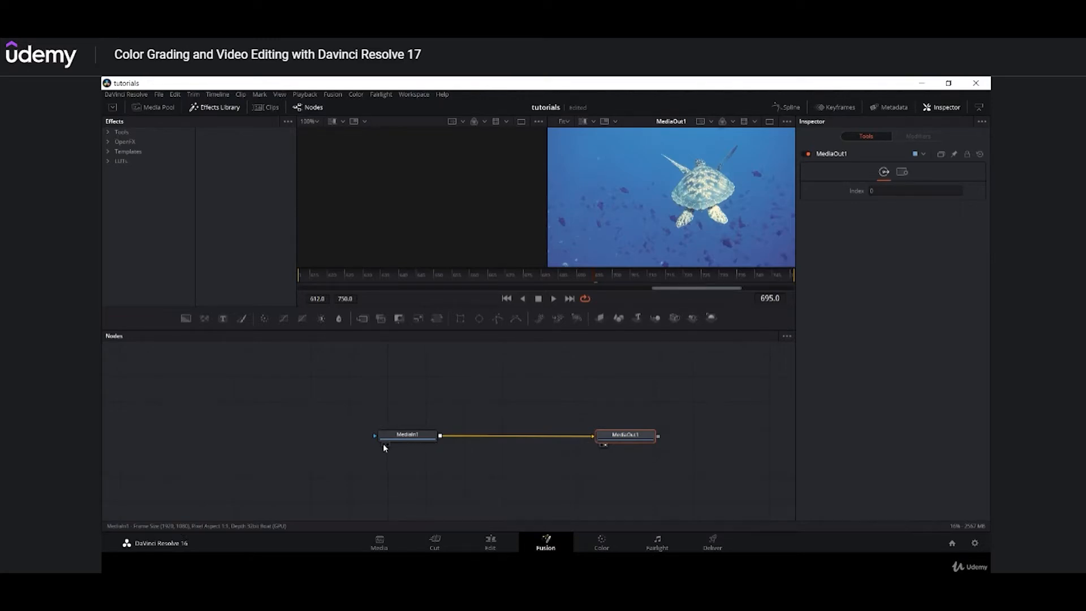
left_click(384, 444)
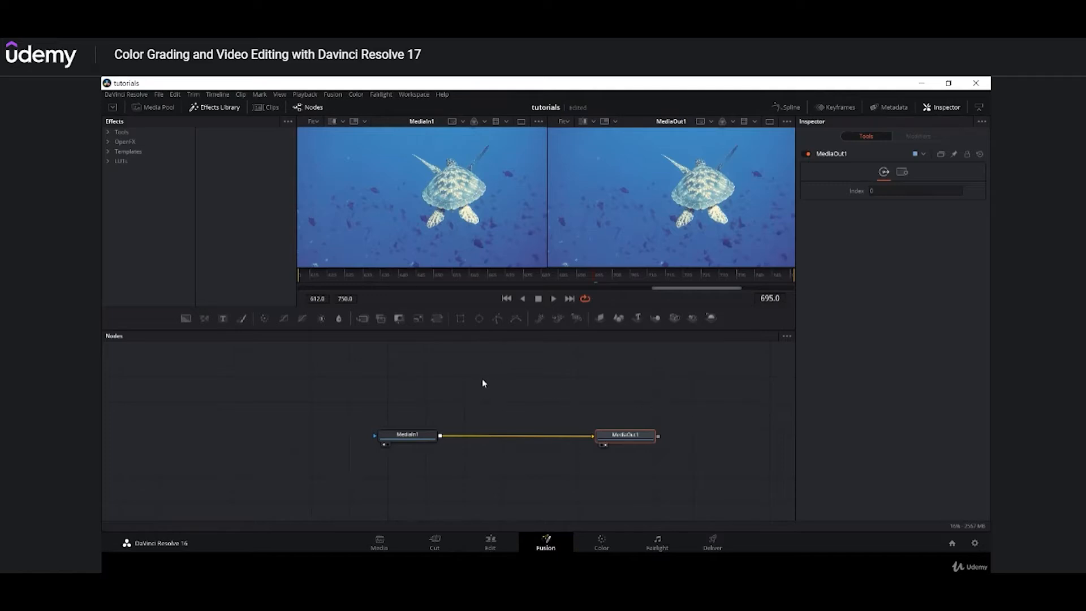
left_click(359, 342)
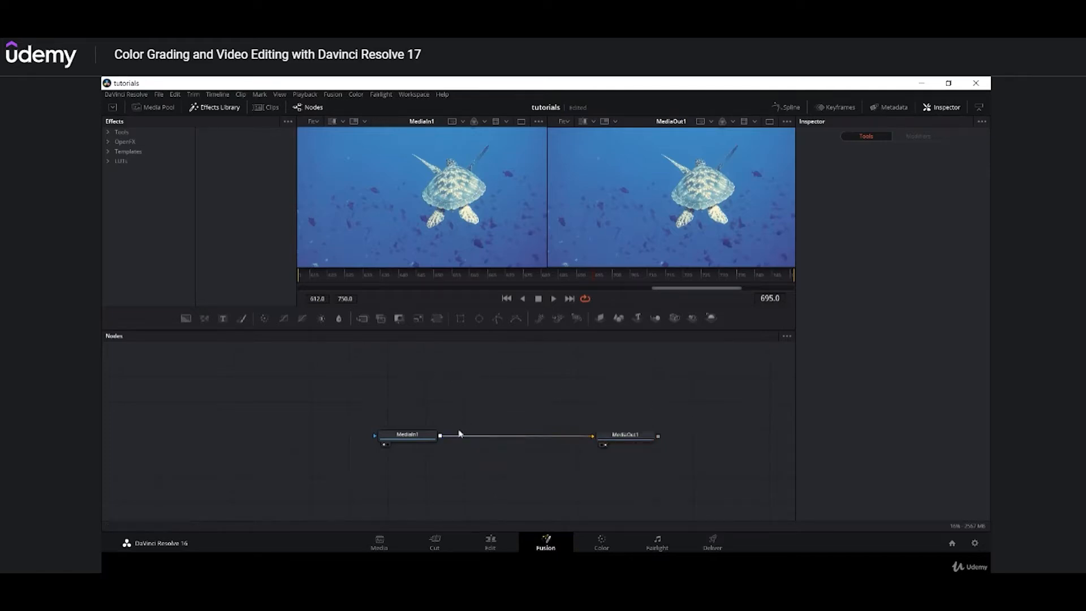
- Try a Blur node with a blur size of 41.0 between MediaIn1 and MediaOut1, and delete it again
left_click(418, 433)
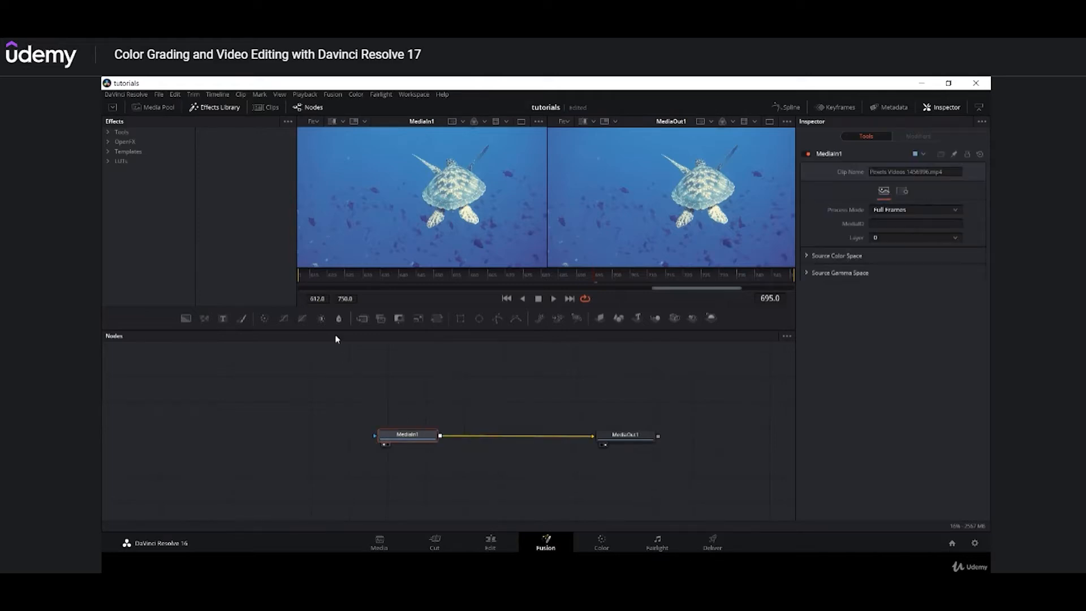
left_click(339, 318)
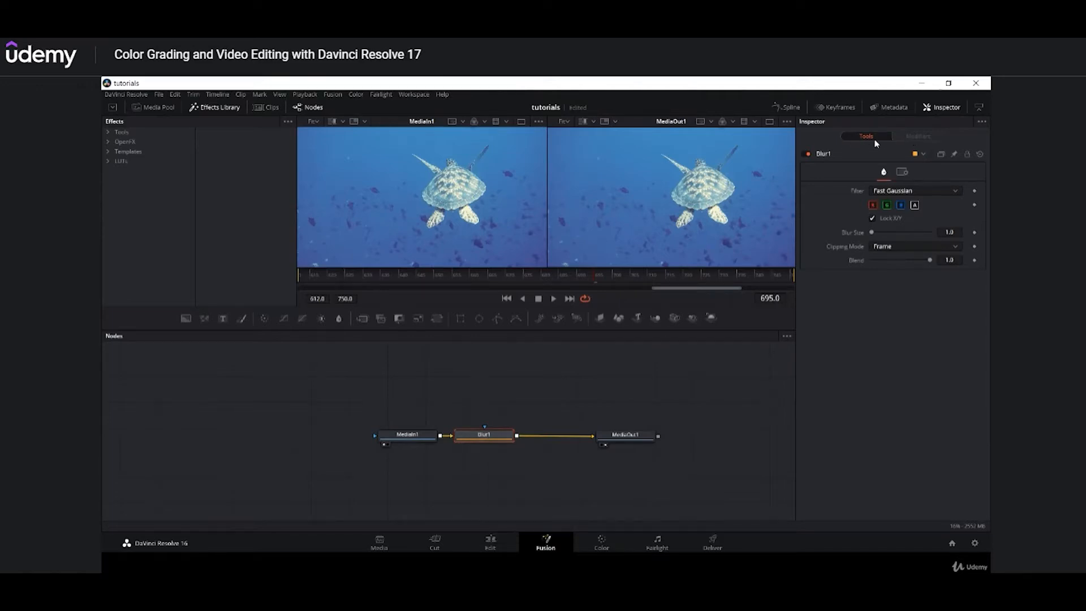
left_click_drag(878, 232, 898, 231)
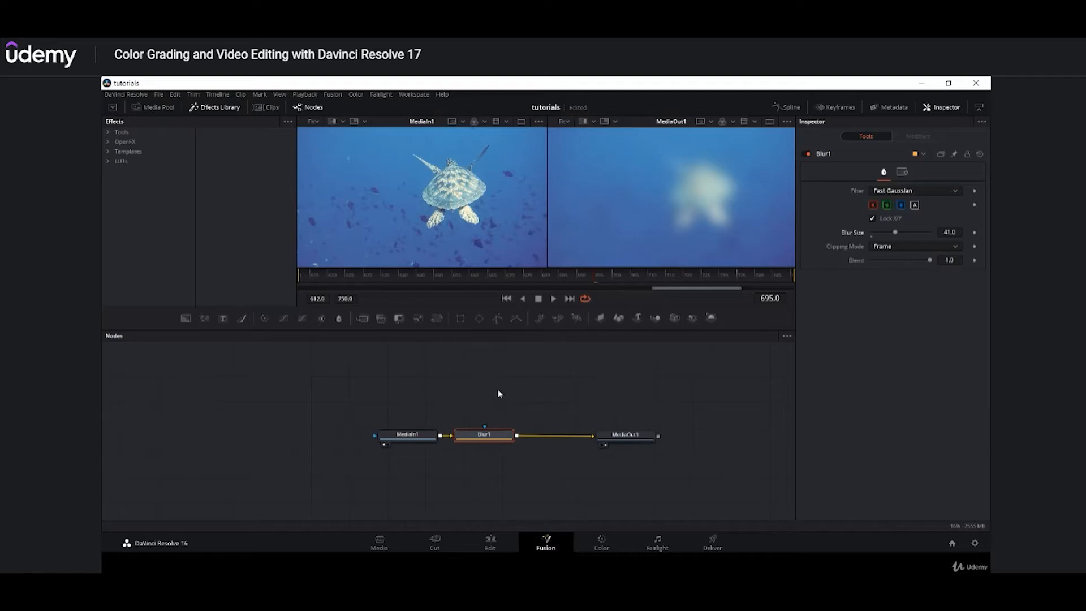
left_click_drag(493, 397, 494, 461)
key("Delete")
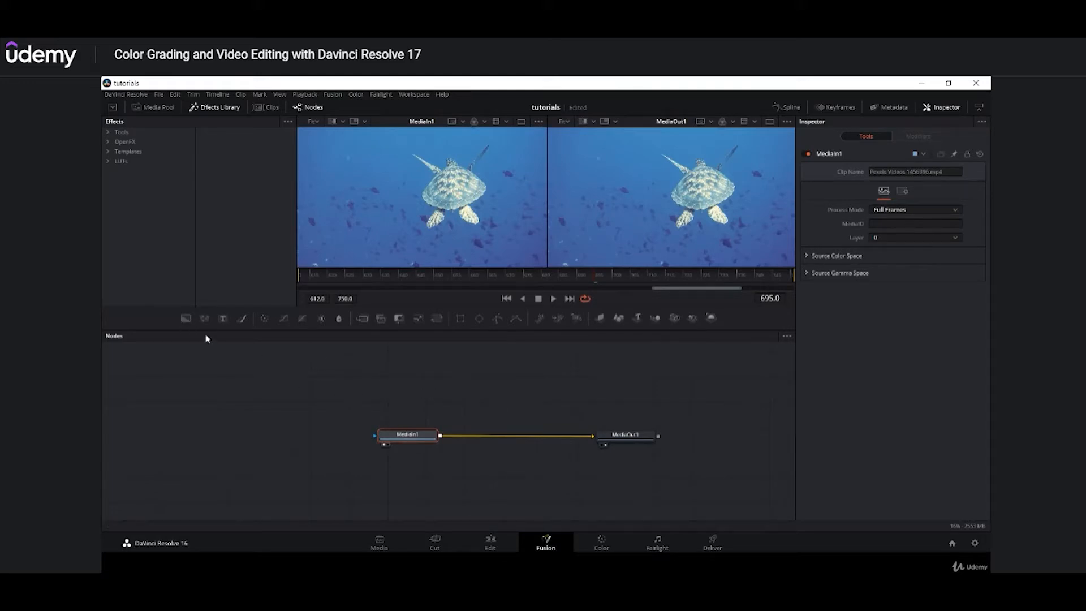
- Merge a Background node over MediaIn1 and place the Background node above the Merge node
left_click(187, 319)
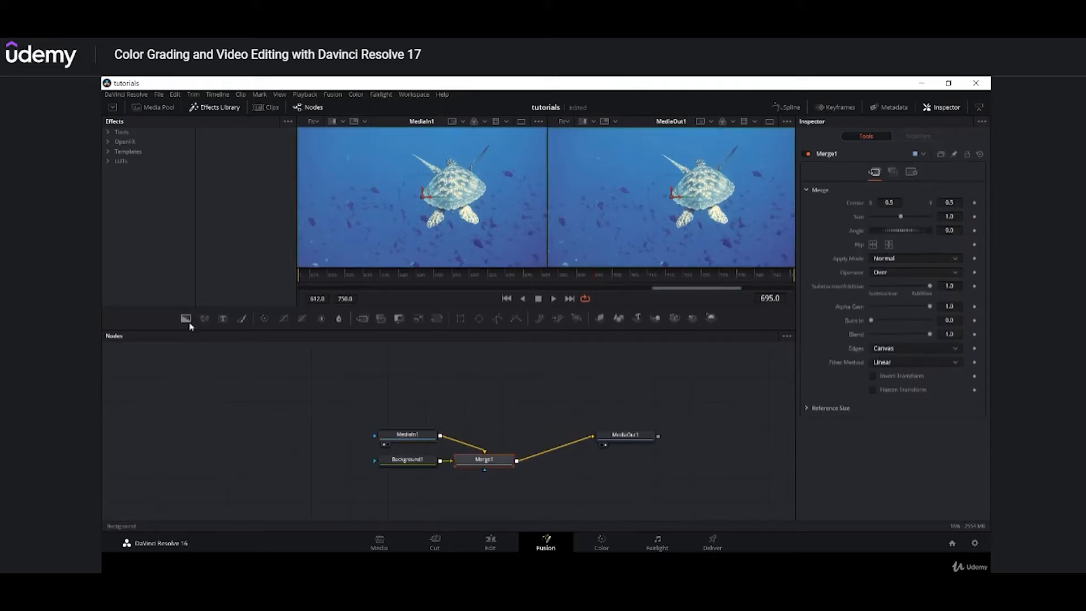
left_click_drag(408, 461, 553, 410)
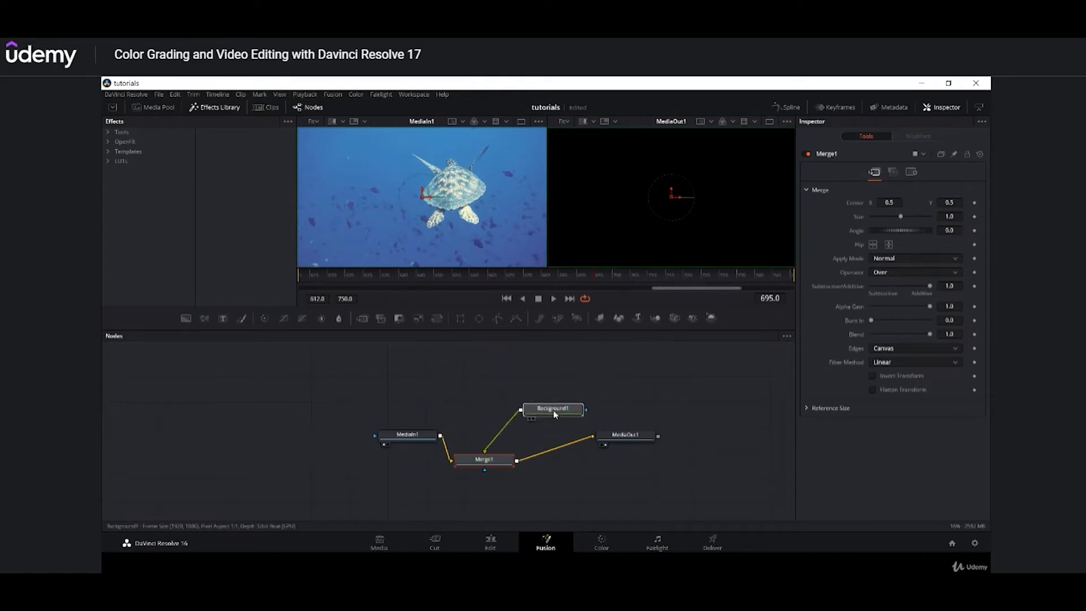
left_click(485, 466)
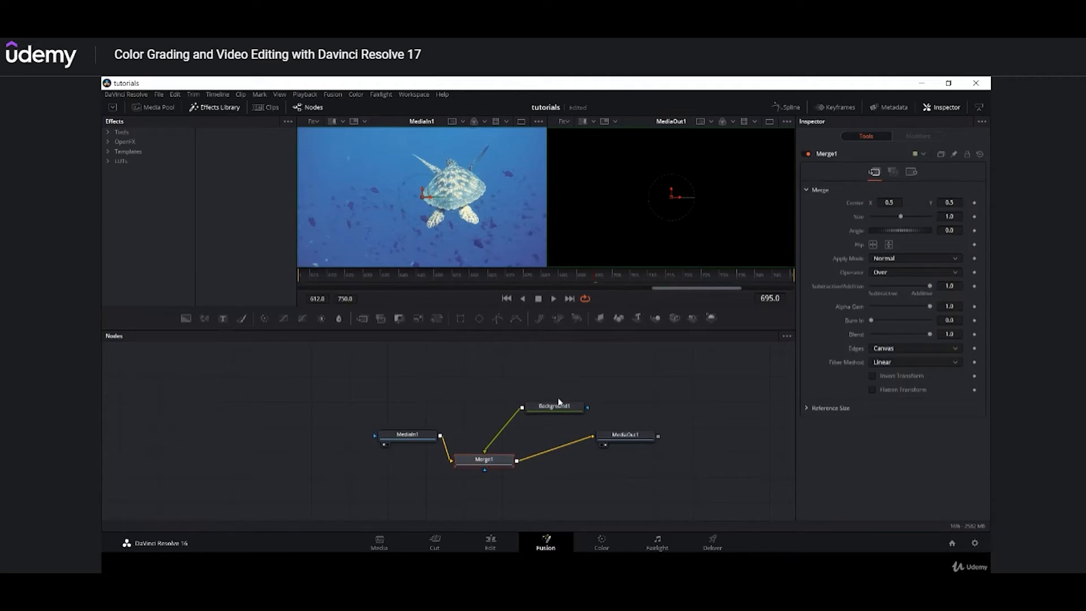
- Shift the Background node slightly and set its solid color to teal with hue 0.456, saturation 0.849 and value 0.551
left_click_drag(557, 404, 546, 395)
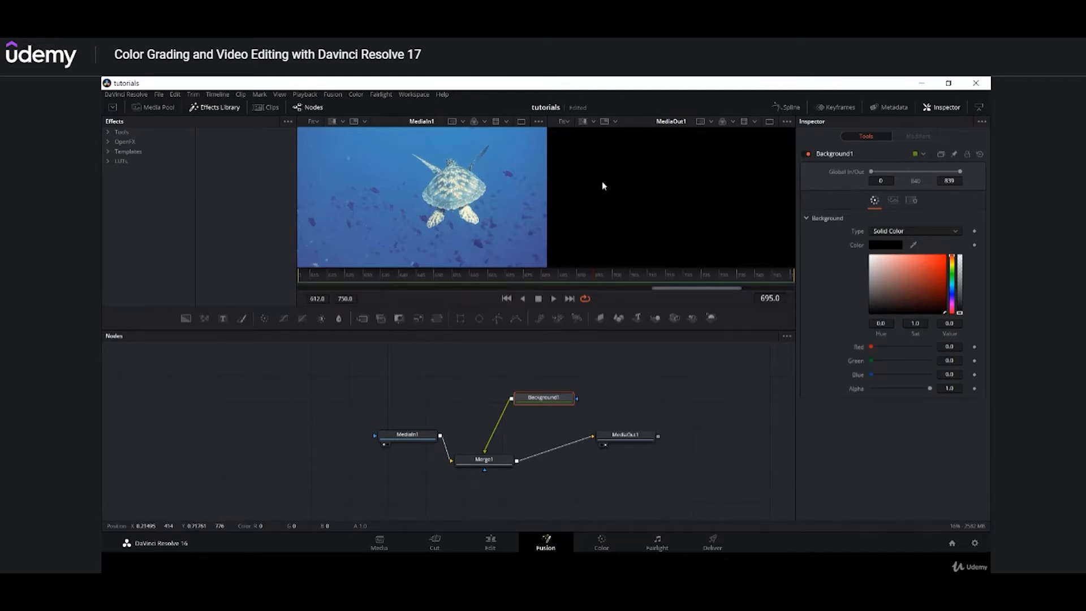
left_click(952, 281)
left_click_drag(933, 288, 935, 284)
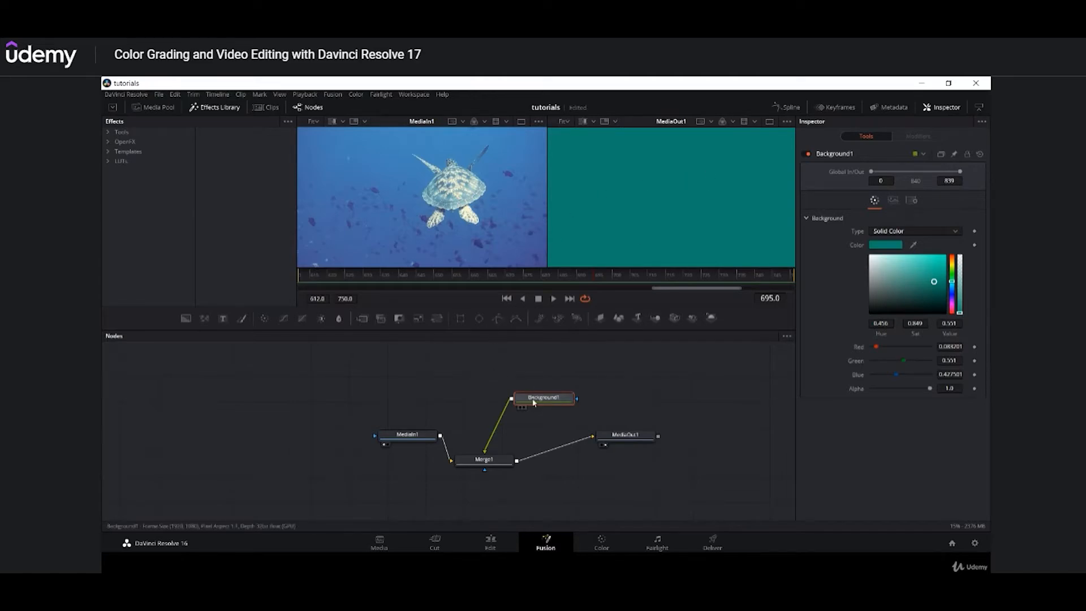
- Mask the Background with a Polygon, drawing a closed rectangle about 409 by 338 pixels beside the turtle with Merge1 displayed
left_click(498, 321)
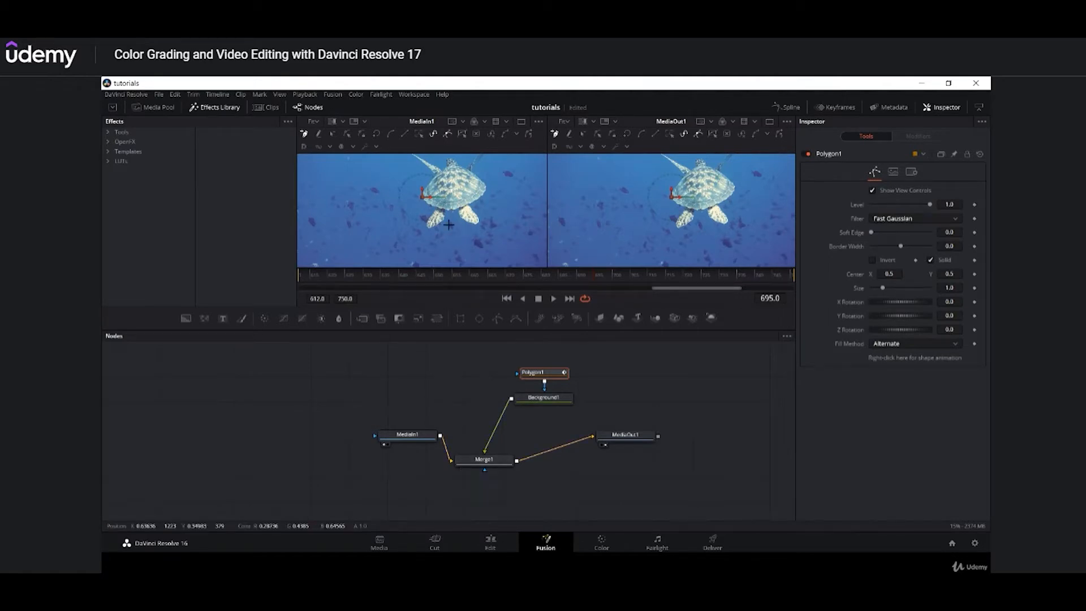
left_click(461, 471)
left_click(340, 186)
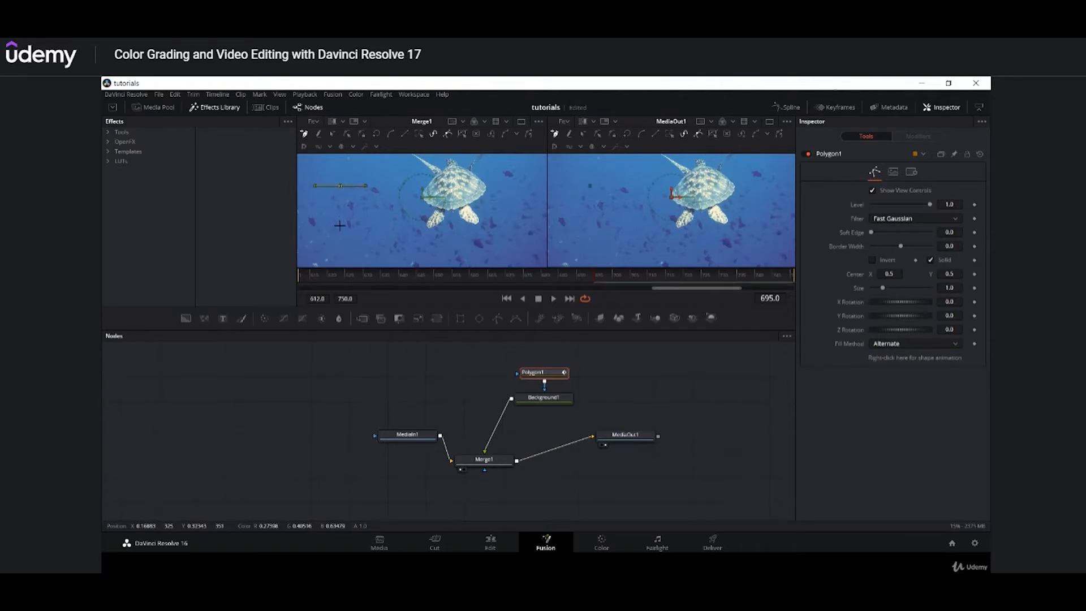
left_click(340, 229)
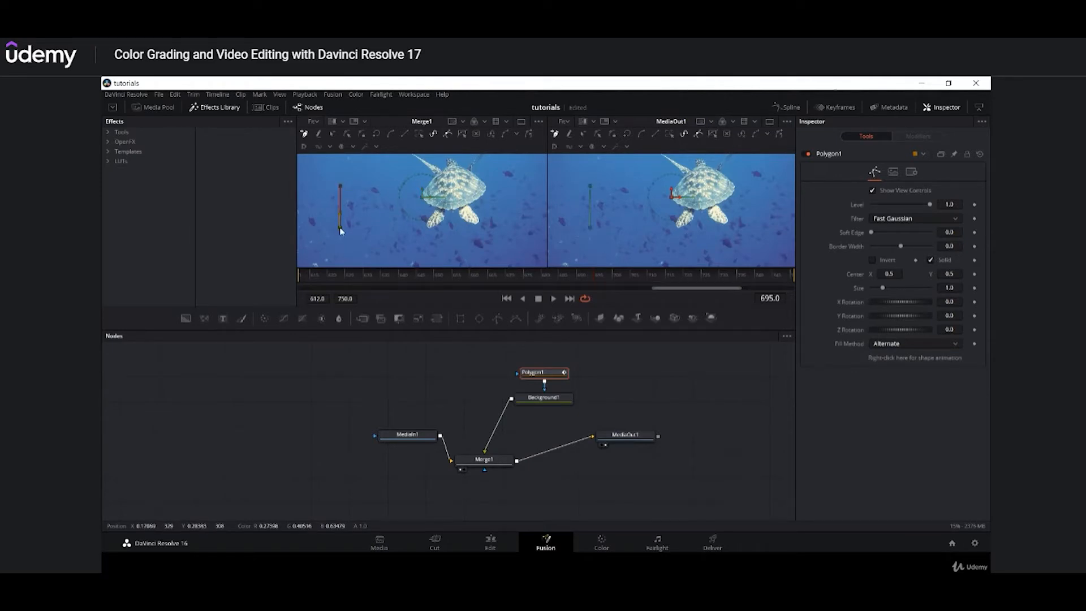
left_click(393, 228)
left_click(391, 184)
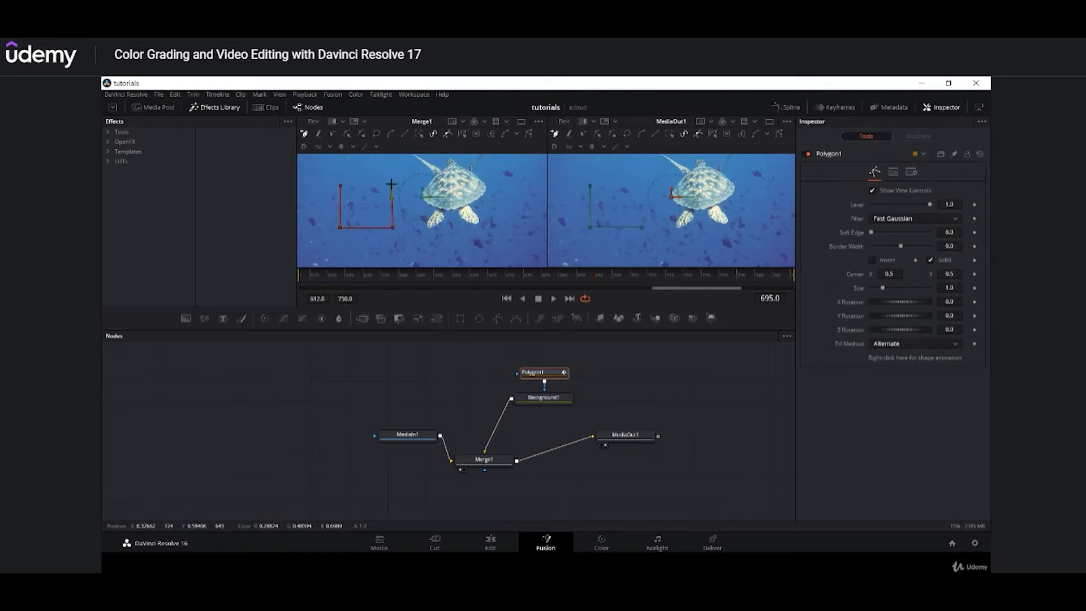
left_click(339, 185)
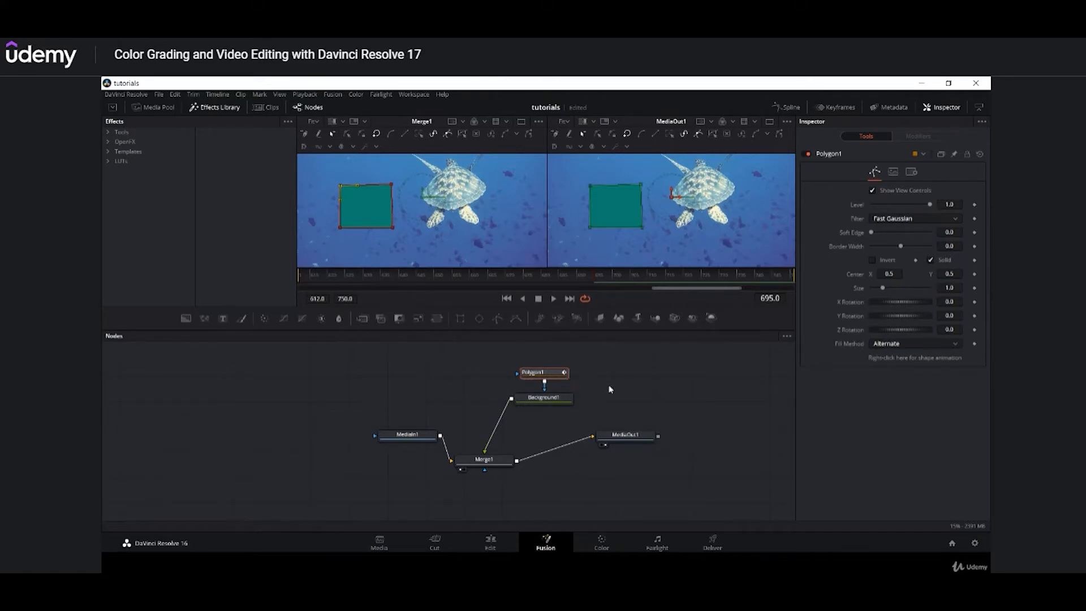
- Merge a Text node with the Background and spread out the Background, Polygon and Text nodes around the new Merge
mouse_move(556, 397)
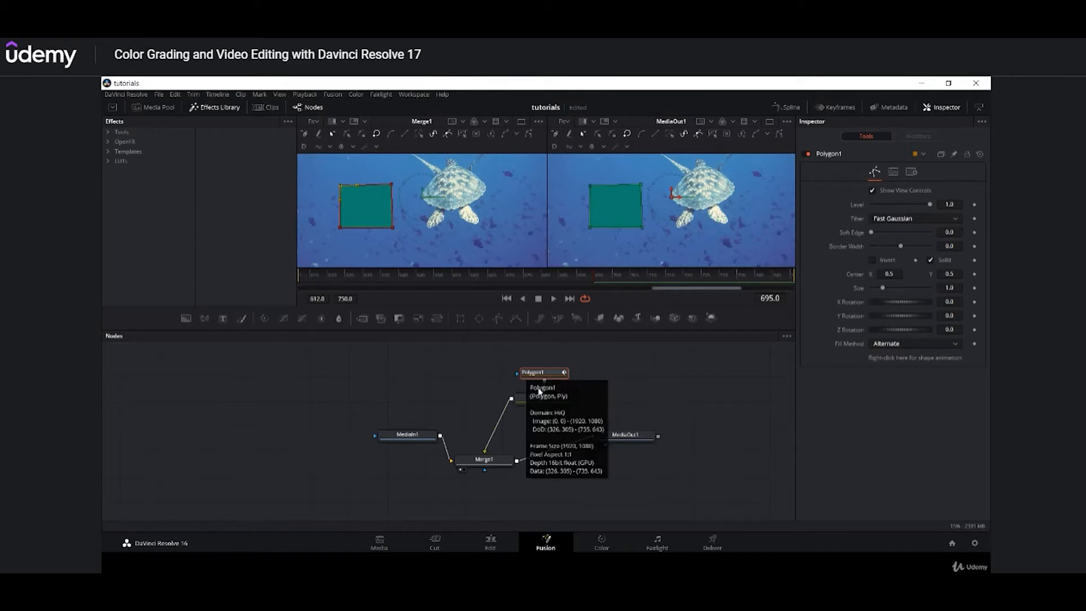
left_click(542, 404)
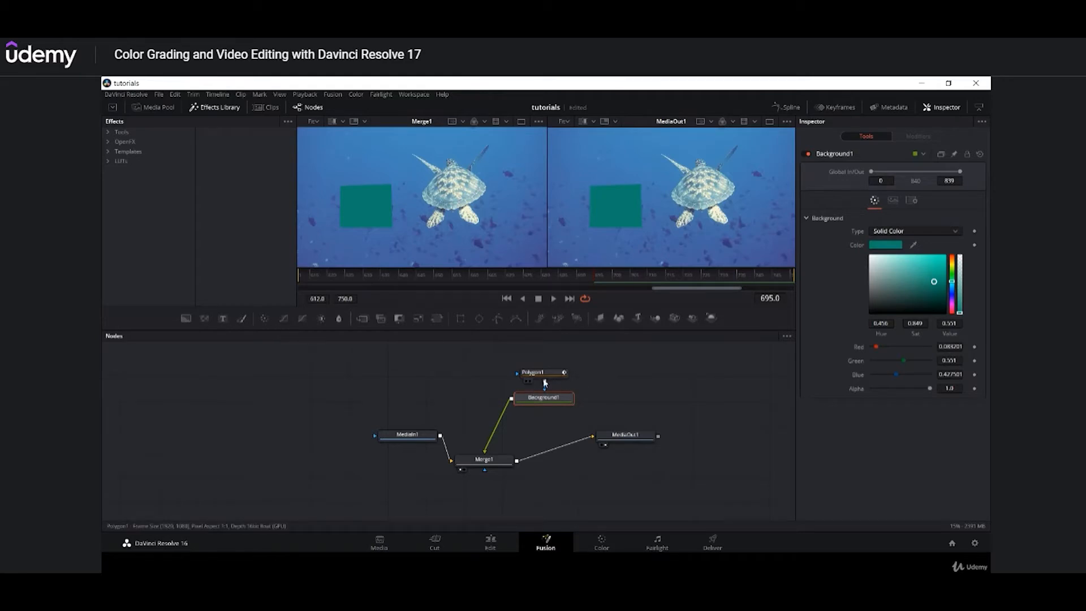
mouse_move(552, 374)
left_click(224, 319)
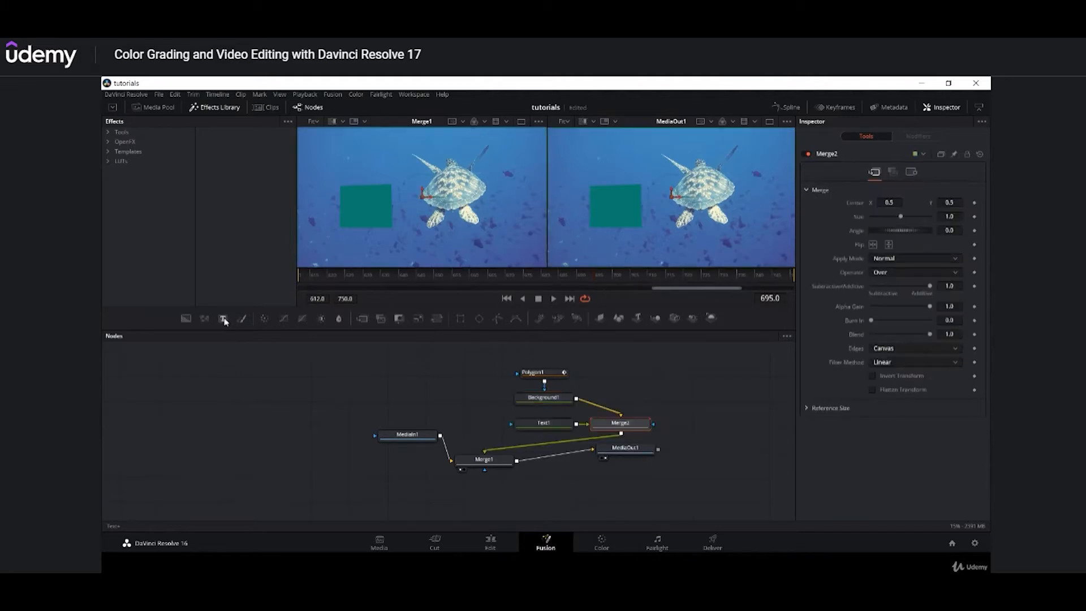
left_click_drag(565, 404, 677, 387)
left_click_drag(543, 376, 667, 357)
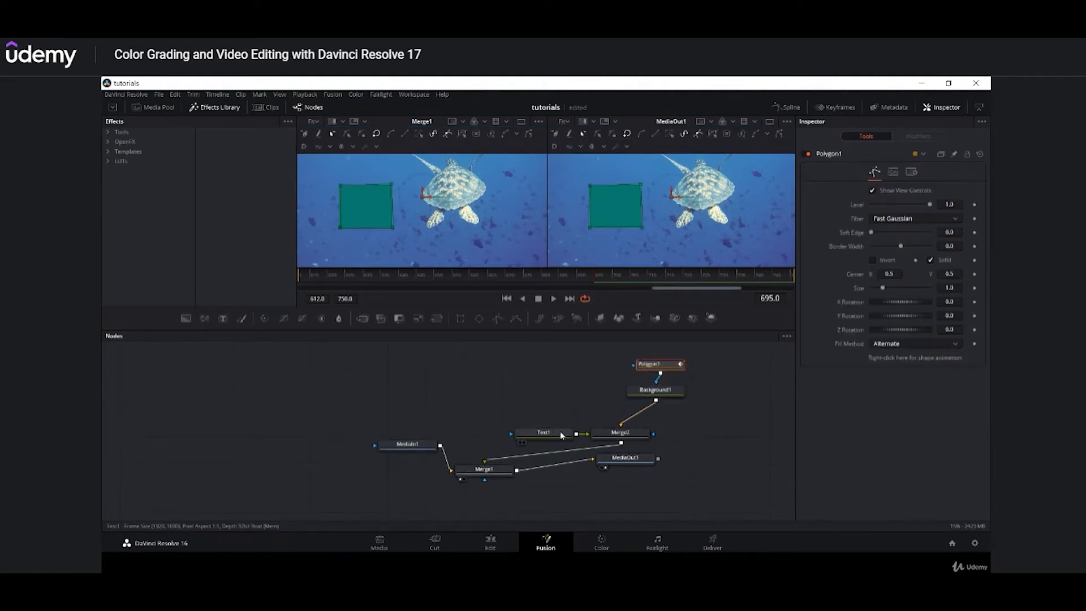
left_click_drag(561, 433, 559, 413)
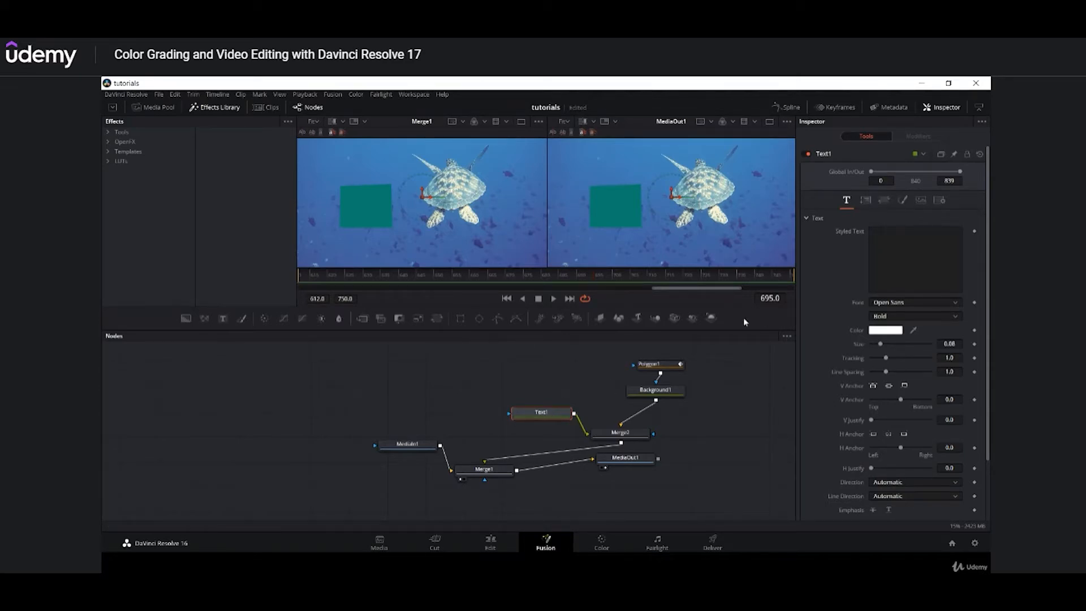
- Enter "hello" as Text1's styled text, place it over the teal rectangle, and scrub the clip to check the composite
left_click(892, 243)
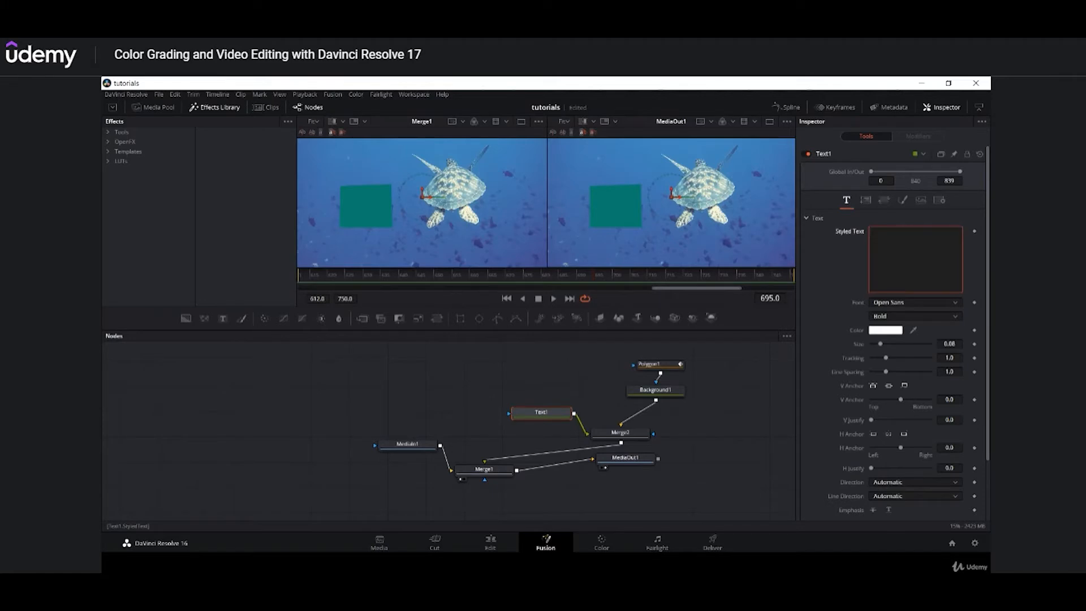
type("hello")
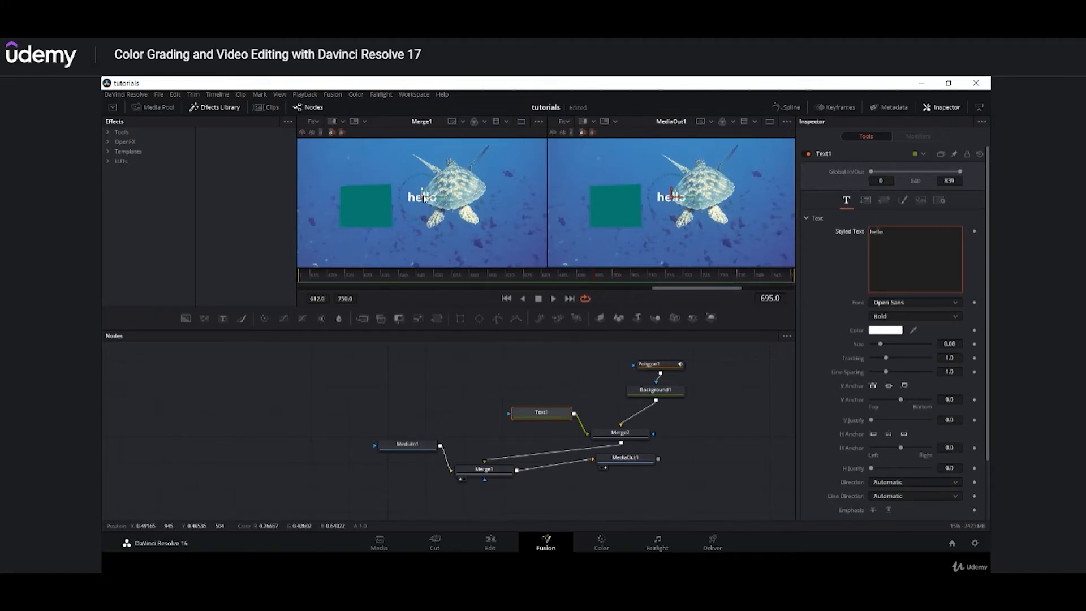
left_click_drag(423, 198, 363, 209)
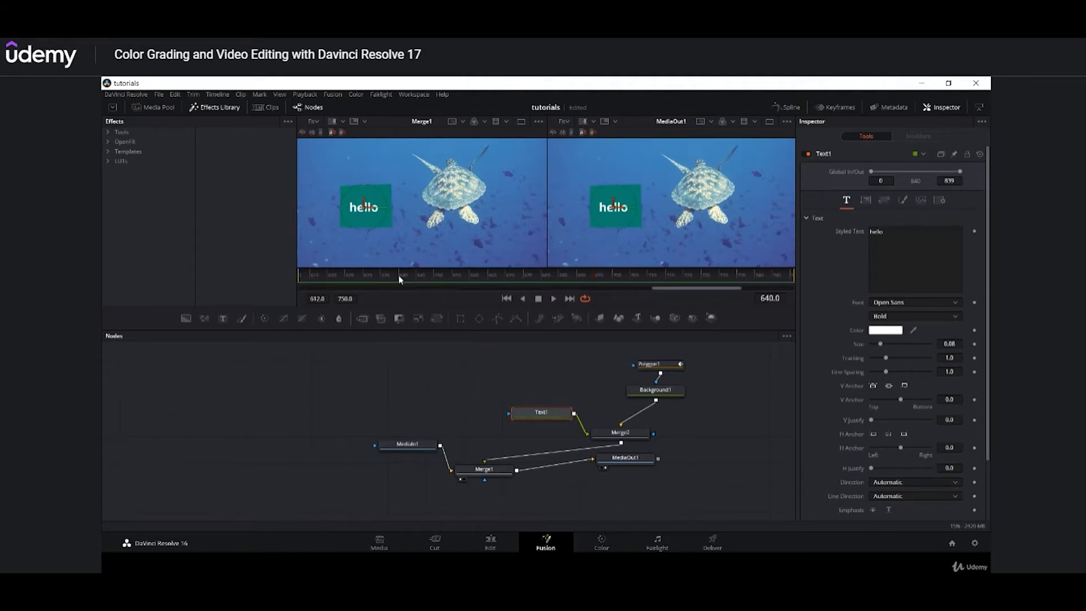
left_click_drag(398, 275, 737, 277)
left_click_drag(753, 277, 293, 276)
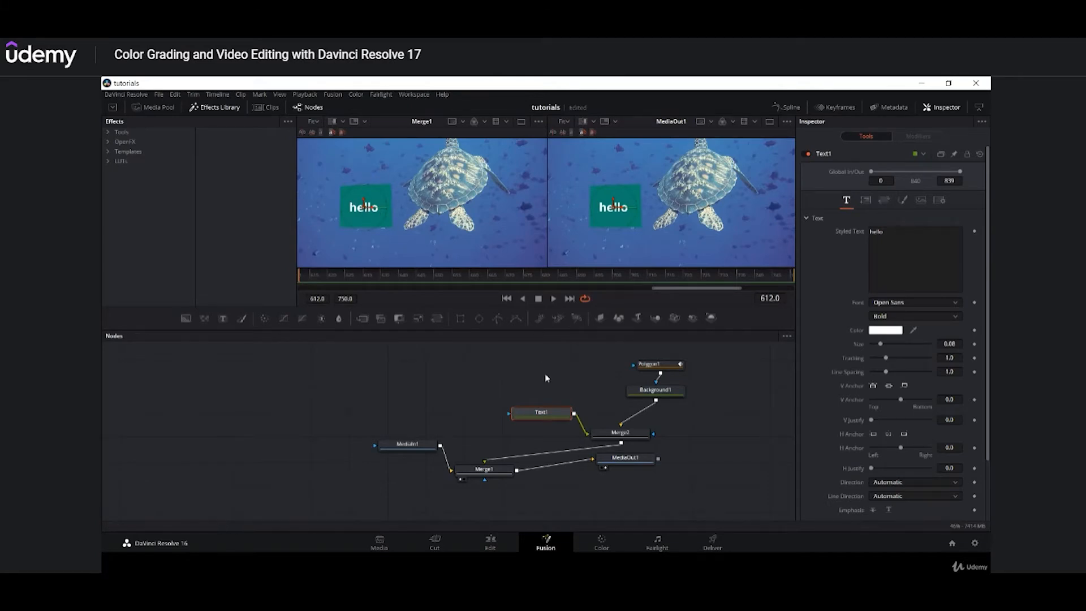
- Rearrange the Text1, Polygon1, Background1 and Merge2 nodes into a tighter group above the Merge1 node
left_click_drag(539, 404, 510, 402)
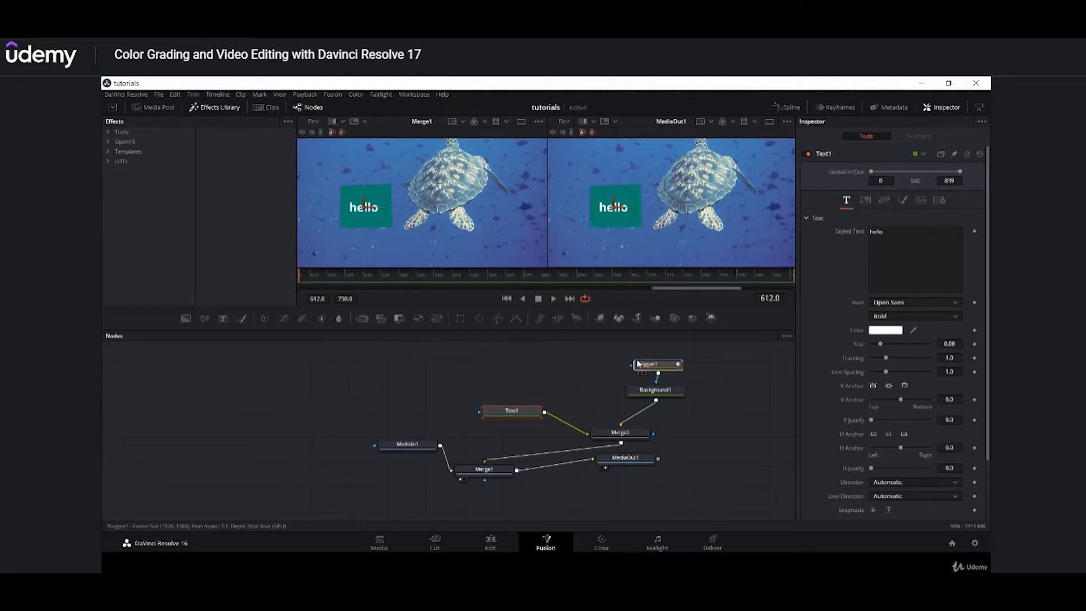
left_click_drag(645, 365, 562, 355)
left_click_drag(646, 401, 573, 396)
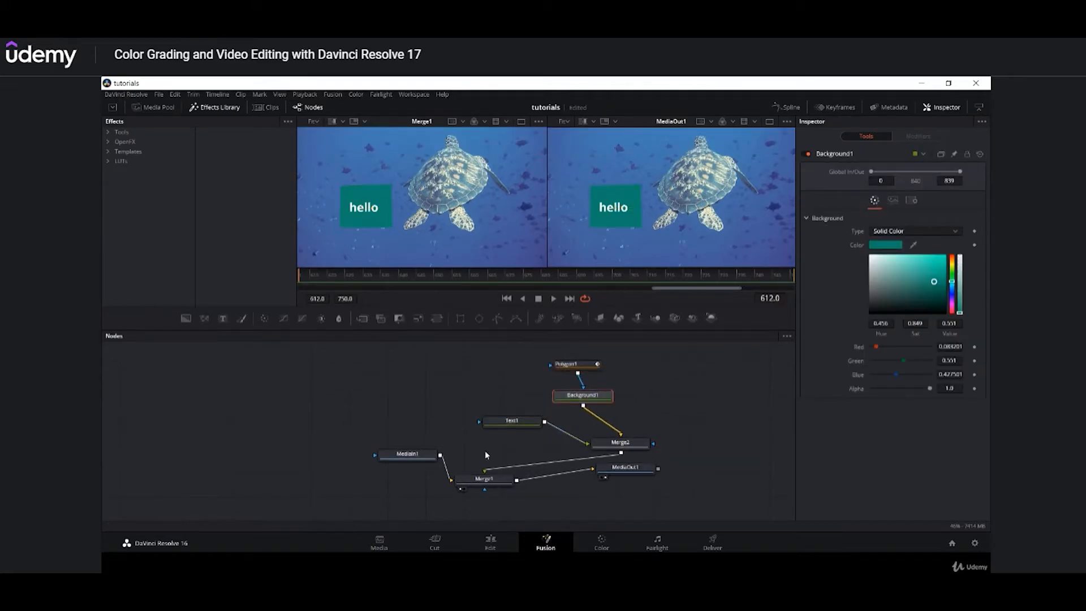
left_click(511, 423)
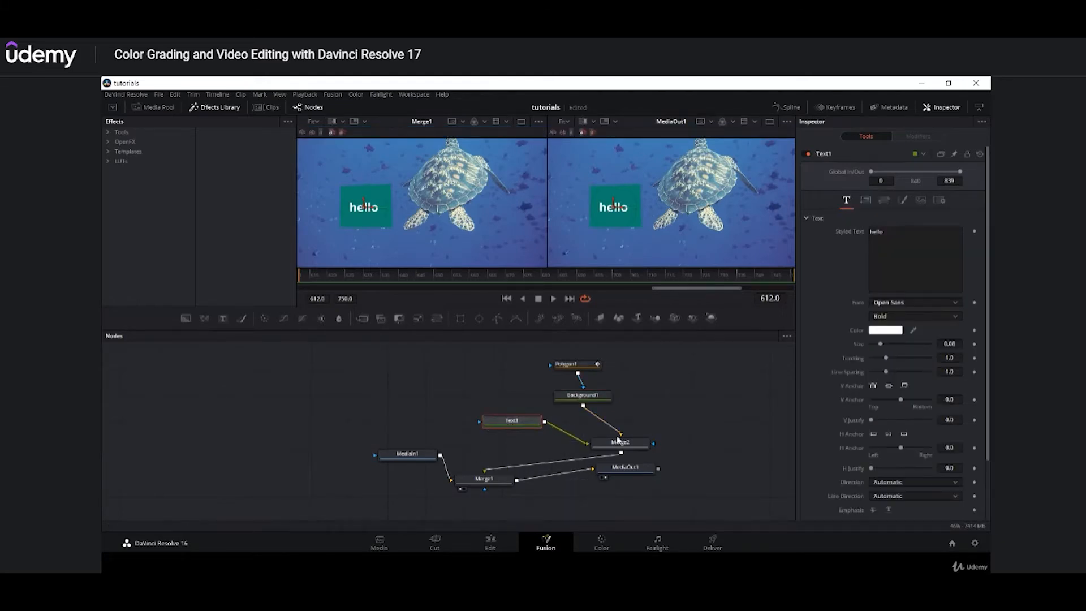
left_click_drag(618, 440, 592, 426)
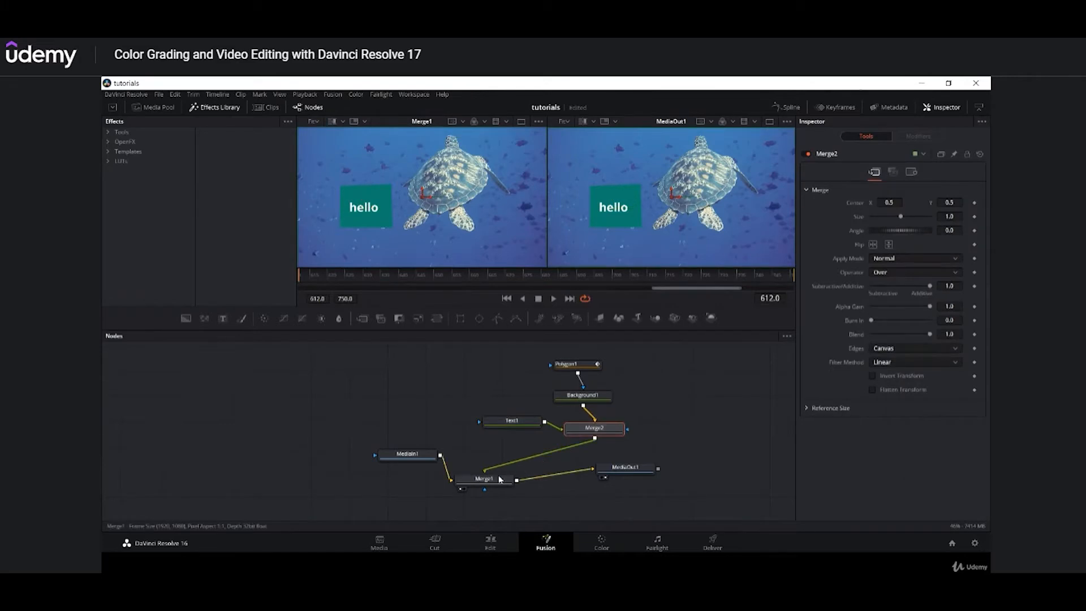
- Delete the Merge1 node that joins the text group to MediaIn1
left_click(500, 480)
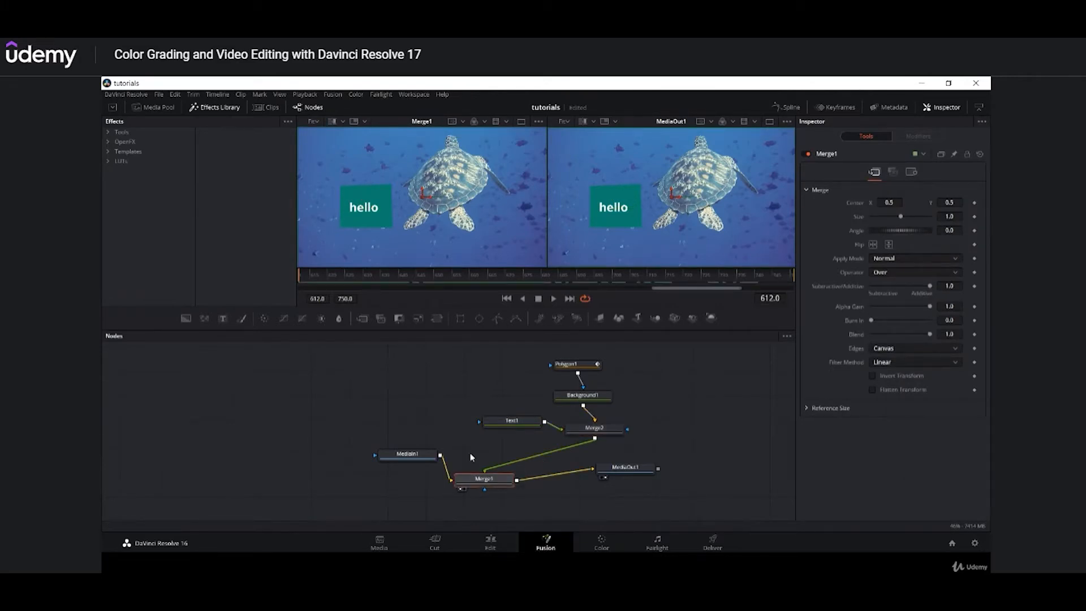
left_click_drag(470, 453, 493, 503)
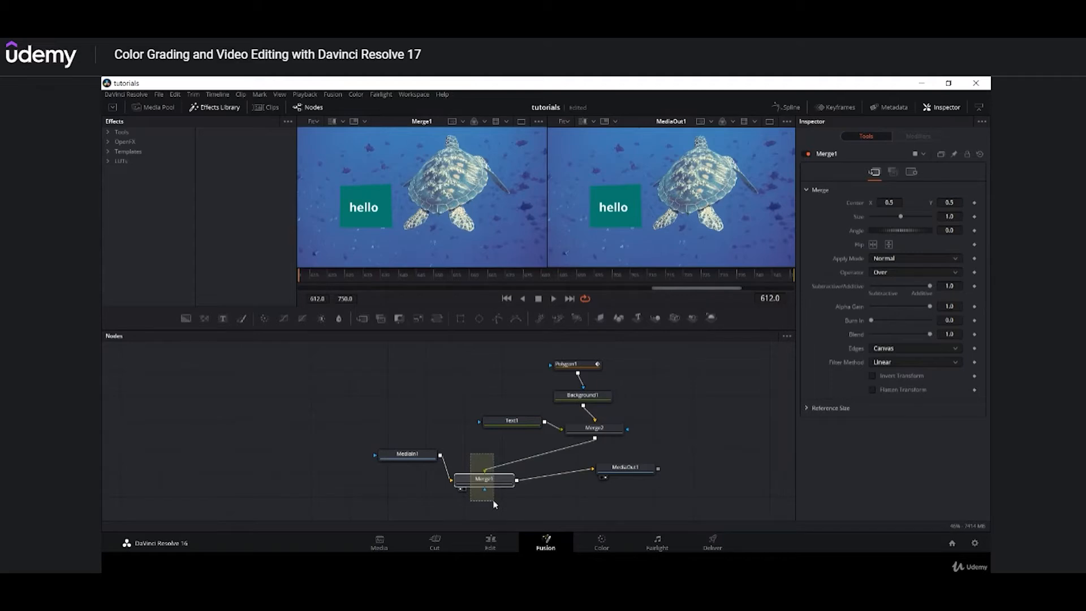
left_click_drag(493, 504, 494, 504)
key("Delete")
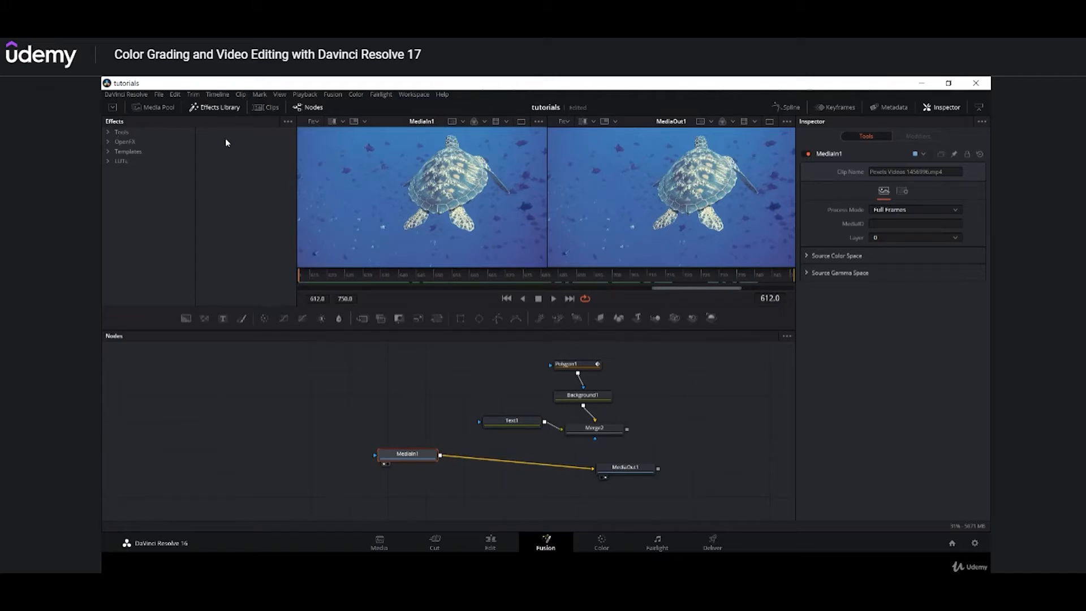
- Insert a single Tracker node between MediaIn1 and MediaOut1 and connect Merge2's output to its foreground input
left_click(104, 132)
left_click_drag(192, 202, 185, 268)
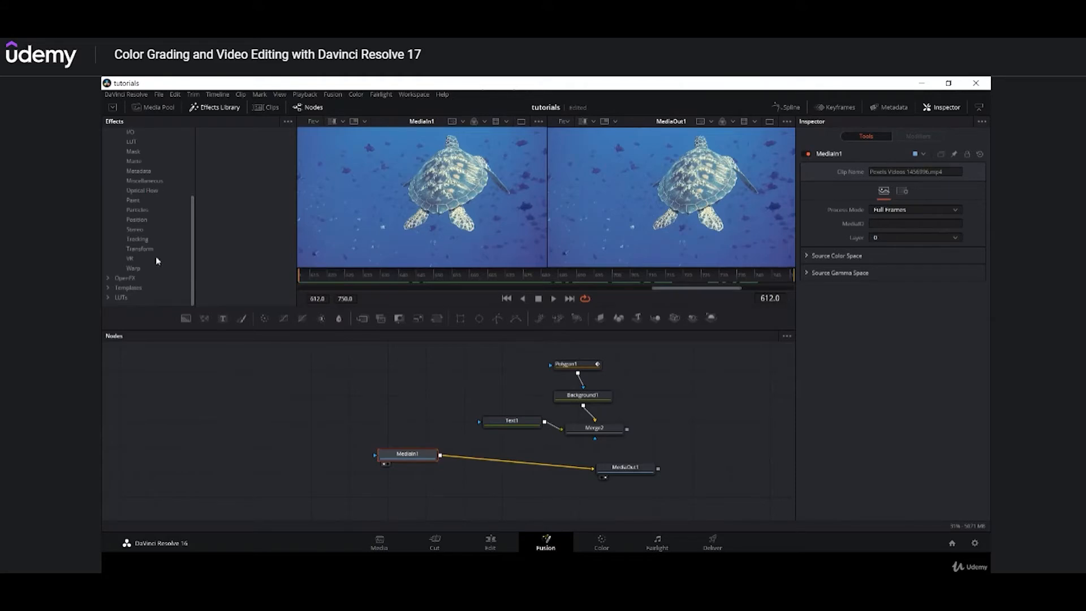
left_click(137, 240)
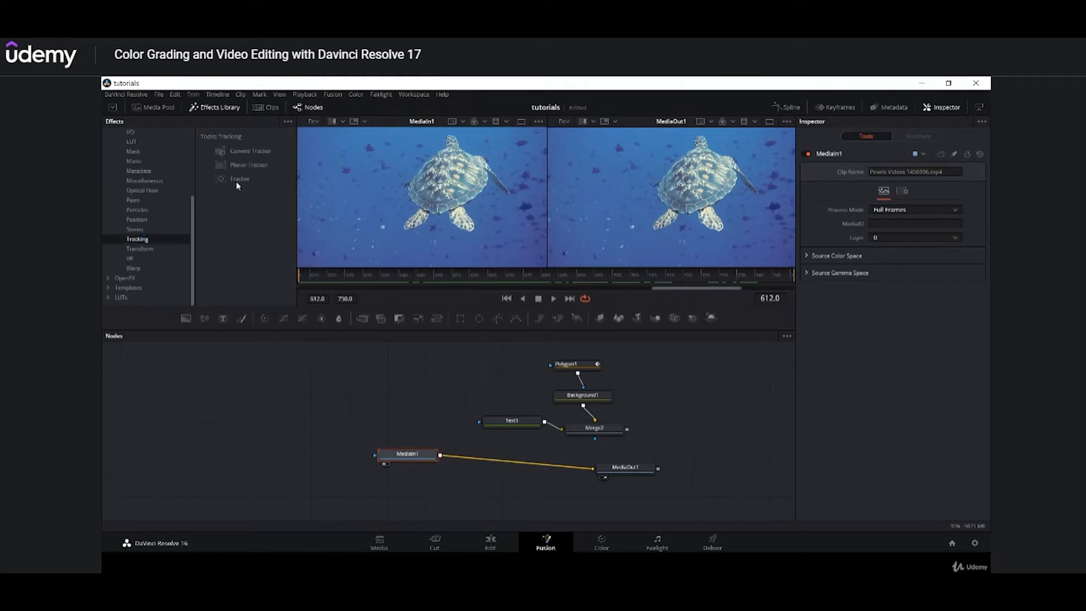
left_click(431, 460)
left_click(239, 179)
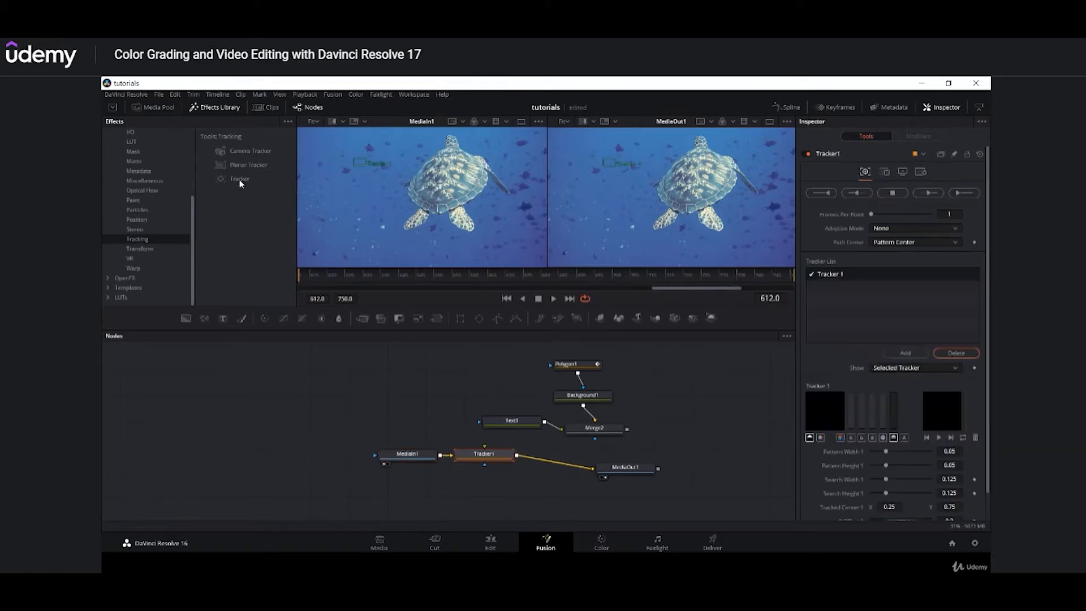
left_click(239, 179)
key("ctrl+z")
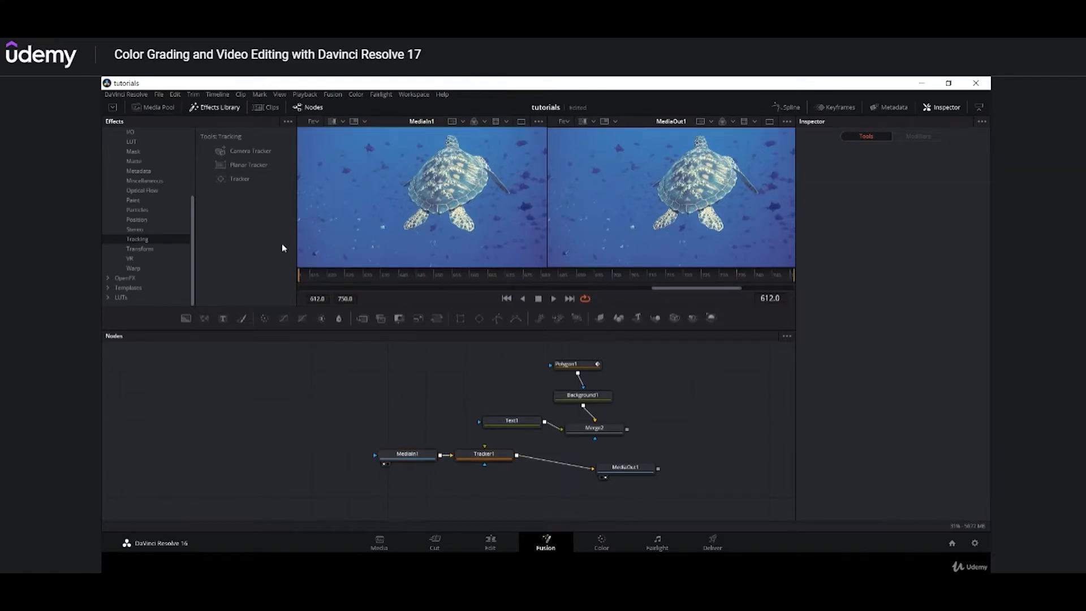
left_click_drag(484, 455, 486, 472)
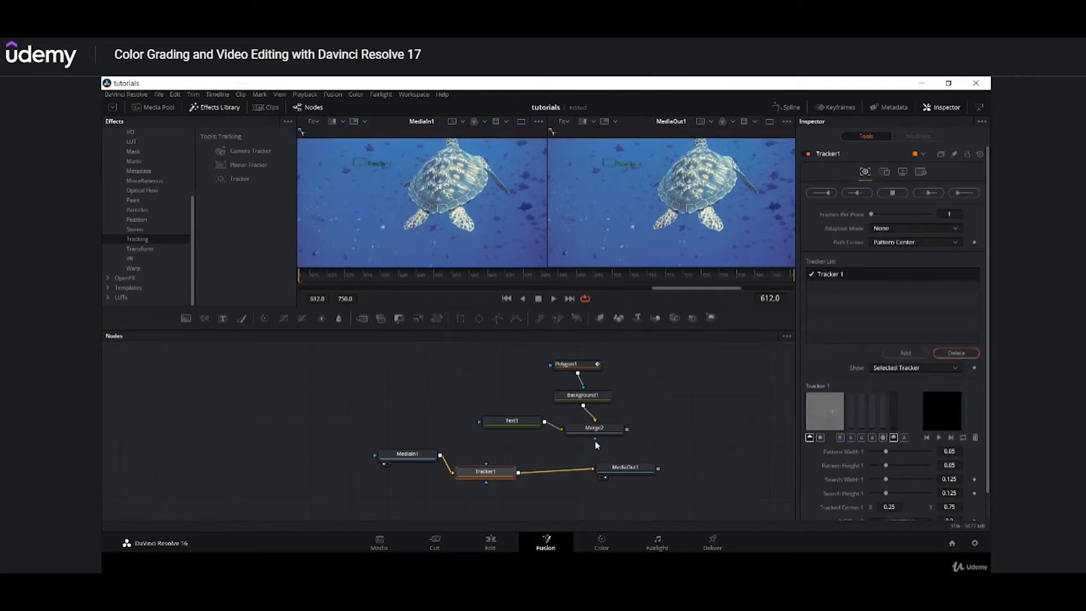
left_click_drag(625, 435, 481, 472)
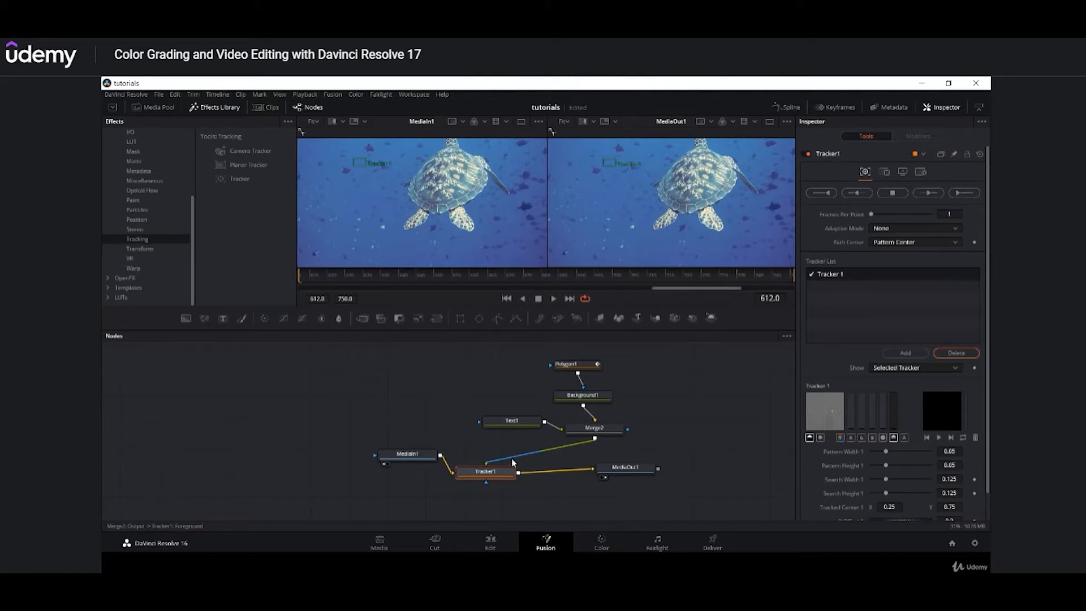
- Place the Tracker 1 pattern on the rear of the turtle's shell and track forward from frame 612
mouse_move(355, 158)
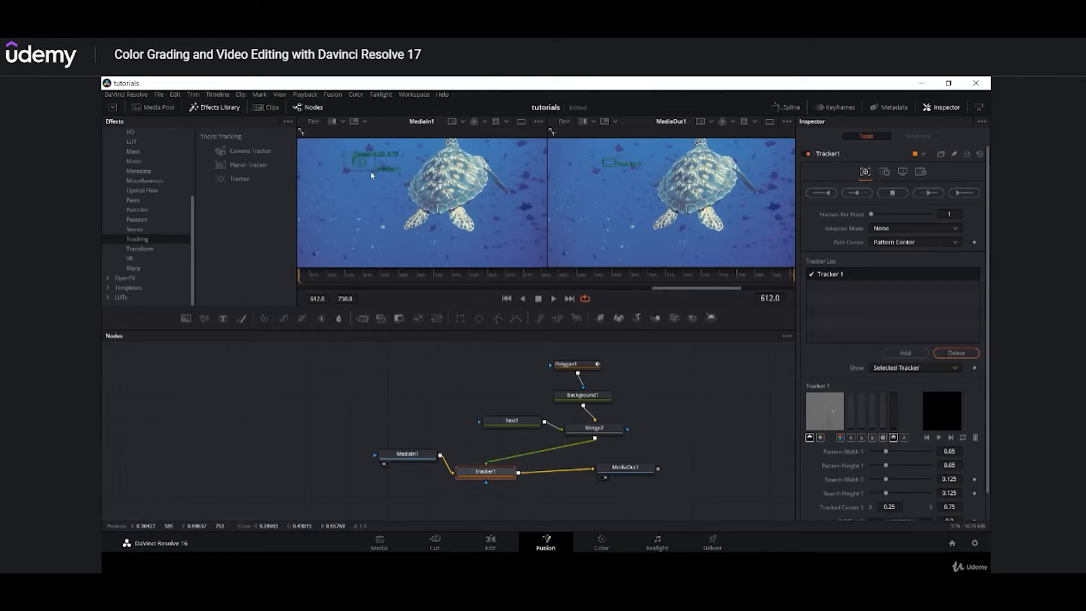
left_click_drag(353, 158, 433, 199)
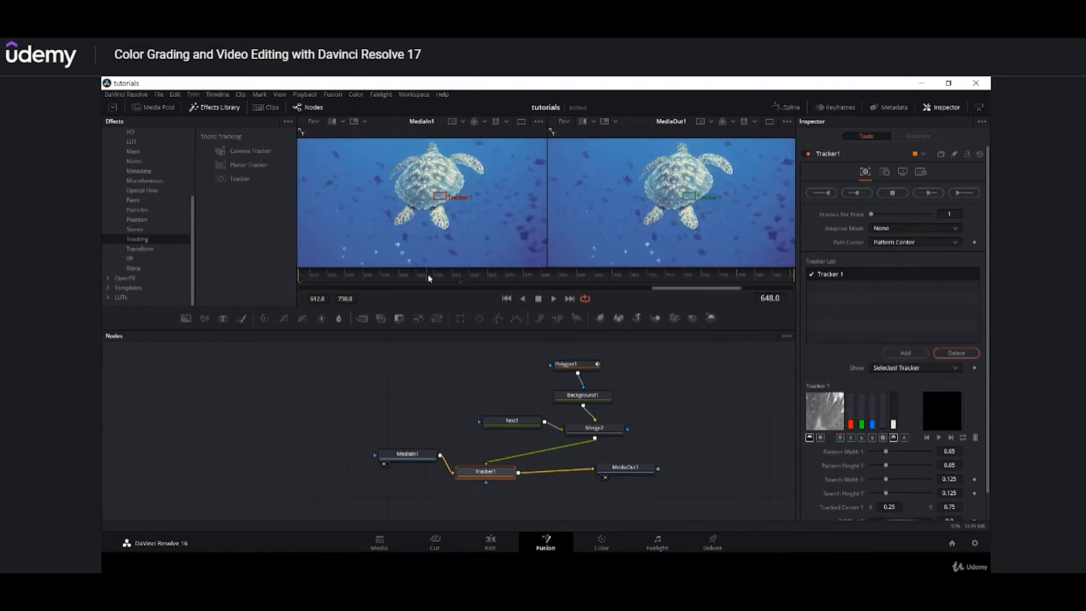
left_click_drag(309, 280, 284, 279)
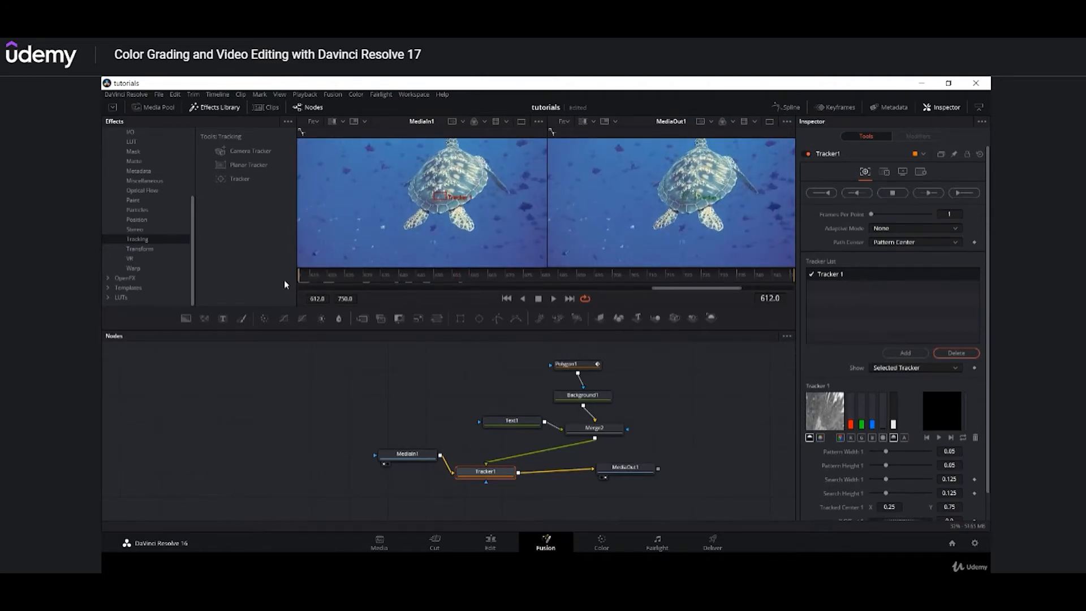
left_click(964, 194)
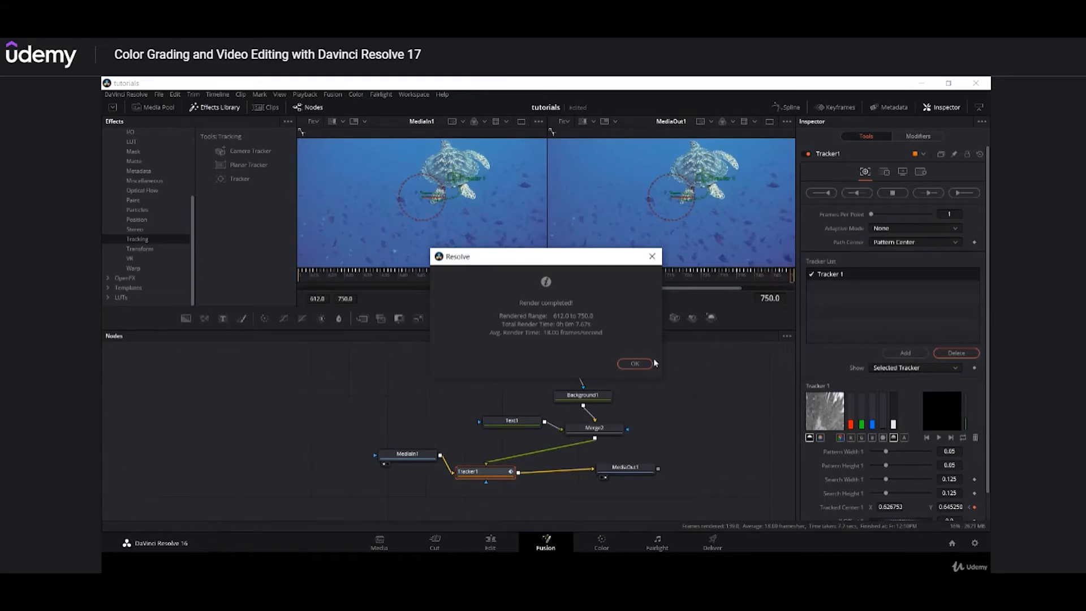
left_click(635, 364)
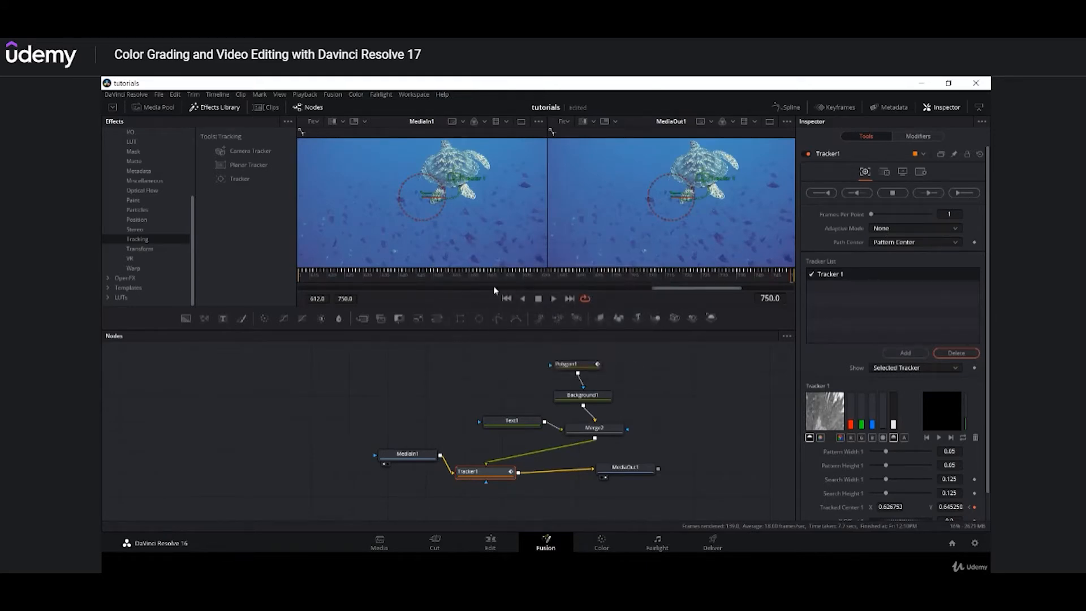
- Scrub through the tracked frames and set Tracker1's operation to Match Move
left_click_drag(443, 278, 343, 280)
left_click(442, 277)
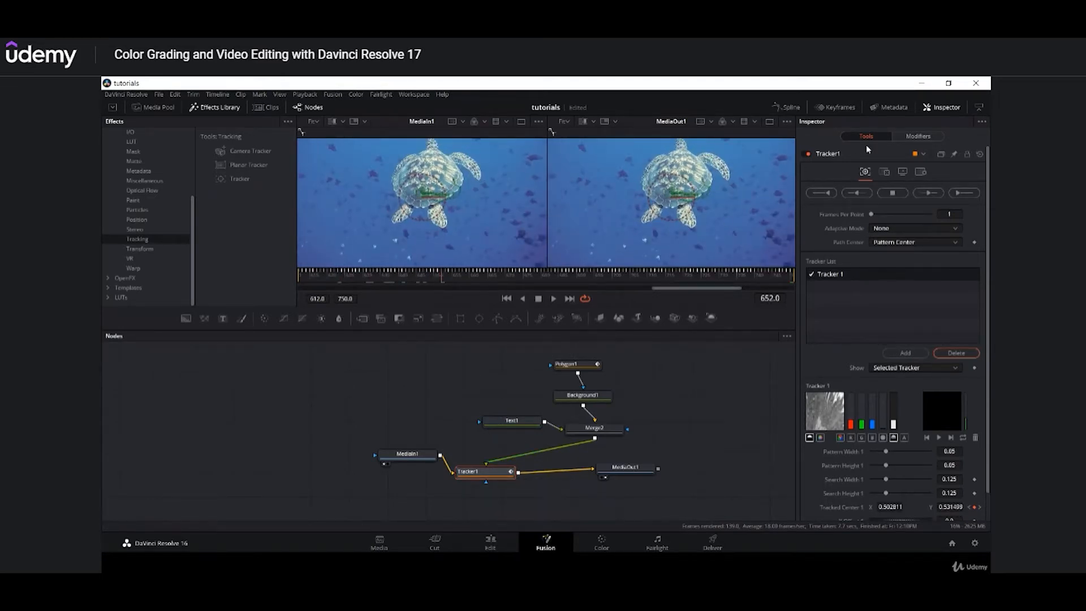
left_click(887, 174)
left_click(897, 192)
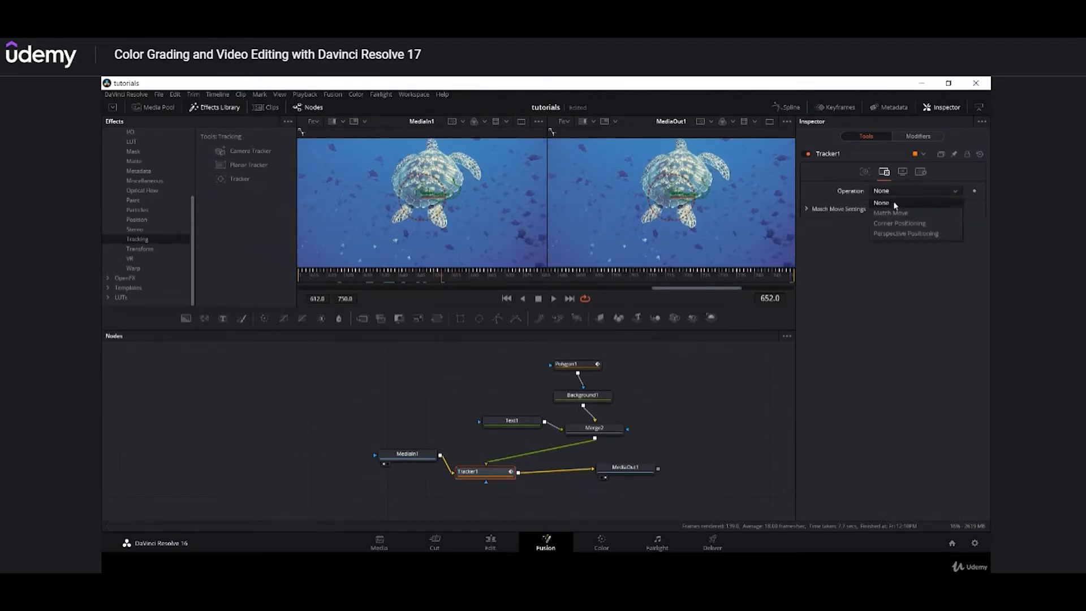
left_click(890, 212)
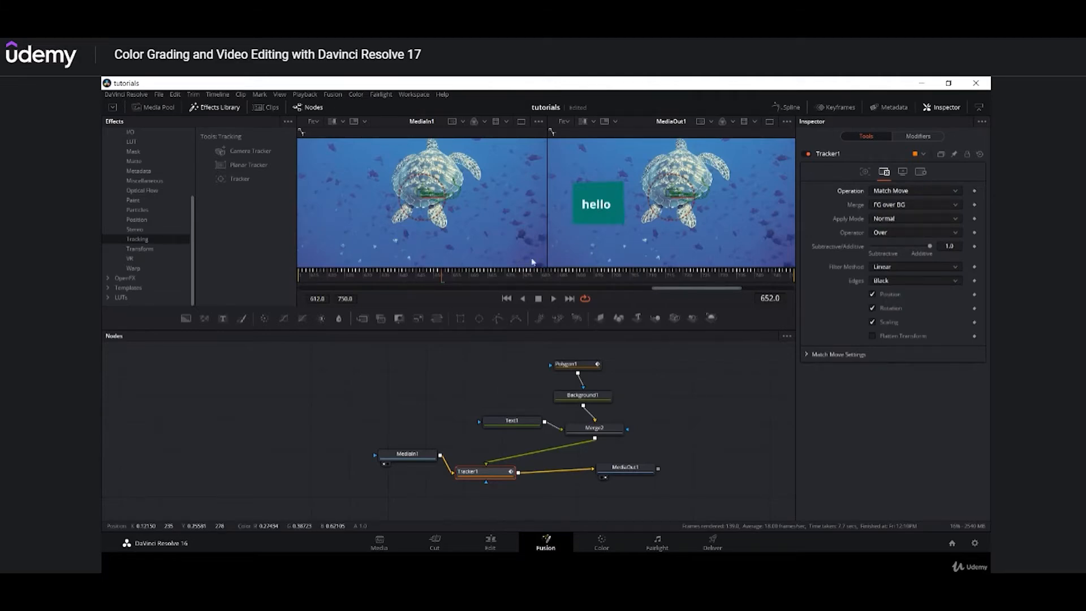
- Play the clip from frame 612 to check how the text box follows the turtle
left_click_drag(486, 279, 401, 285)
left_click_drag(321, 284, 272, 284)
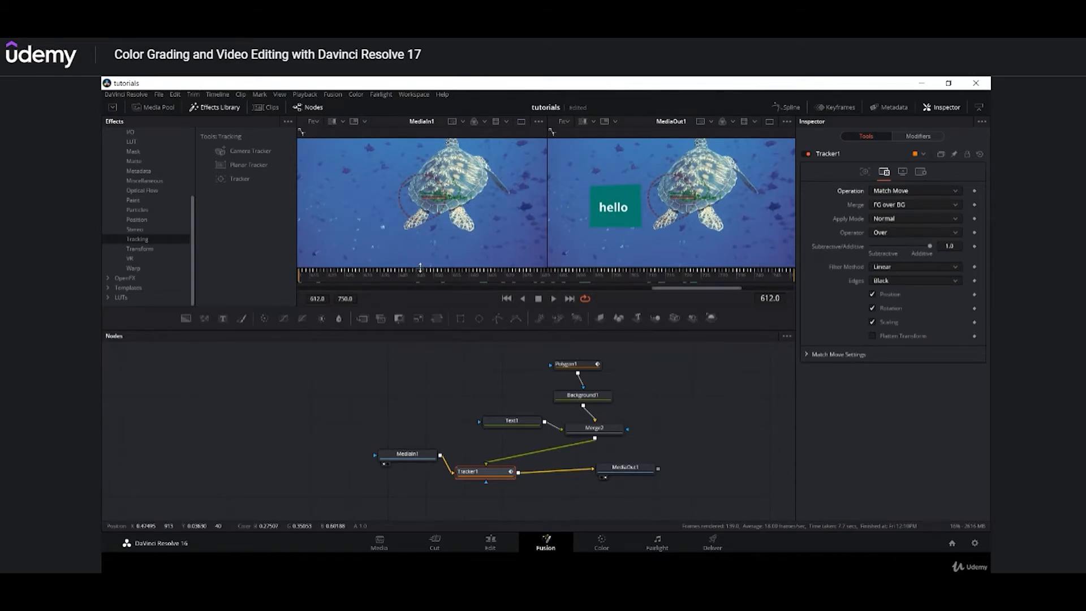
key("space")
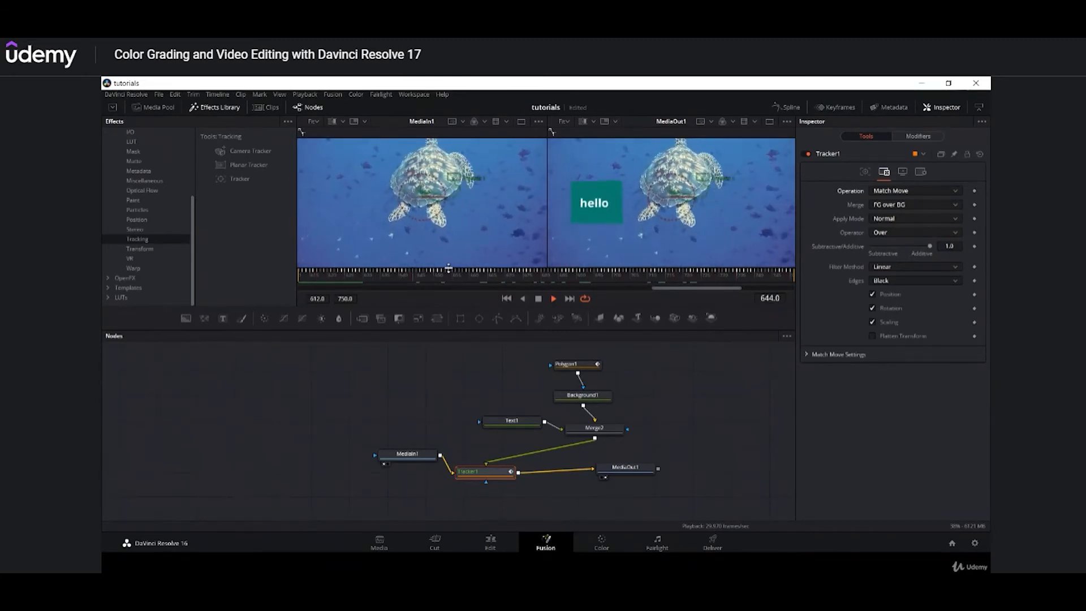
key("space")
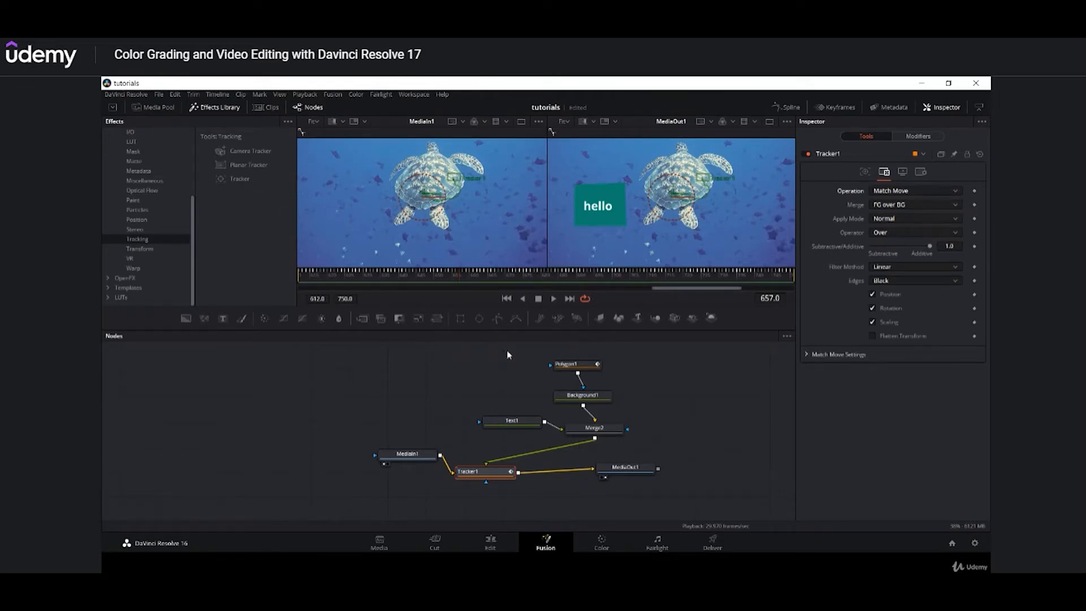
- Spread out the MediaIn1, Tracker1, MediaOut1, Text1 and Merge2 nodes, and preview Text1 followed by Tracker1 in the viewer
left_click_drag(432, 456, 372, 476)
left_click_drag(478, 471, 451, 488)
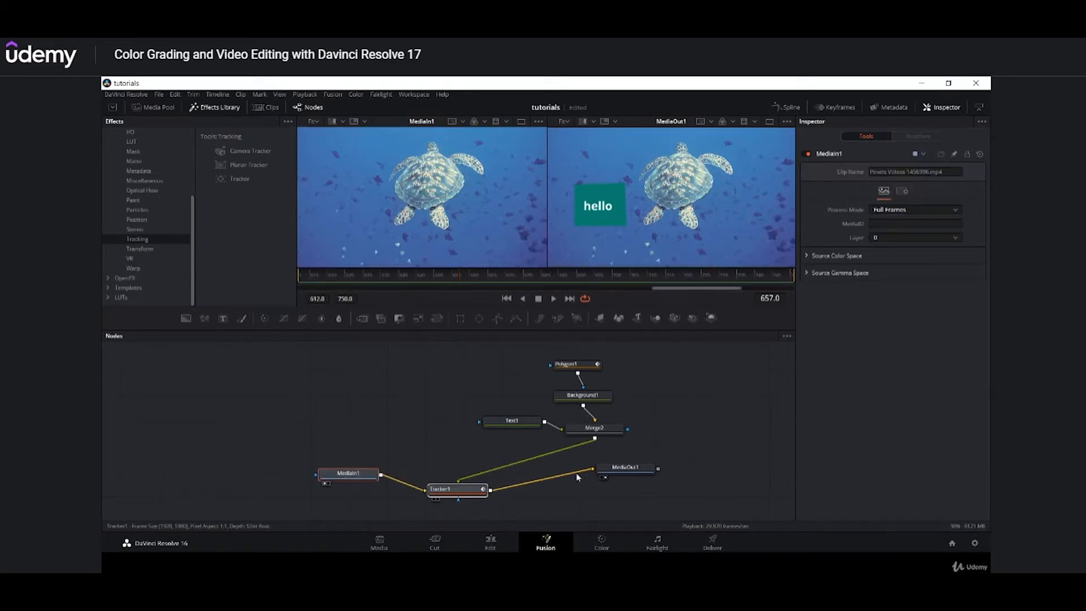
left_click_drag(643, 468, 647, 492)
left_click_drag(530, 423, 499, 418)
left_click_drag(592, 431, 574, 441)
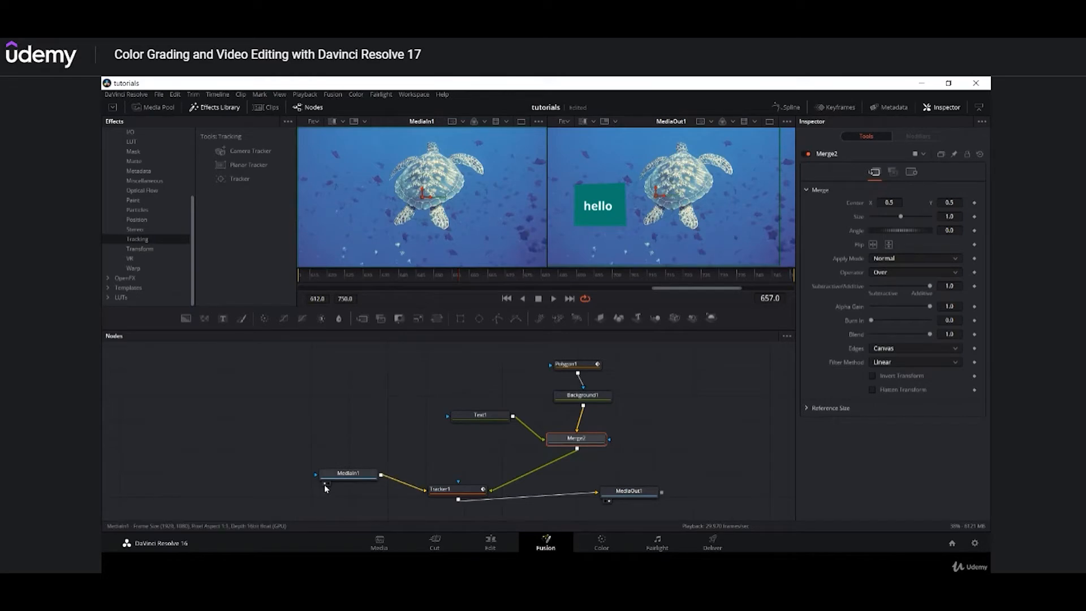
left_click(455, 425)
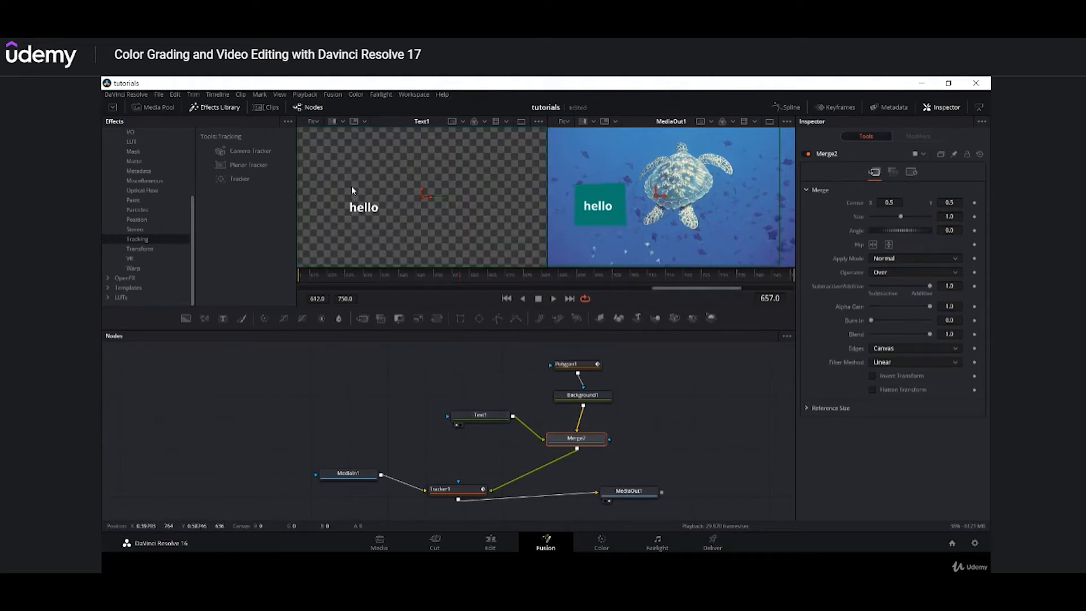
left_click(433, 499)
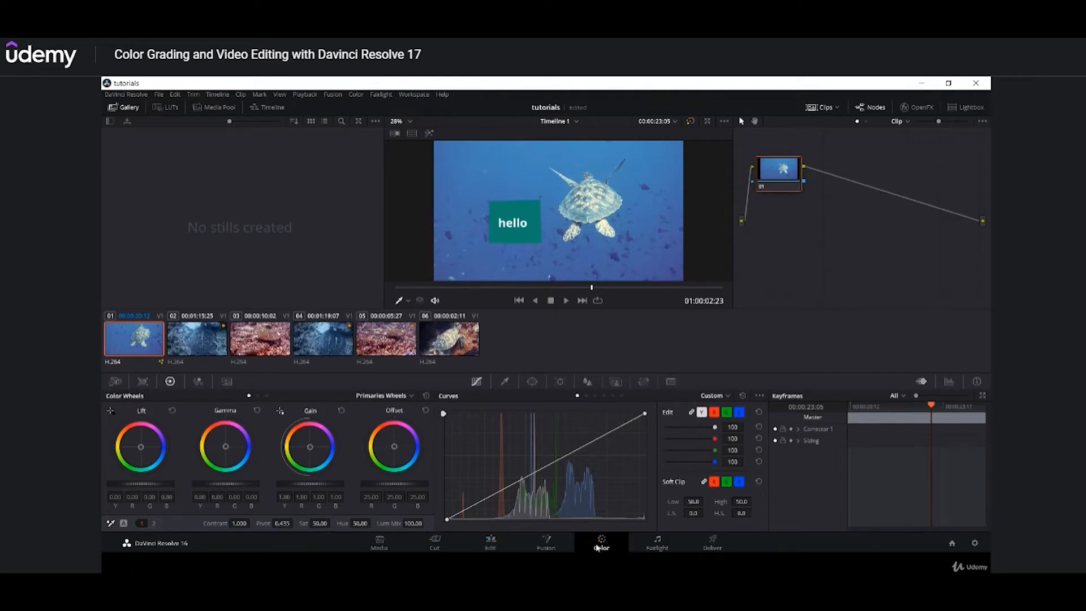
- Return to the Edit page, move the playhead to 01:00:07:29, and switch to the Cut page
left_click(490, 545)
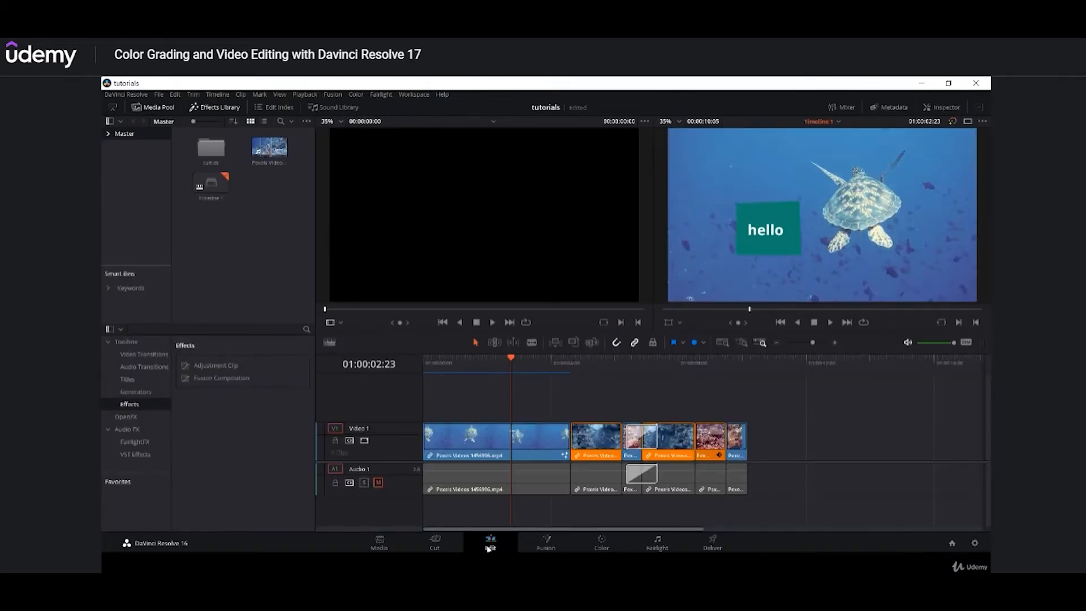
left_click_drag(568, 362, 677, 362)
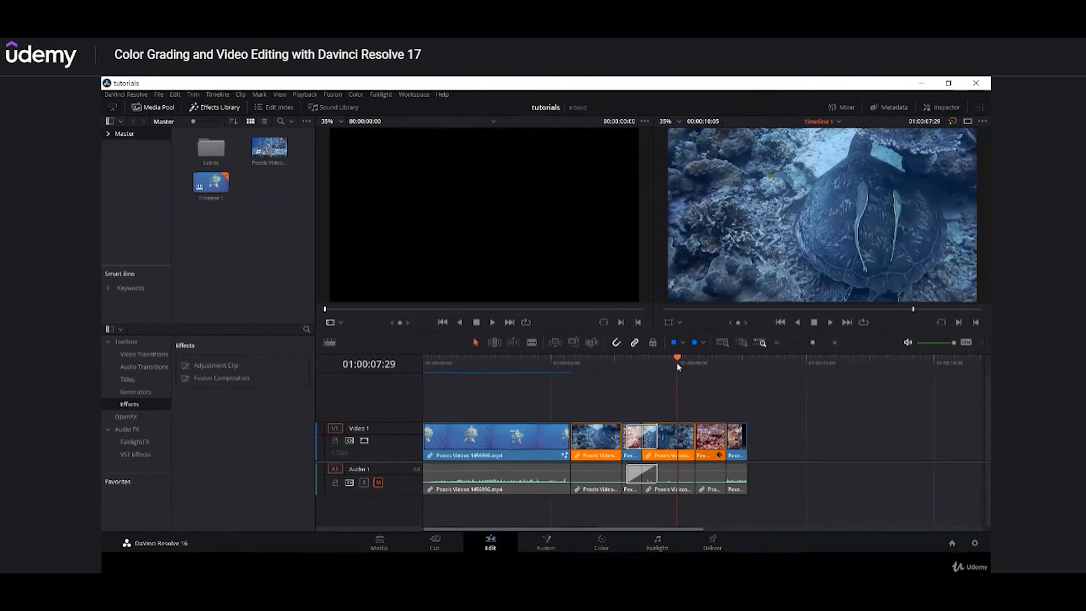
left_click(440, 541)
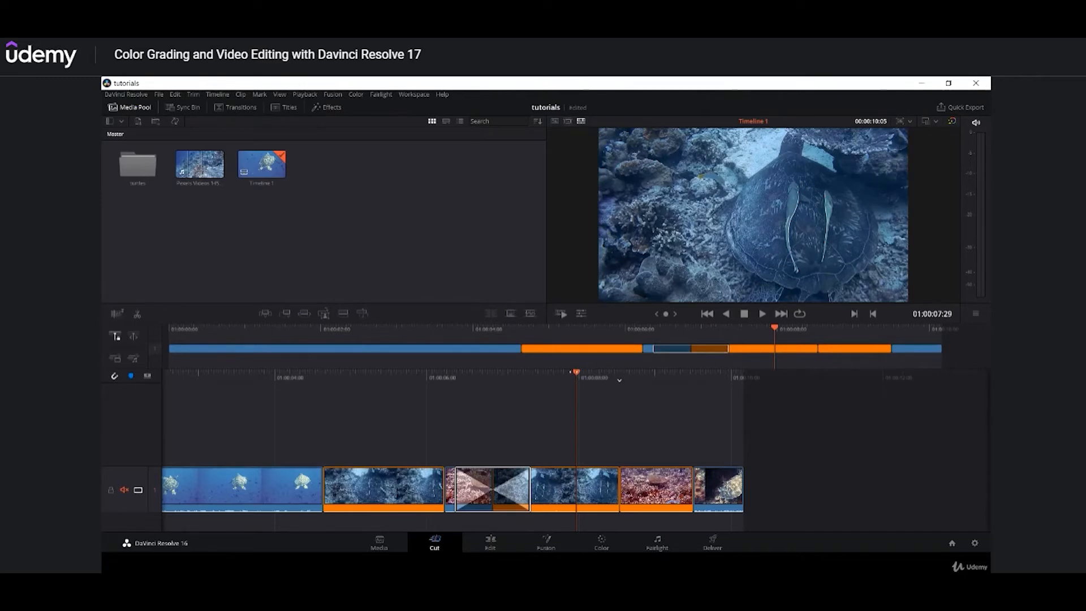
- Scrub the Cut page timeline back to 01:00:07:11 and switch via the Edit page to the Color page
left_click_drag(573, 371, 633, 382)
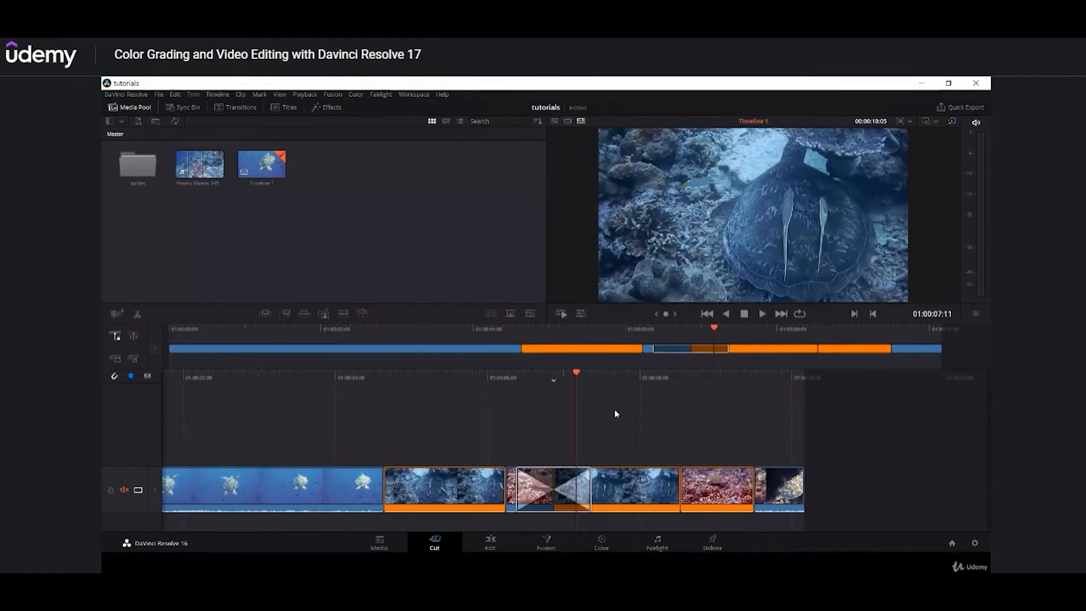
left_click(498, 540)
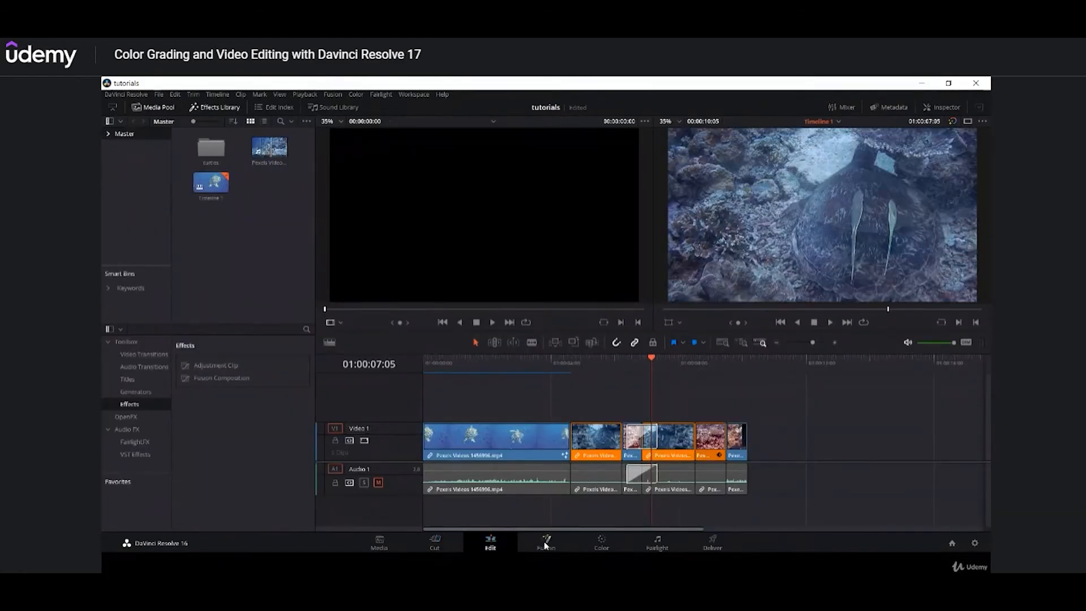
left_click(602, 543)
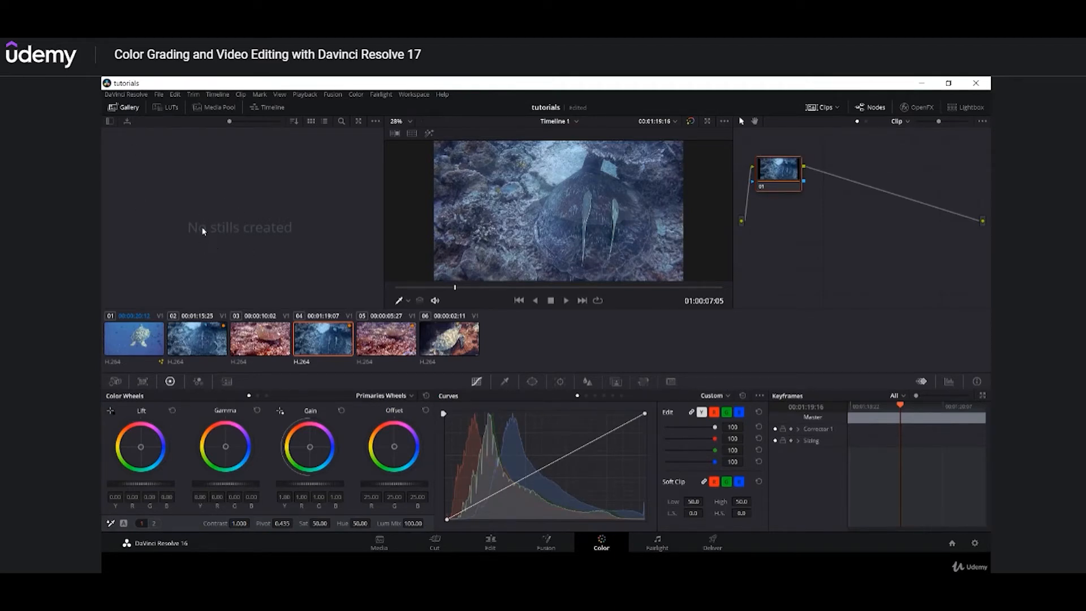
- Look through the Media Pool and Gallery, and use the temporarily shown timeline to move the playhead to 01:00:06:21
left_click(215, 108)
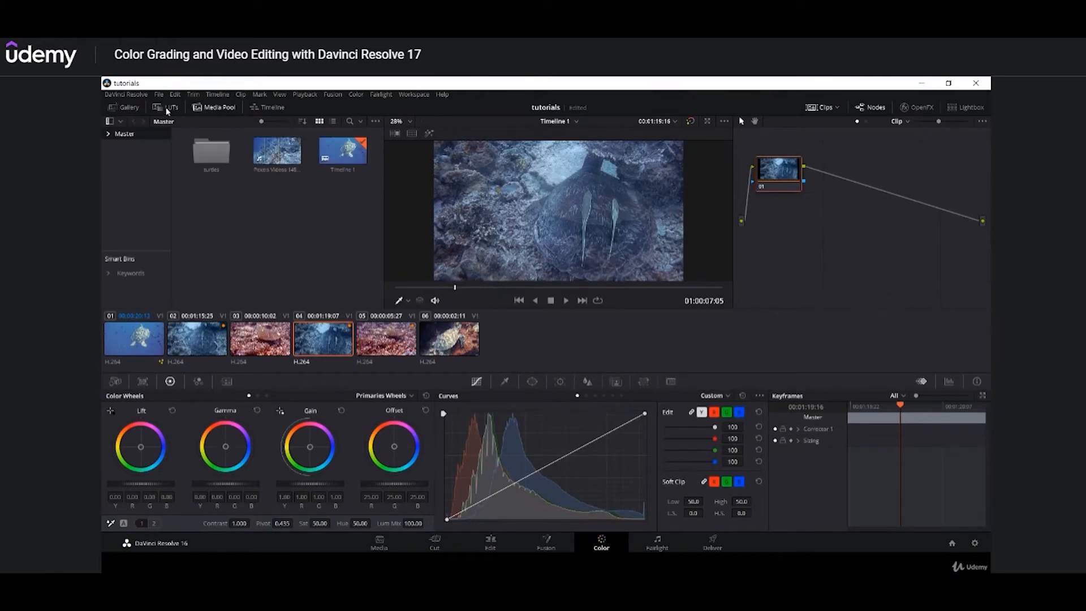
left_click(129, 107)
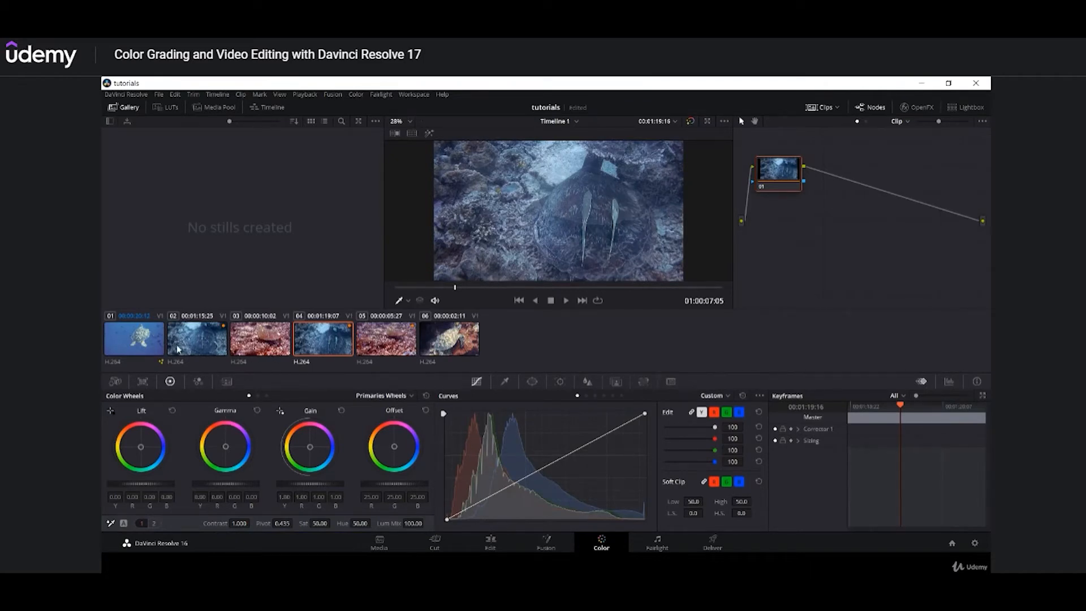
left_click(272, 108)
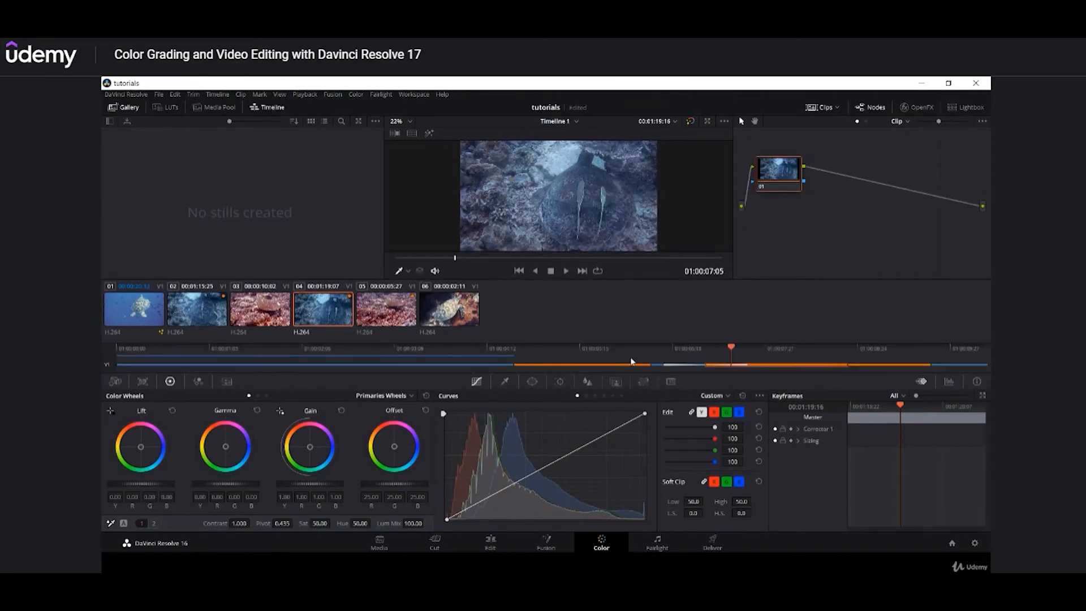
left_click_drag(714, 347, 691, 350)
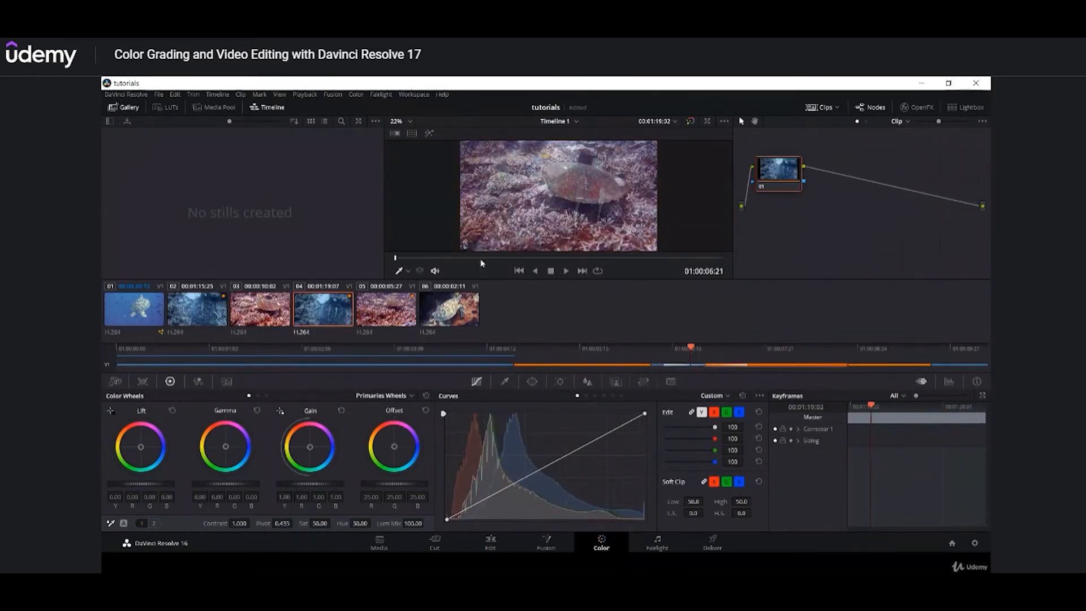
left_click(271, 107)
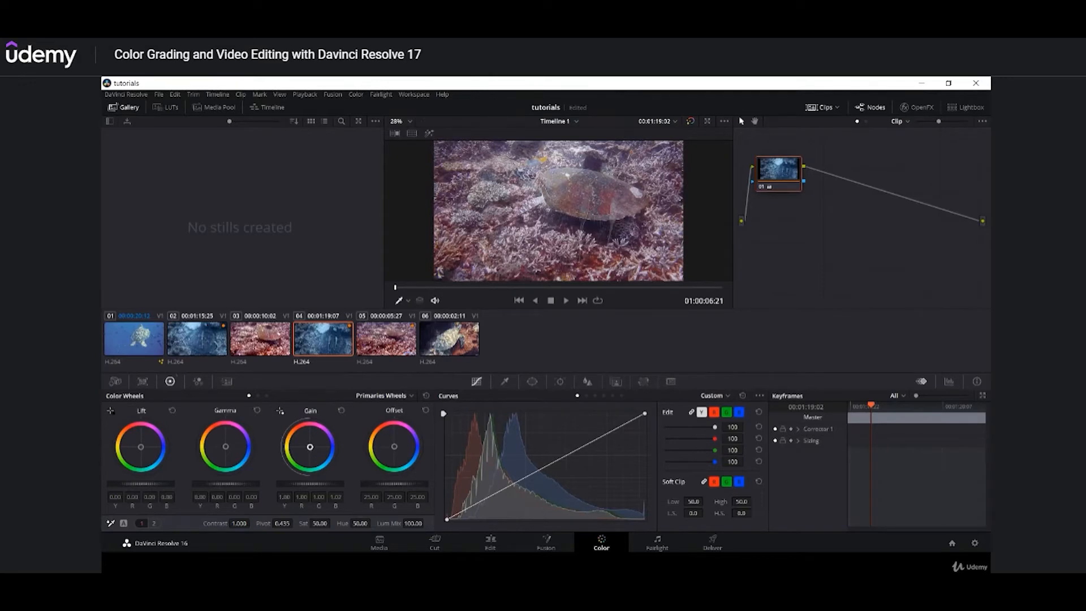
- Try a green tint on clip 04's Gain wheel, reset it, and raise the overall Gain to 1.40
left_click_drag(310, 450, 303, 453)
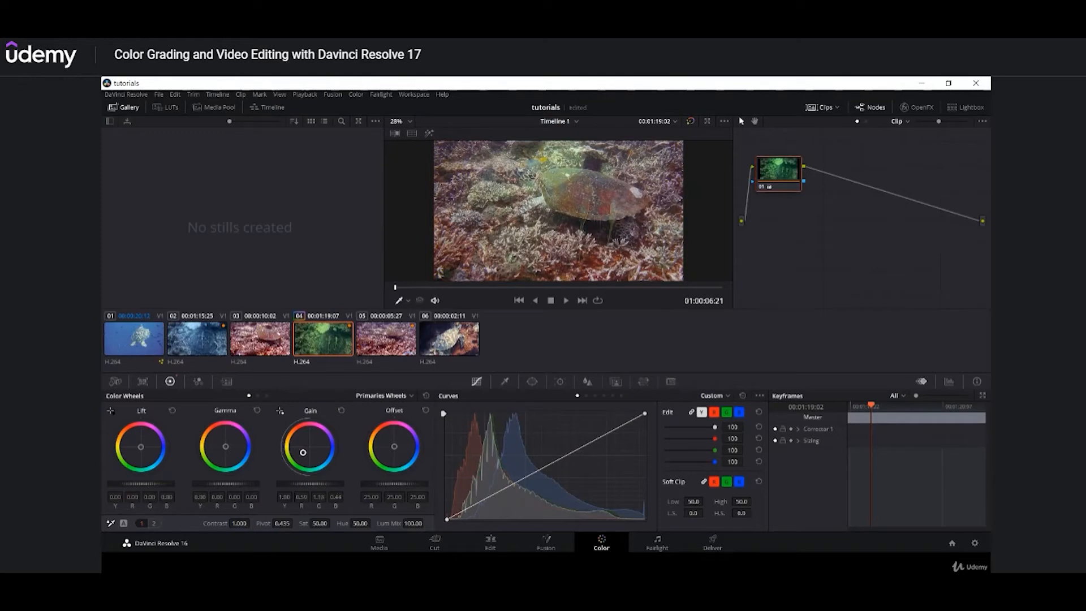
double_click(303, 452)
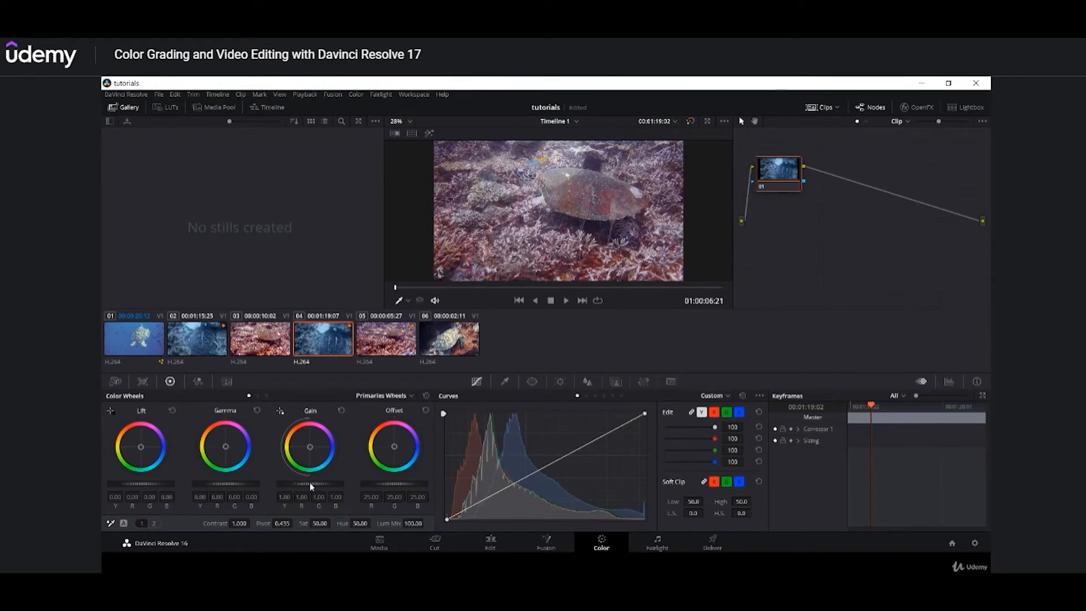
left_click_drag(310, 483, 324, 483)
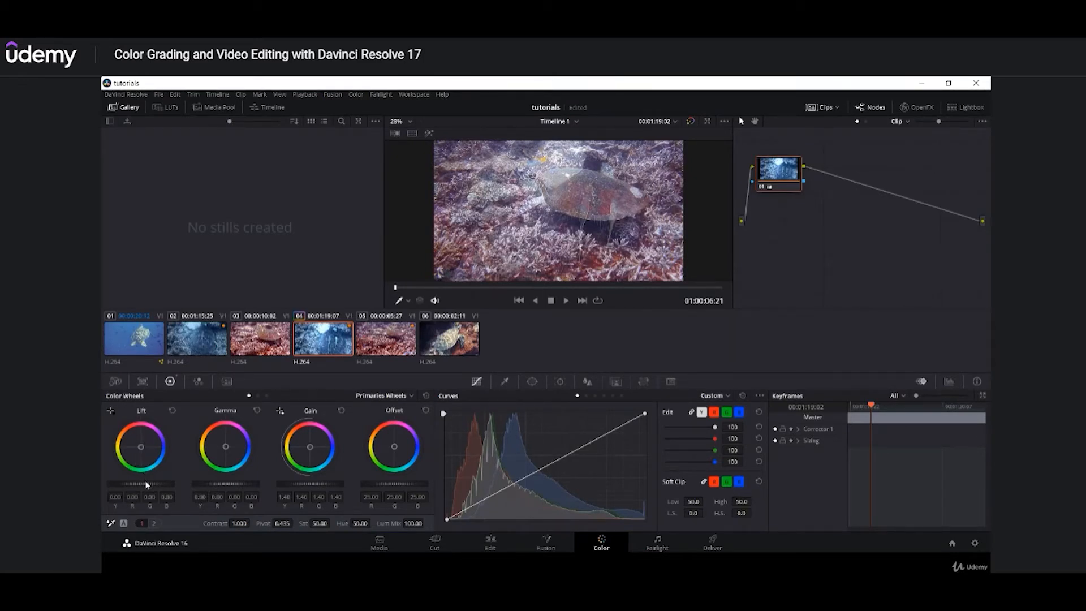
- Try adjusting clip 04's Lift level and saturation, and select the white point of its custom curve
mouse_move(141, 484)
left_mouse_down()
mouse_move(112, 483)
mouse_move(147, 484)
left_mouse_up()
left_click_drag(320, 524, 396, 524)
left_click(646, 411)
- Display the Waveform scope and scrub clip 04 to 01:00:08:04 to examine its levels
left_click(948, 382)
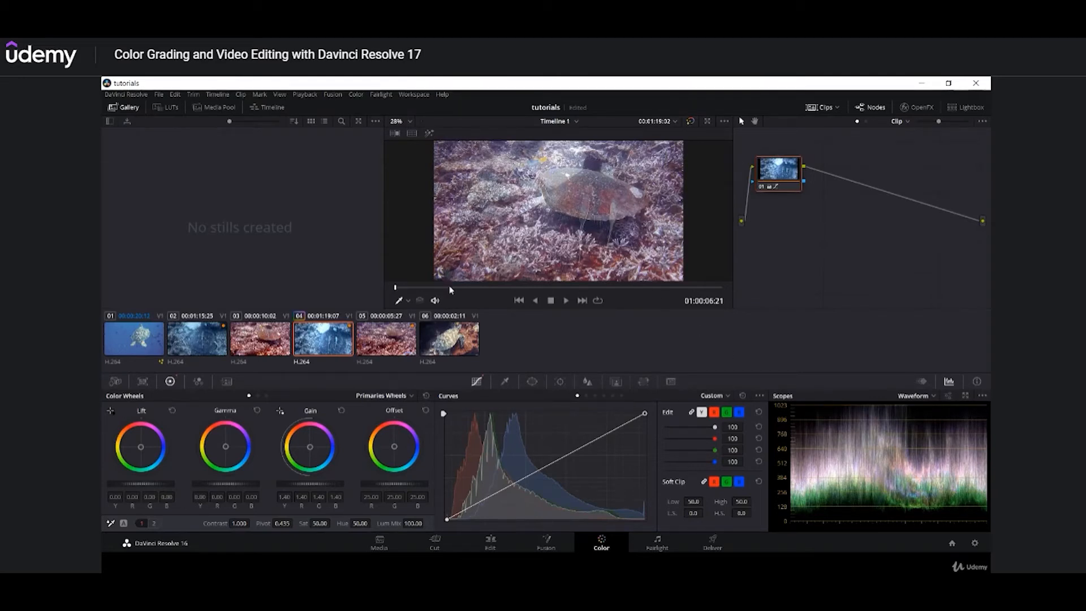
left_click_drag(450, 288, 662, 290)
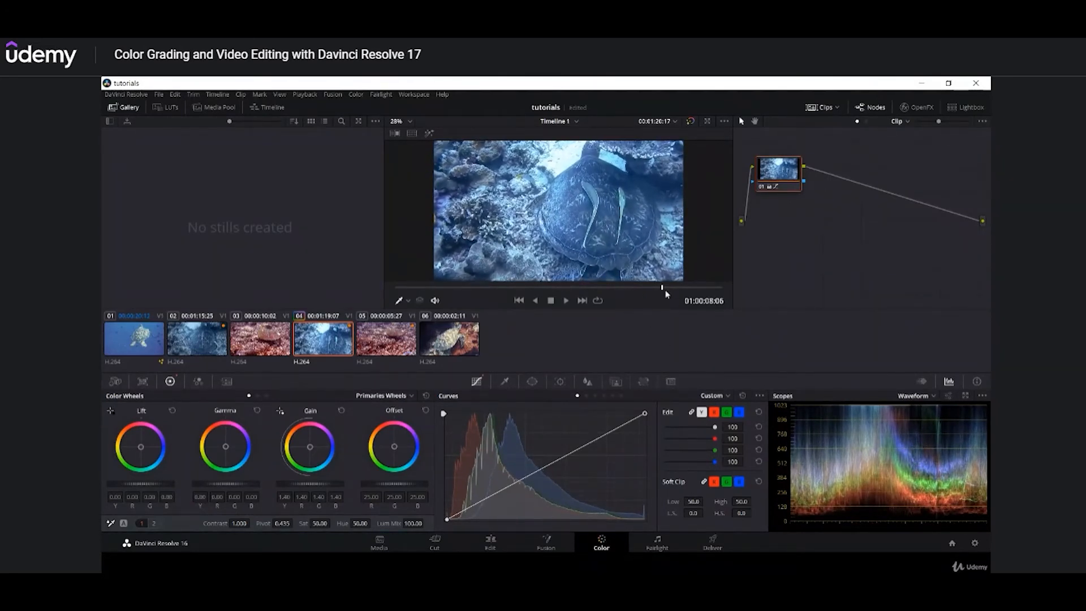
mouse_move(662, 290)
left_mouse_down()
mouse_move(686, 288)
mouse_move(606, 286)
mouse_move(744, 286)
mouse_move(621, 287)
mouse_move(649, 287)
left_mouse_up()
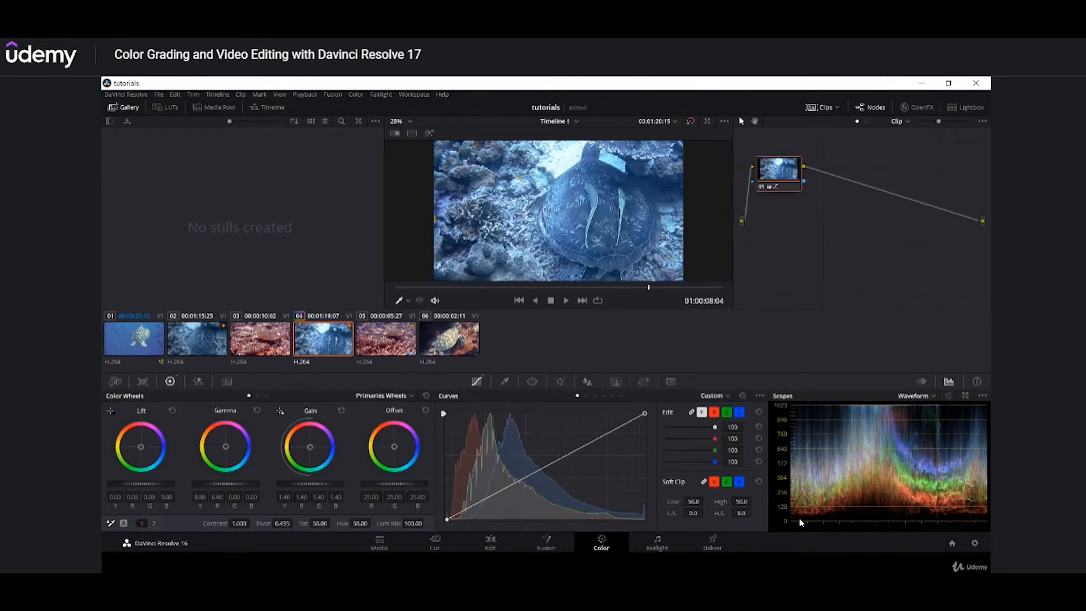
- Compare the Parade and Vectorscope displays for clip 04 around 01:00:08:03, and return the scope to Waveform
left_click(931, 398)
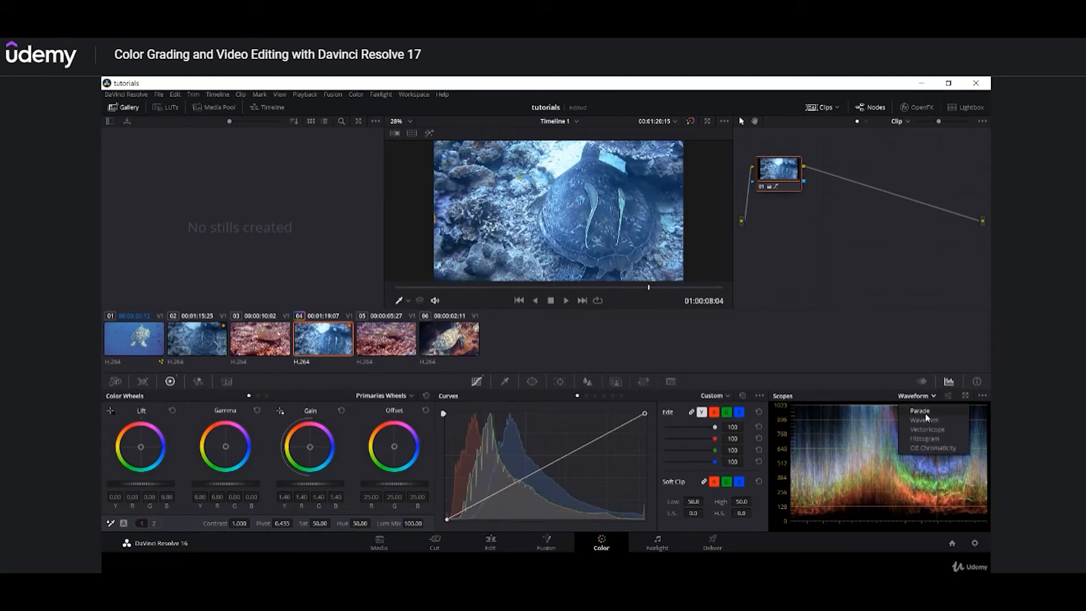
left_click(925, 415)
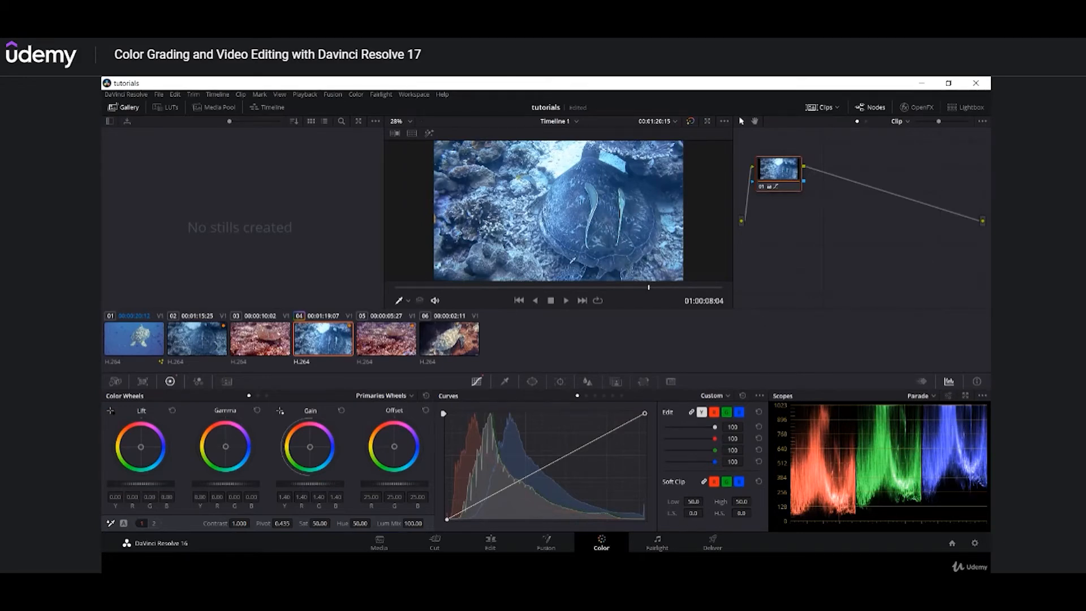
left_click_drag(617, 288, 641, 293)
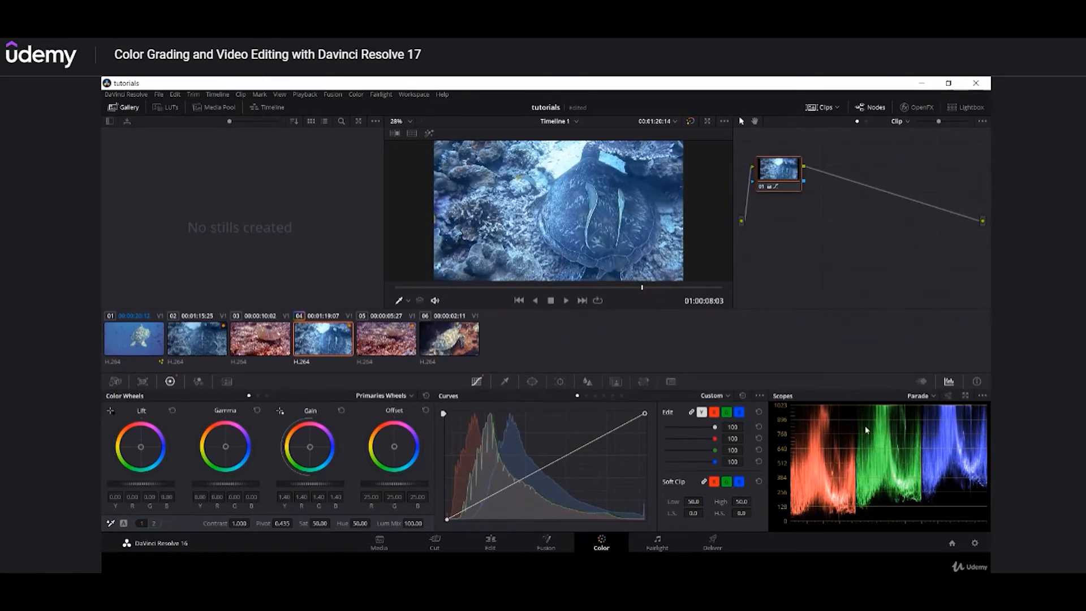
left_click(926, 396)
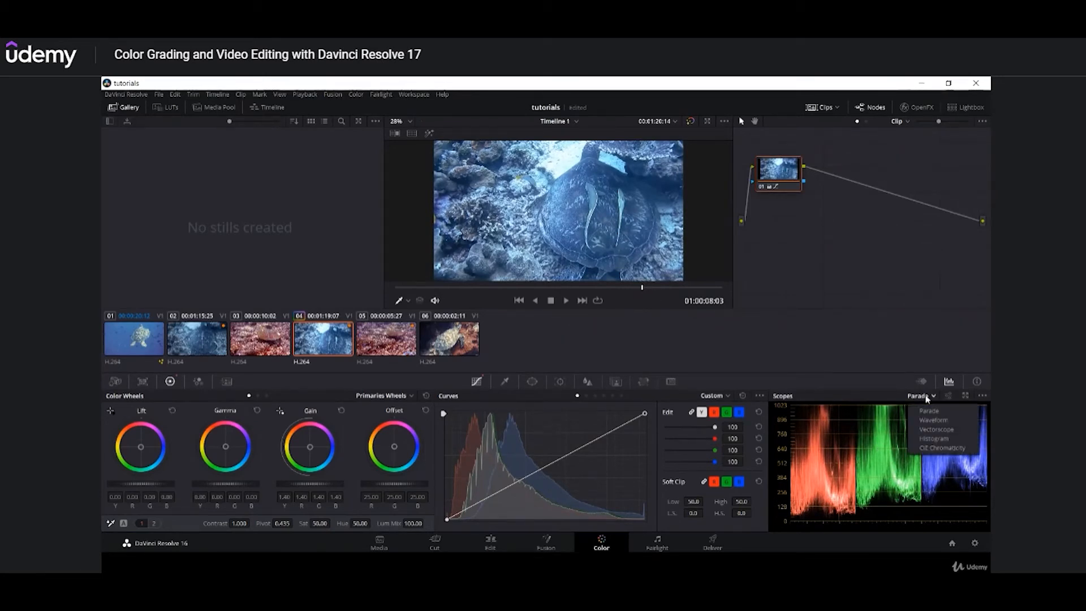
left_click(933, 429)
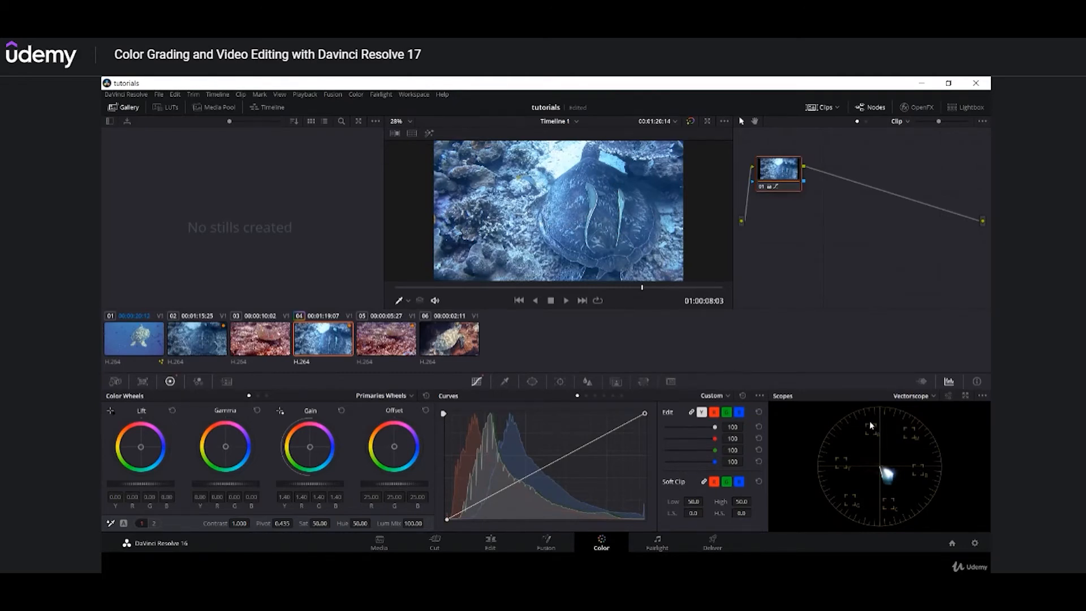
left_click(913, 397)
left_click(917, 424)
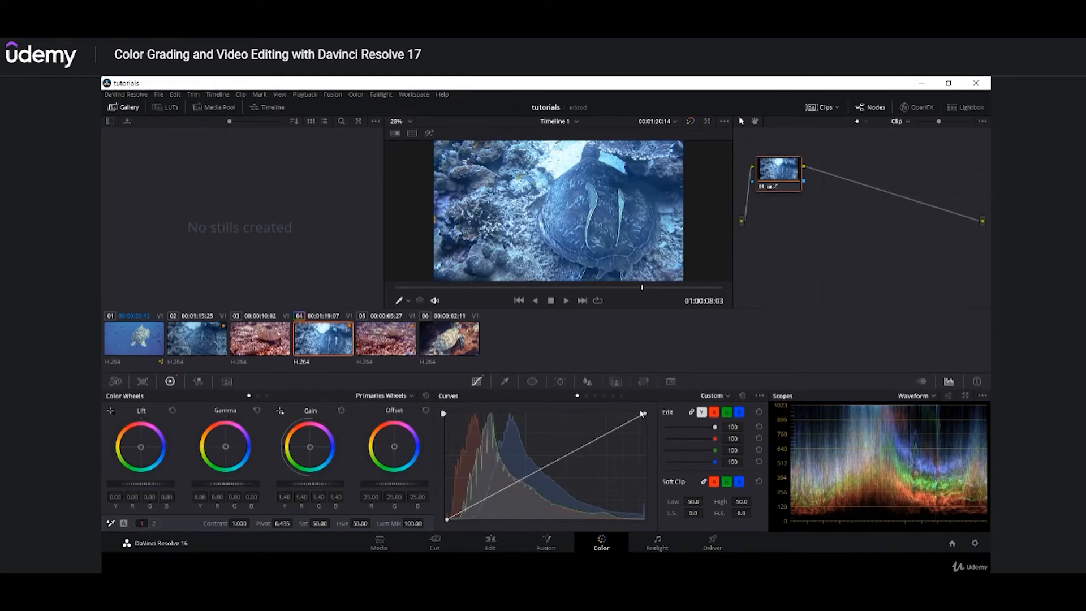
- Try lowering the custom curve's white point, restore it, and try shifting the black point while watching the waveform
left_click_drag(644, 414, 653, 434)
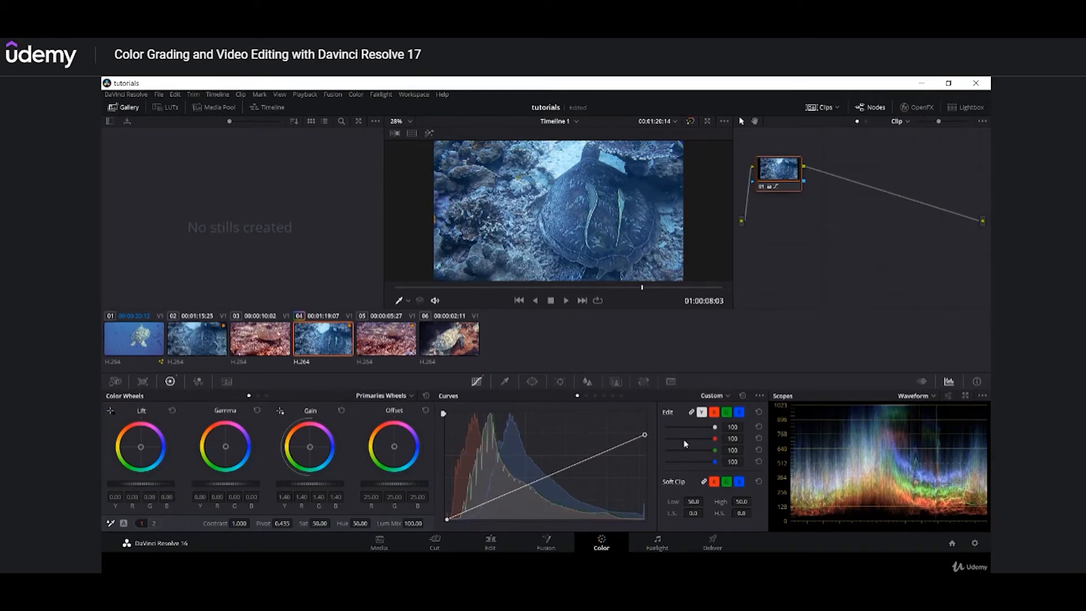
mouse_move(646, 435)
left_mouse_down()
mouse_move(649, 450)
mouse_move(644, 413)
left_mouse_up()
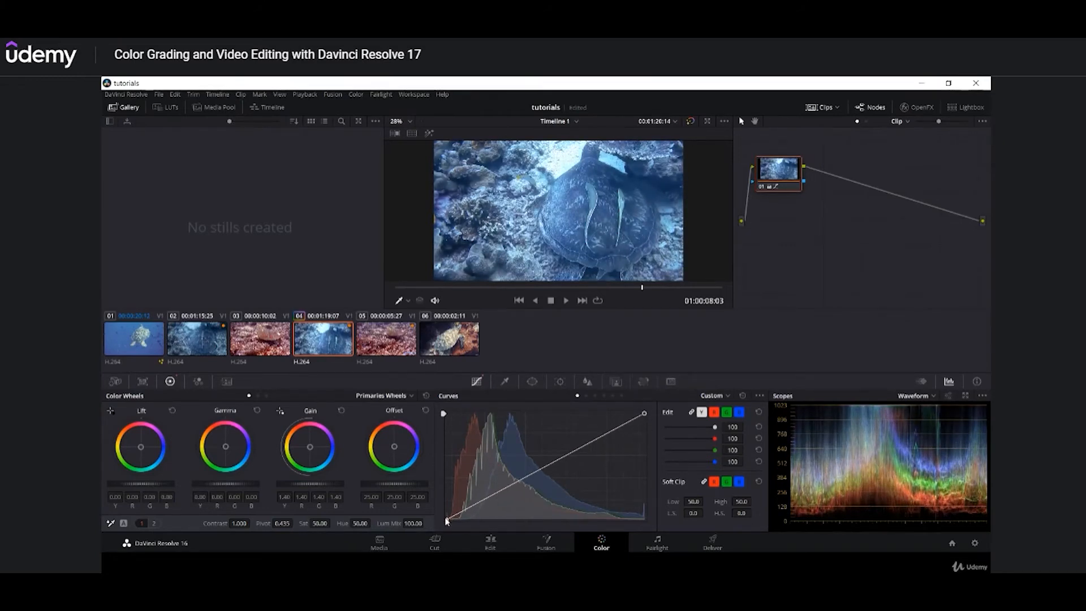
mouse_move(448, 519)
left_mouse_down()
mouse_move(490, 524)
mouse_move(436, 525)
left_mouse_up()
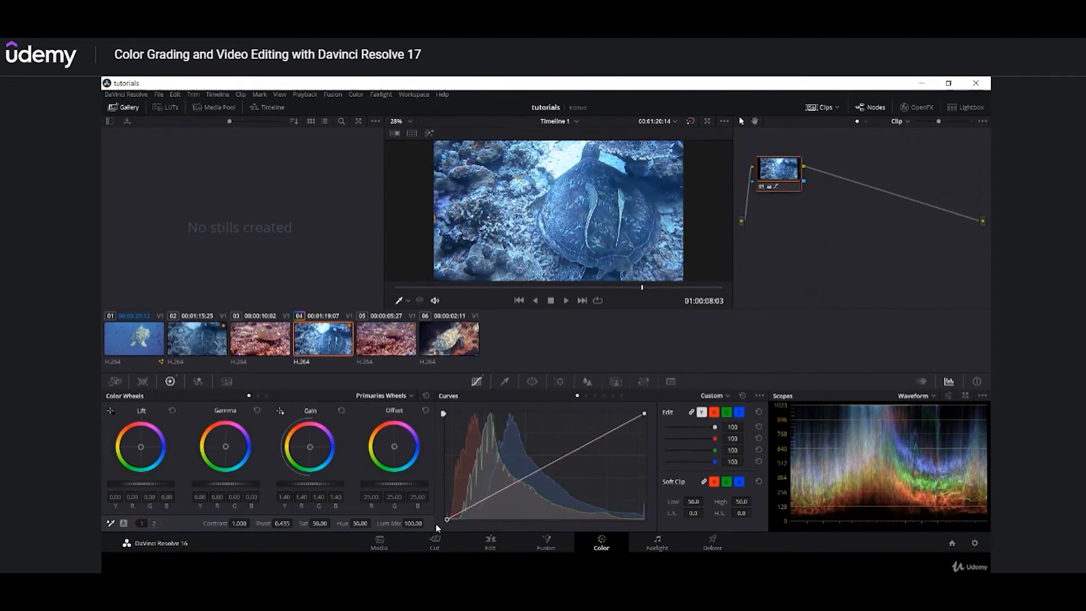
mouse_move(436, 518)
left_mouse_down()
mouse_move(436, 505)
mouse_move(436, 525)
left_mouse_up()
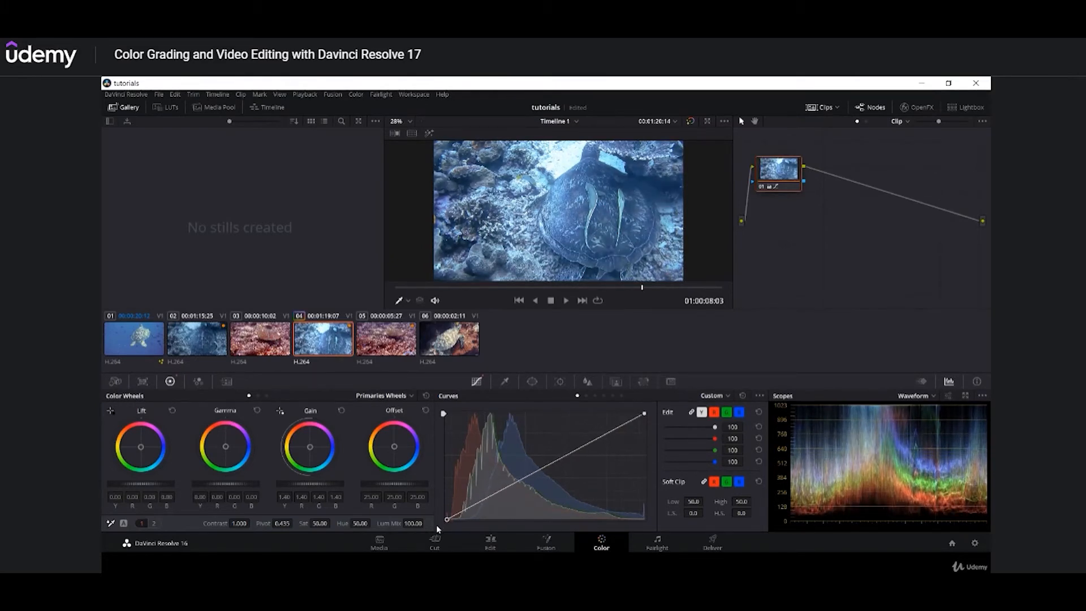
- Try adding and shifting two midtone points on the custom curve to increase contrast, and undo those curve changes
left_click(535, 470)
left_click_drag(534, 470, 559, 454)
left_click(563, 459)
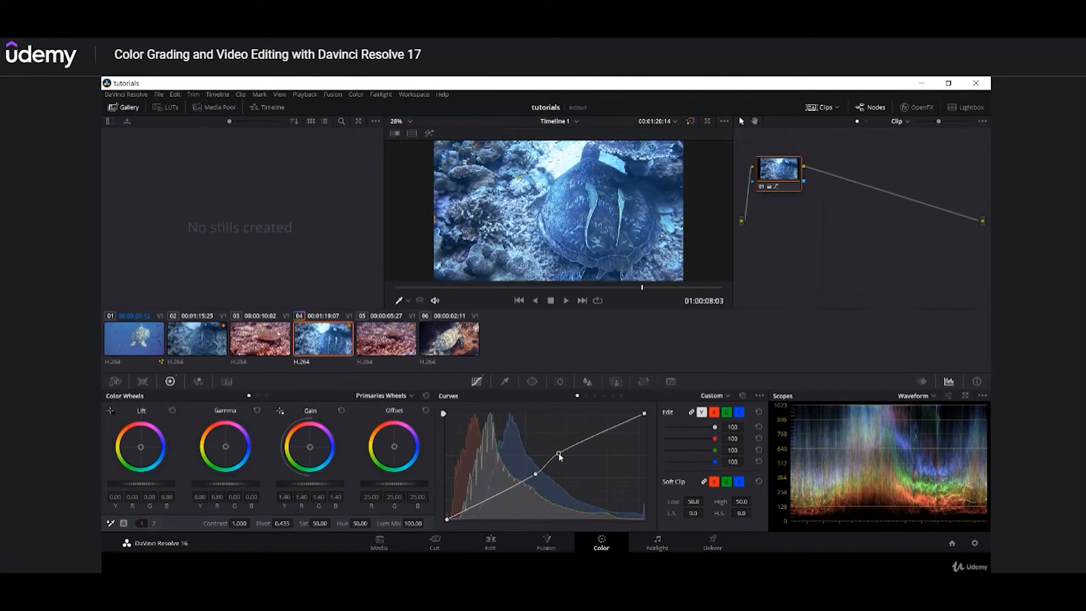
left_click_drag(536, 476, 538, 477)
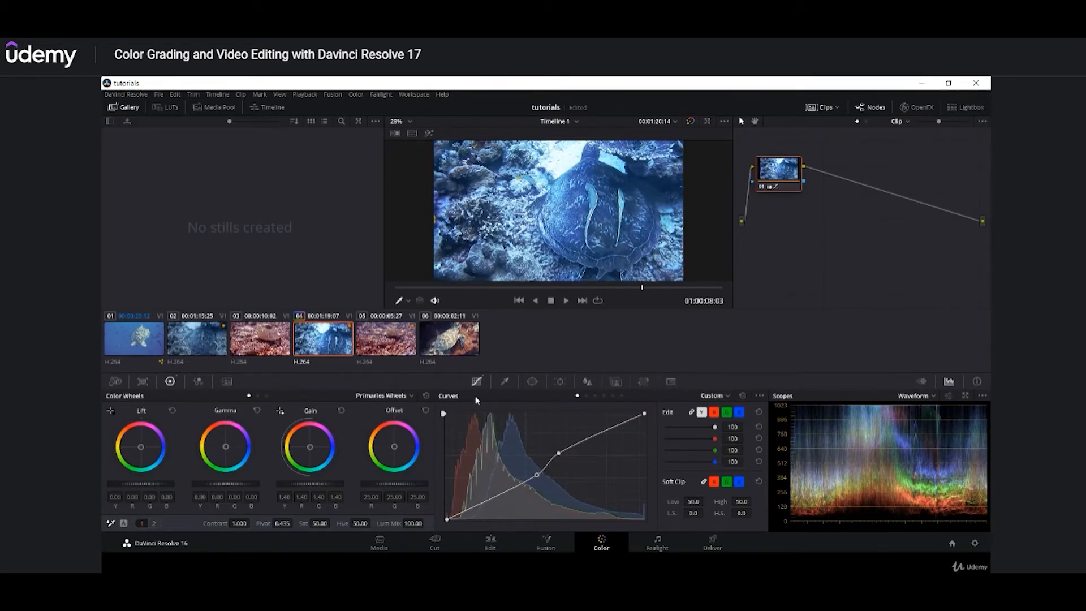
key("ctrl+z")
key("ctrl+z")
key("ctrl+z")
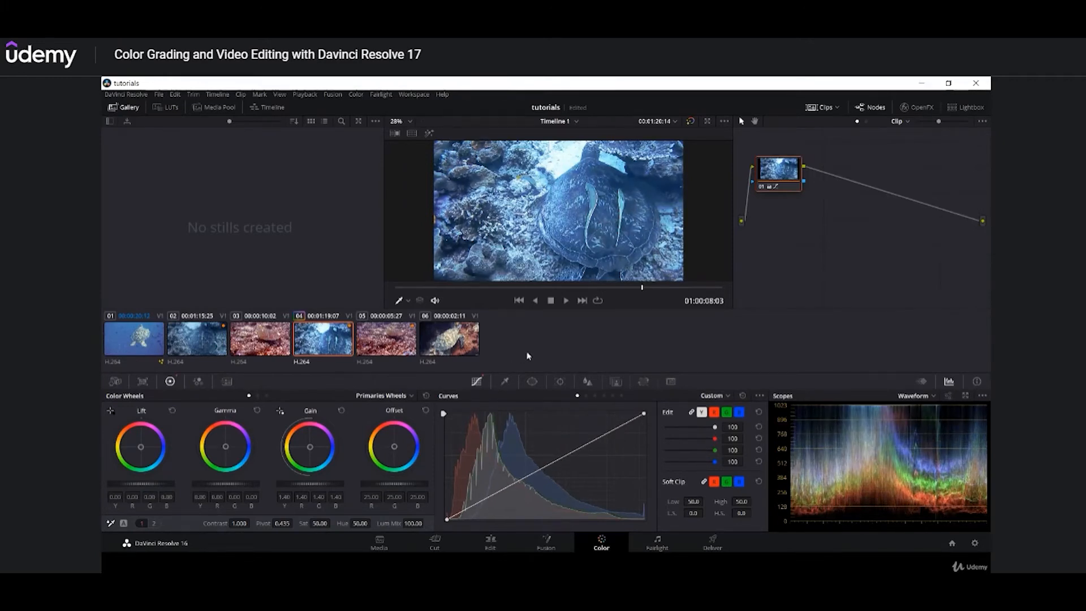
- Open the Qualifier, move the playhead to 01:00:07:24, and reset clip 04's Gain
left_click(506, 383)
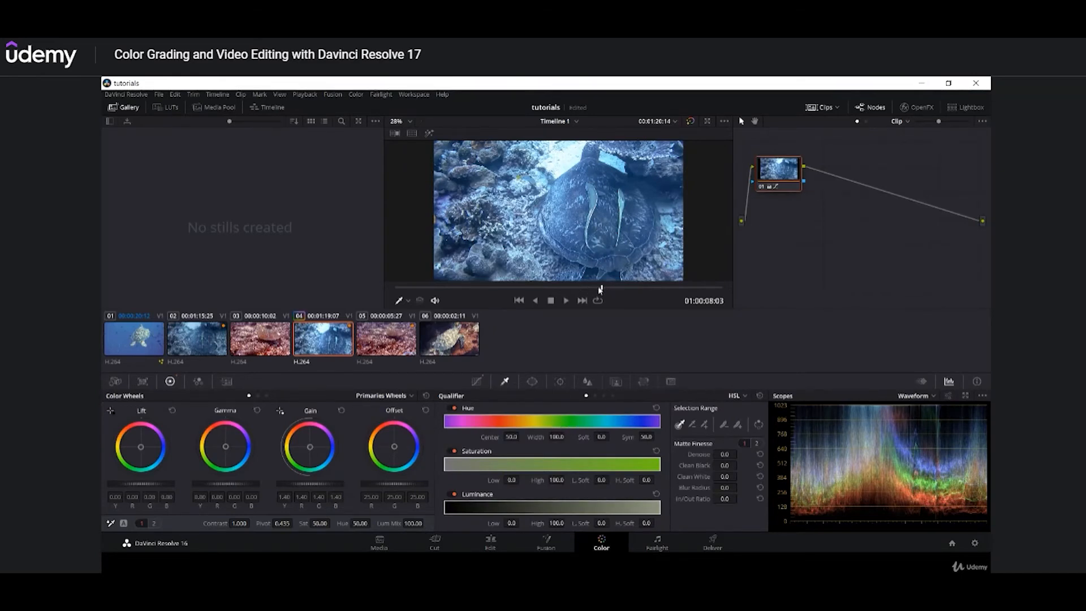
mouse_move(600, 288)
left_mouse_down()
mouse_move(562, 288)
mouse_move(667, 290)
mouse_move(581, 287)
left_mouse_up()
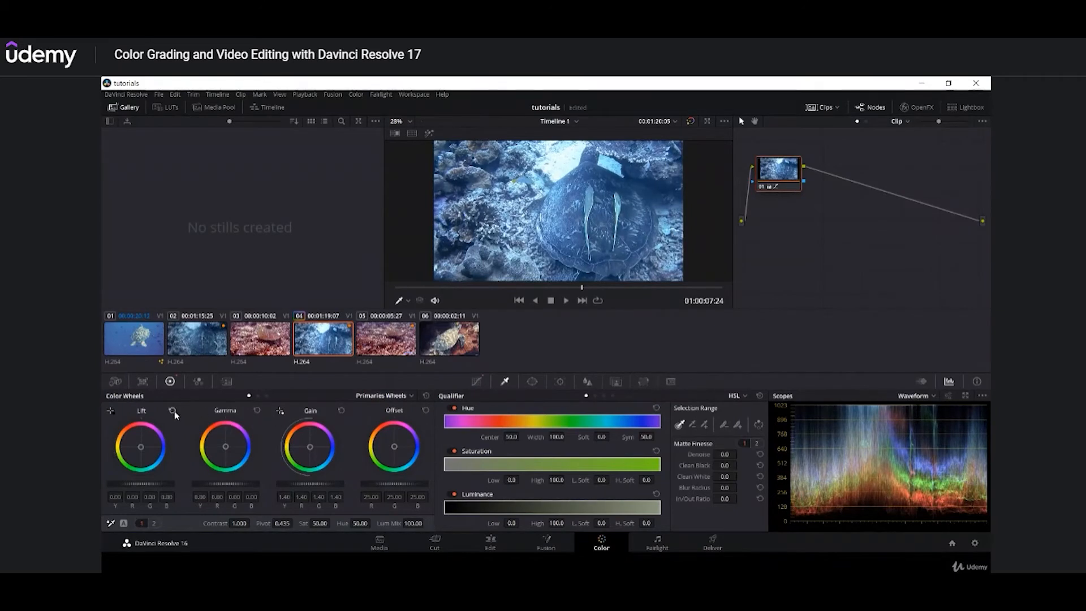
left_click(341, 410)
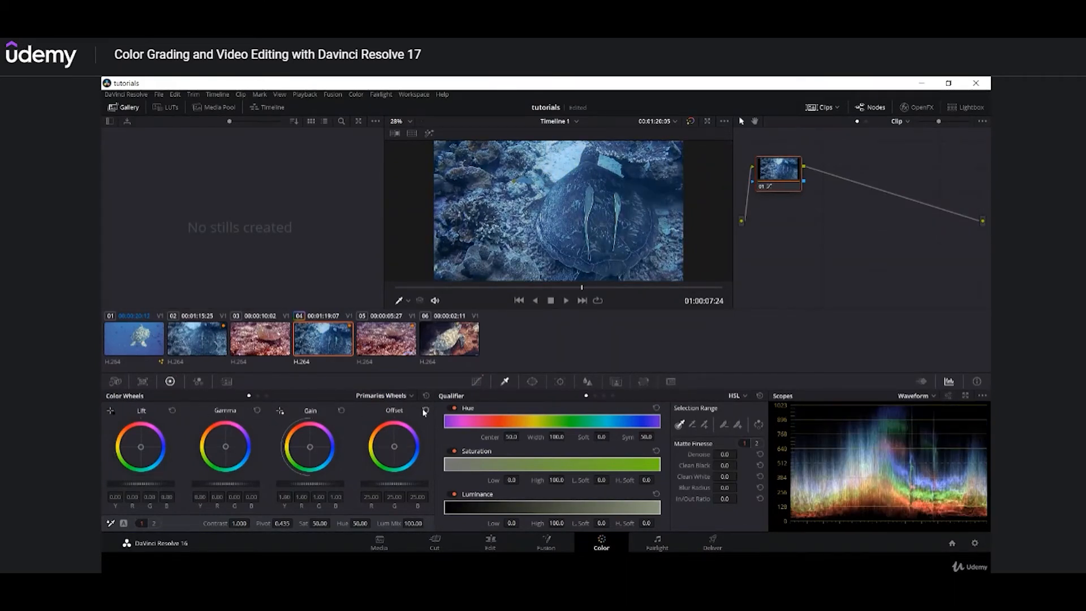
- At 01:00:07:22, qualify the pale area beside the turtle's head and tint its Gain yellow with red 1.87, green 0.90, blue 0.01
mouse_move(581, 288)
left_mouse_down()
mouse_move(548, 288)
mouse_move(569, 288)
left_mouse_up()
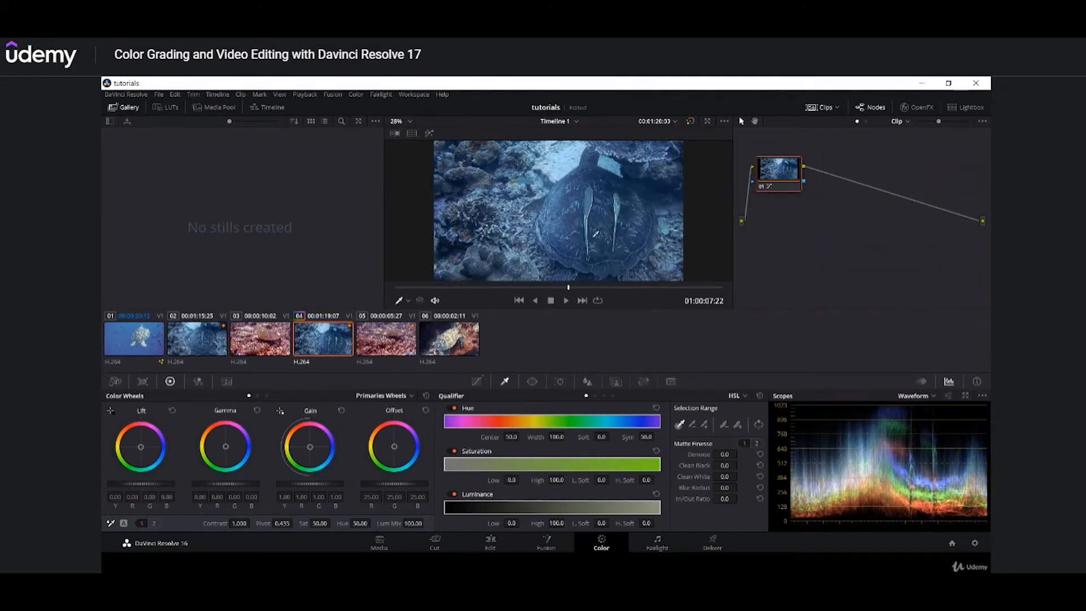
left_click(610, 163)
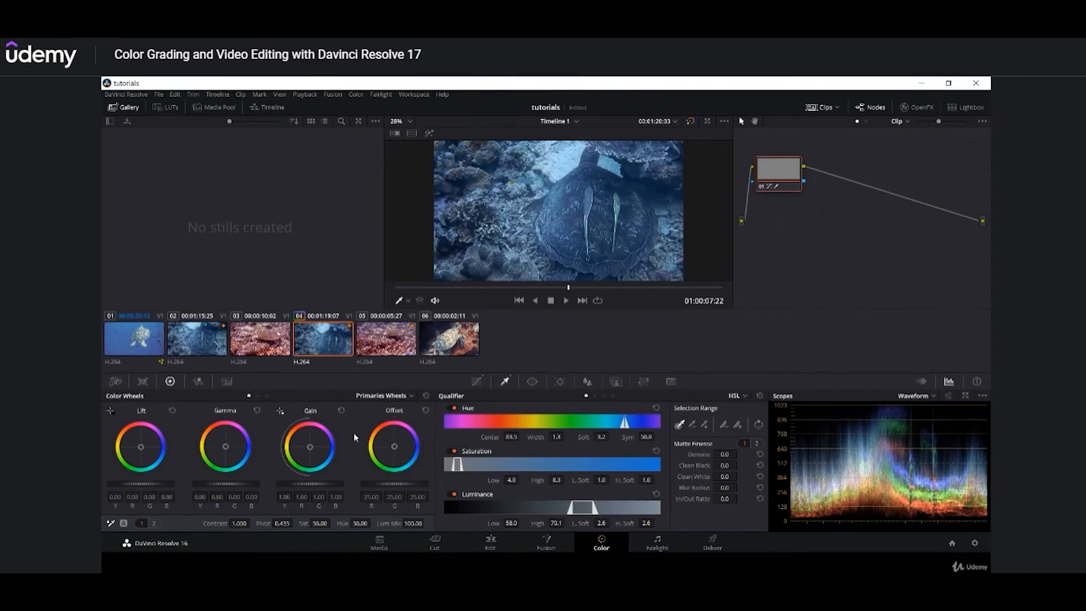
mouse_move(309, 447)
left_mouse_down()
mouse_move(307, 456)
mouse_move(297, 437)
left_mouse_up()
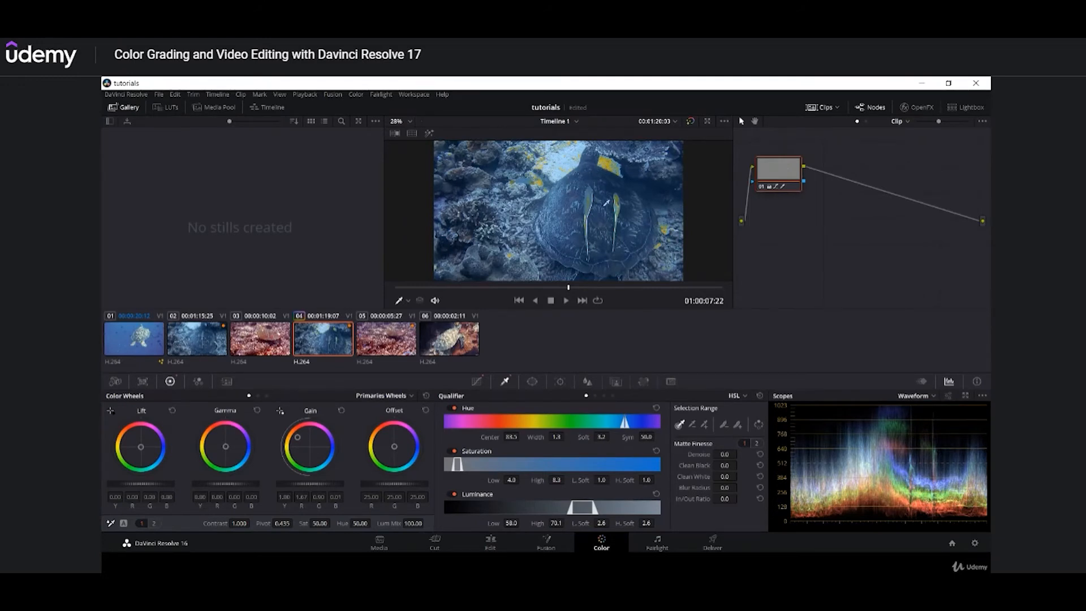
- Add a linear window on clip 04, position it over the coral beside the turtle, and soften its edge to Soft 2 8.34, Soft 3 2.67
left_click(532, 382)
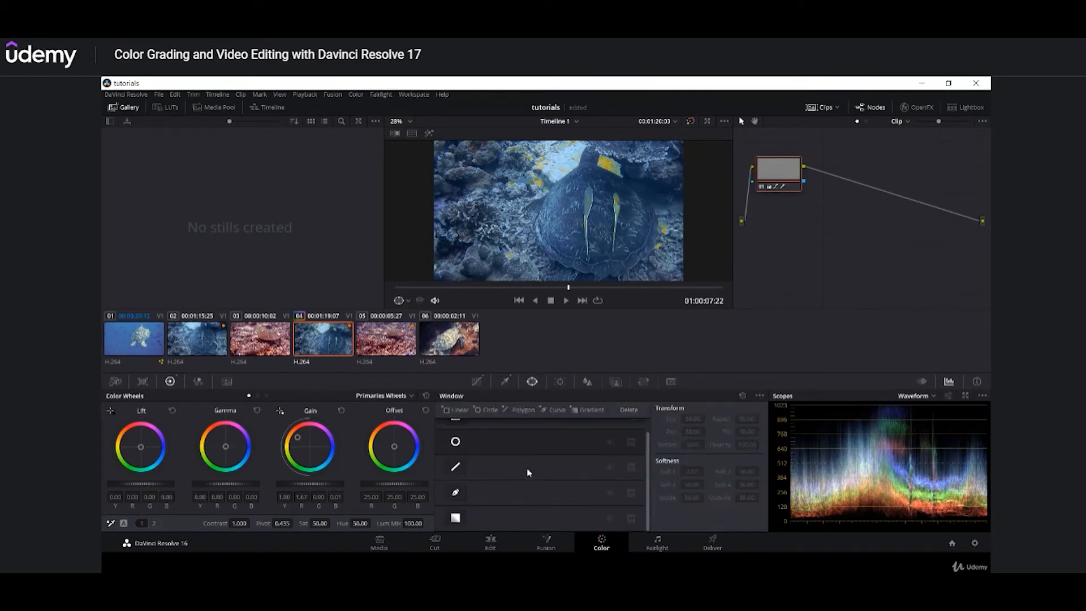
scroll(510, 466, "up", 1)
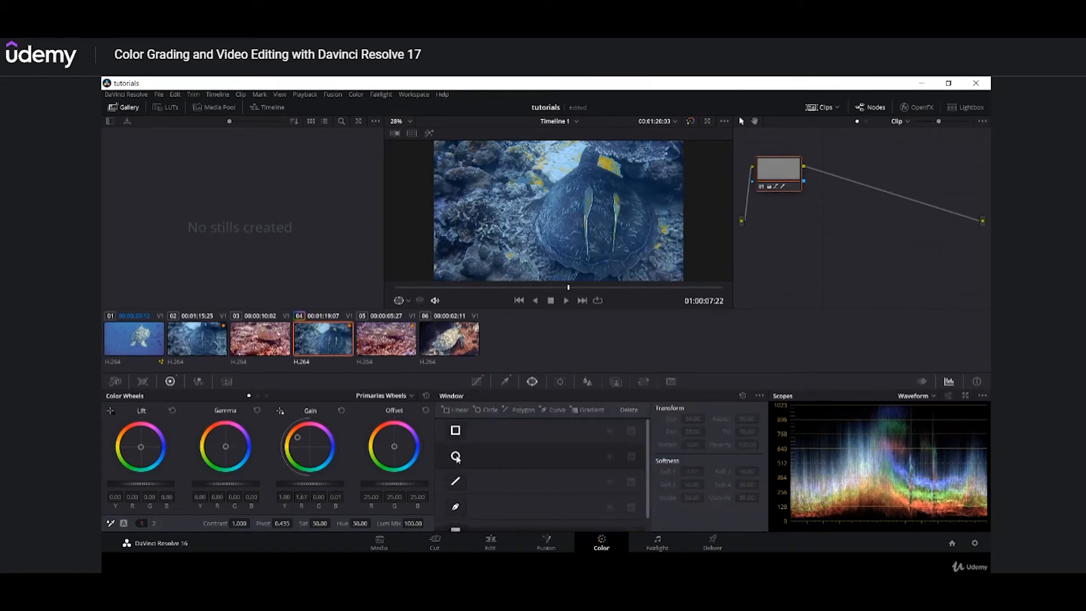
left_click(455, 431)
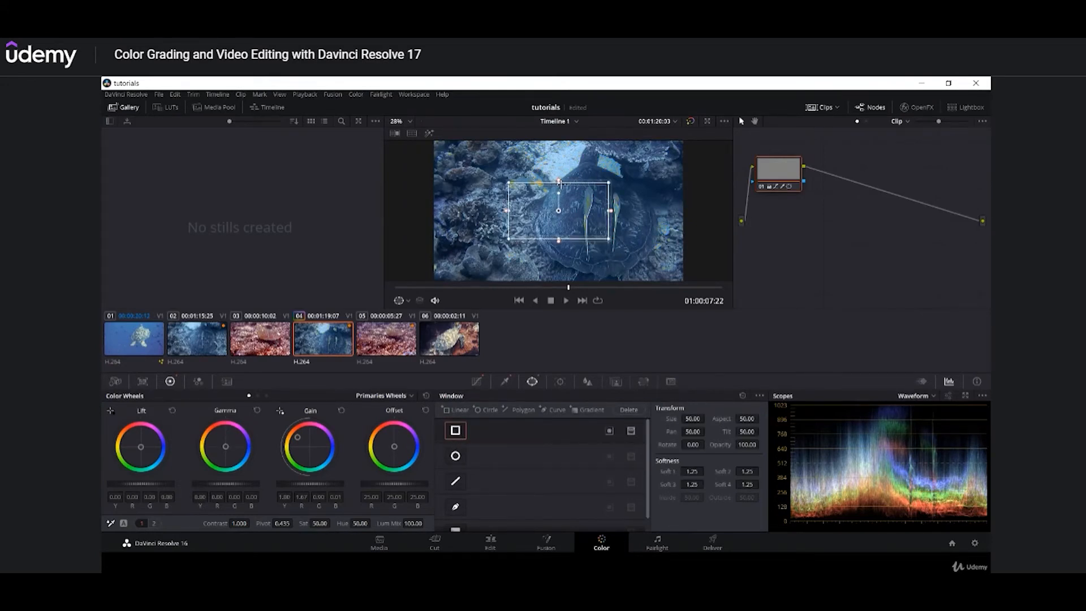
left_click_drag(559, 211, 500, 244)
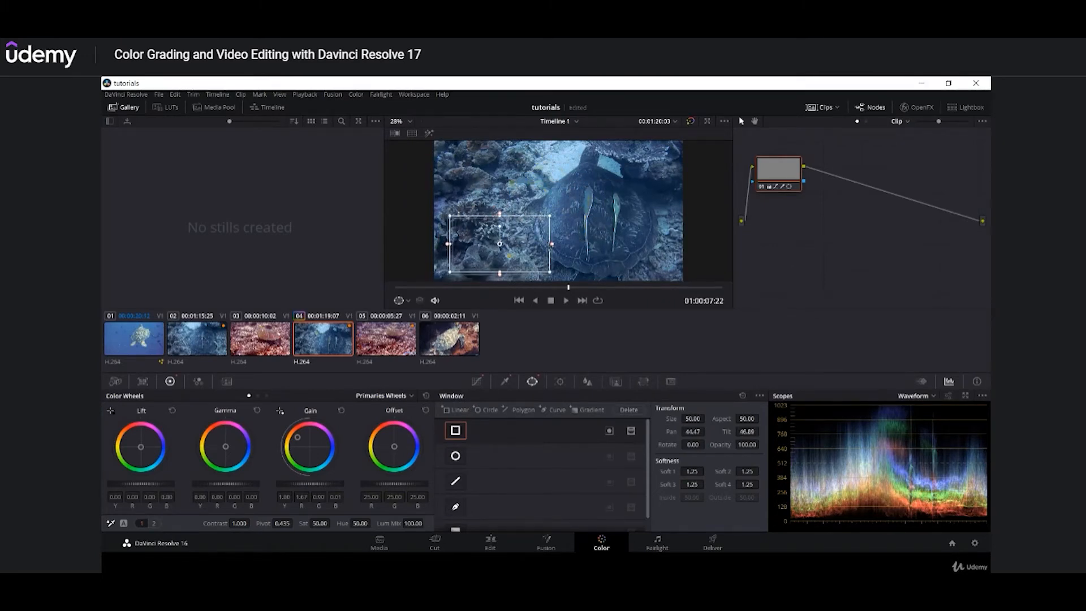
left_click_drag(552, 244, 575, 249)
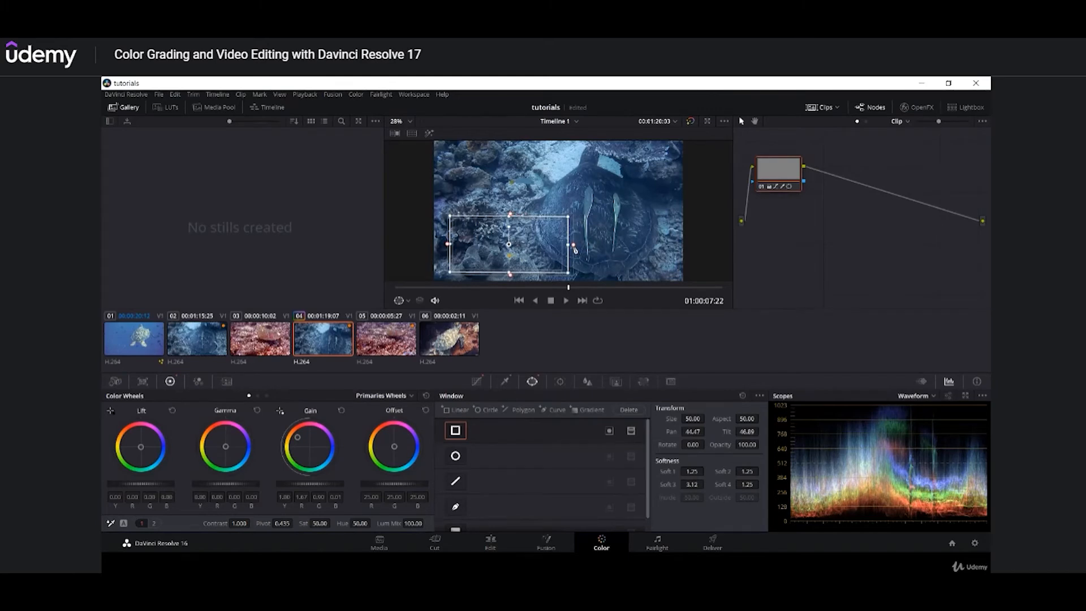
left_click_drag(509, 215, 511, 201)
mouse_move(509, 245)
left_mouse_down()
mouse_move(515, 224)
mouse_move(514, 257)
mouse_move(506, 230)
left_mouse_up()
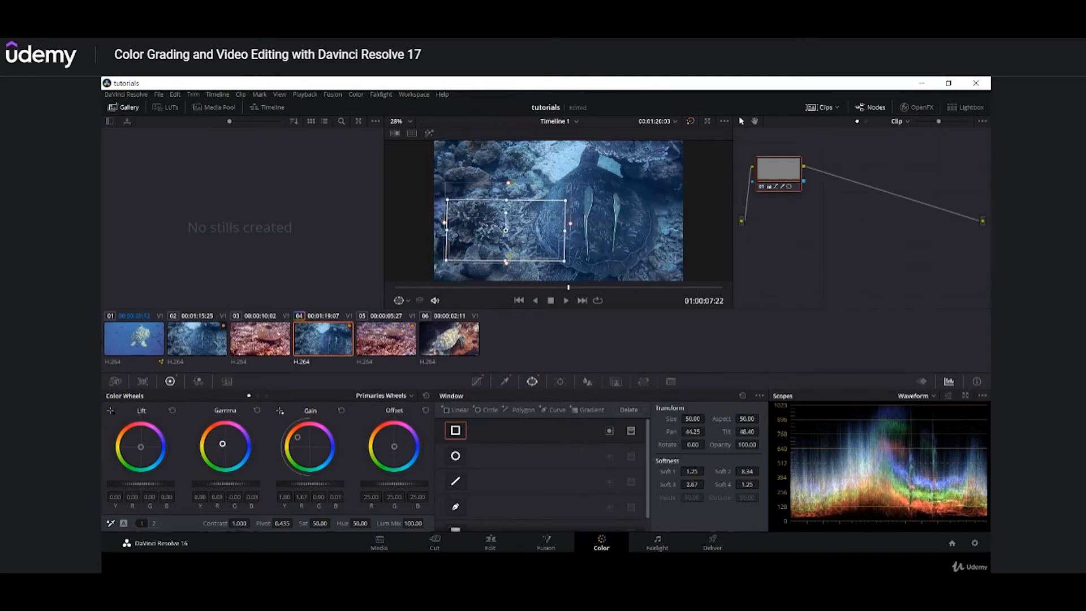
- Try shifting Gamma, Offset and Gain inside the window over the coral, and reset the Gain
left_click_drag(222, 444, 228, 445)
mouse_move(398, 445)
left_mouse_down()
mouse_move(388, 453)
mouse_move(398, 435)
mouse_move(397, 449)
left_mouse_up()
left_click_drag(309, 484, 320, 483)
left_click(341, 410)
- Move the linear window onto the turtle's shell and raise the Gain to 1.98
left_click_drag(505, 230, 605, 208)
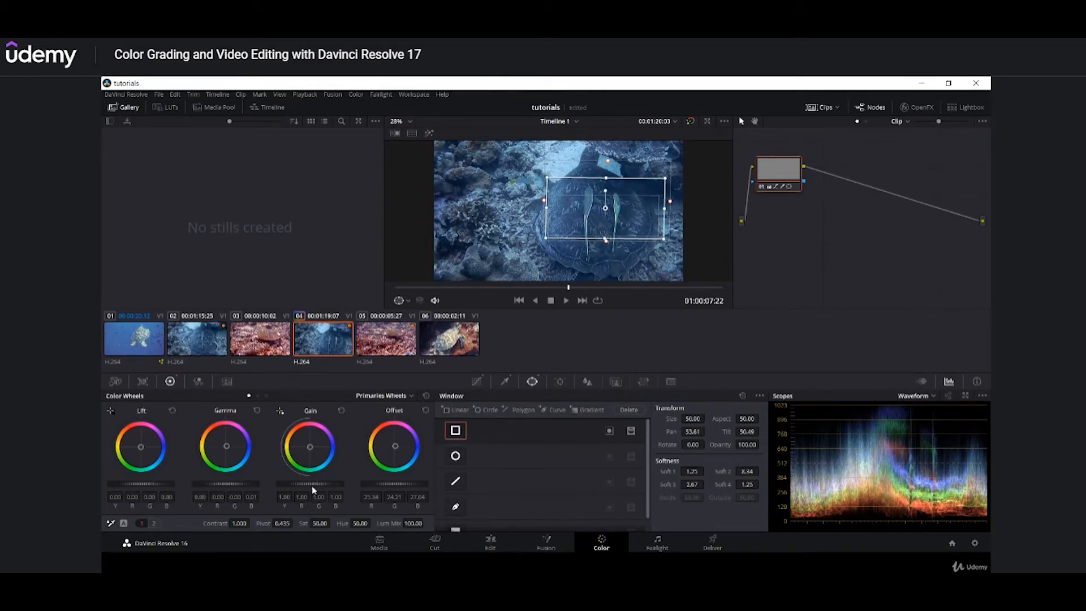
left_click_drag(311, 484, 339, 484)
left_click_drag(338, 488, 390, 484)
- Review the corrections stored in clip 04's node and delete that node
mouse_move(777, 177)
left_mouse_down()
mouse_move(786, 219)
mouse_move(790, 187)
left_mouse_up()
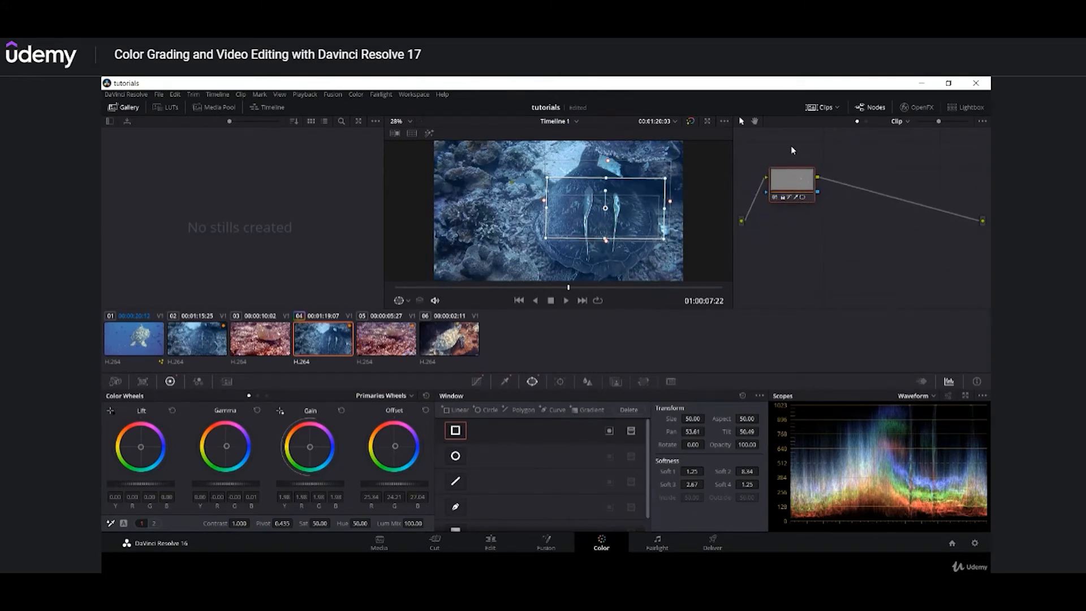
mouse_move(795, 185)
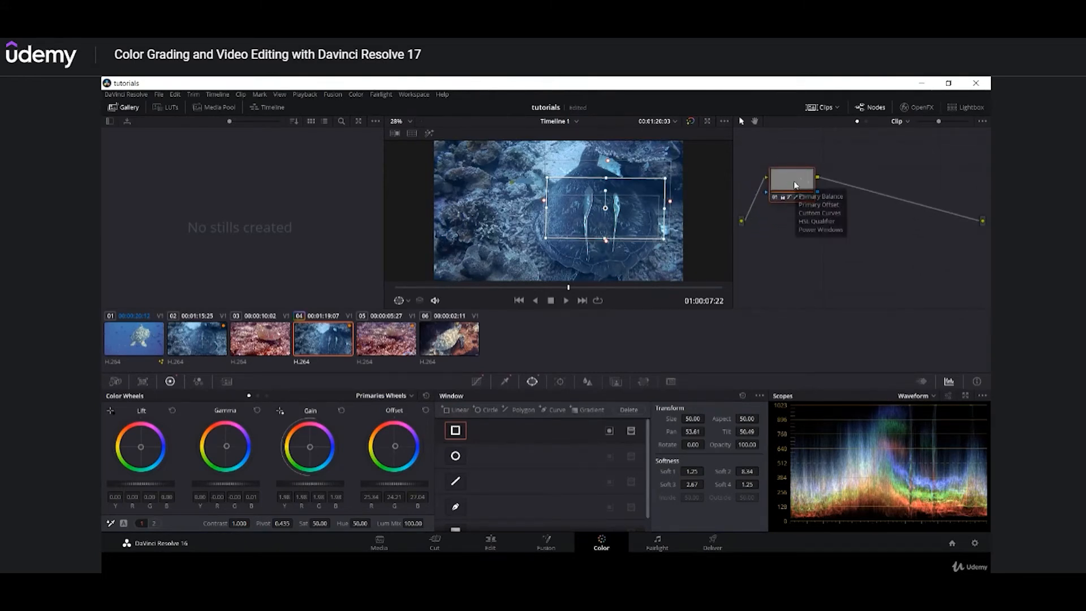
left_click(547, 543)
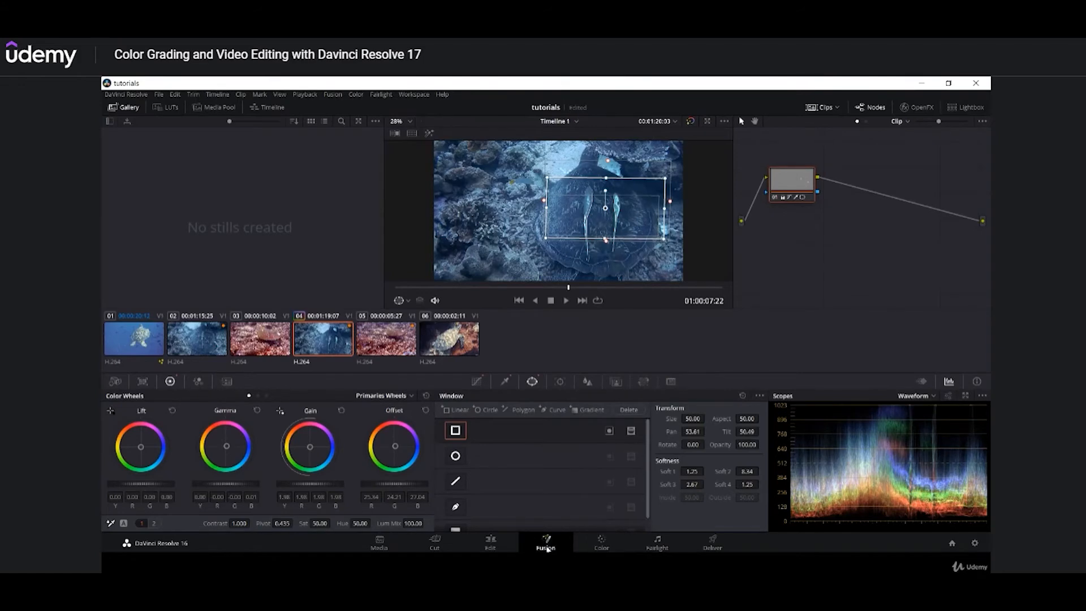
left_click(601, 543)
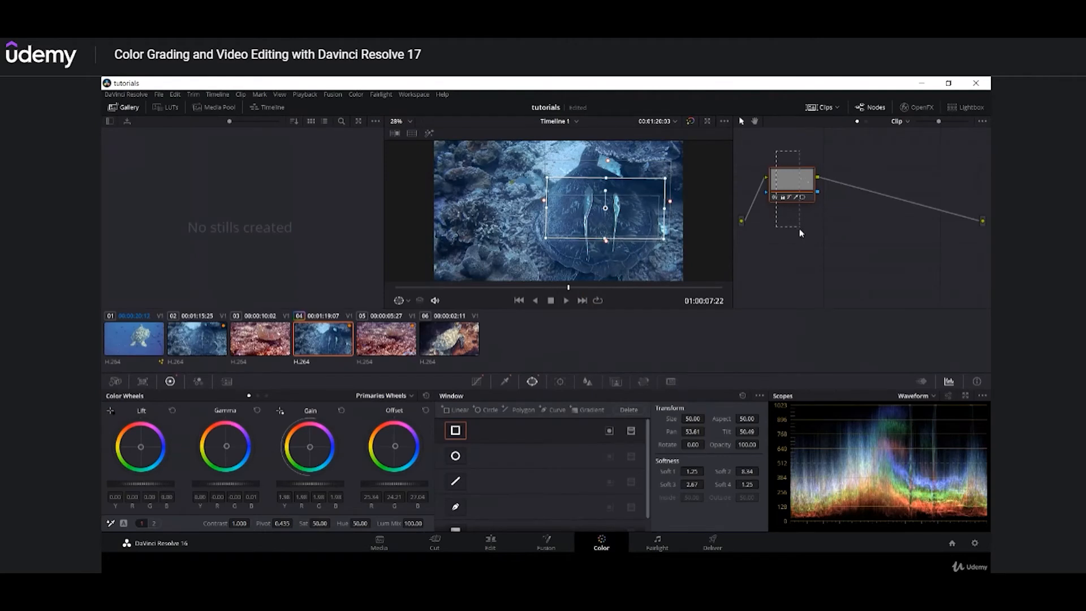
key("Delete")
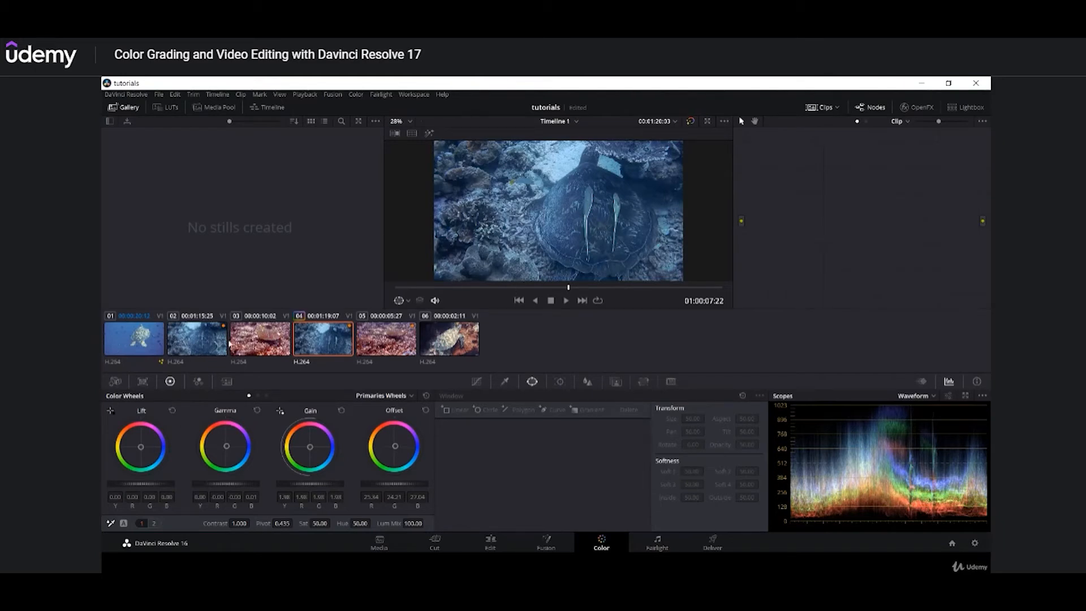
- On clip 06 at 01:00:09:22, raise node 01's Gain to 1.21
left_click(450, 352)
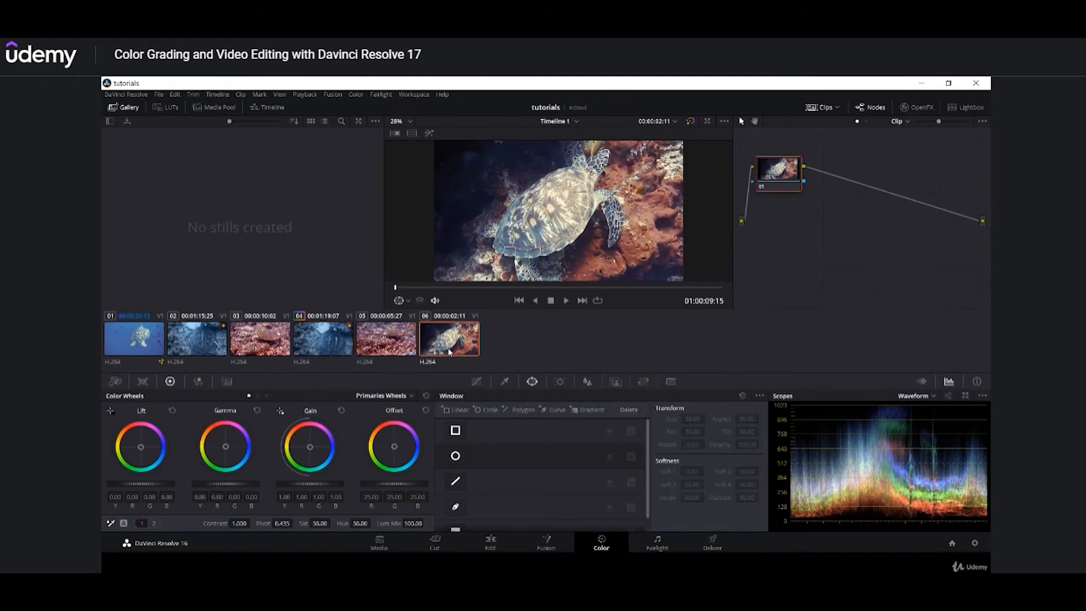
left_click(515, 288)
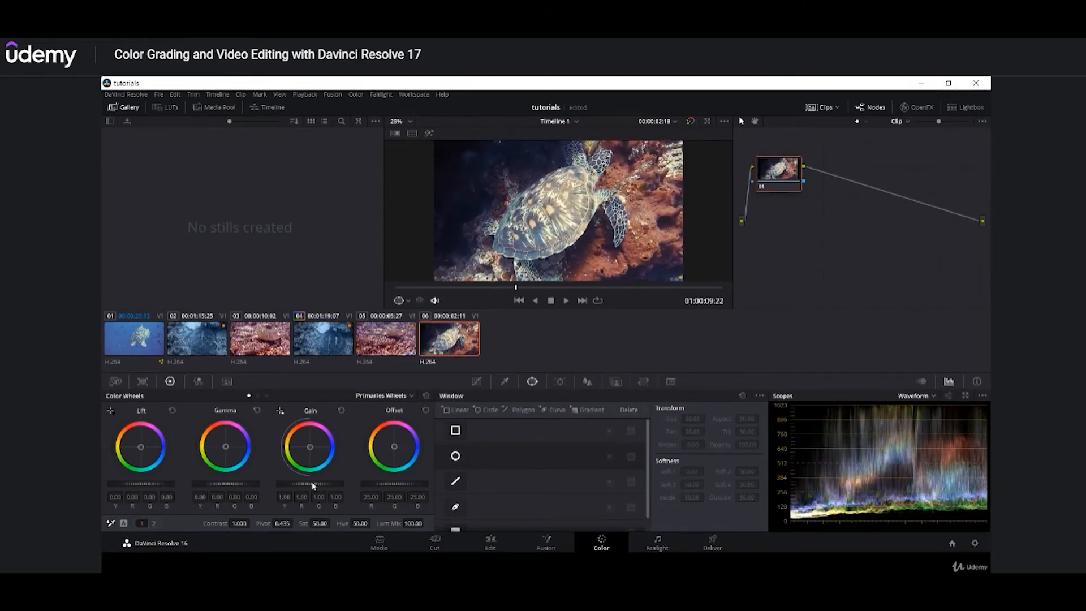
left_click_drag(310, 485, 346, 485)
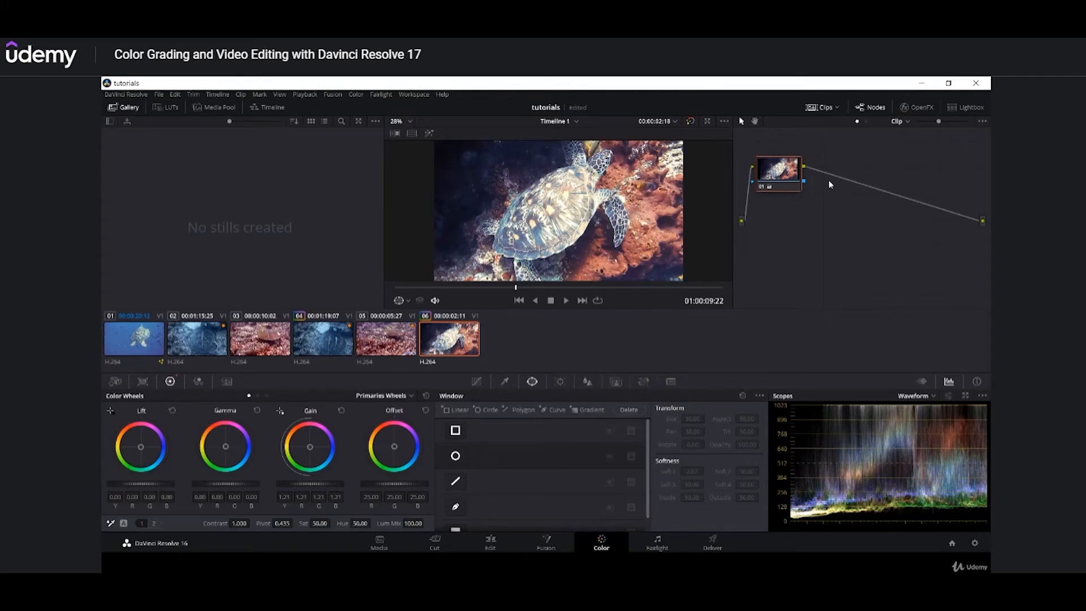
- Add a serial node with a circle window around the turtle's head at Pan 54.00, Tilt 54.42, and open the Tracker
key("alt+s")
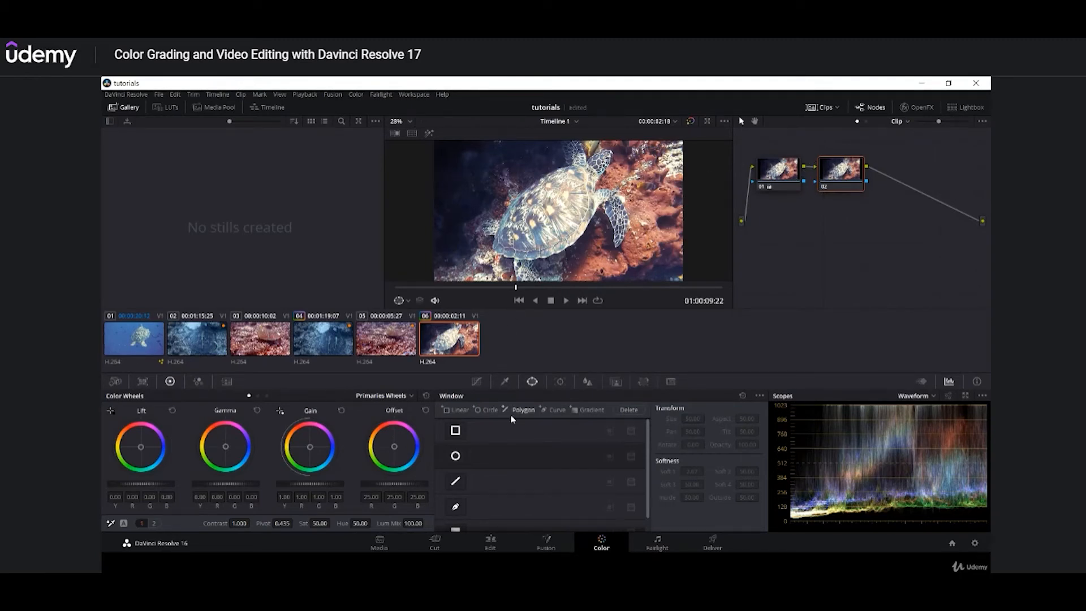
left_click(457, 458)
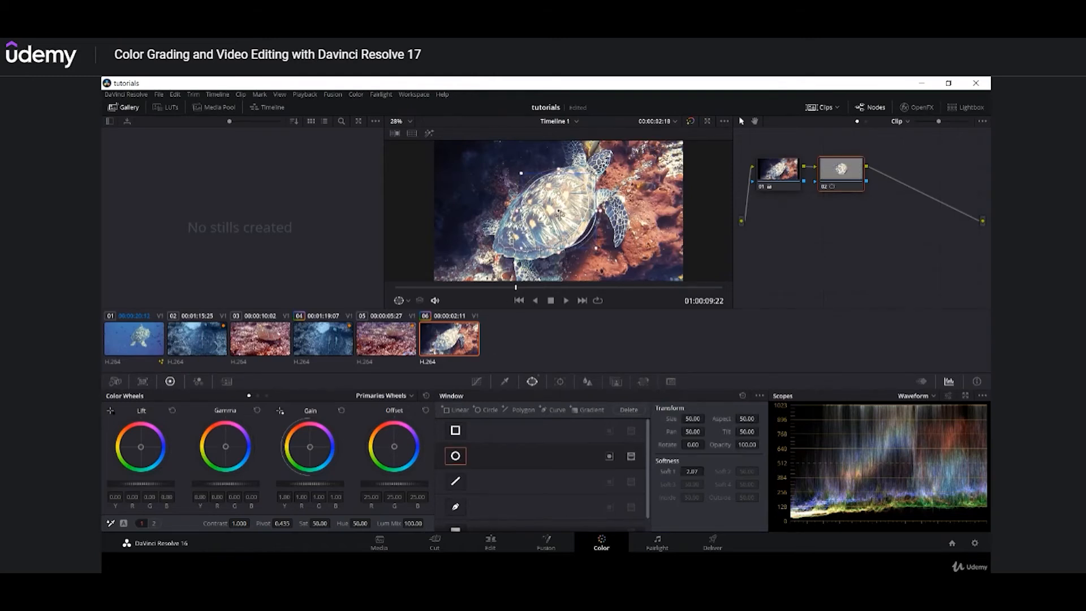
left_click_drag(560, 210, 581, 190)
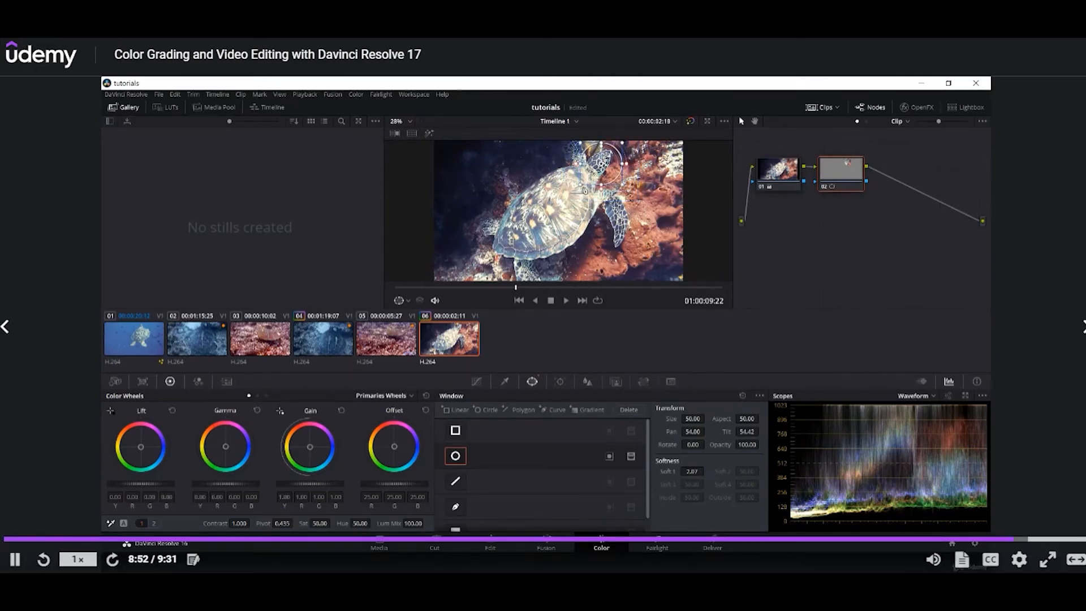
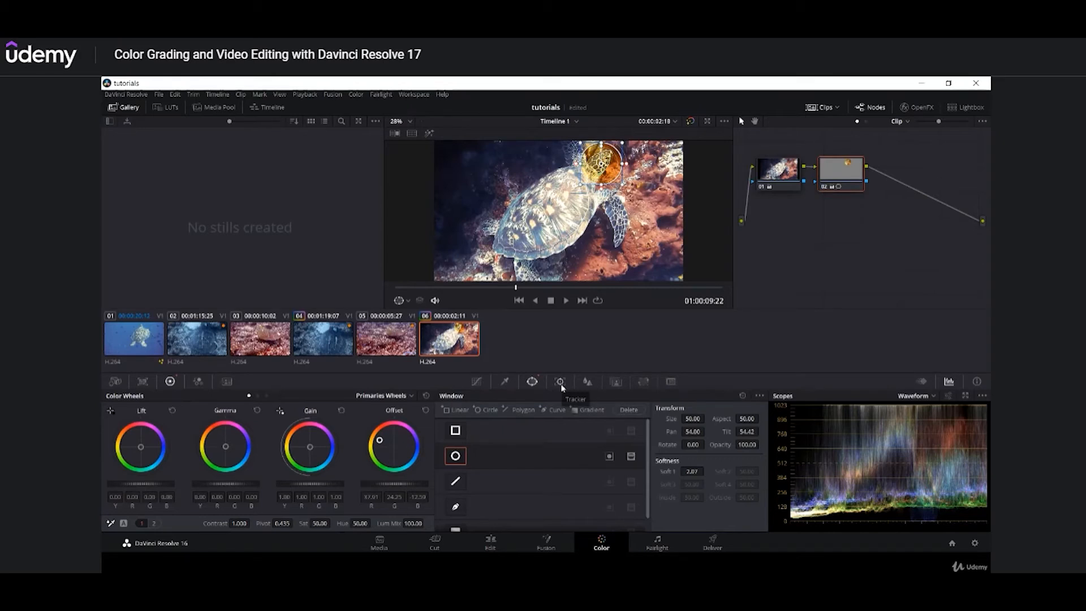
left_click(560, 383)
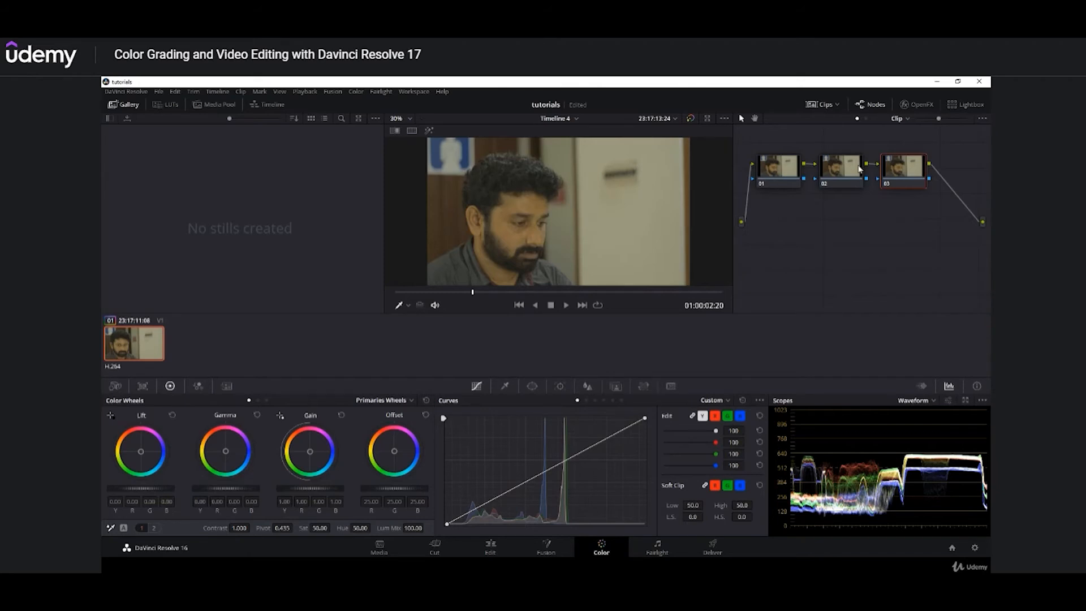
- Delete nodes 02 and 03 from the portrait clip and add two fresh serial nodes after node 01
left_click_drag(820, 213, 910, 164)
left_click_drag(908, 159, 909, 158)
key("Delete")
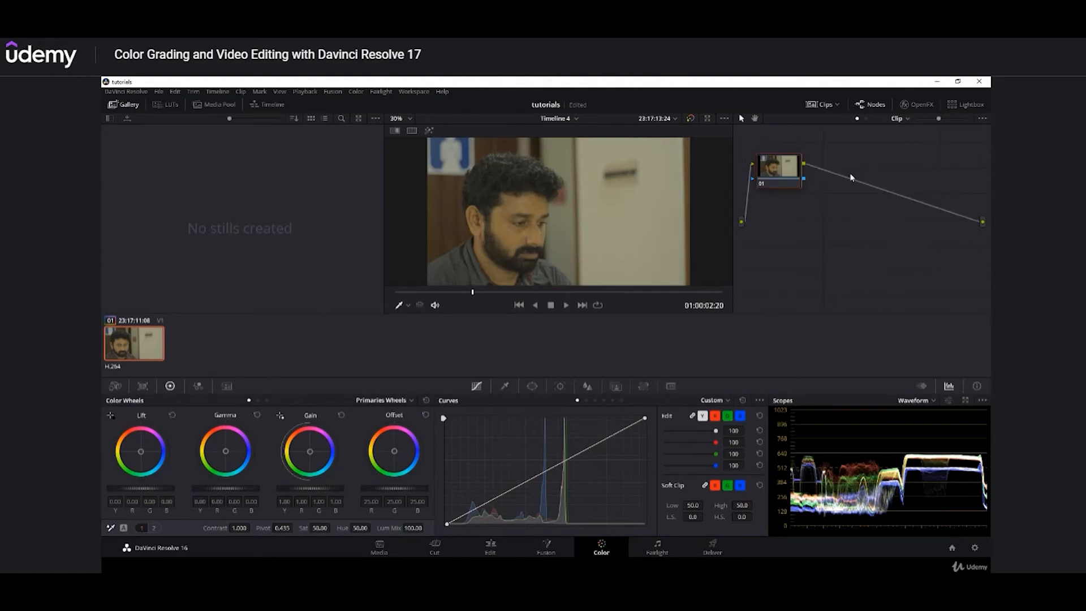
key("alt+s")
key("alt+s")
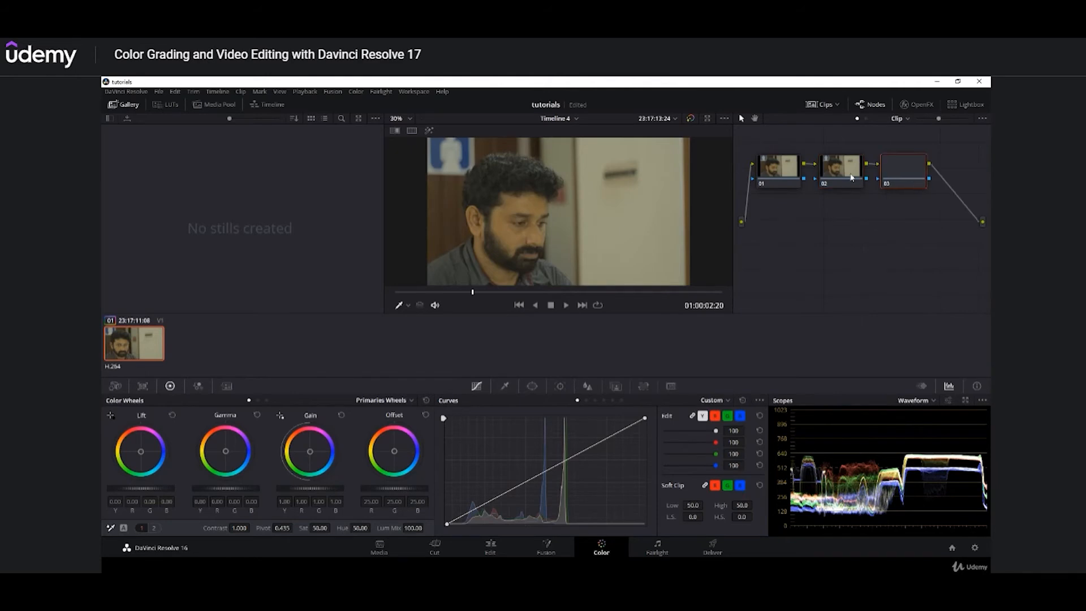
- Balance exposure in node 01 by raising the Gain to 1.48 and lowering the Lift to about -0.03
left_click(778, 171)
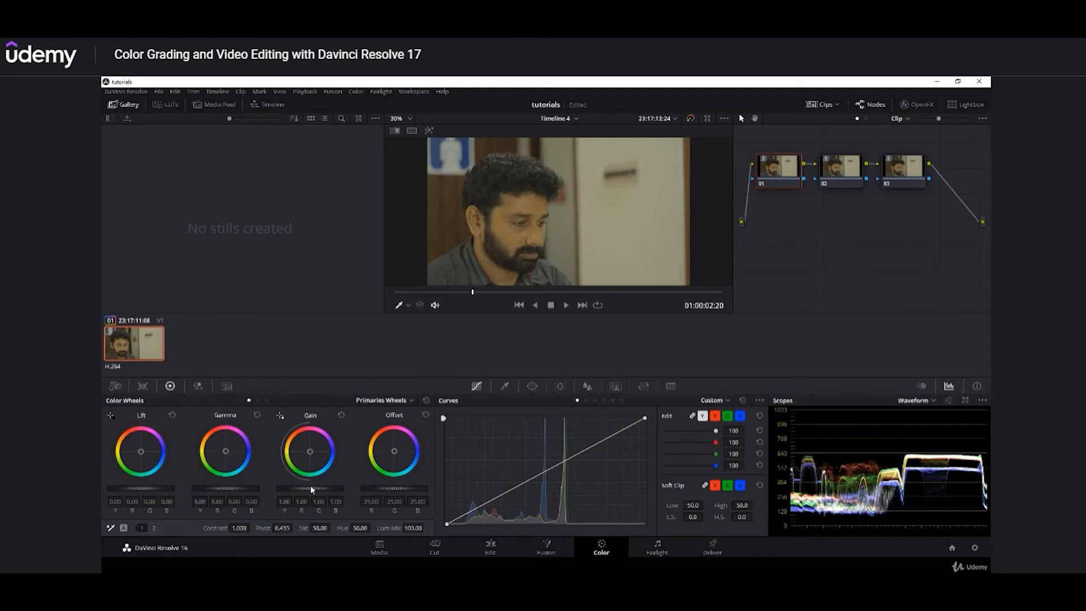
left_click_drag(310, 488, 315, 488)
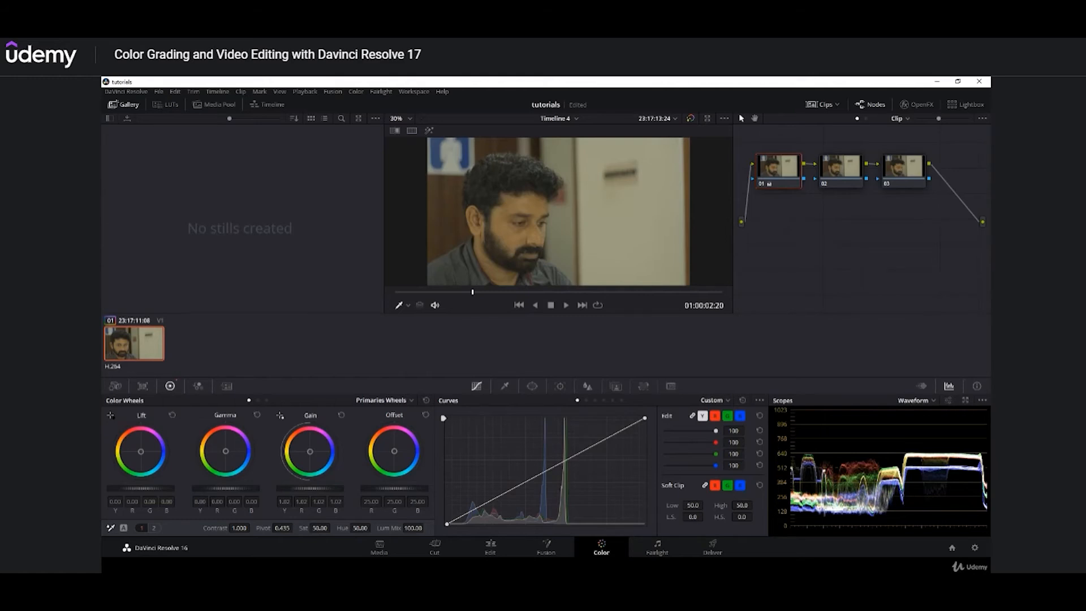
left_click_drag(310, 488, 359, 488)
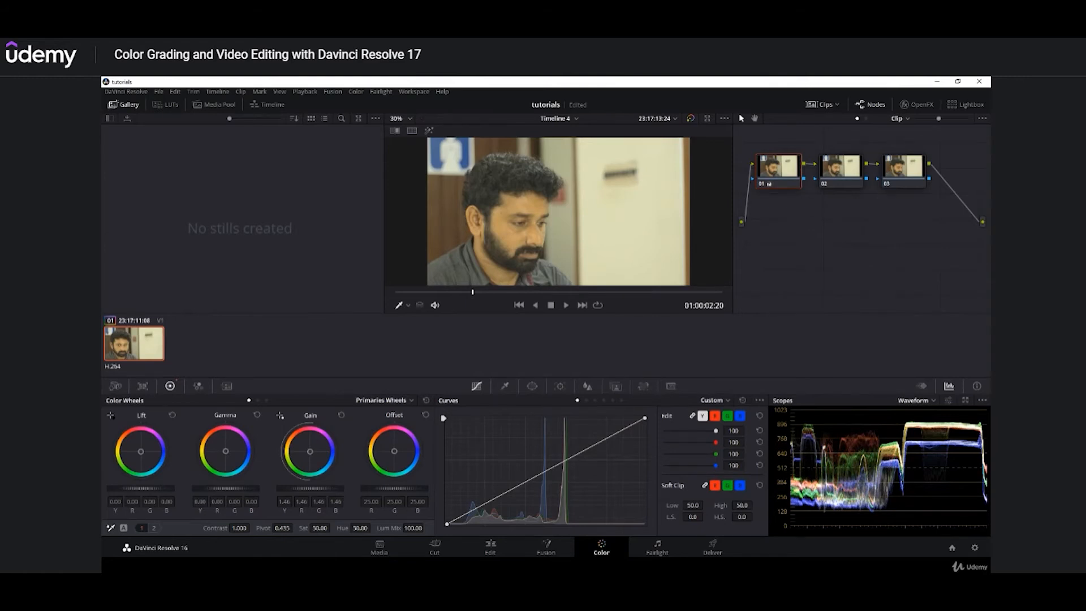
left_click_drag(310, 488, 312, 488)
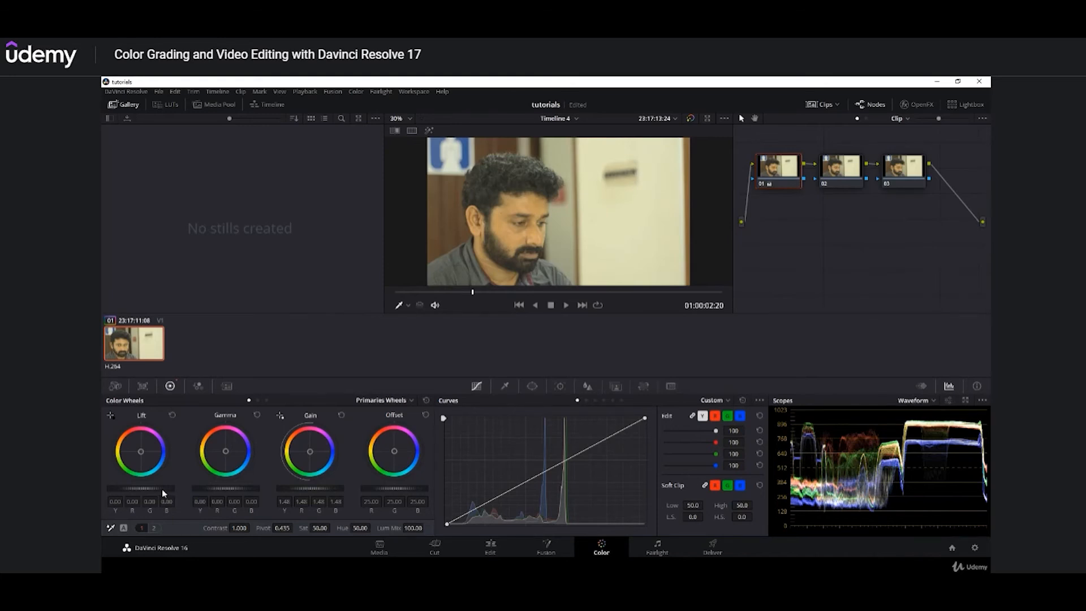
left_click_drag(160, 488, 171, 488)
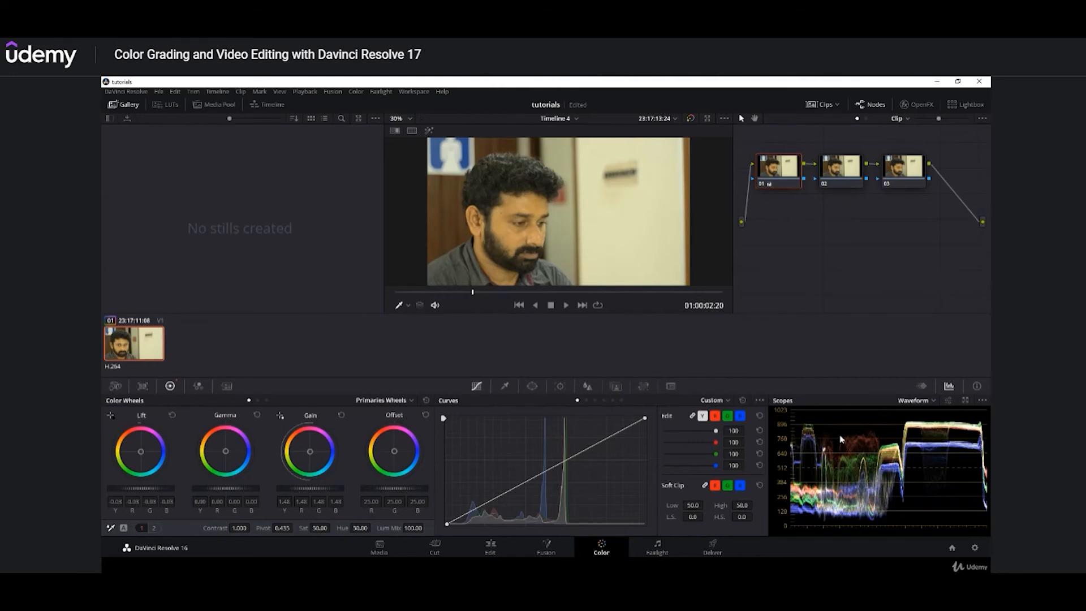
- In node 02, show the Parade scope and shift the blue curve's white point inward to raise the blue highlights
left_click(840, 168)
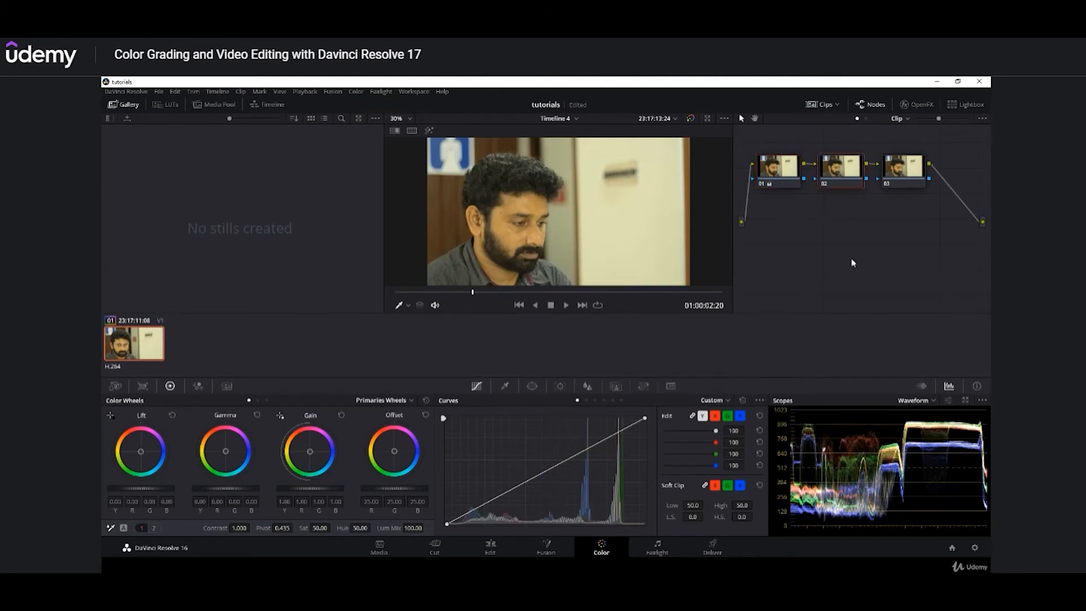
left_click(913, 400)
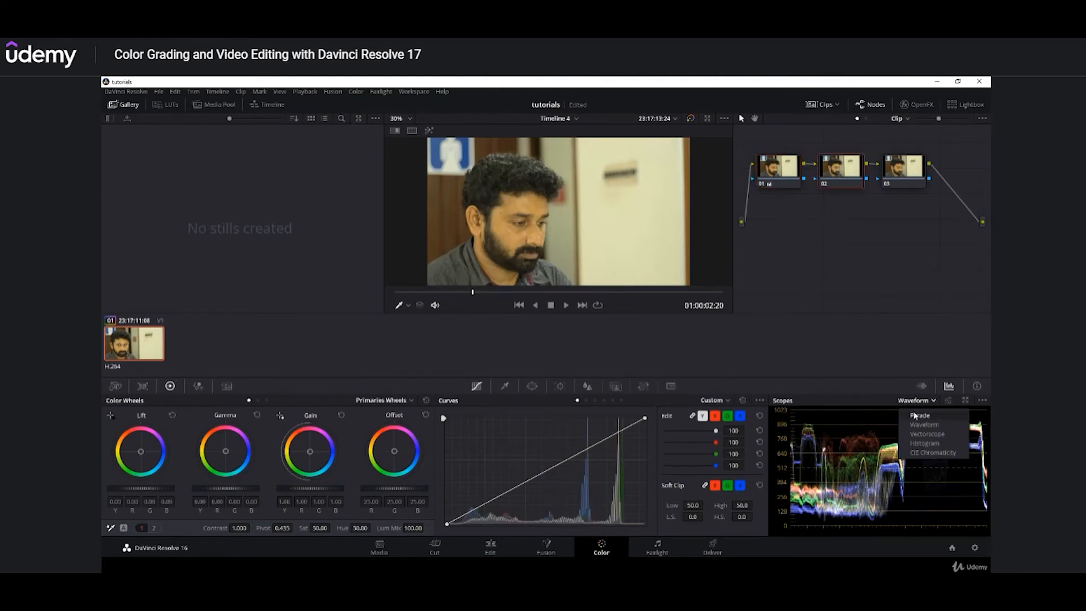
left_click(914, 415)
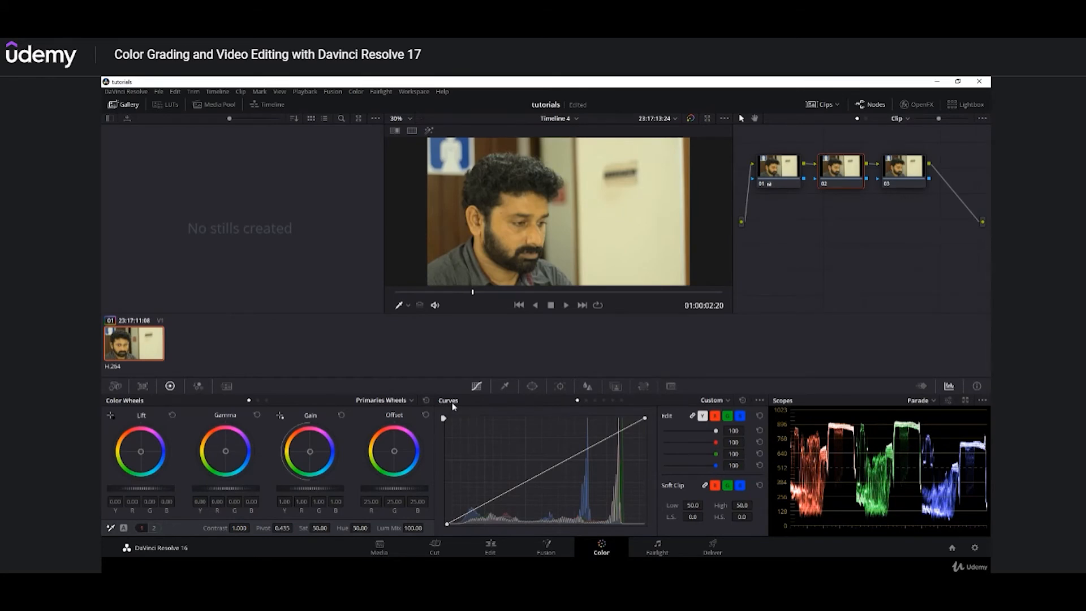
left_click(741, 417)
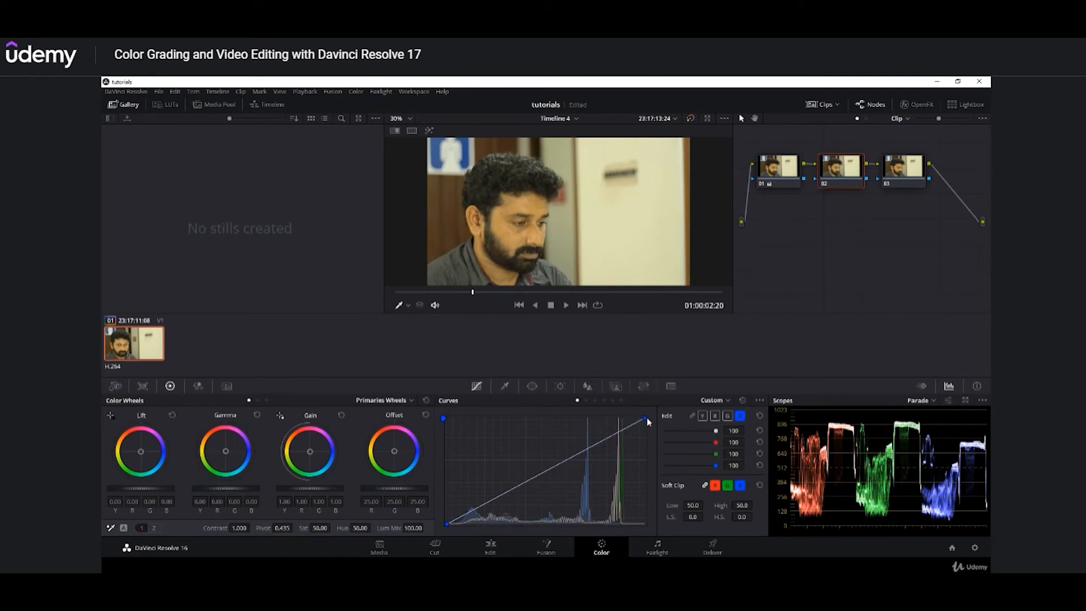
left_click_drag(645, 419, 645, 420)
left_click_drag(644, 420, 623, 417)
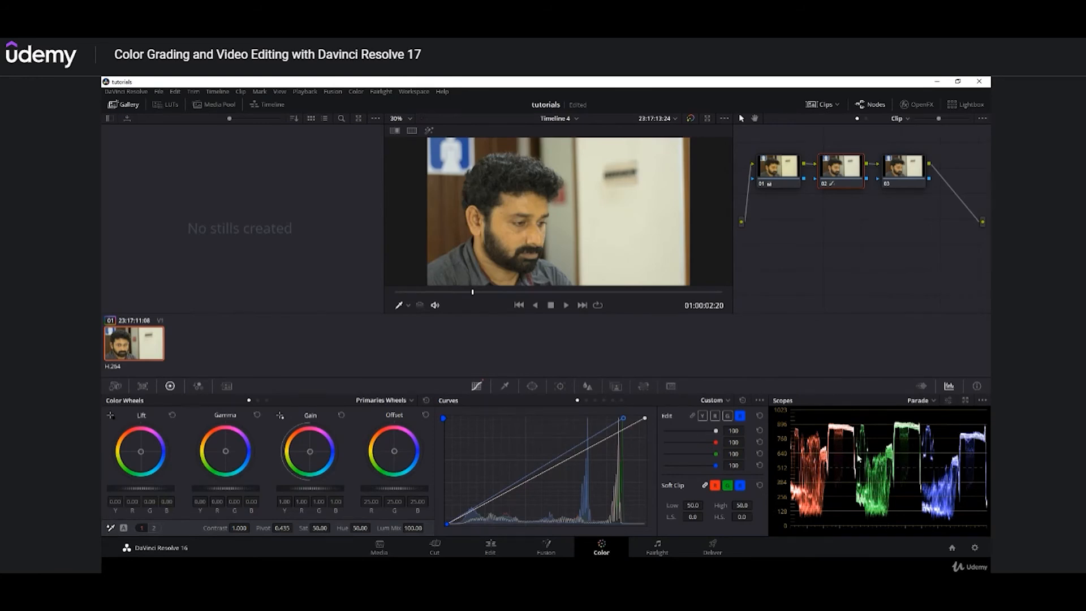
- Select node 03, switch the scope to Vectorscope, and check its display settings for the skin tone indicator
left_click(895, 169)
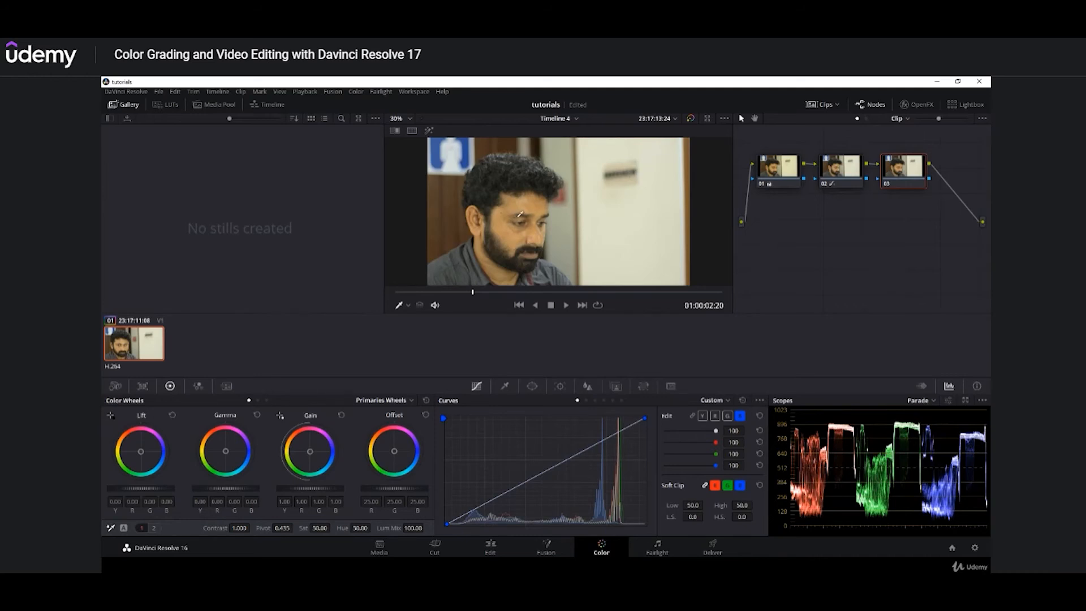
left_click(929, 401)
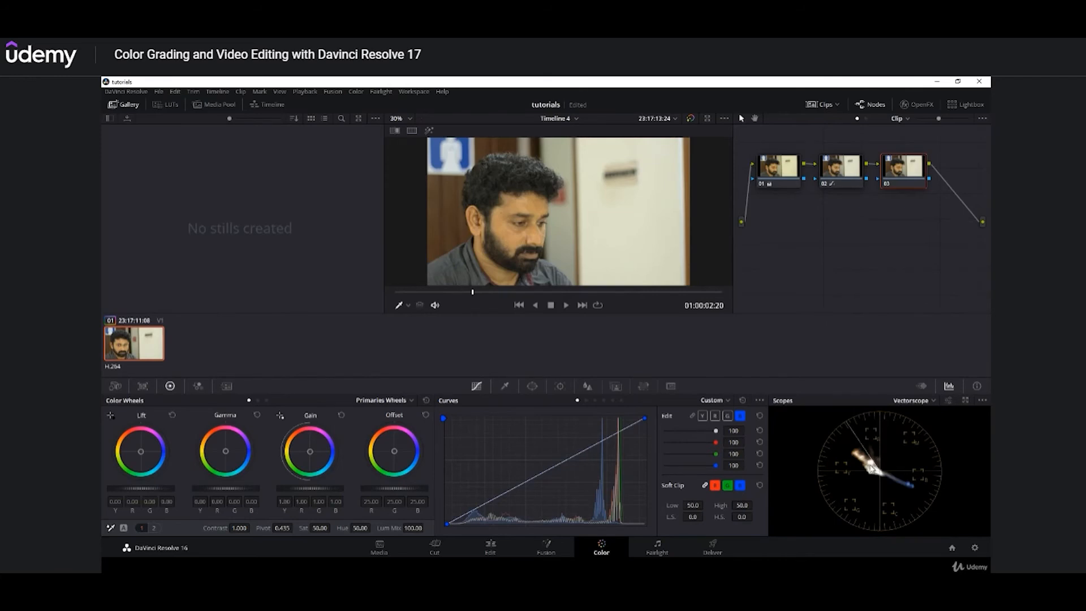
left_click(947, 400)
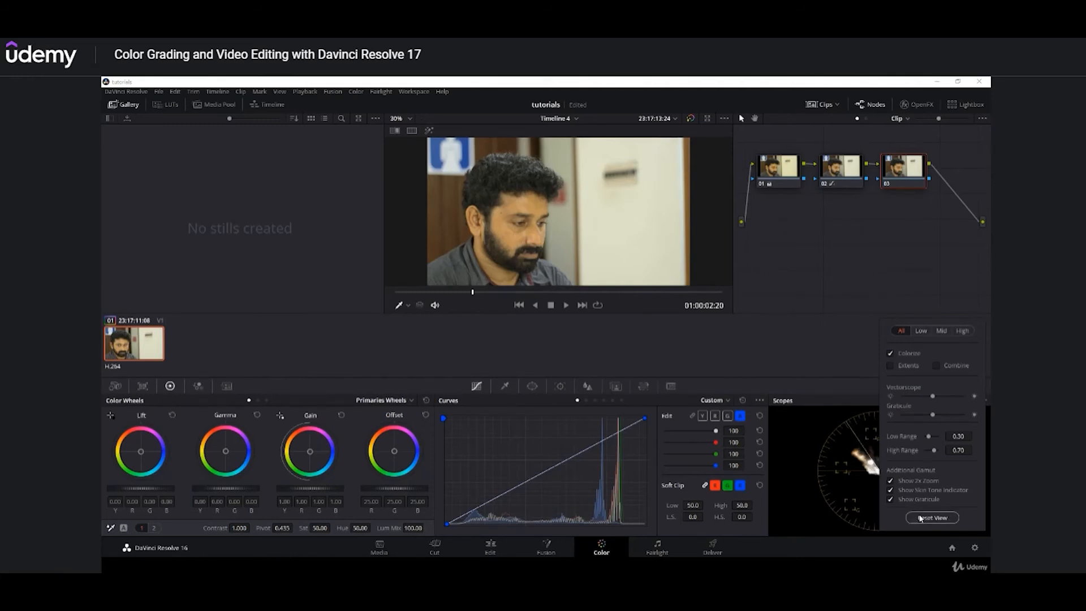
left_click(839, 461)
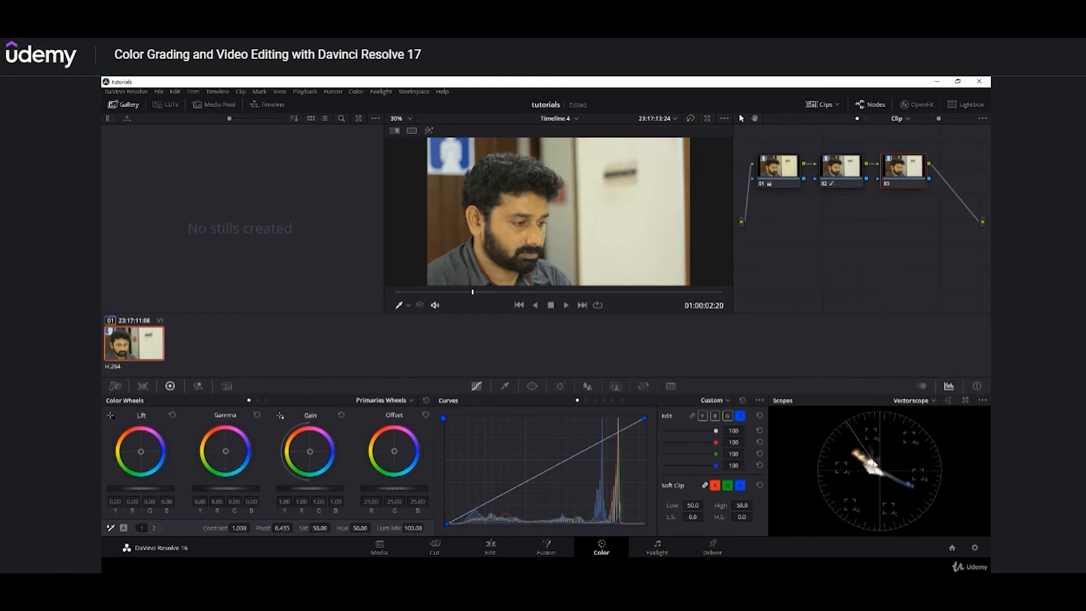
- Raise the saturation in node 03 to 54.80 and check the Vectorscope at several frames of the portrait clip
left_click_drag(506, 293, 534, 293)
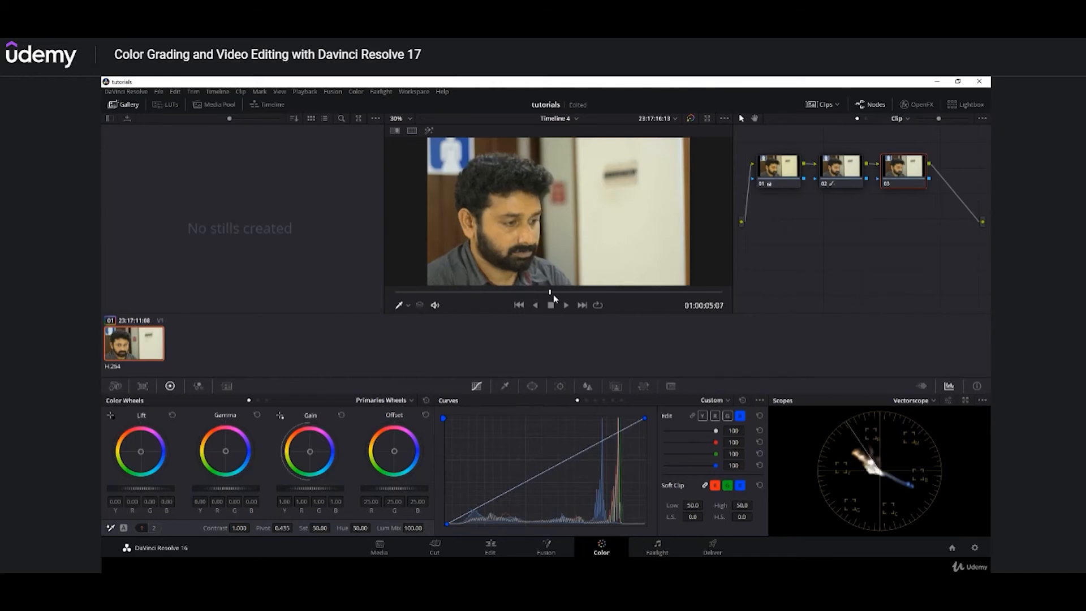
mouse_move(631, 304)
left_mouse_down()
mouse_move(677, 306)
mouse_move(641, 305)
left_mouse_up()
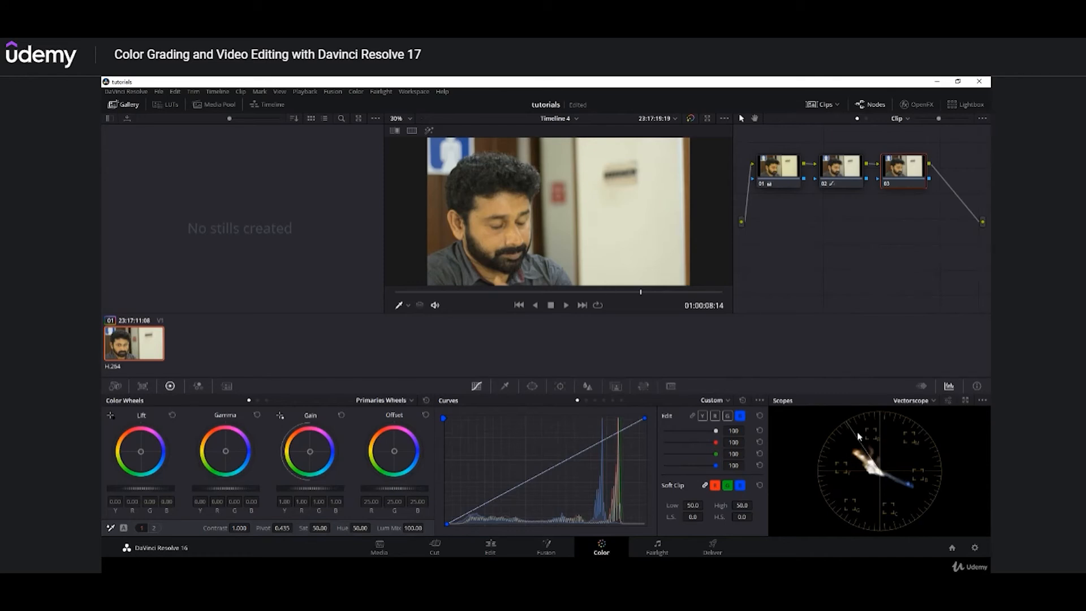
left_click_drag(628, 291, 667, 295)
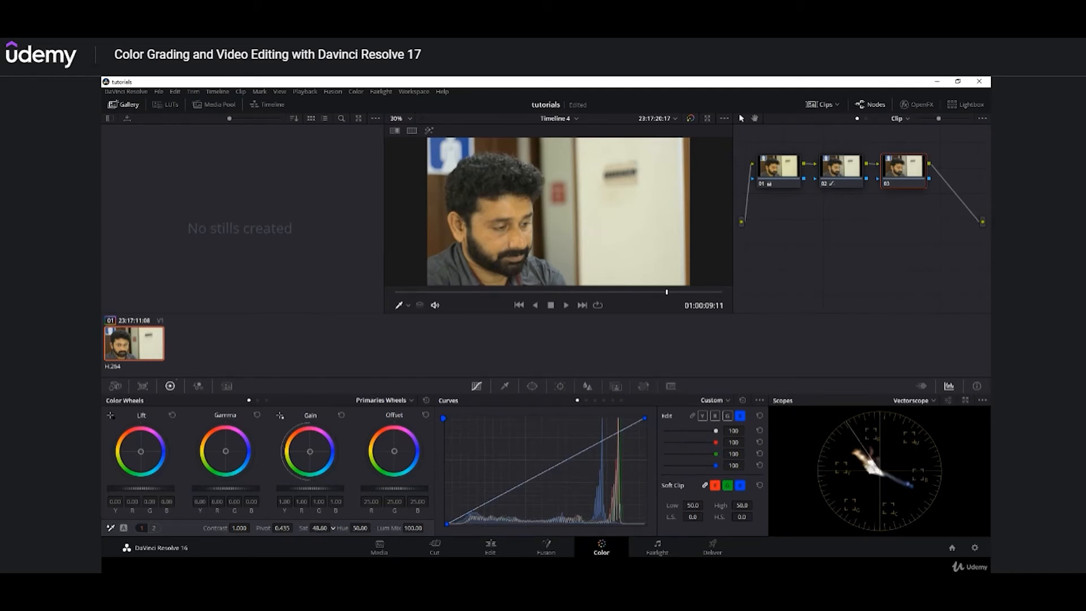
left_click_drag(334, 528, 333, 528)
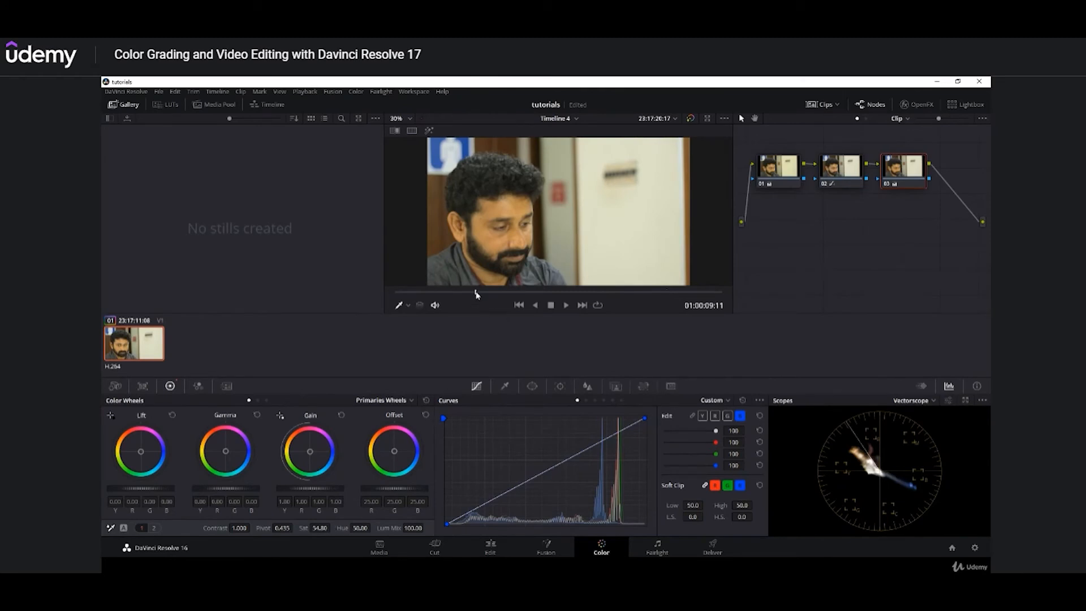
left_click_drag(477, 292, 666, 309)
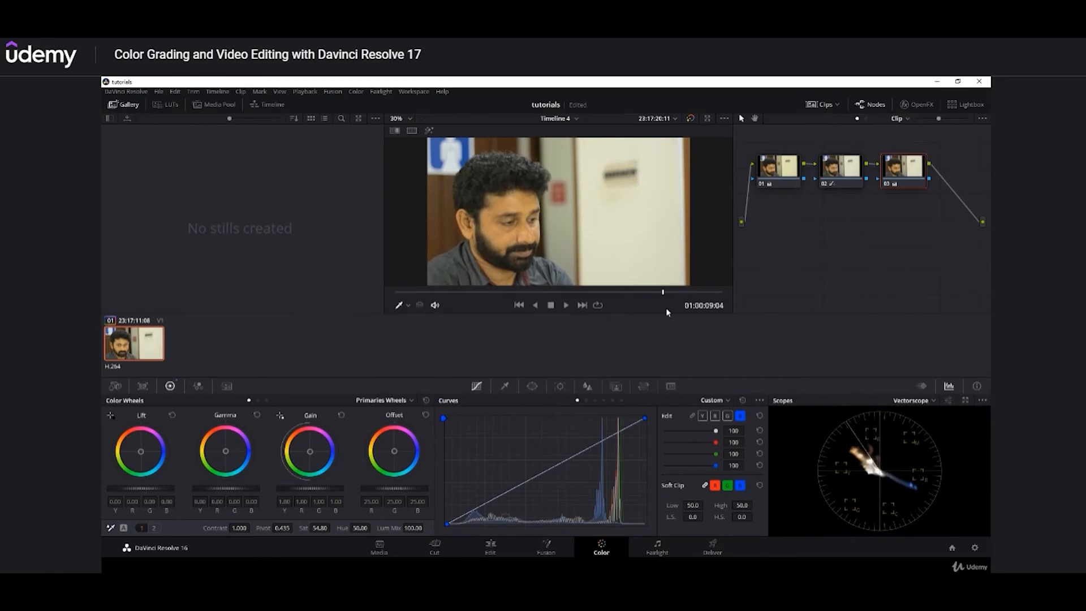
left_click_drag(666, 309, 634, 308)
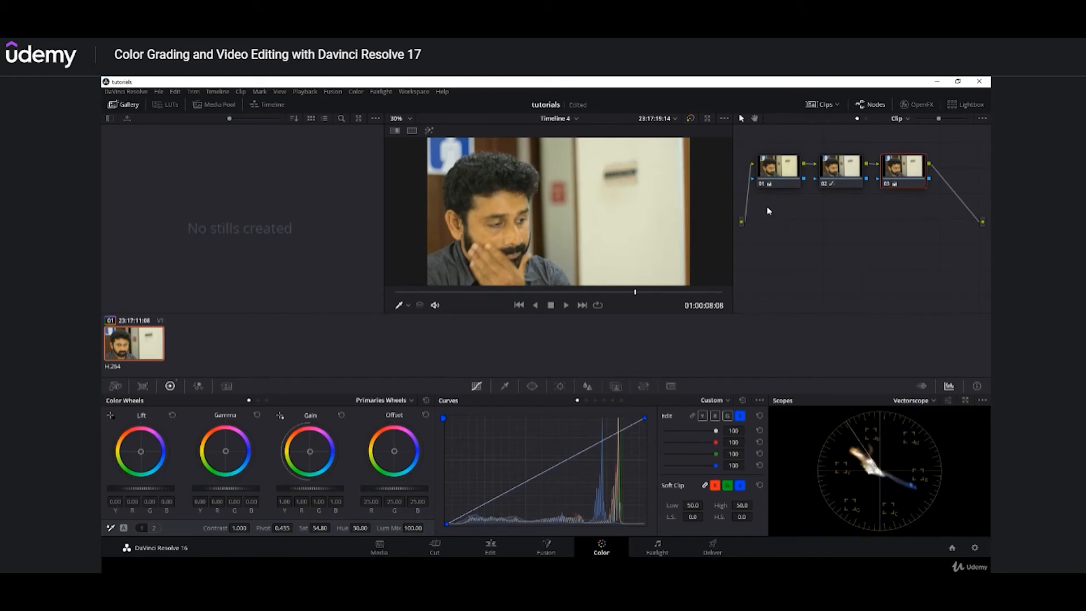
left_click(479, 292)
left_click_drag(480, 292, 471, 292)
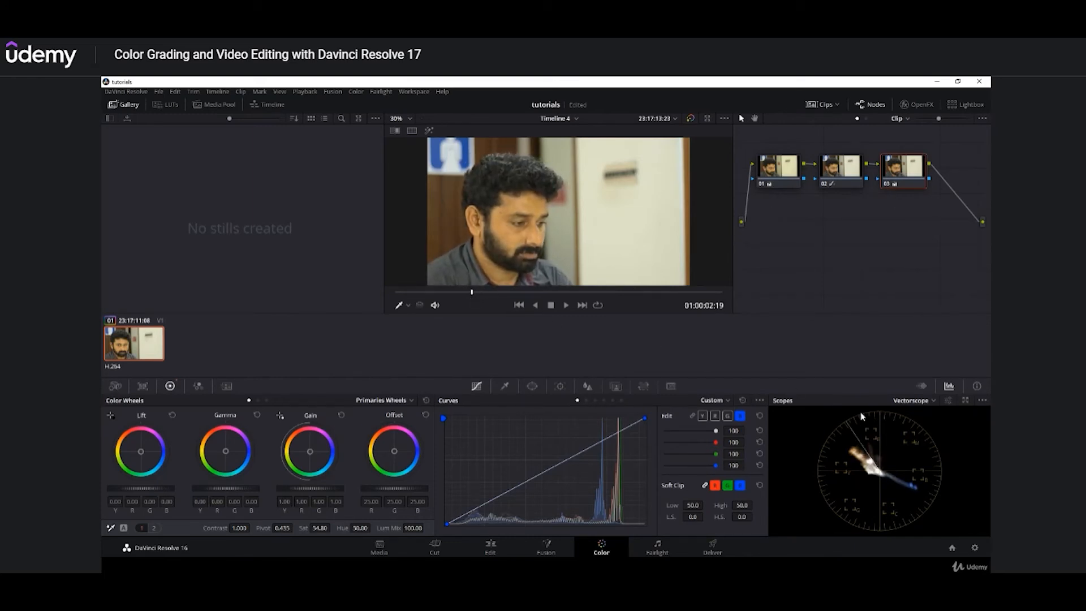
- Review nodes 01, 02 and 03 using the Waveform scope for exposure and the Parade scope for colour balance
left_click(911, 402)
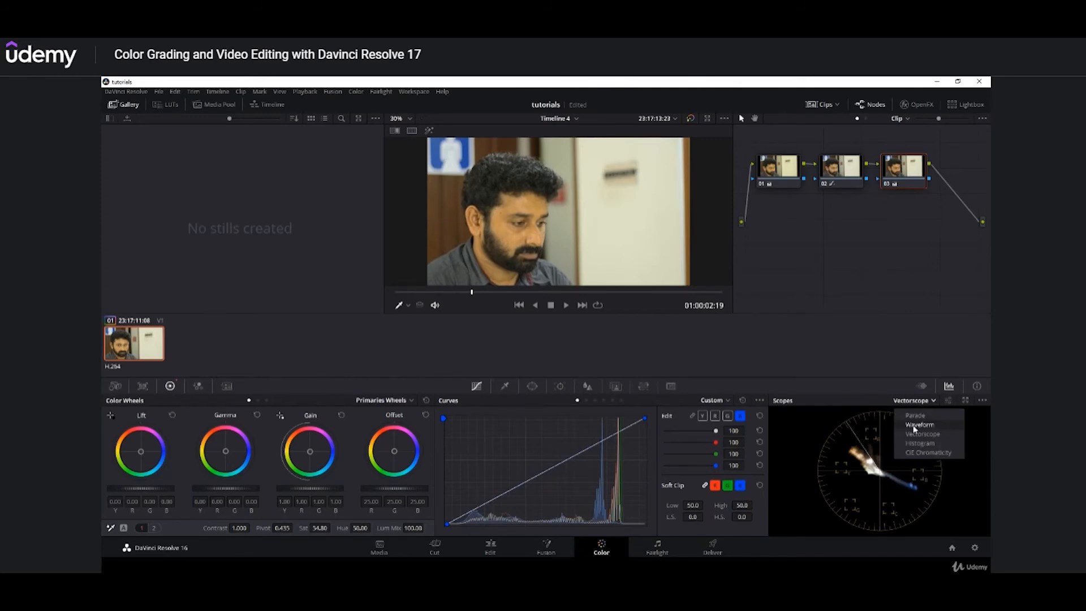
left_click(916, 425)
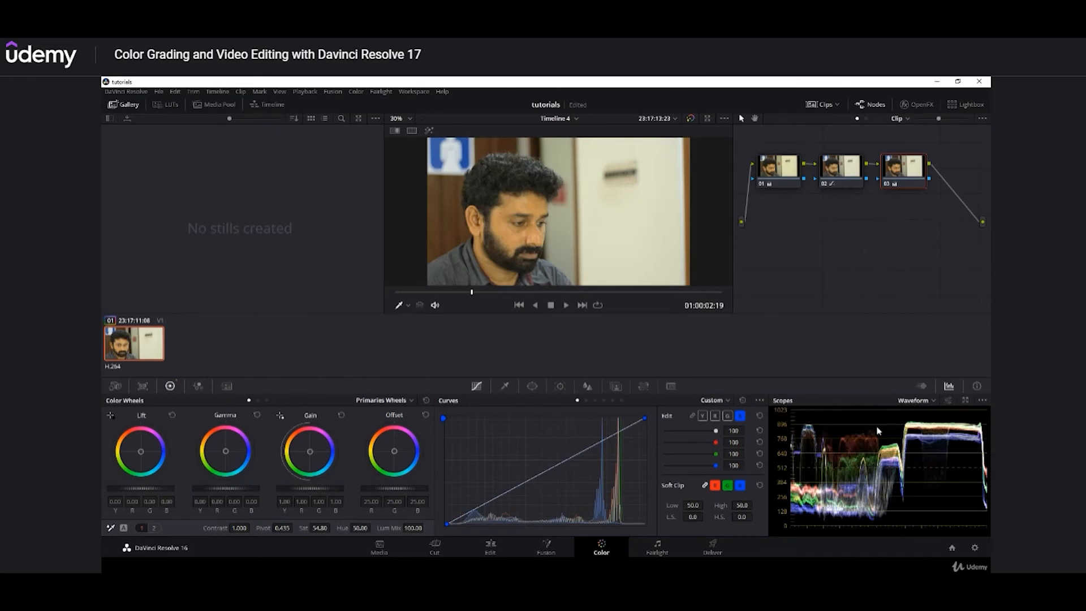
left_click(784, 171)
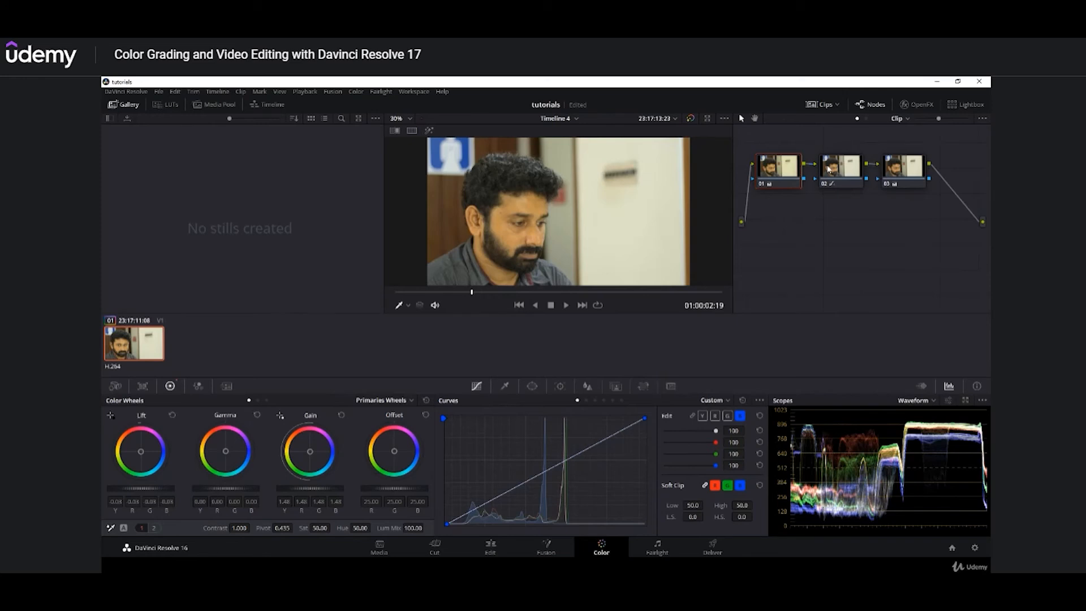
left_click(837, 169)
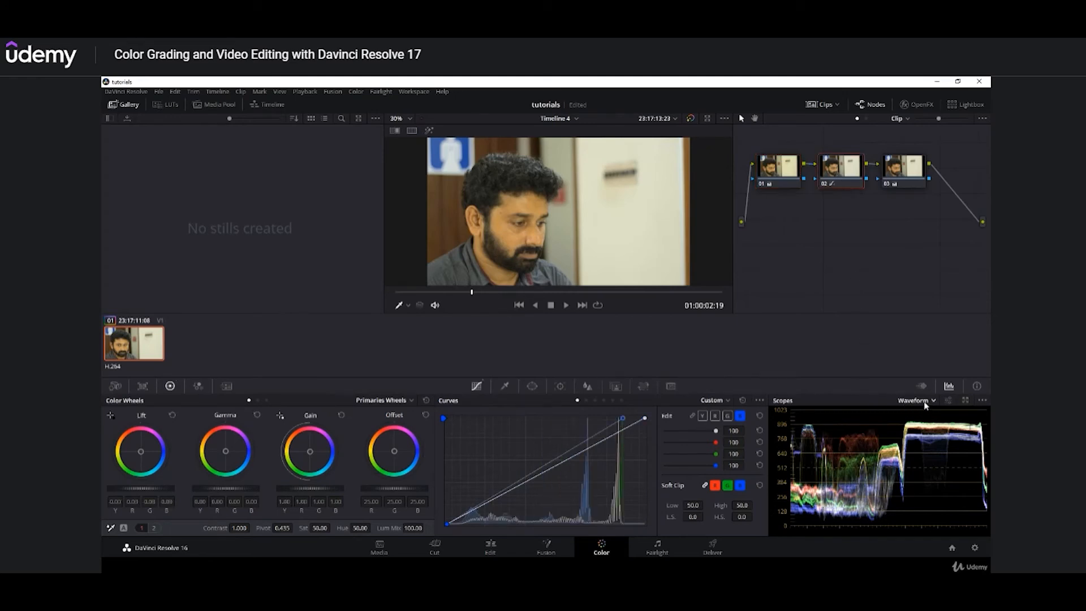
left_click(926, 402)
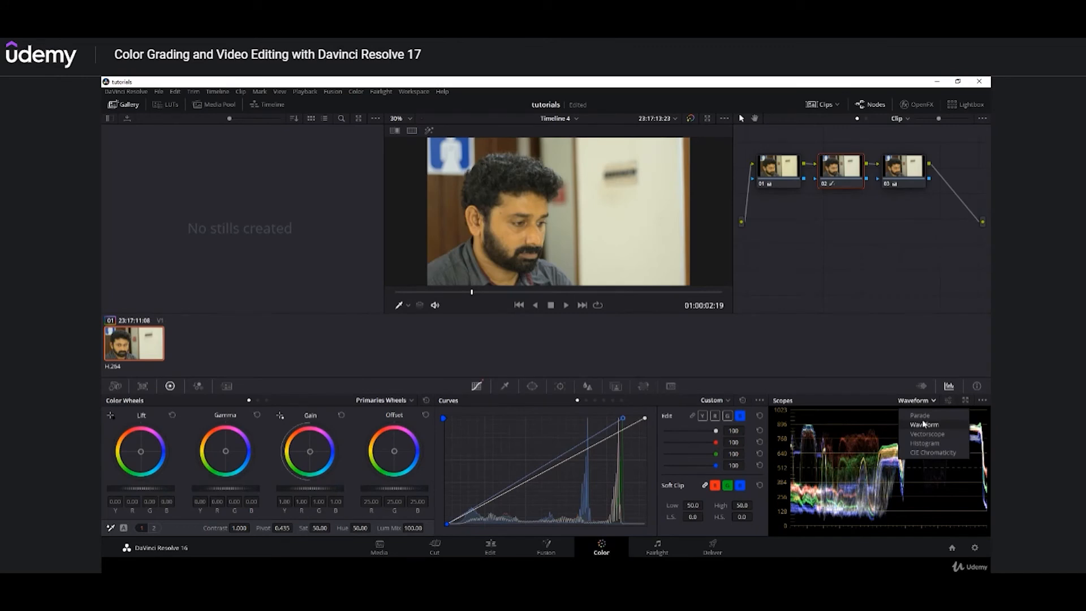
left_click(921, 415)
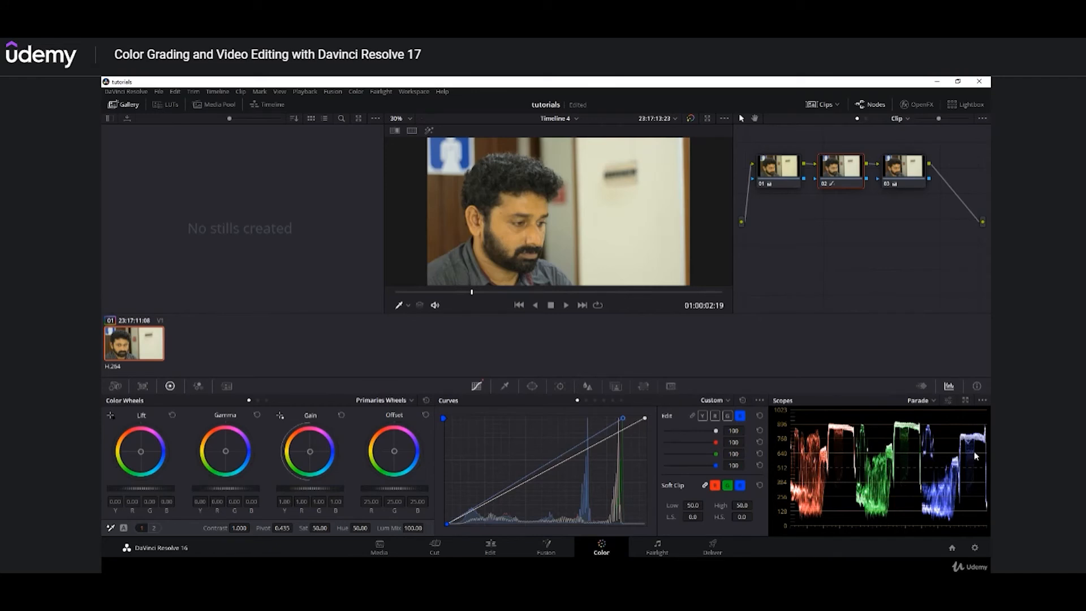
left_click(898, 172)
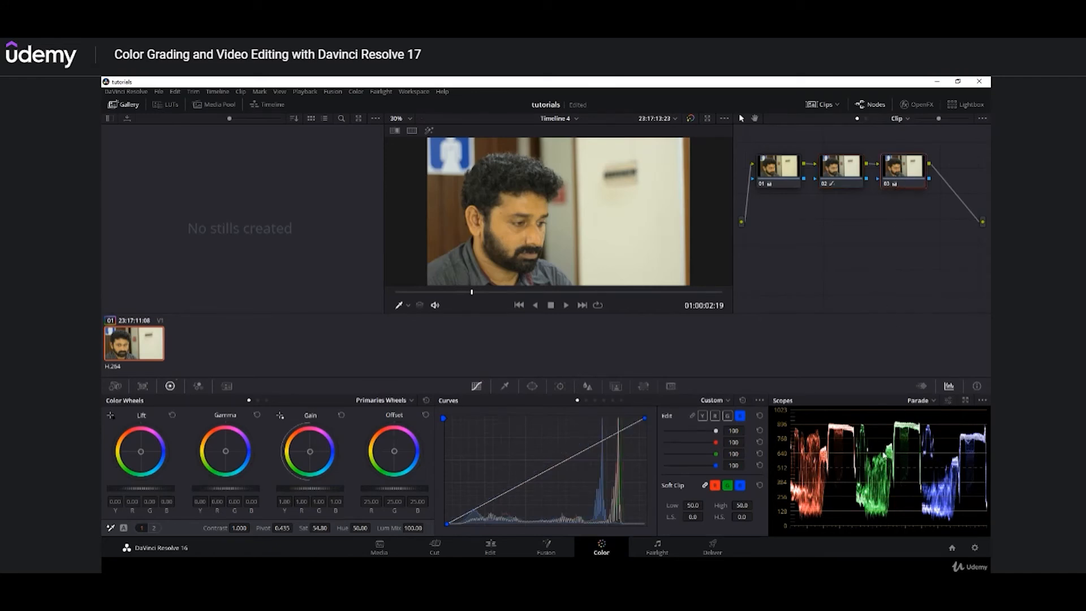
- Show the Vectorscope and toggle its 2x zoom, skin tone indicator and graticule off and back on
left_click(926, 403)
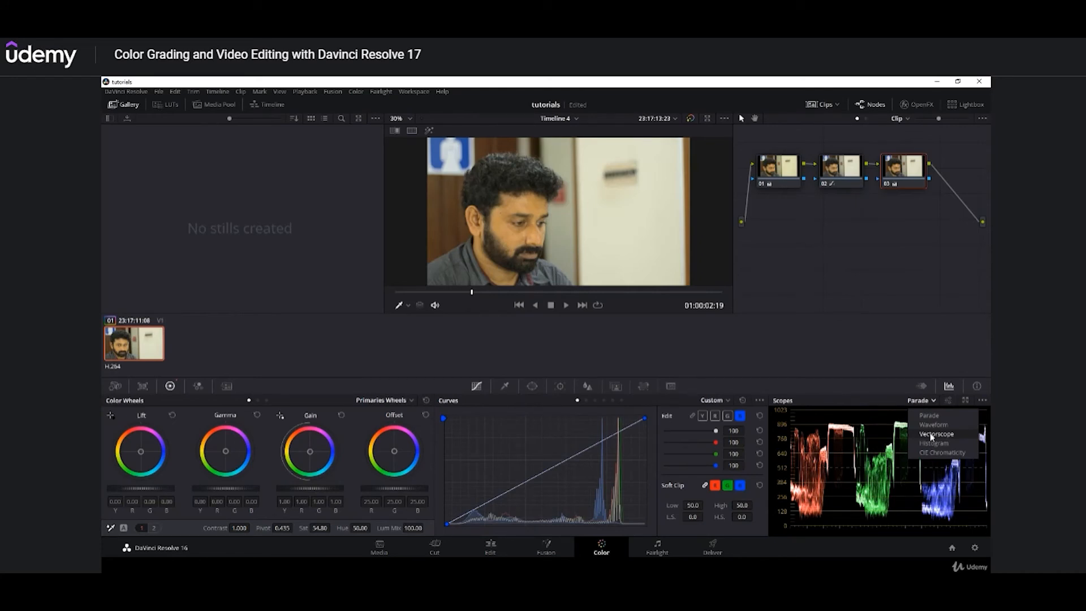
left_click(931, 434)
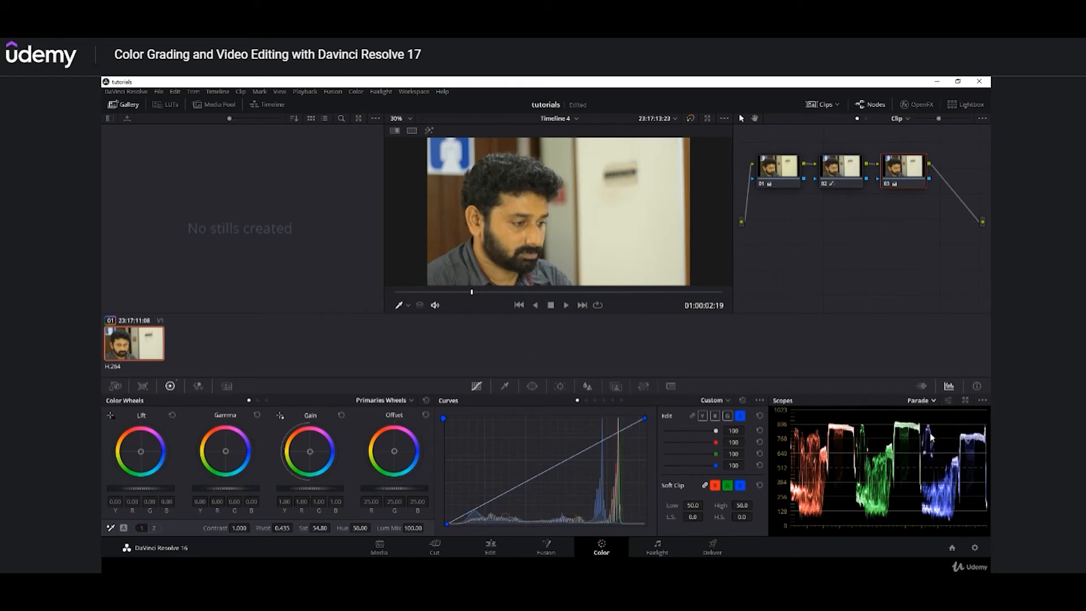
left_click(949, 400)
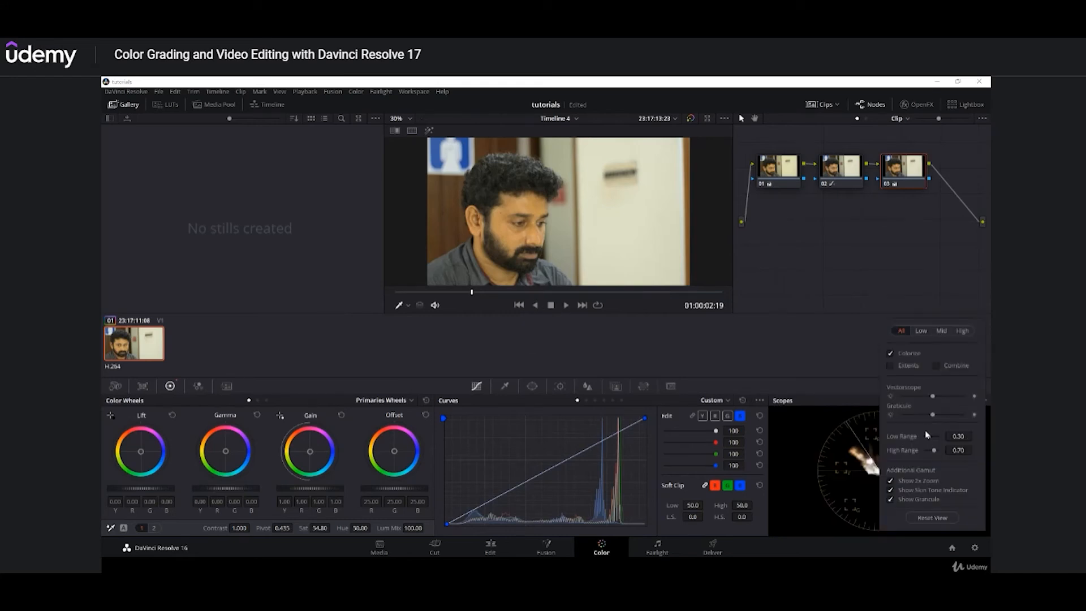
left_click(891, 481)
left_click(891, 490)
left_click(891, 499)
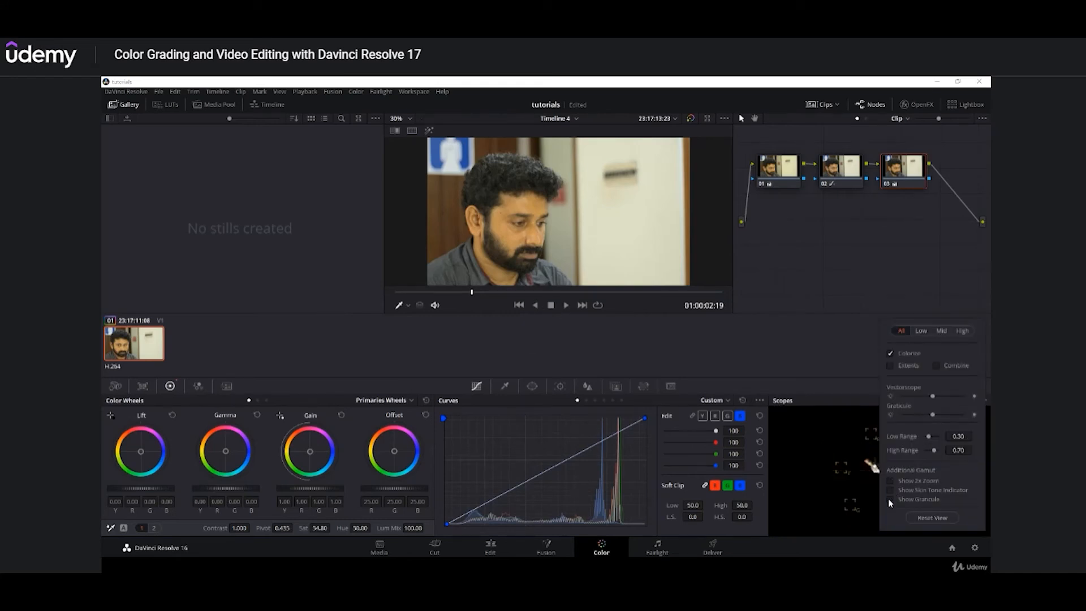
left_click(891, 499)
left_click(891, 490)
left_click(891, 481)
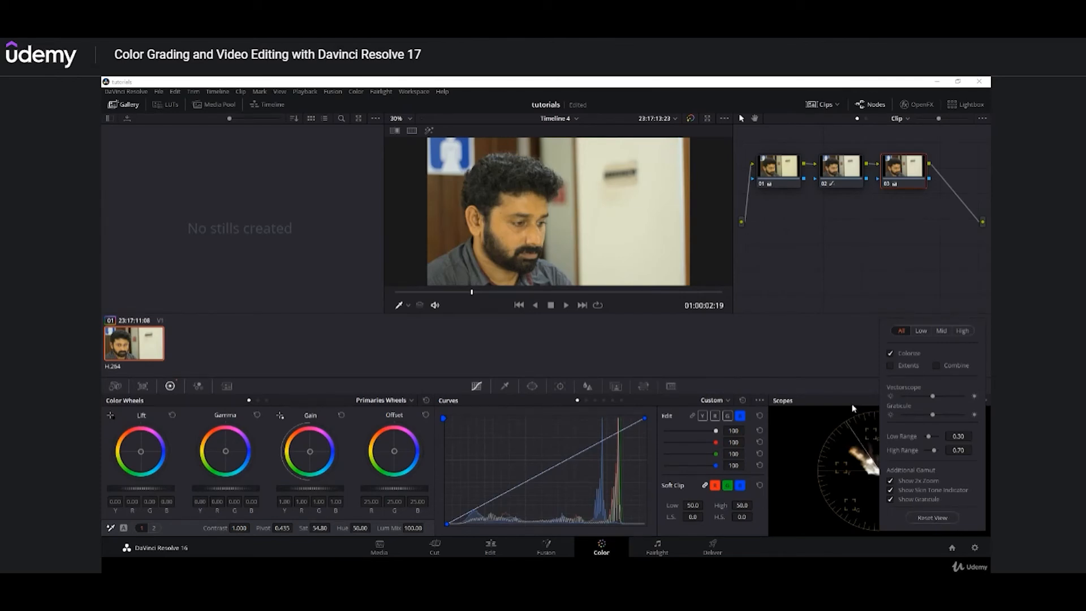
left_click(854, 408)
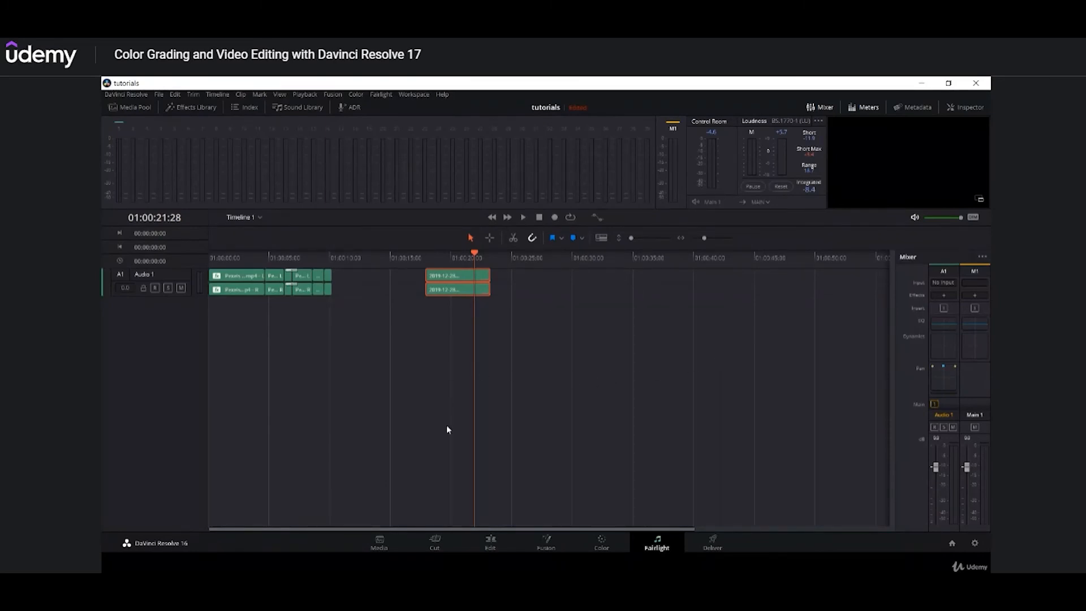
- Switch to the Edit page and add a Cross Fade +3 dB transition at the start of the audio clip
left_click(491, 541)
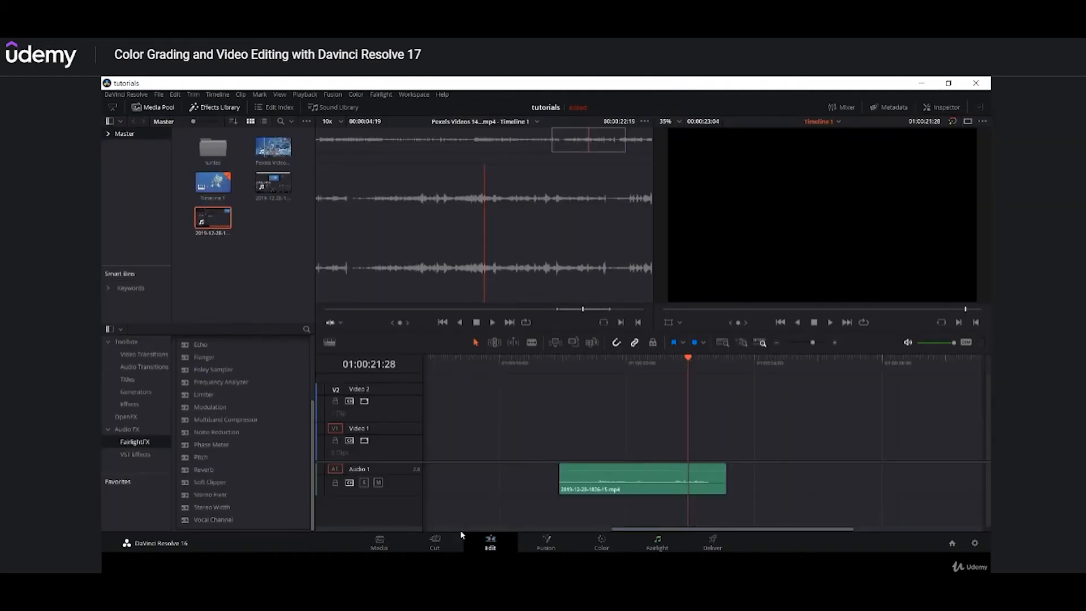
left_click_drag(657, 364, 583, 362)
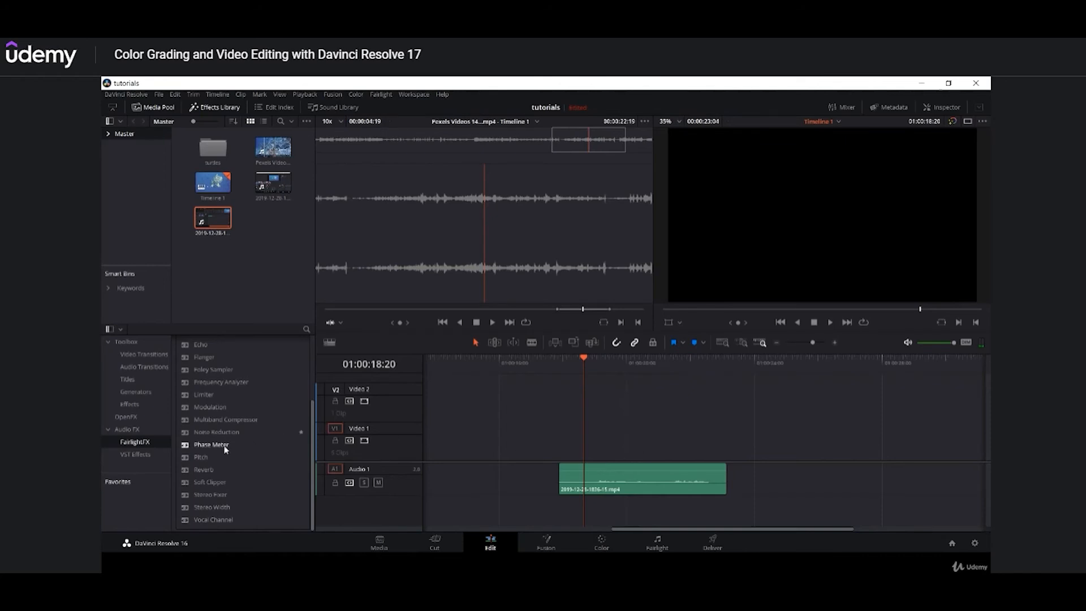
left_click(142, 367)
left_click_drag(206, 384, 564, 479)
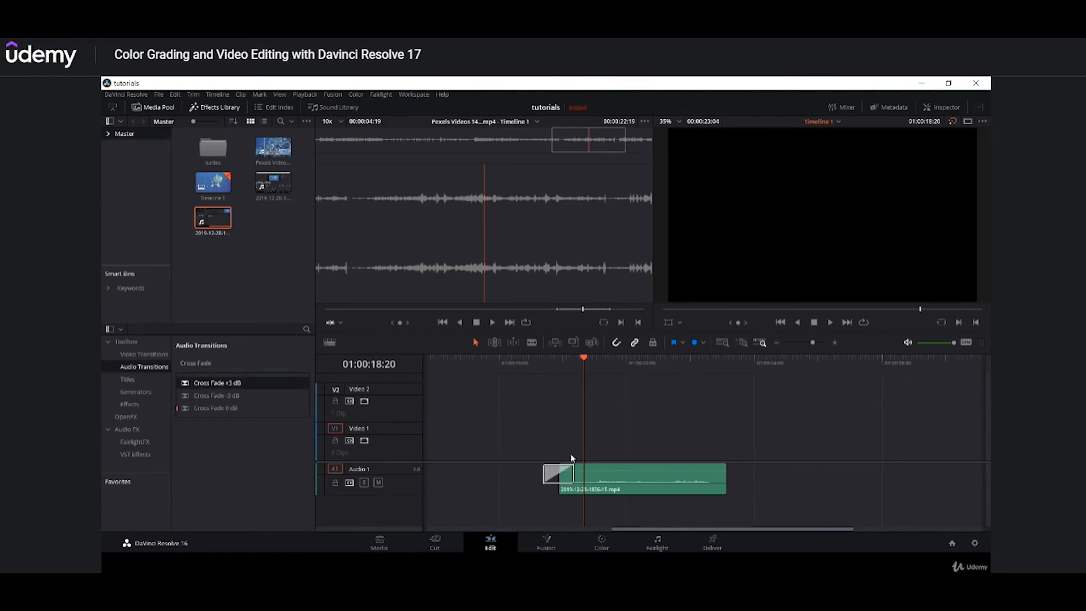
- Play back the cross fade and extend the start of the audio clip slightly earlier
left_click(562, 357)
key("space")
left_click_drag(563, 478, 560, 477)
left_click(551, 472)
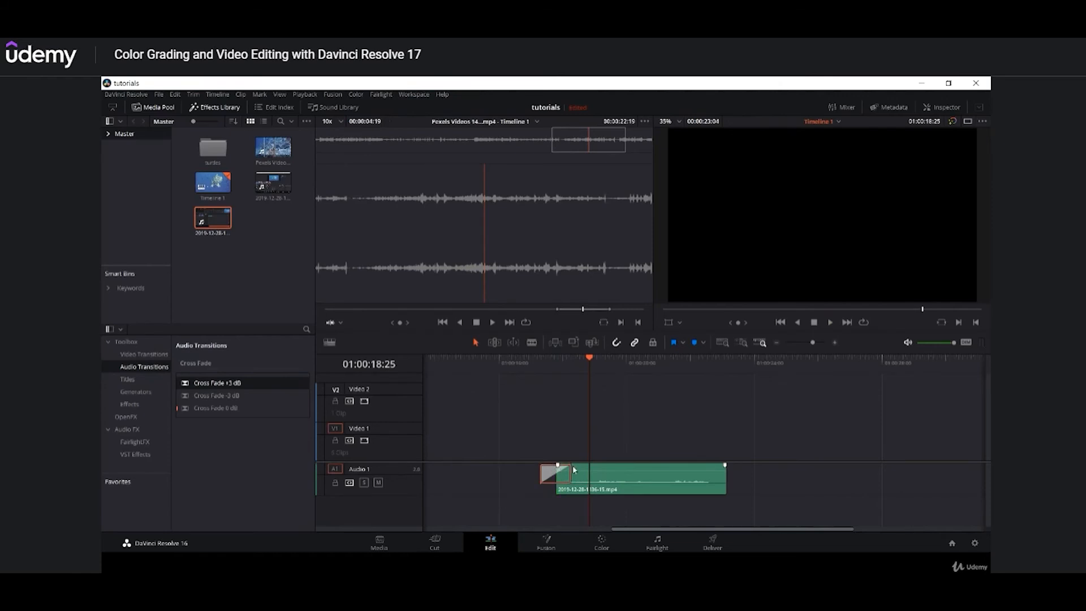
- Give the audio clip a fade-in spanning about 70% of its length and play it back
left_click_drag(574, 469, 630, 479)
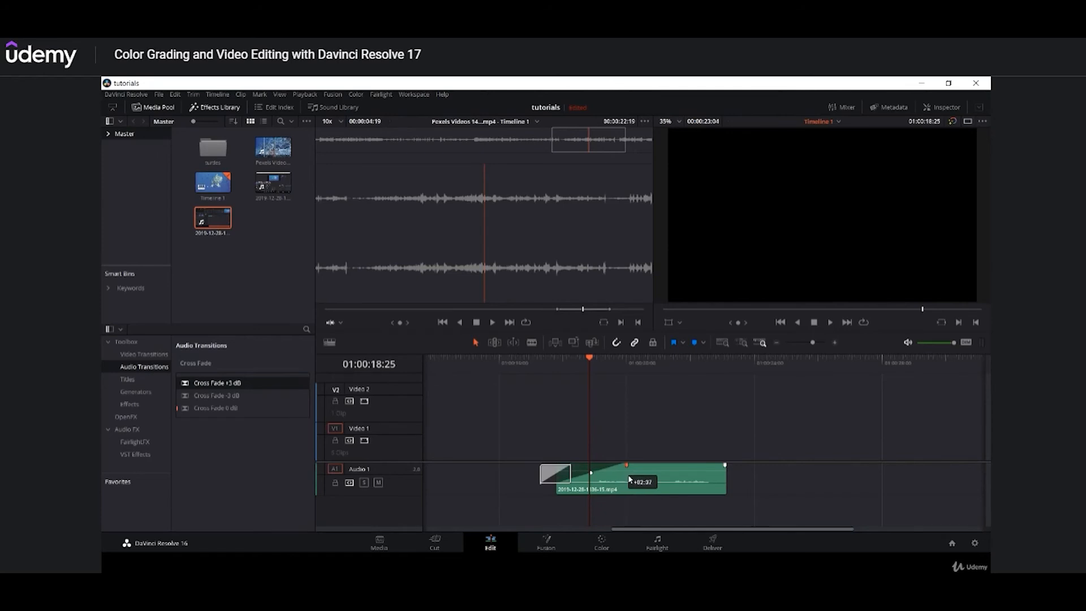
left_click_drag(630, 479, 626, 474)
key("space")
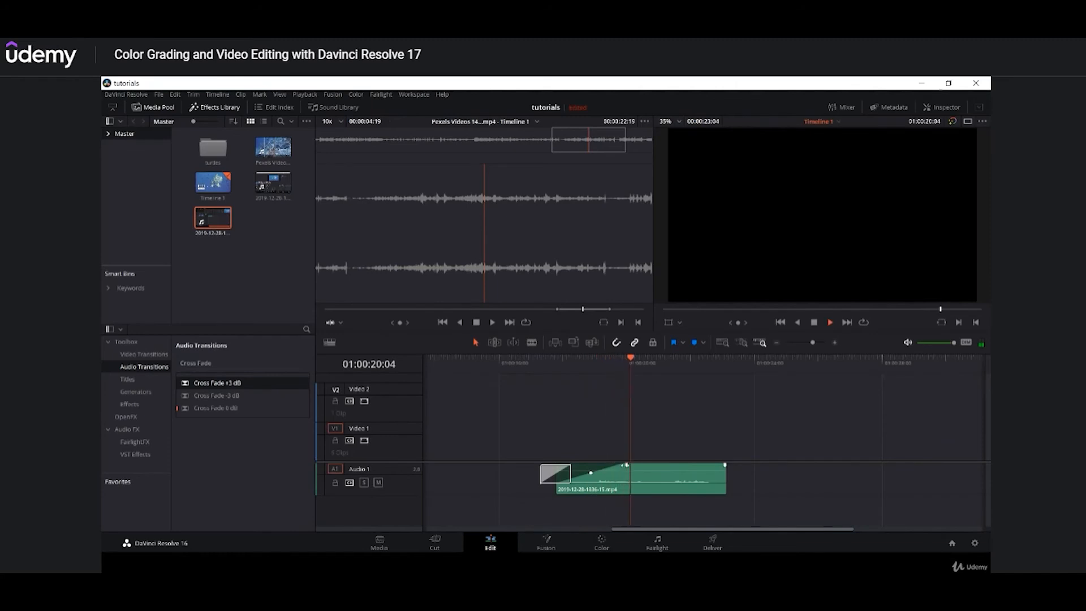
key("space")
left_click_drag(609, 465, 682, 464)
left_click(577, 358)
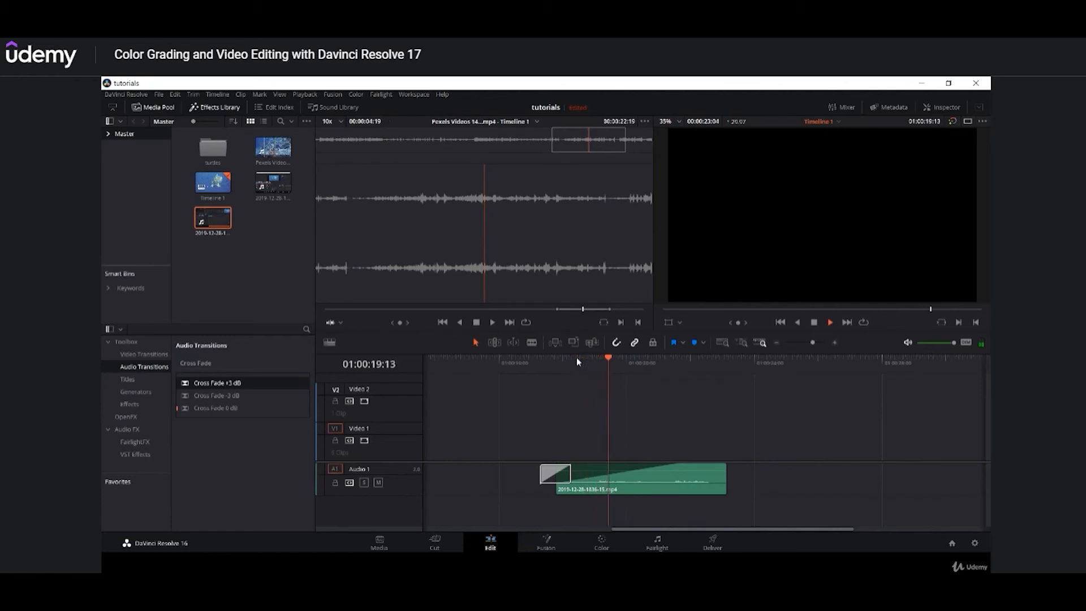
key("space")
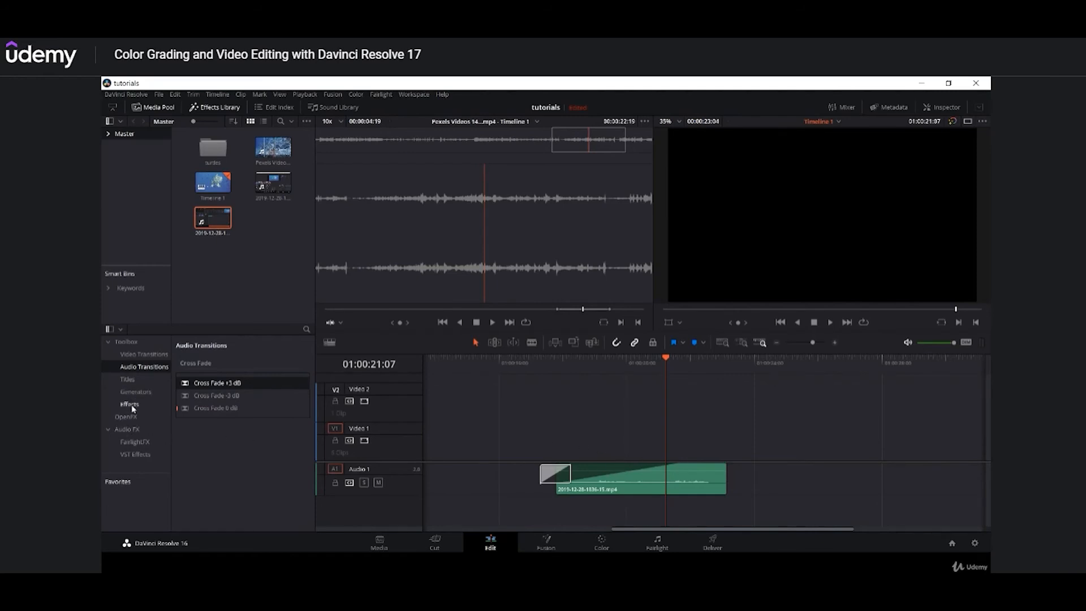
- Apply the FairlightFX Reverb effect to the audio clip on Audio 1
left_click(132, 441)
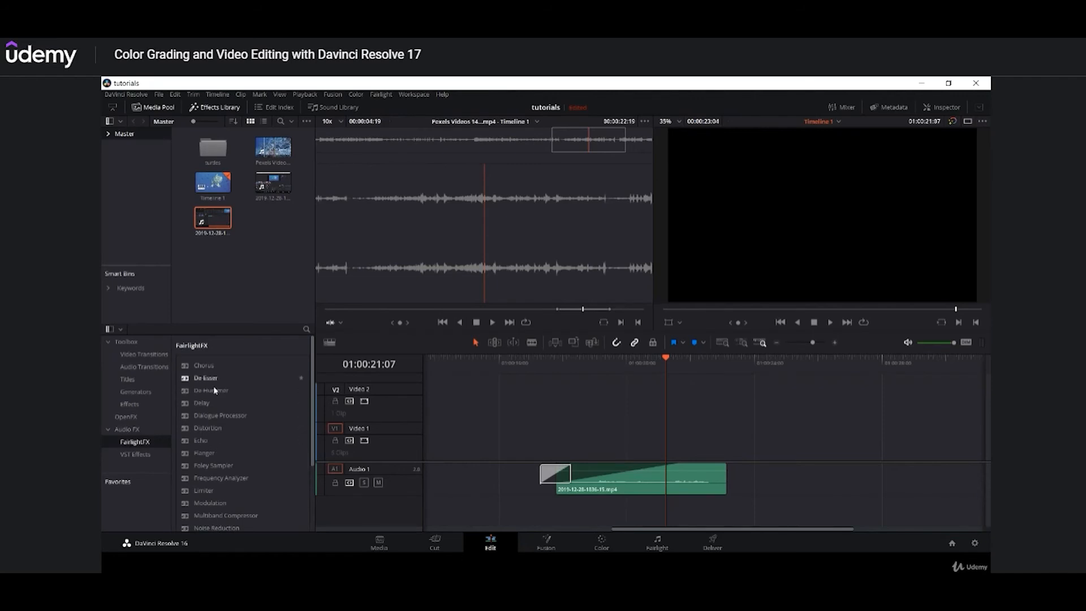
scroll(213, 486, "down", 3)
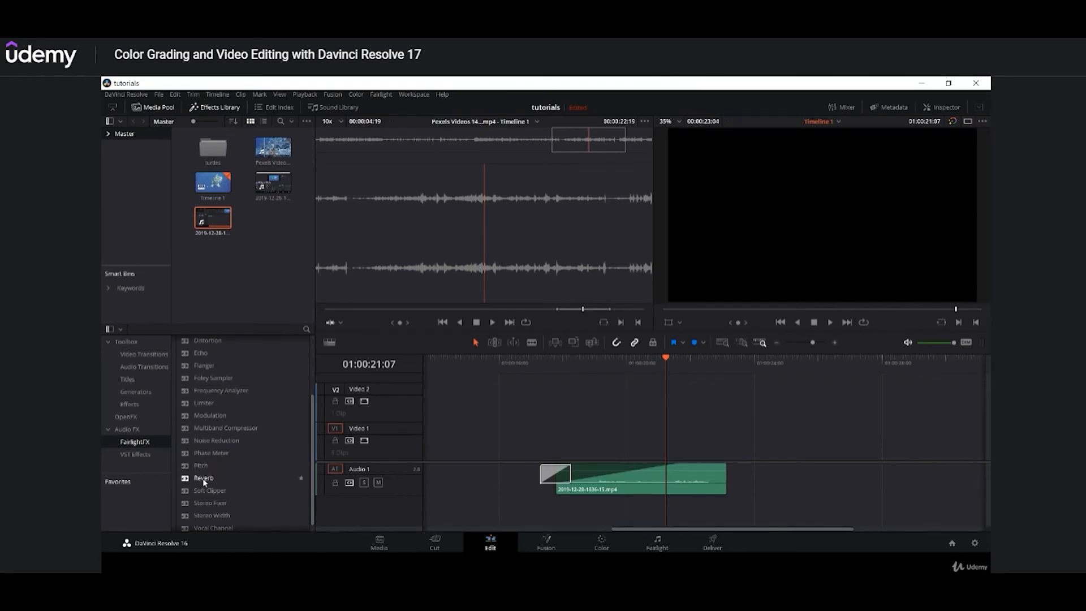
left_click_drag(202, 477, 633, 484)
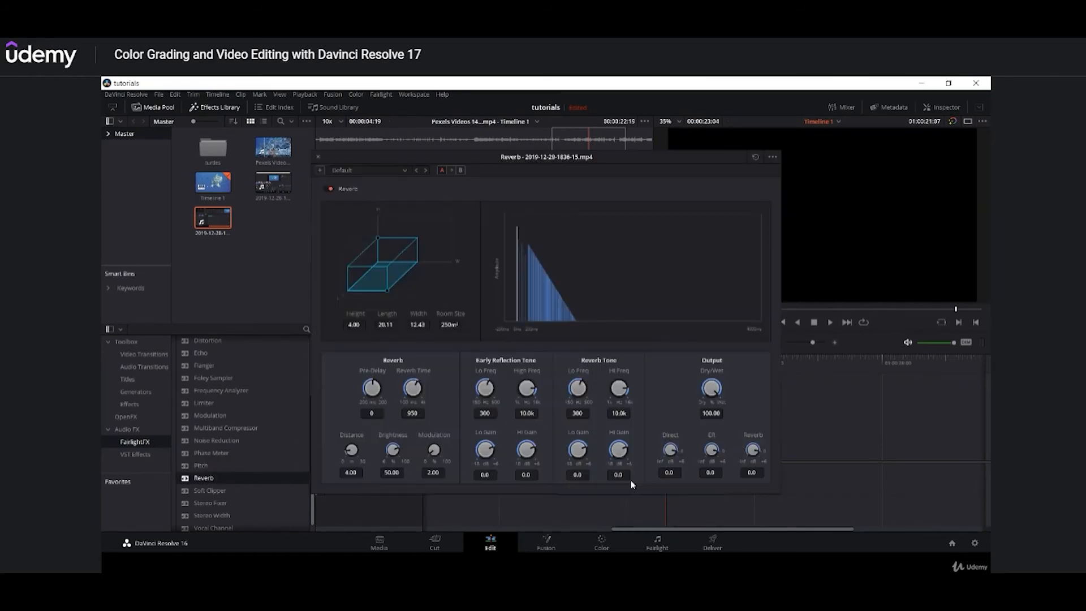
- Apply the Concert Hall preset to the Reverb effect and play back the audio clip
left_click(405, 170)
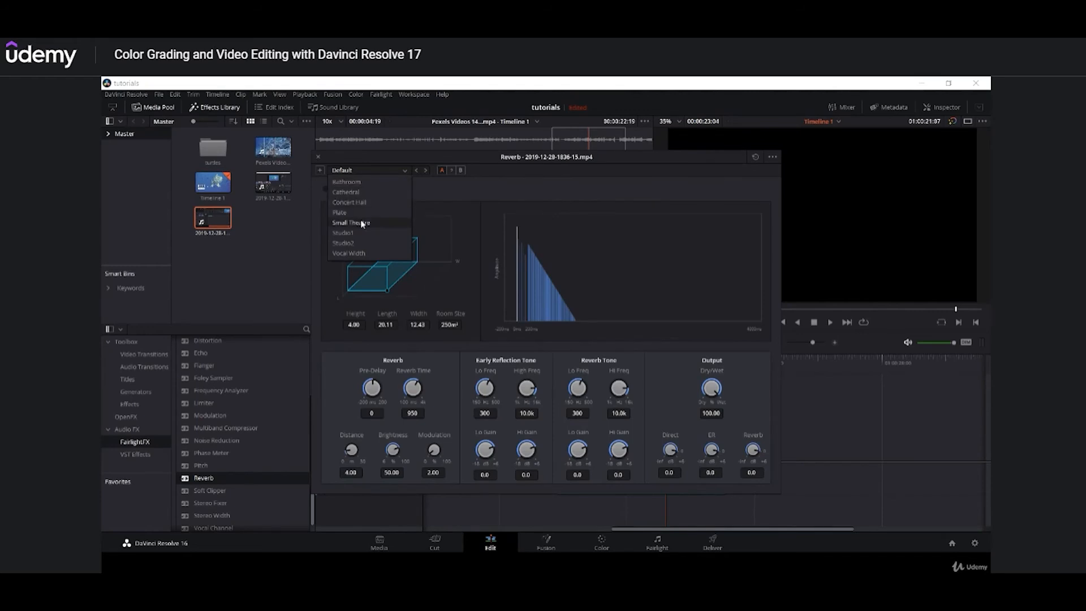
left_click(364, 202)
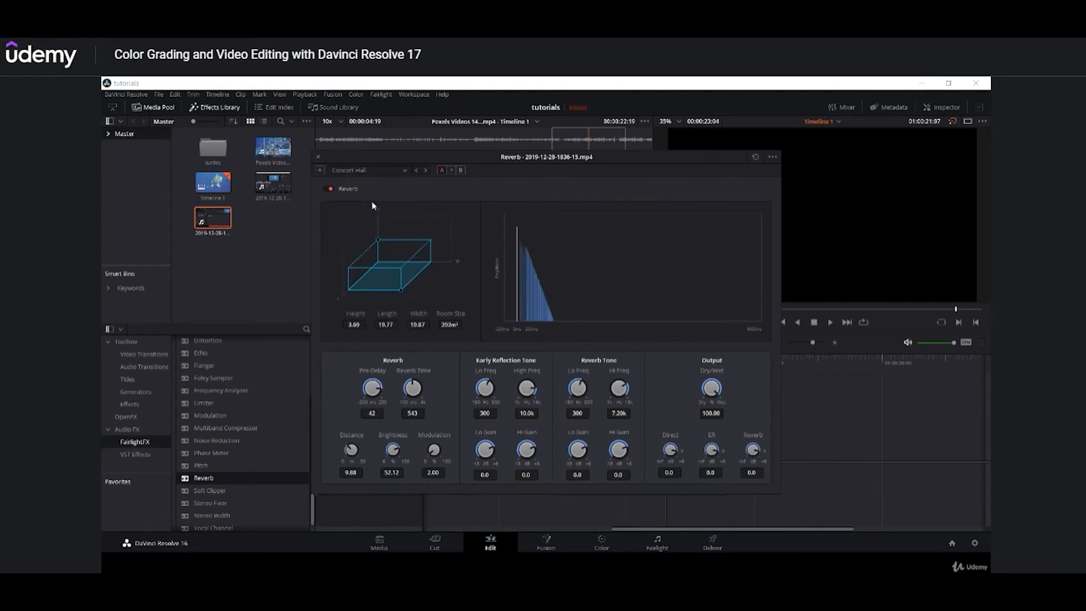
left_click_drag(617, 161, 423, 178)
left_click(630, 358)
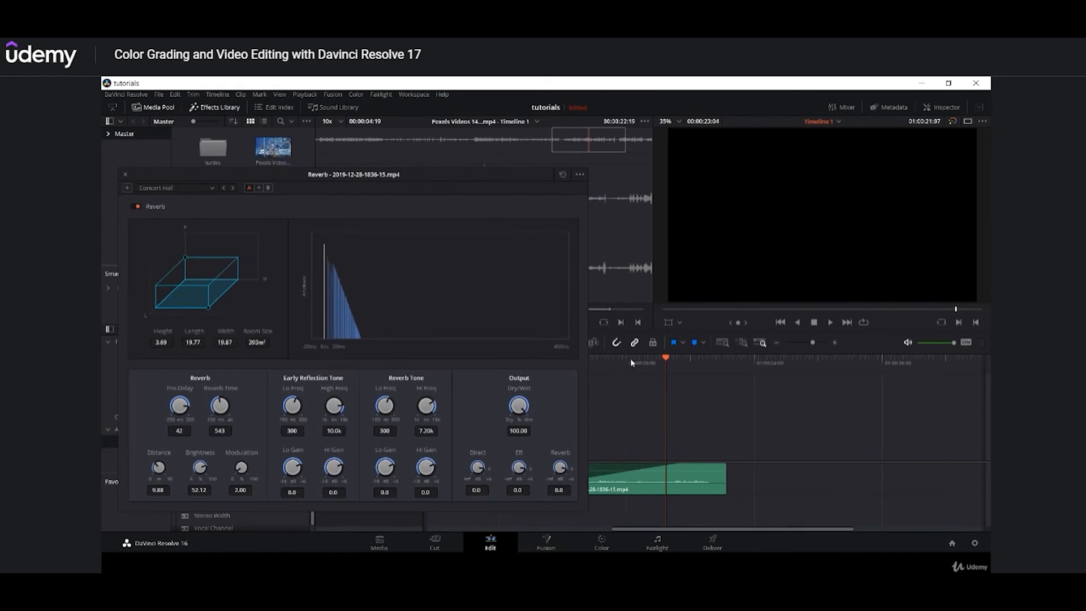
key("space")
left_click_drag(616, 360, 588, 365)
- Apply the Bathroom preset to the Reverb effect, play back the audio clip, and close the effect window
left_click(217, 188)
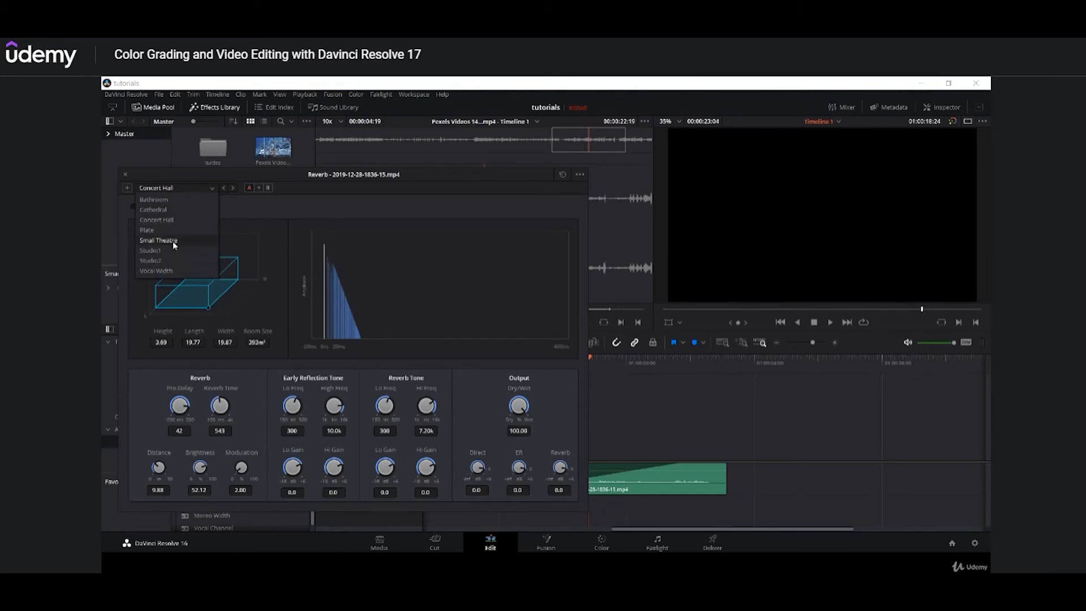
left_click(170, 200)
left_click(605, 361)
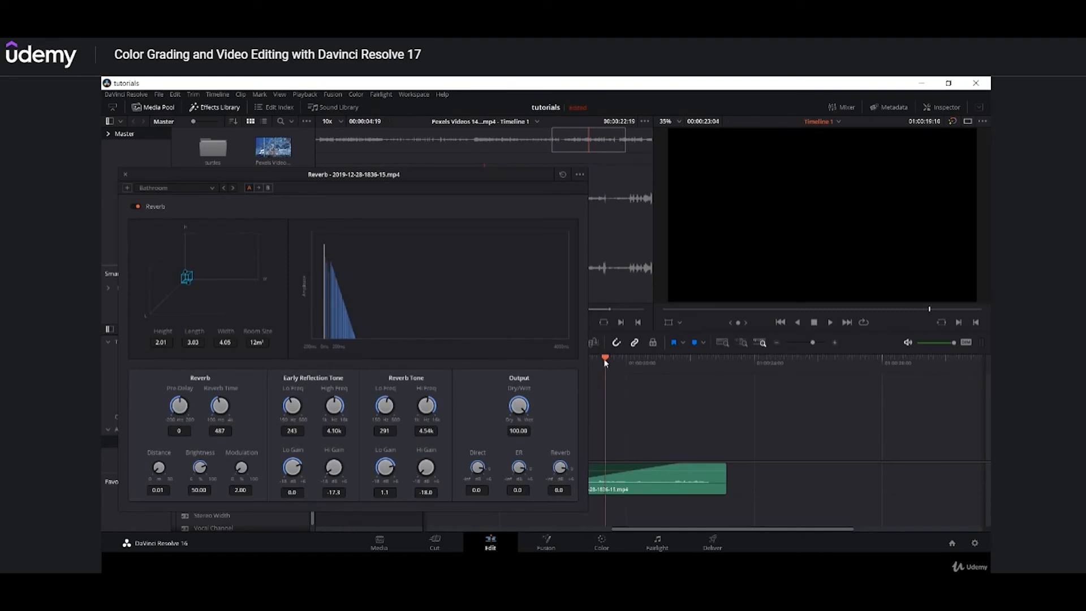
key("space")
key("space")
left_click(208, 188)
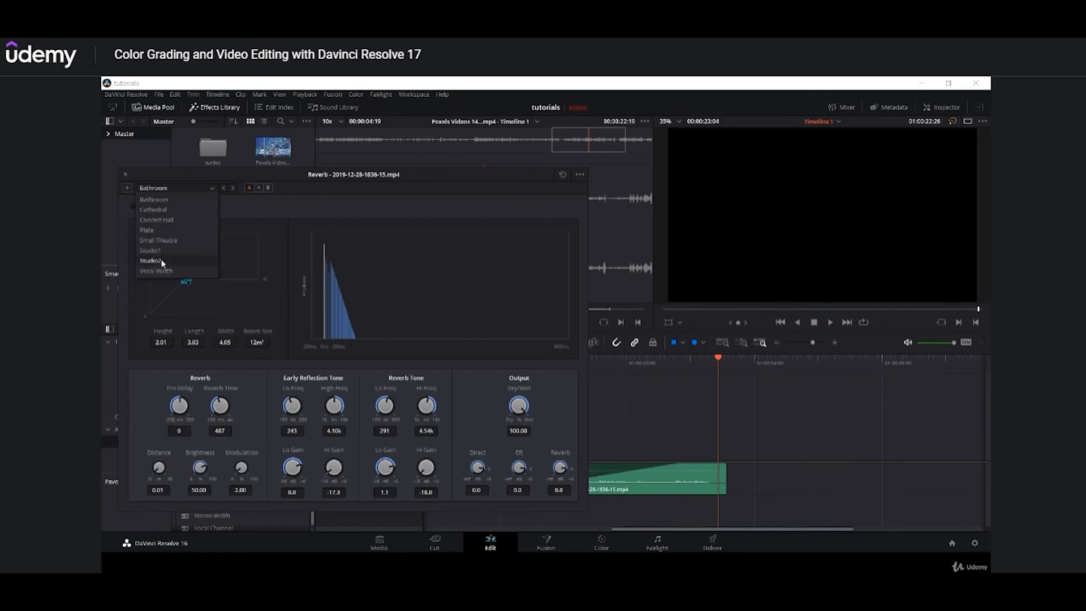
left_click(125, 175)
left_click(125, 175)
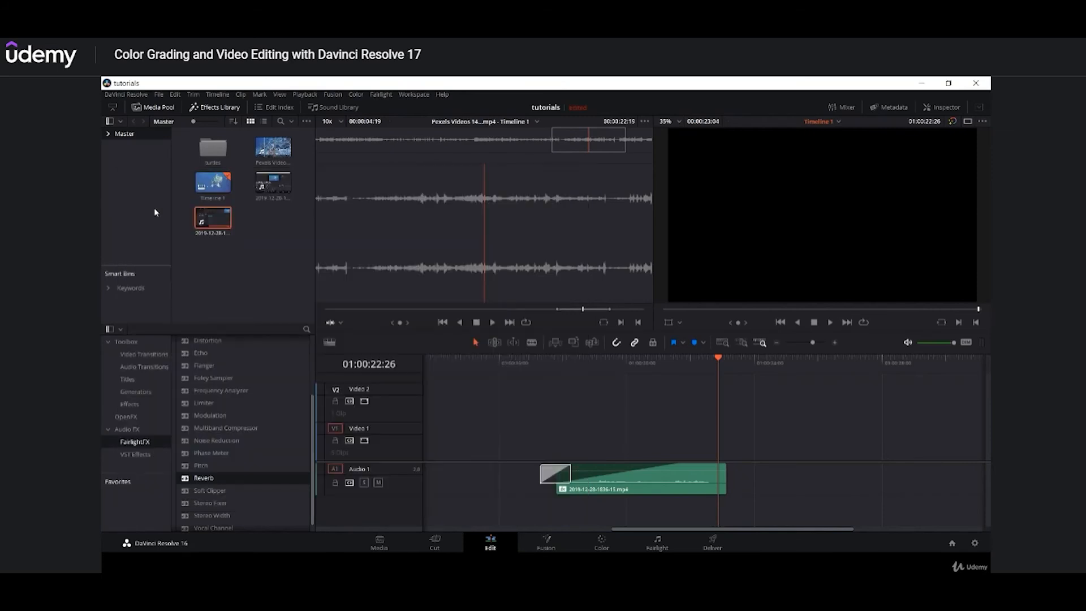
- Switch to the Fairlight page and add the FairlightFX Echo effect to the Audio 1 track in the mixer
left_click(656, 543)
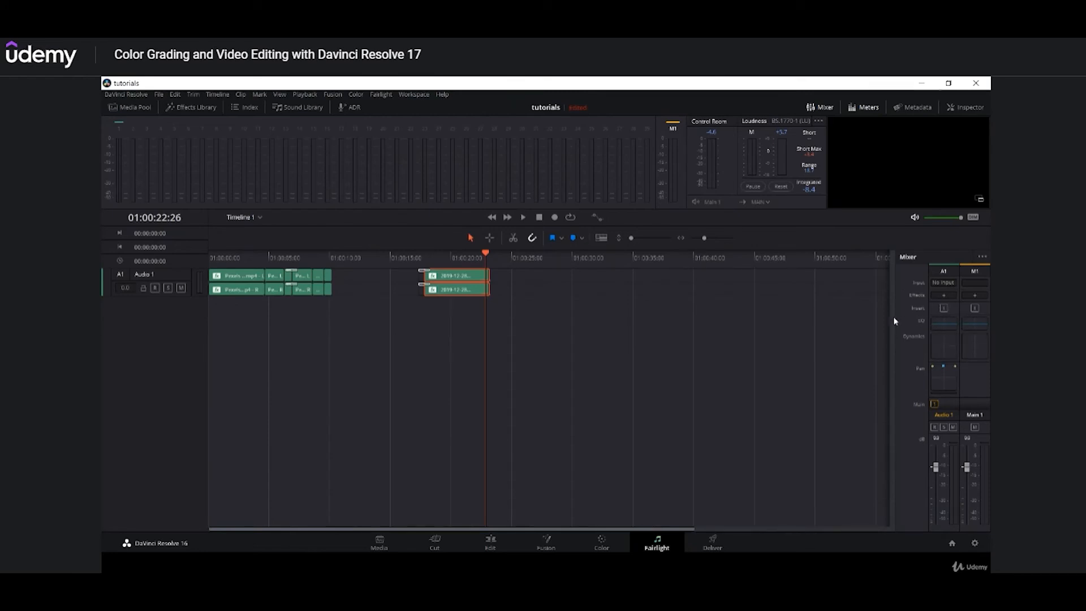
left_click(942, 294)
mouse_move(940, 306)
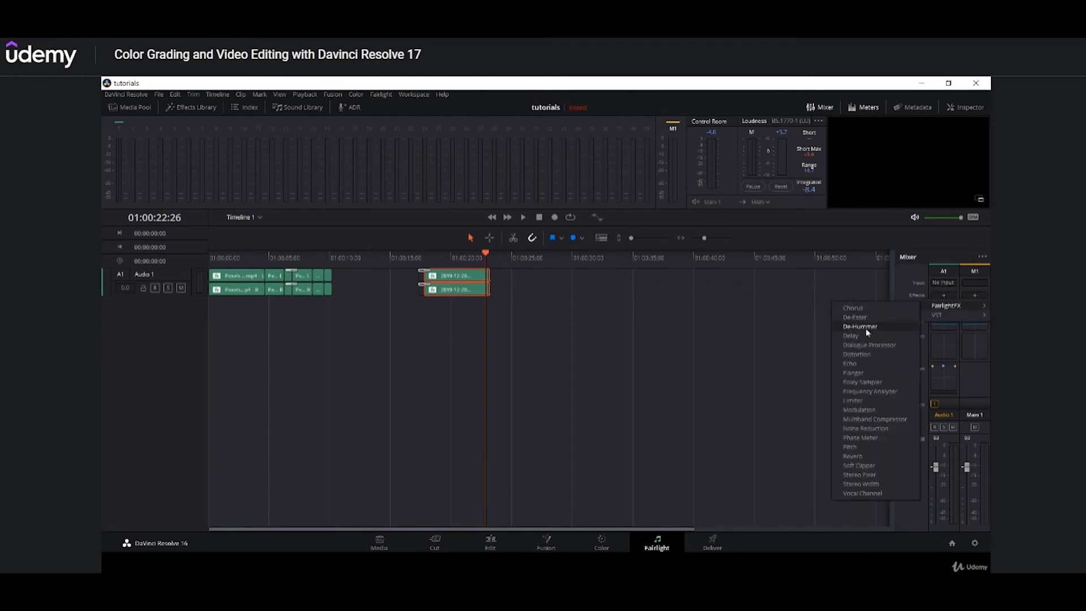
left_click(863, 363)
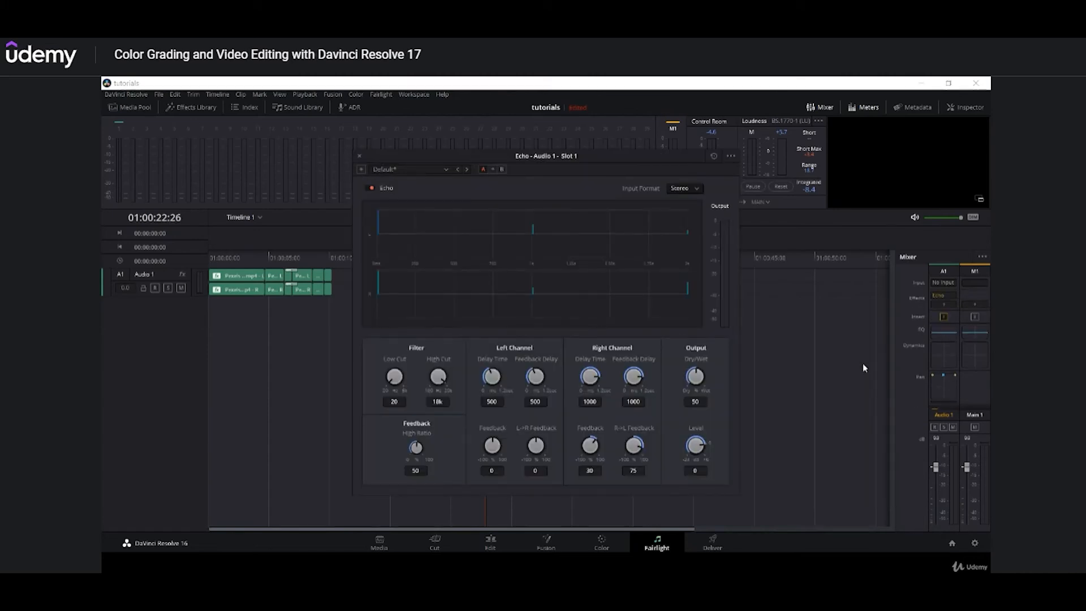
- Apply the Large Hall preset to the Echo effect, play back the second audio clip, and close the effect window
left_click(444, 169)
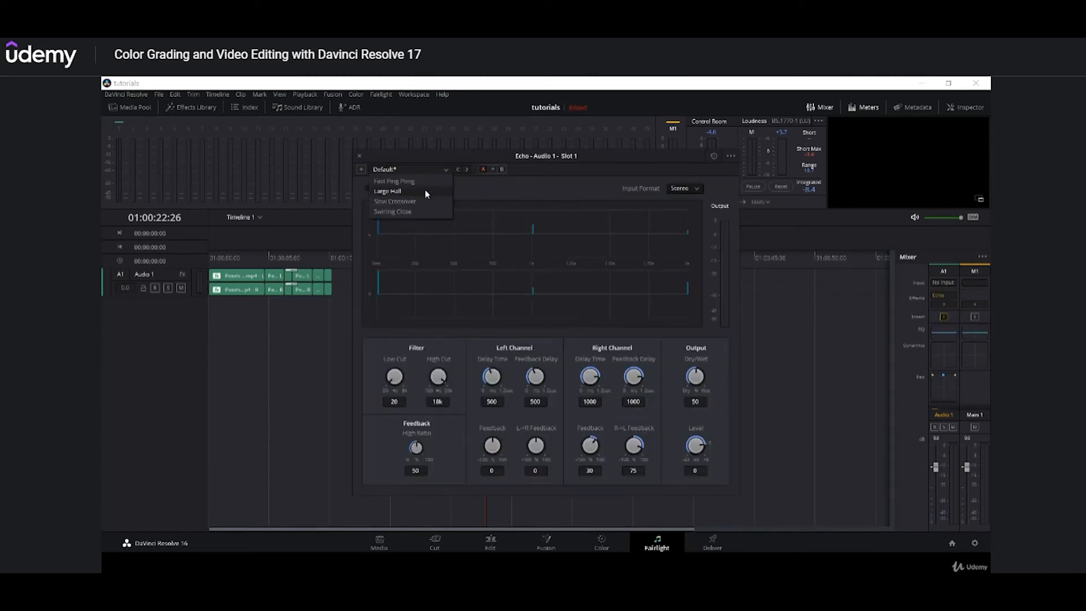
left_click(426, 191)
left_click_drag(585, 162, 381, 339)
left_click(430, 254)
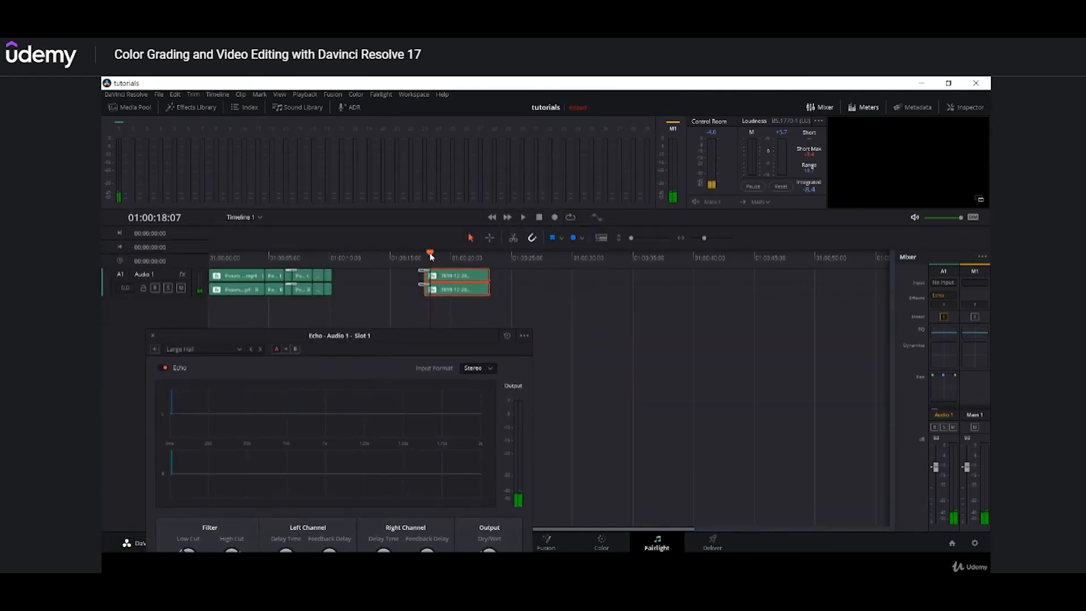
key("space")
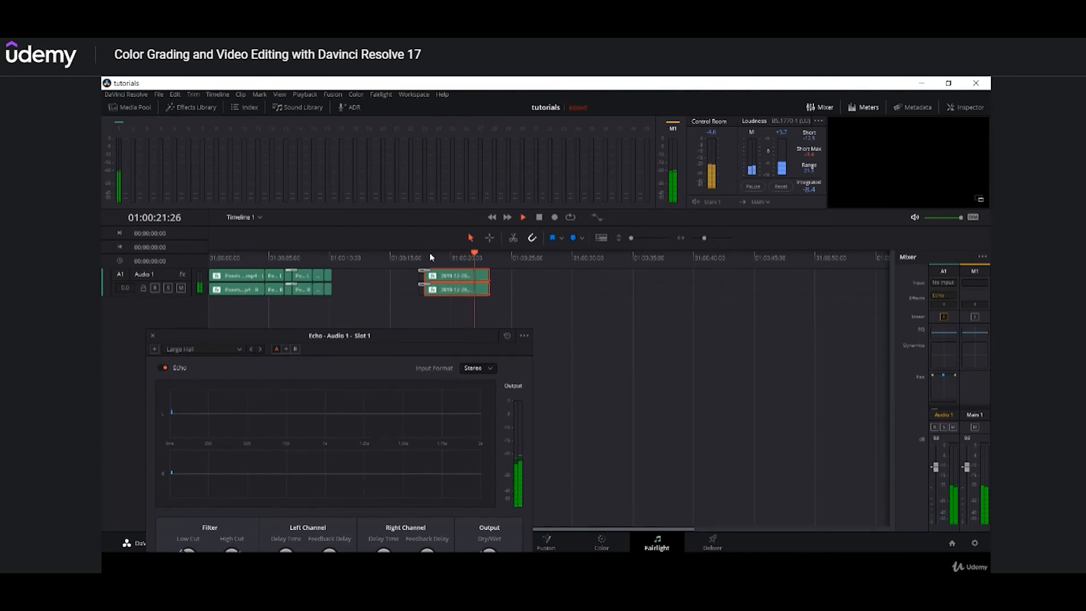
key("space")
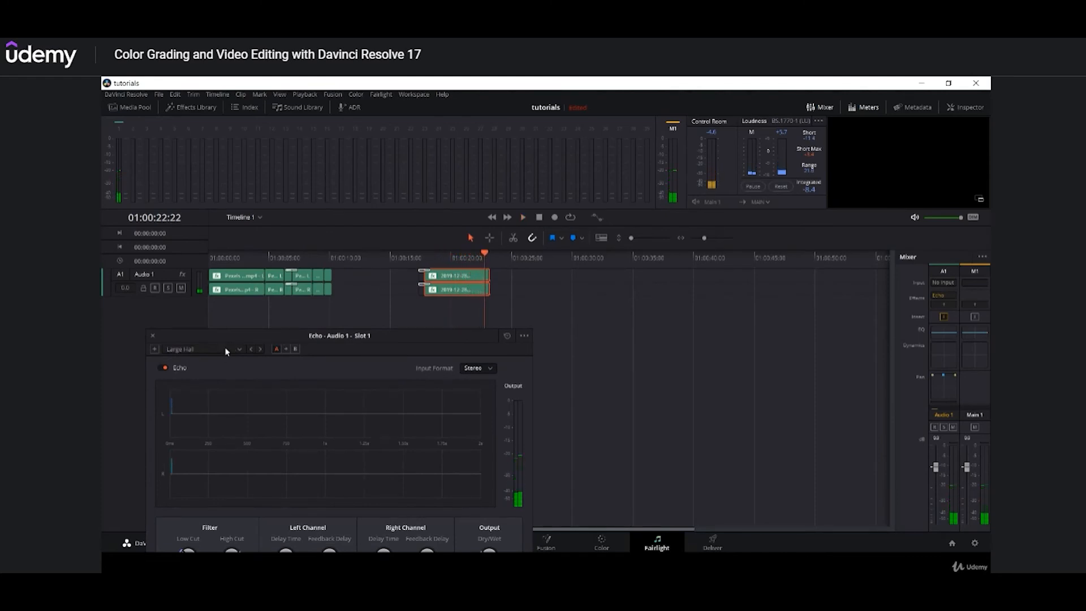
left_click(226, 349)
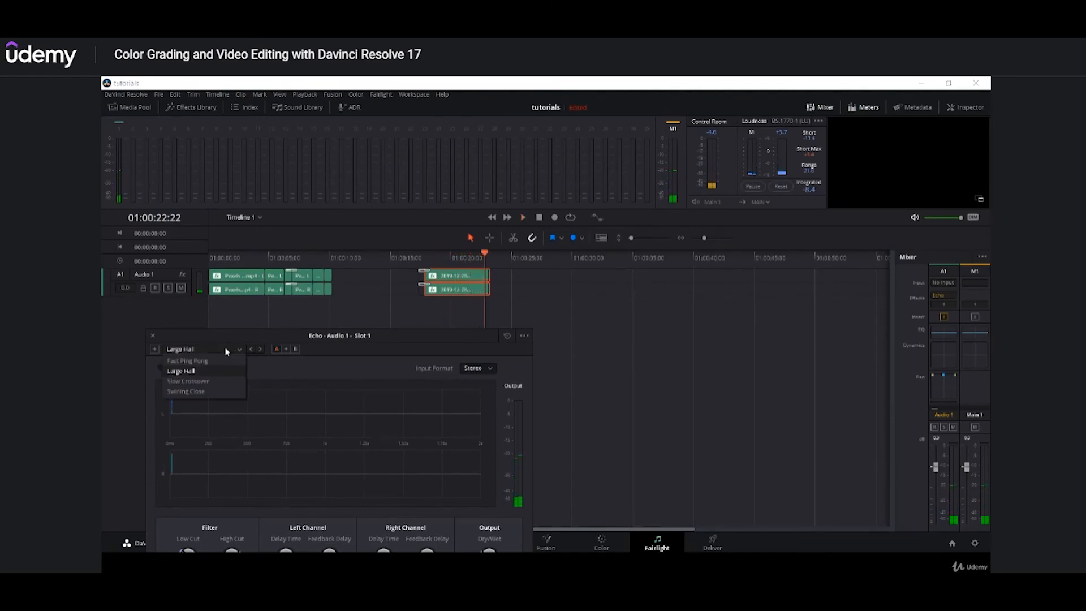
left_click(151, 335)
left_click(151, 335)
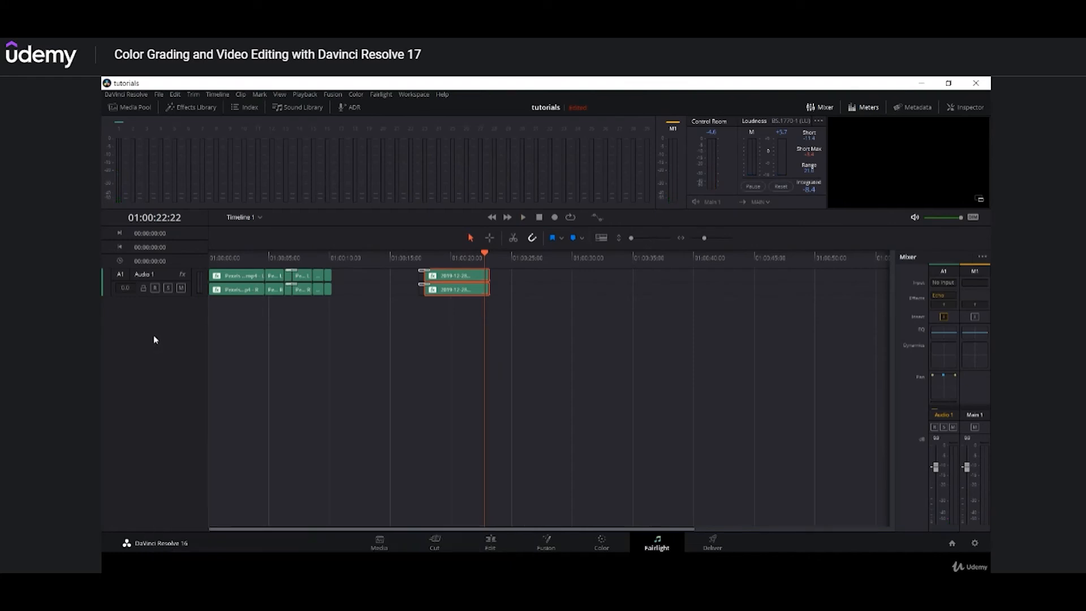
- Boost Band 4 of the Audio 1 equalizer by about 15 dB around 822 Hz and close the equalizer
double_click(945, 335)
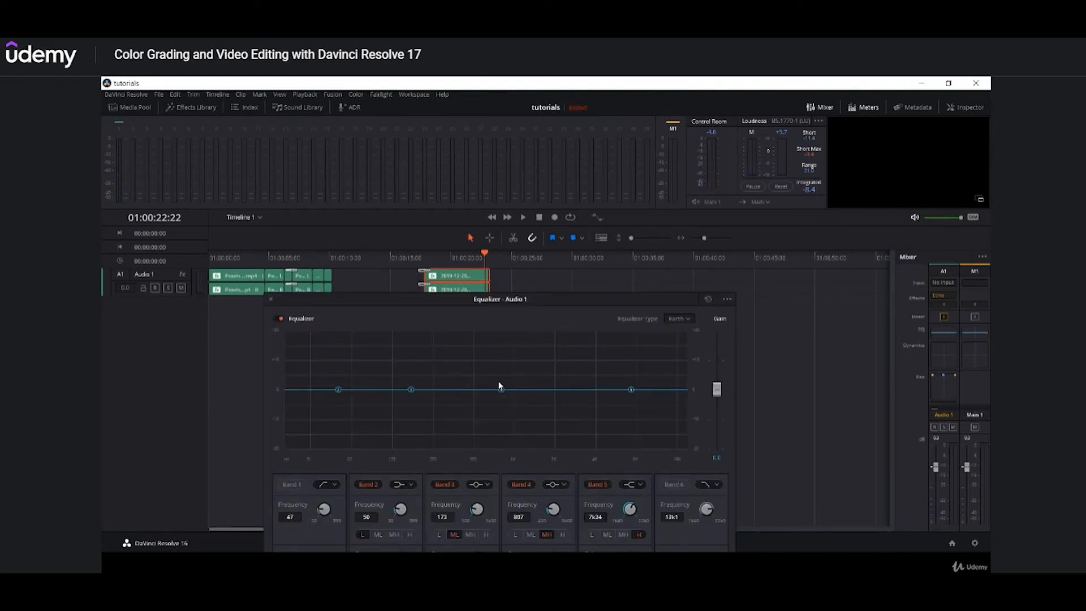
left_click_drag(566, 300, 640, 172)
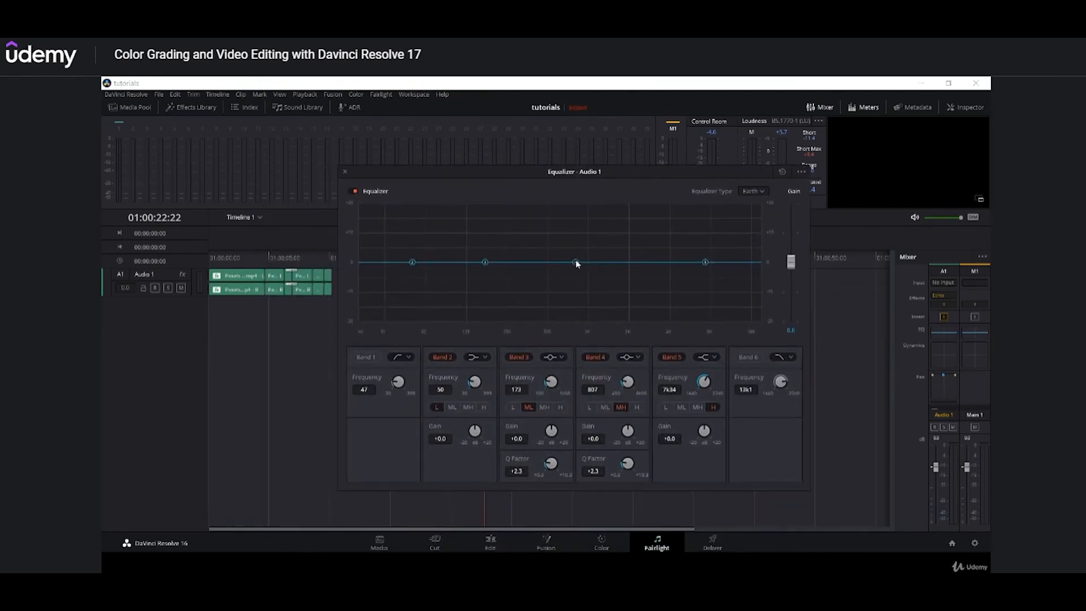
left_click_drag(576, 264, 577, 217)
left_click_drag(660, 175, 636, 177)
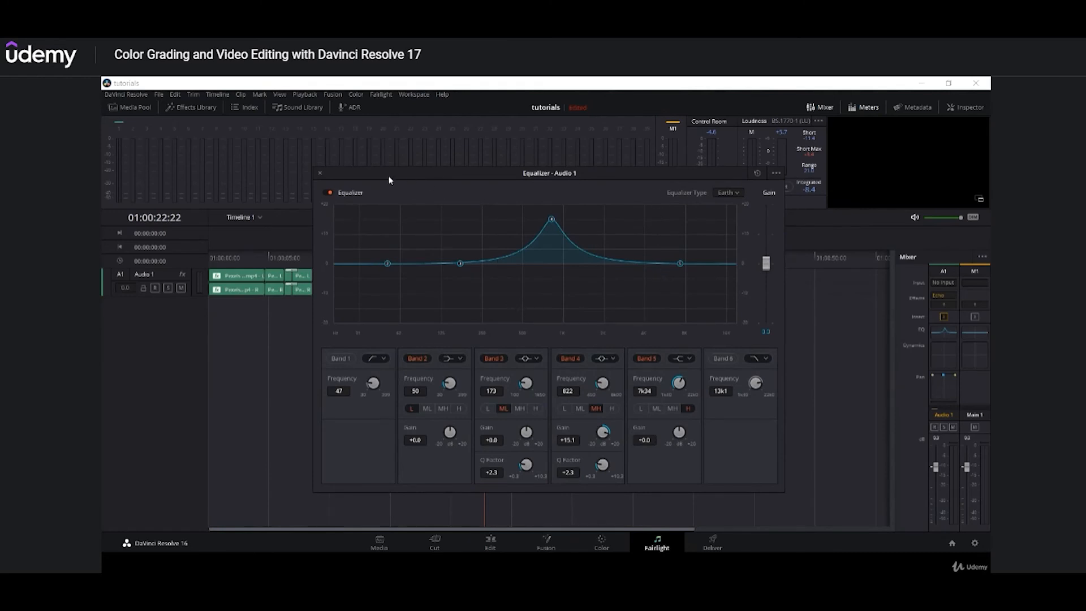
left_click(321, 174)
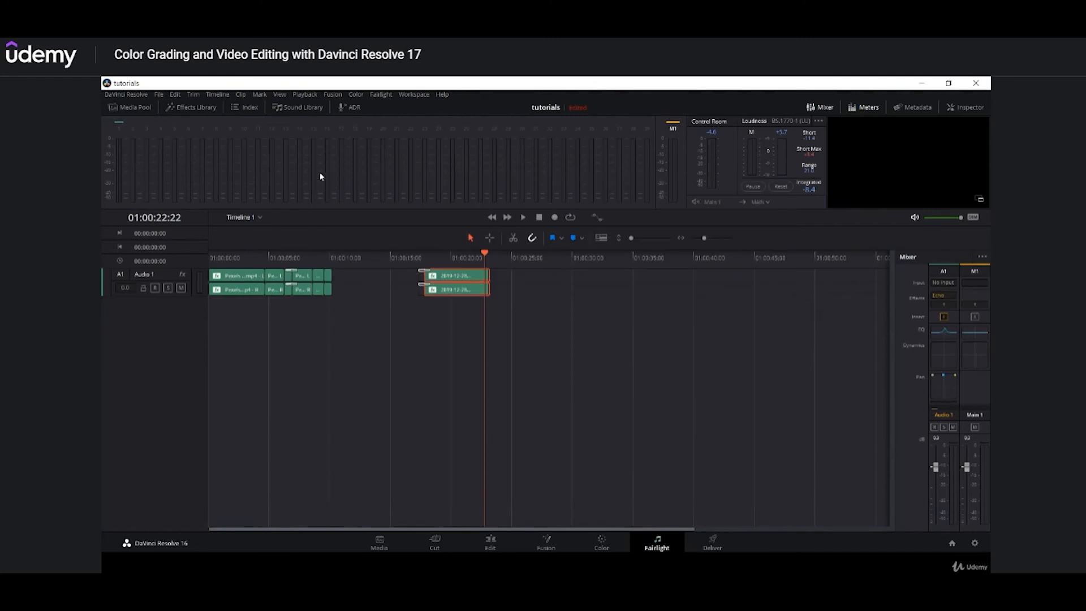
- Examine the expander, compressor and limiter controls in the Dynamics of the Audio 1 track
double_click(943, 358)
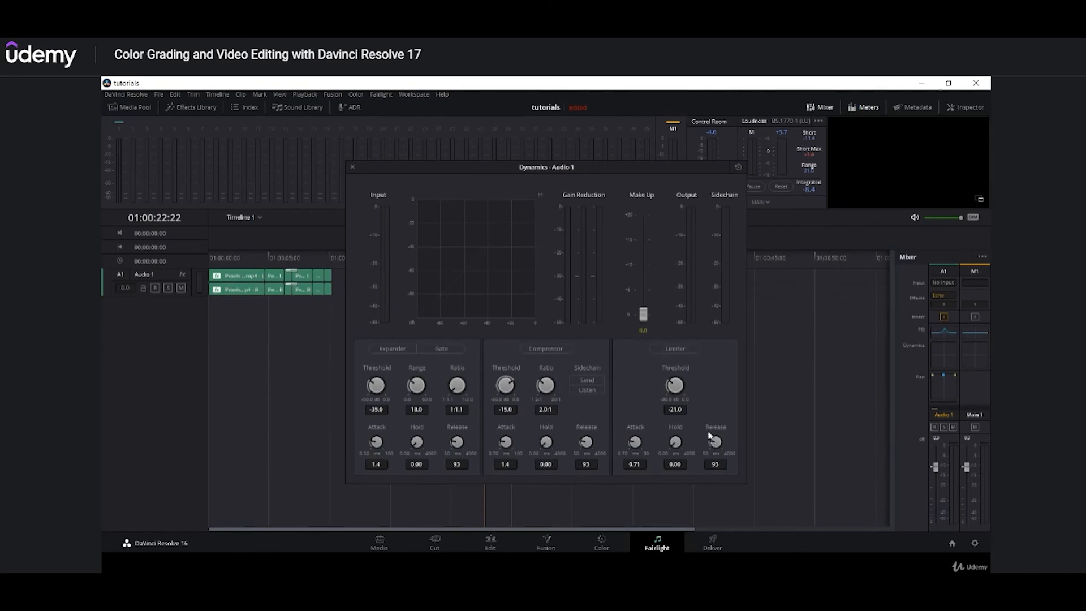
left_click(352, 167)
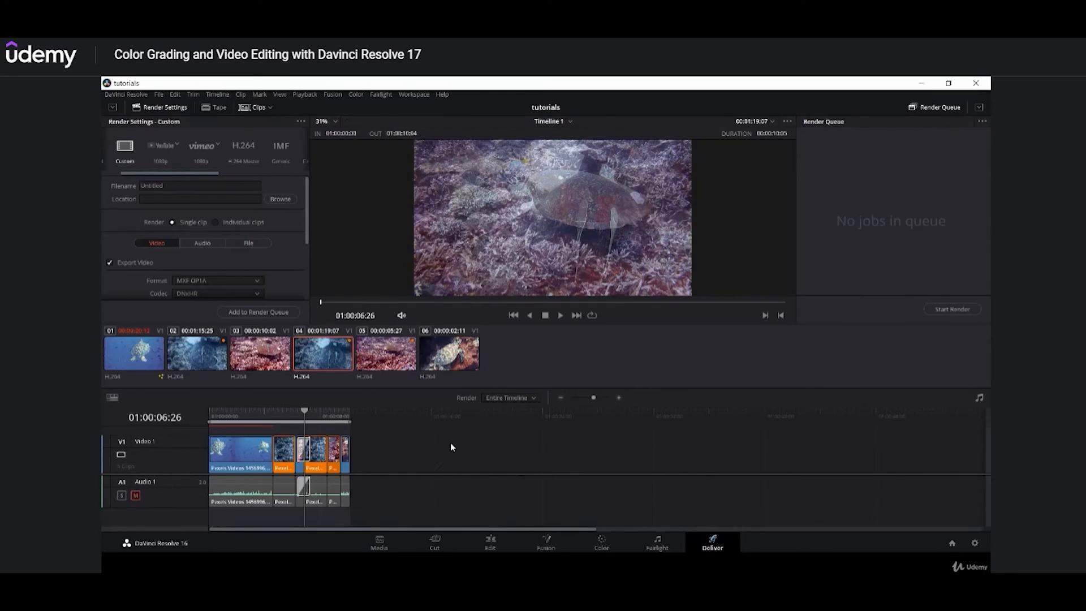
- Review the H.264, YouTube and Vimeo Quick Export options on the Cut page and cancel without exporting
left_click(436, 543)
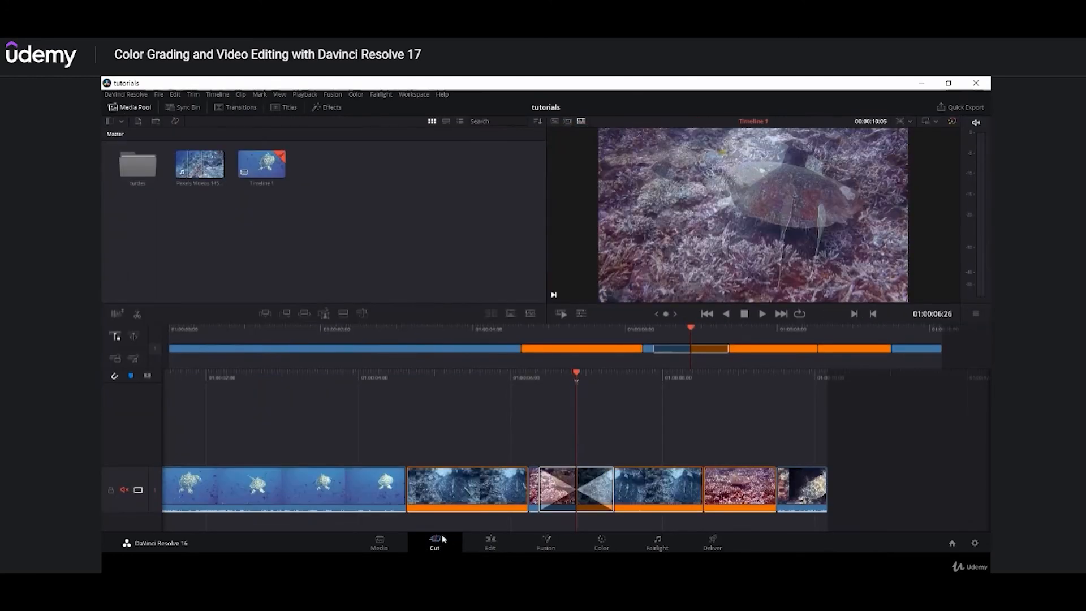
left_click(960, 108)
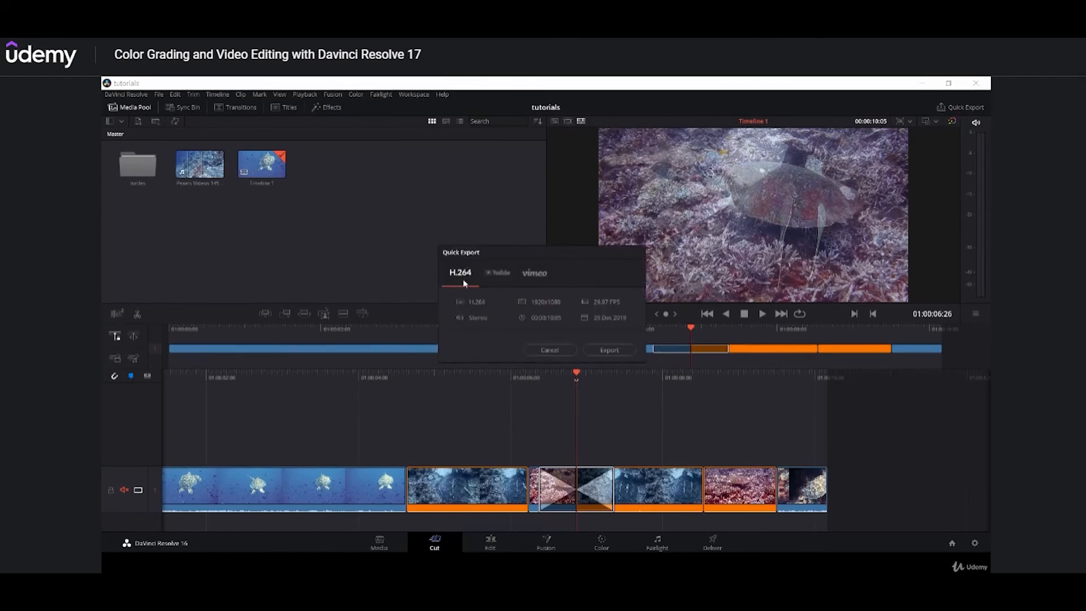
left_click(502, 277)
left_click(537, 275)
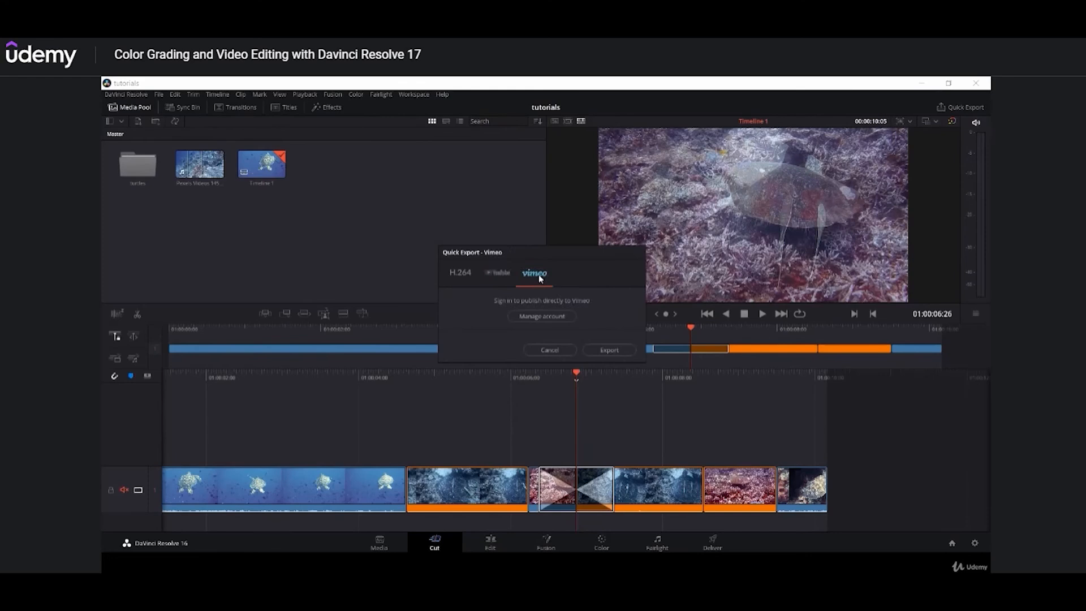
left_click(495, 275)
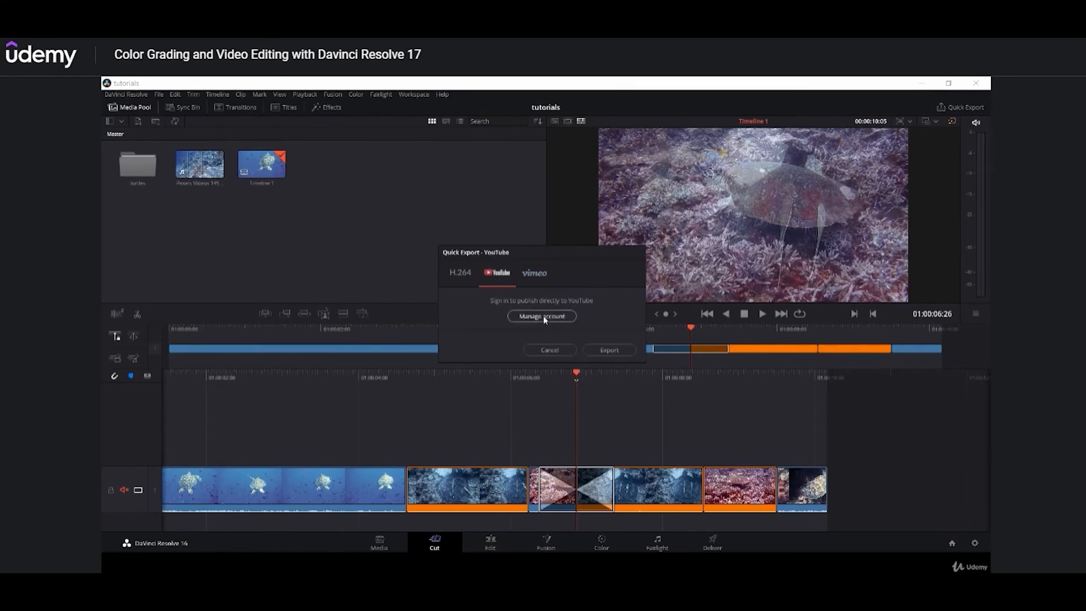
left_click(551, 349)
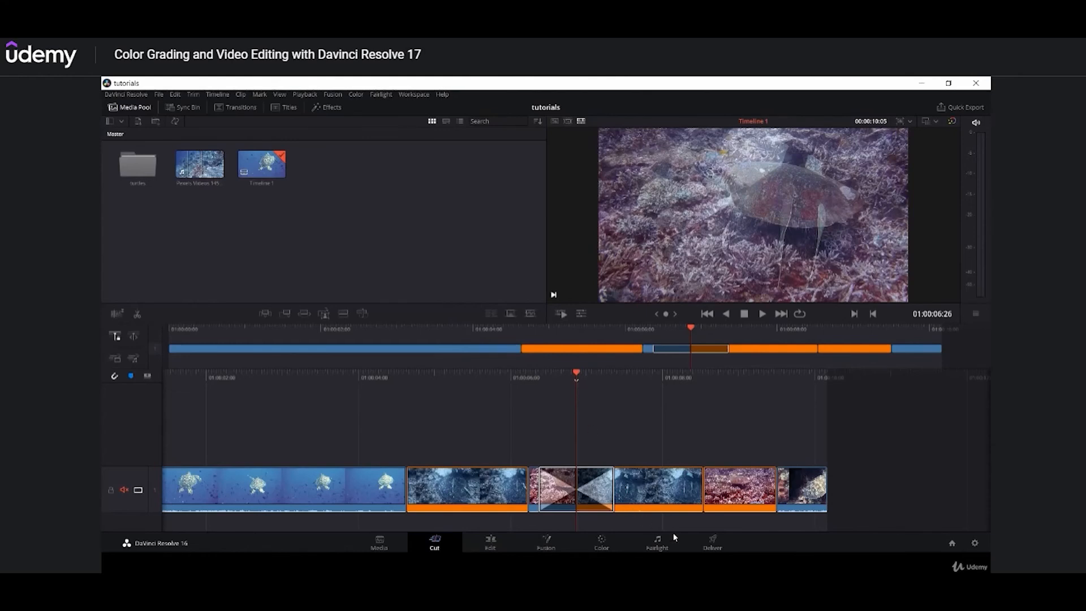
- On the Deliver page, name the render "final video" and set its location to the davinci media folder on drive E
left_click(712, 542)
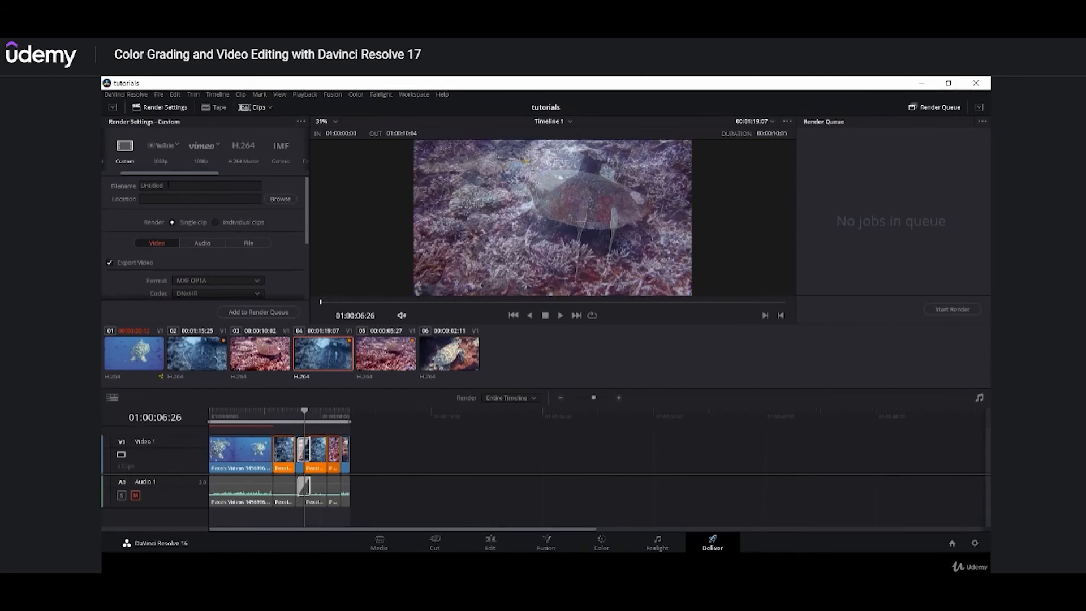
left_click_drag(168, 186, 109, 189)
type("final video")
left_click(280, 199)
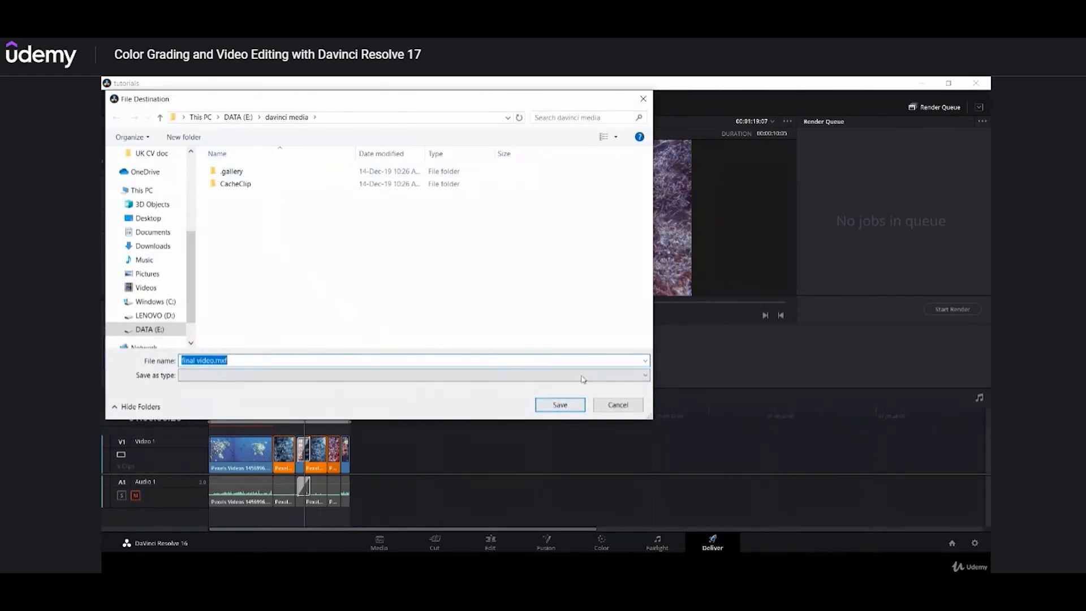
left_click(560, 405)
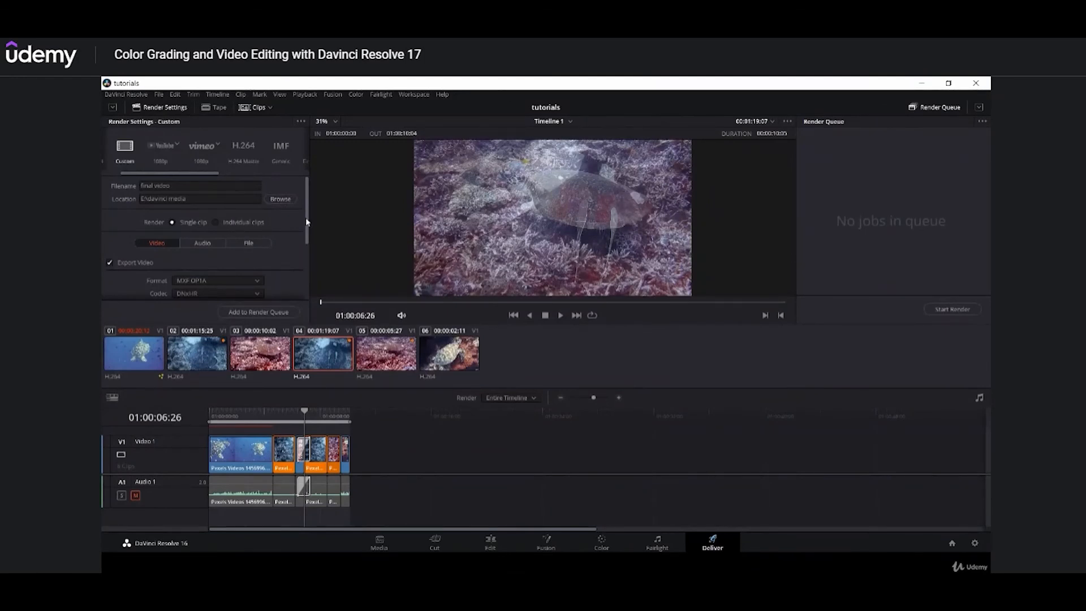
- Set the video export format to QuickTime in the render settings
scroll(294, 232, "down", 5)
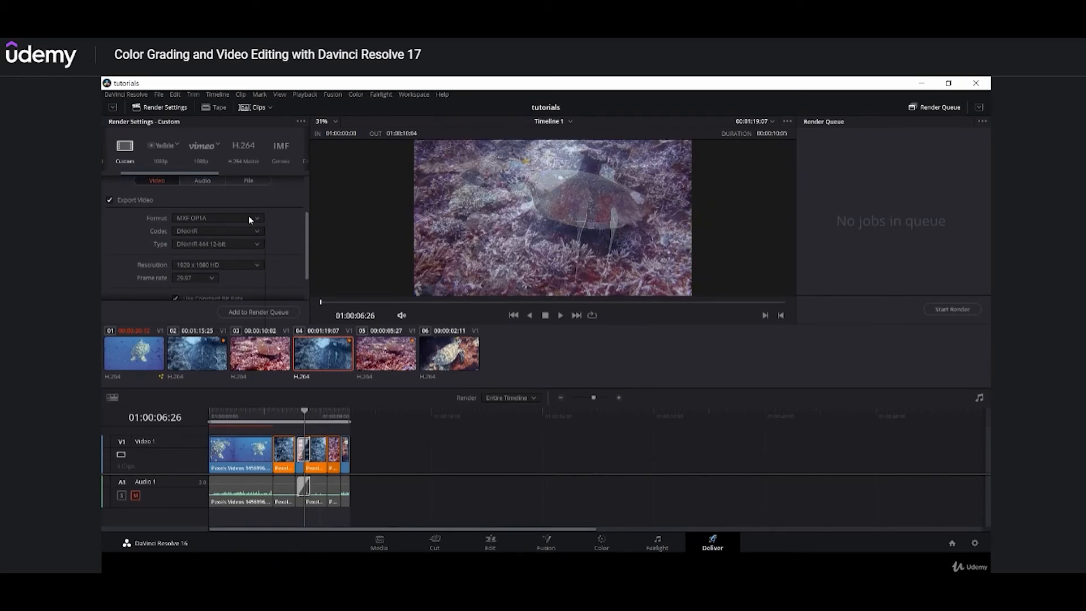
left_click(250, 217)
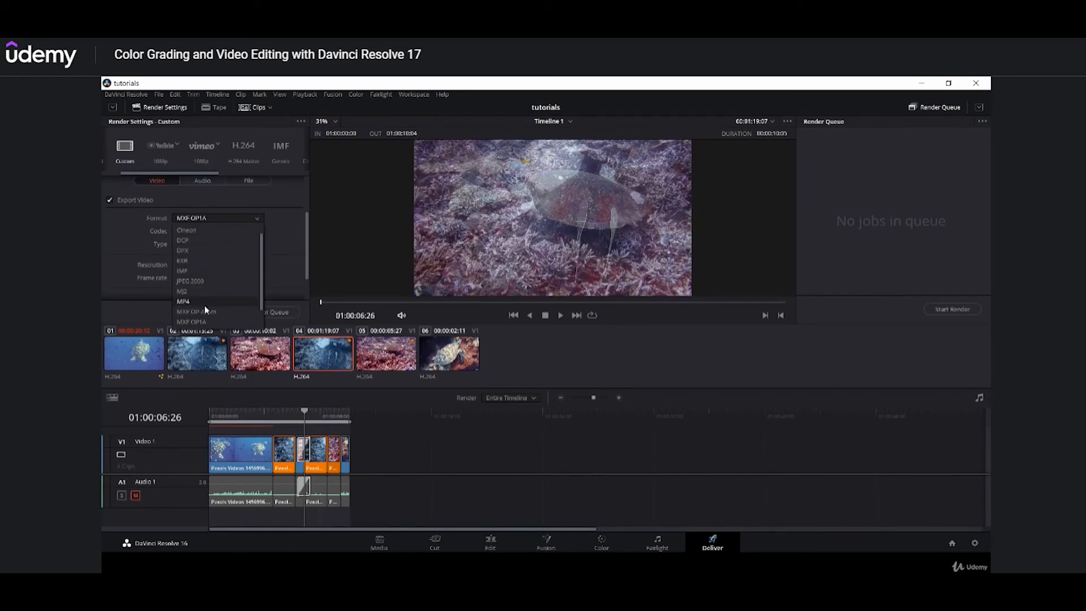
scroll(205, 310, "down", 1)
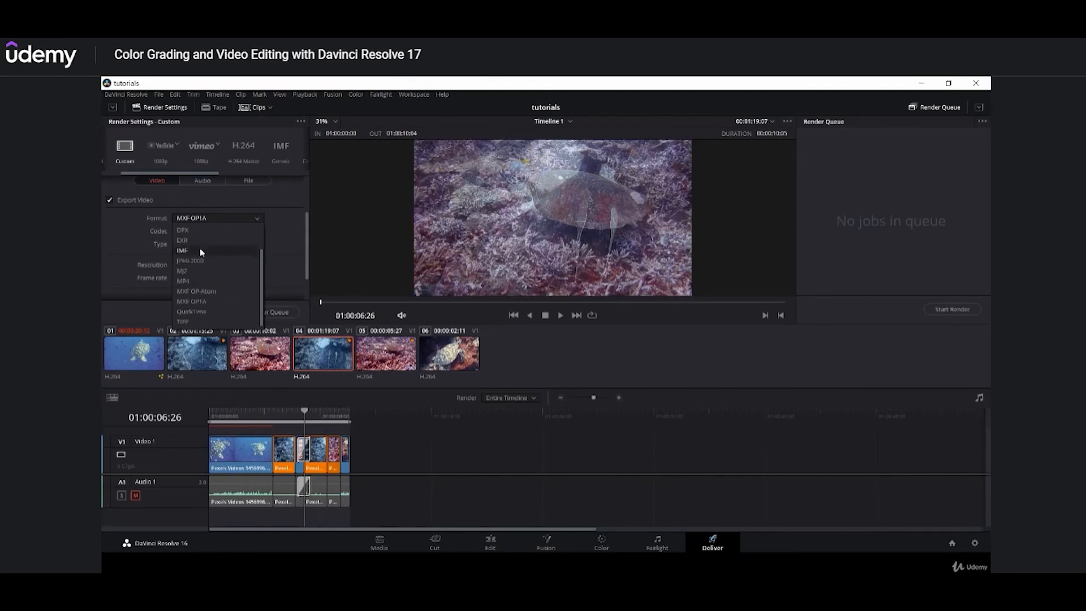
left_click(197, 312)
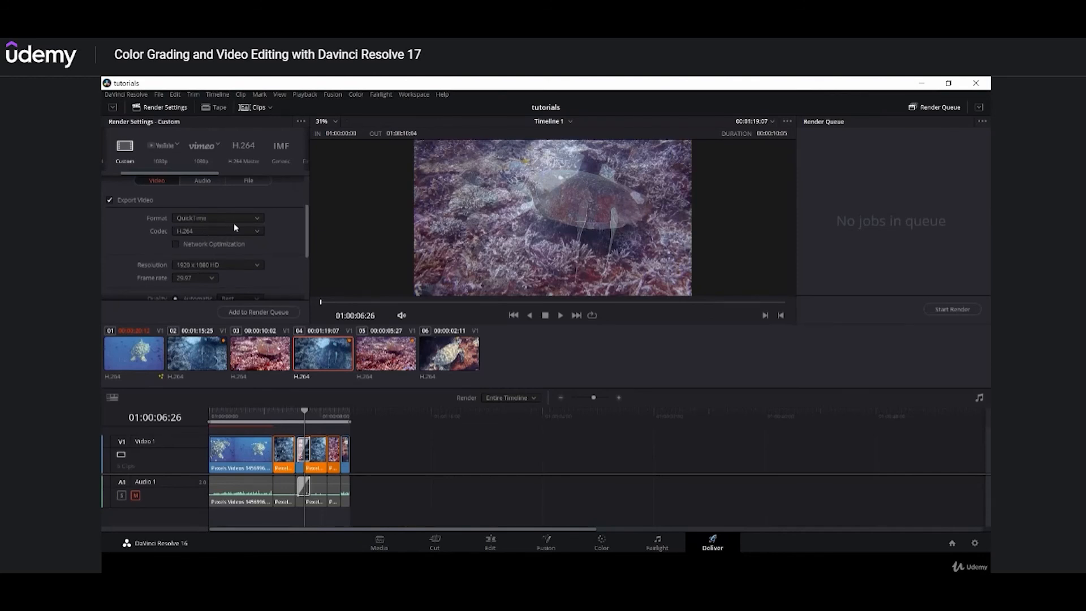
scroll(306, 237, "down", 4)
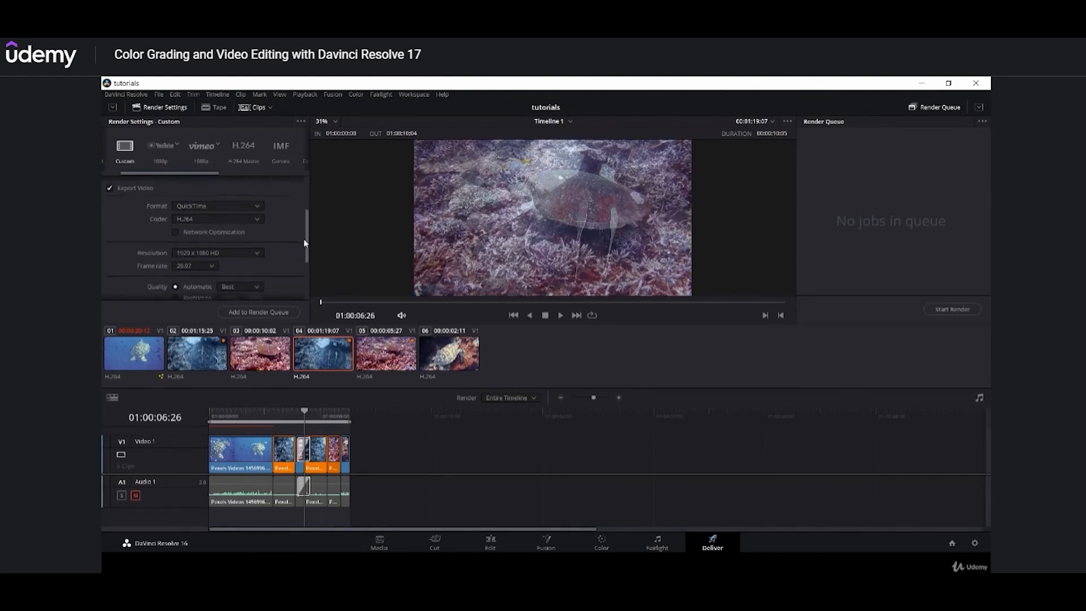
- Limit the render to an in/out range on the timeline running from 01:00:00:00 to 01:00:09:26
scroll(300, 264, "down", 1)
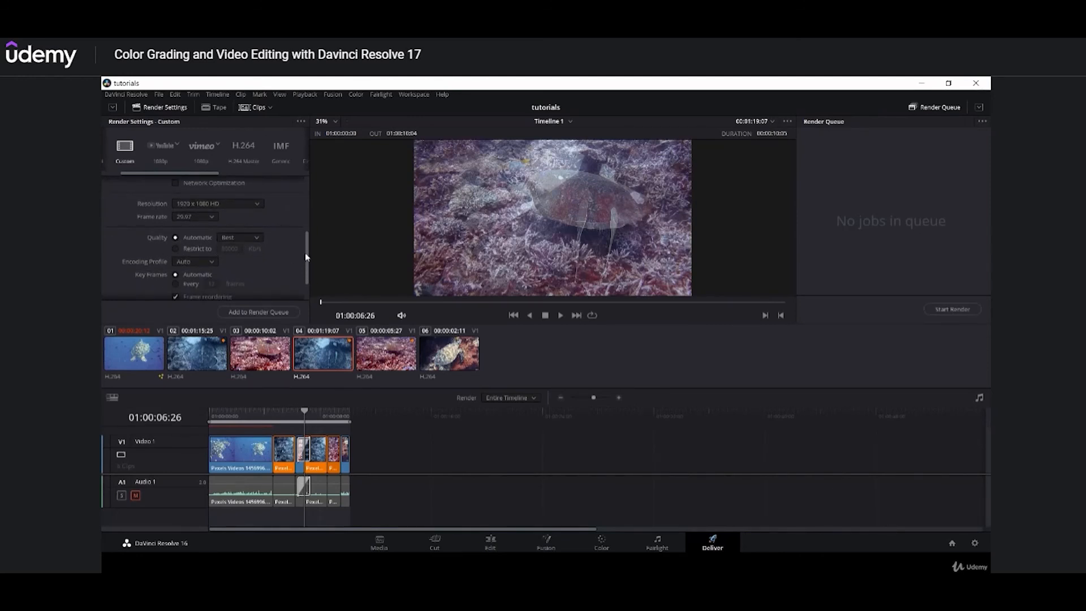
left_click_drag(306, 255, 307, 196)
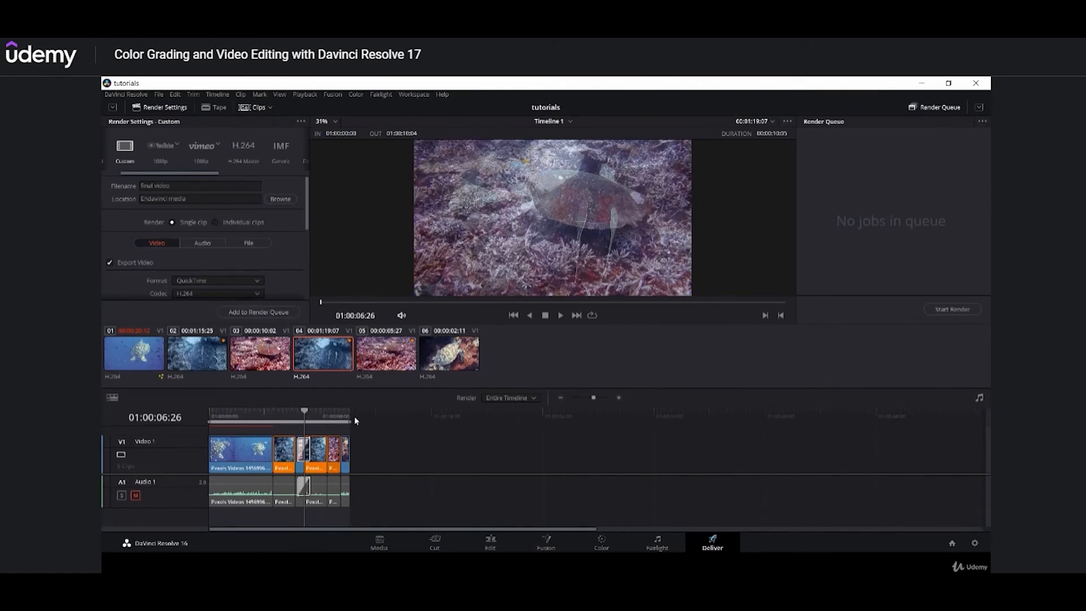
left_click(524, 398)
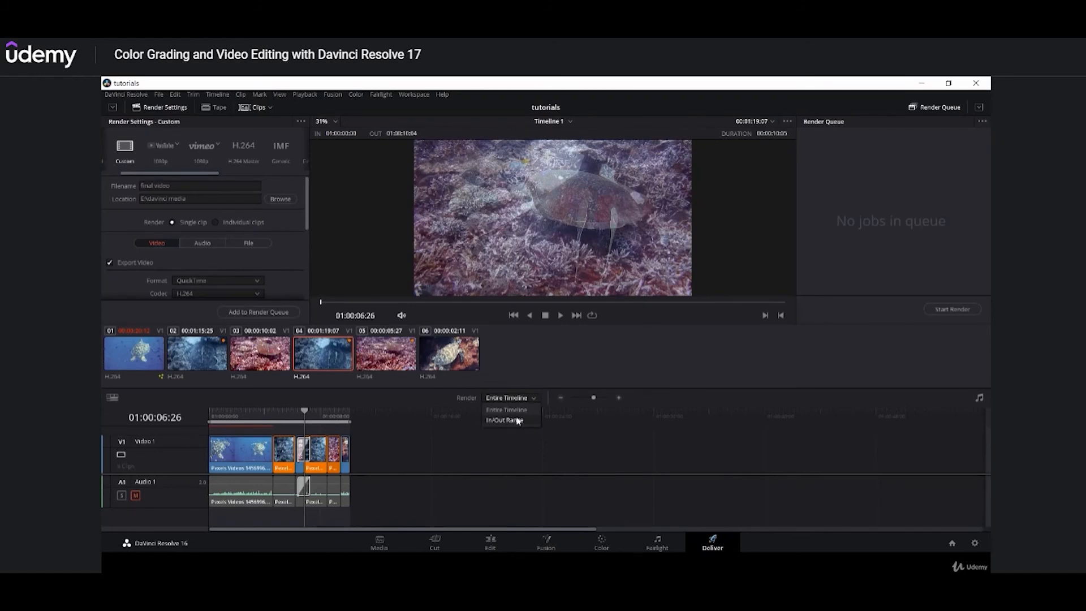
left_click(416, 419)
left_click(349, 418)
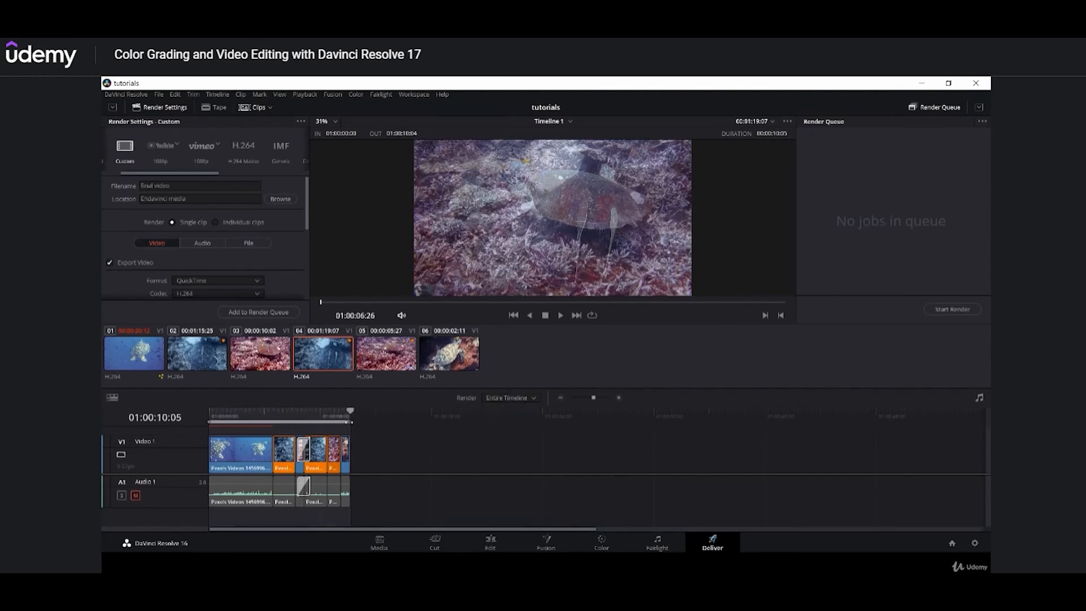
left_click_drag(349, 422, 313, 422)
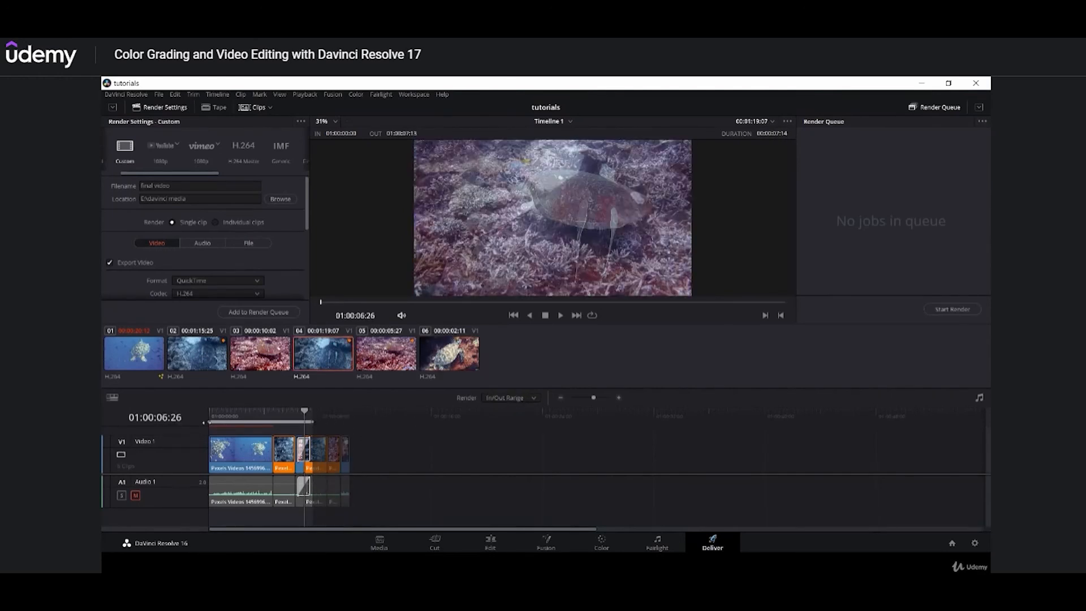
mouse_move(207, 422)
left_mouse_down()
mouse_move(256, 422)
mouse_move(209, 422)
left_mouse_up()
left_click_drag(313, 422, 349, 422)
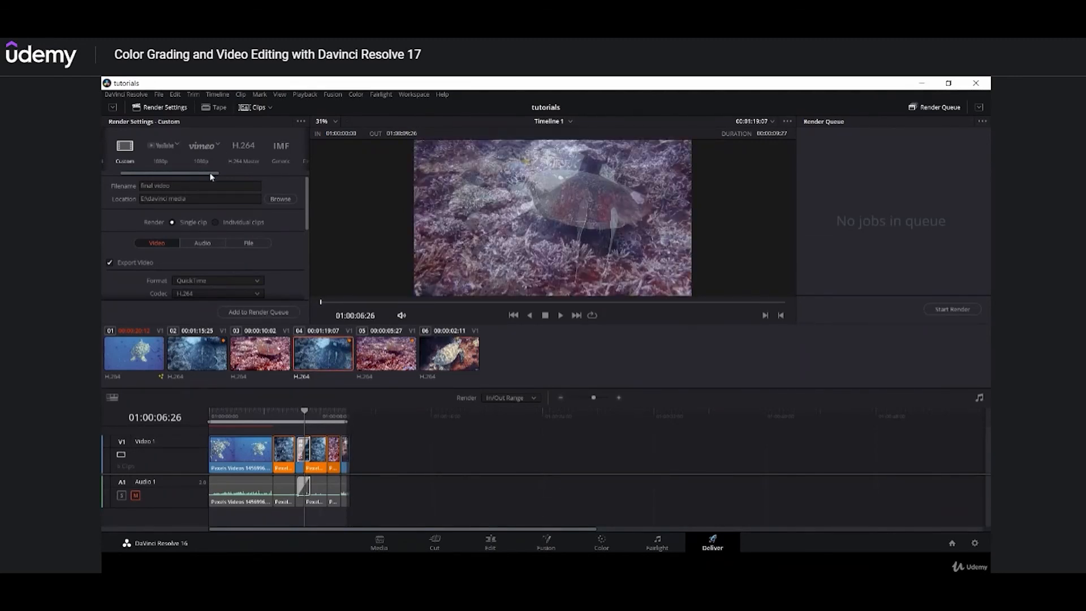
- Check the YouTube resolution presets, and apply the Vimeo 720p preset to the render settings
left_click_drag(210, 175, 179, 173)
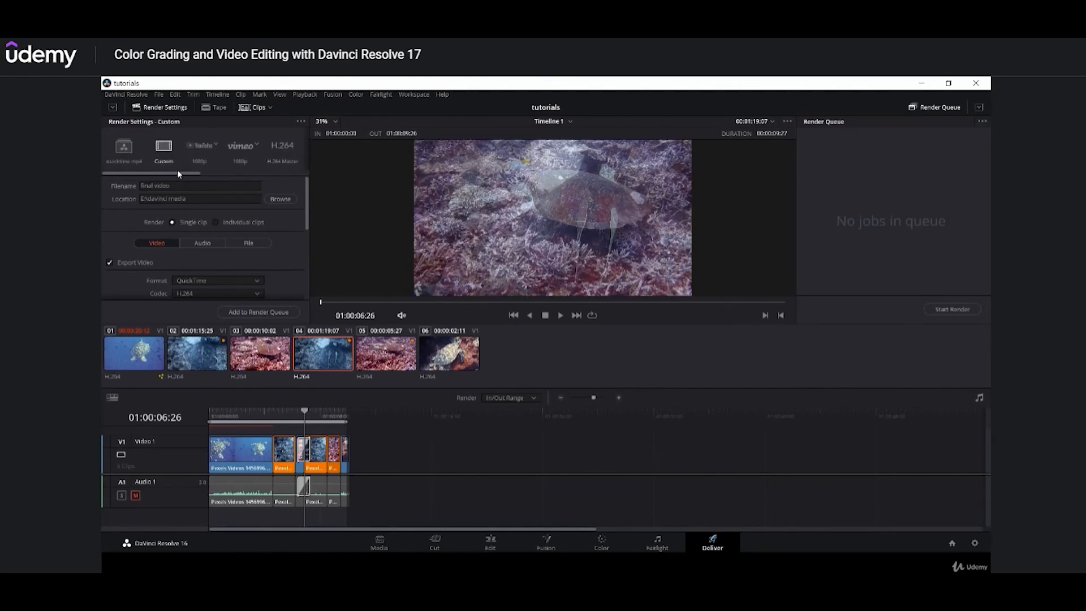
left_click(215, 146)
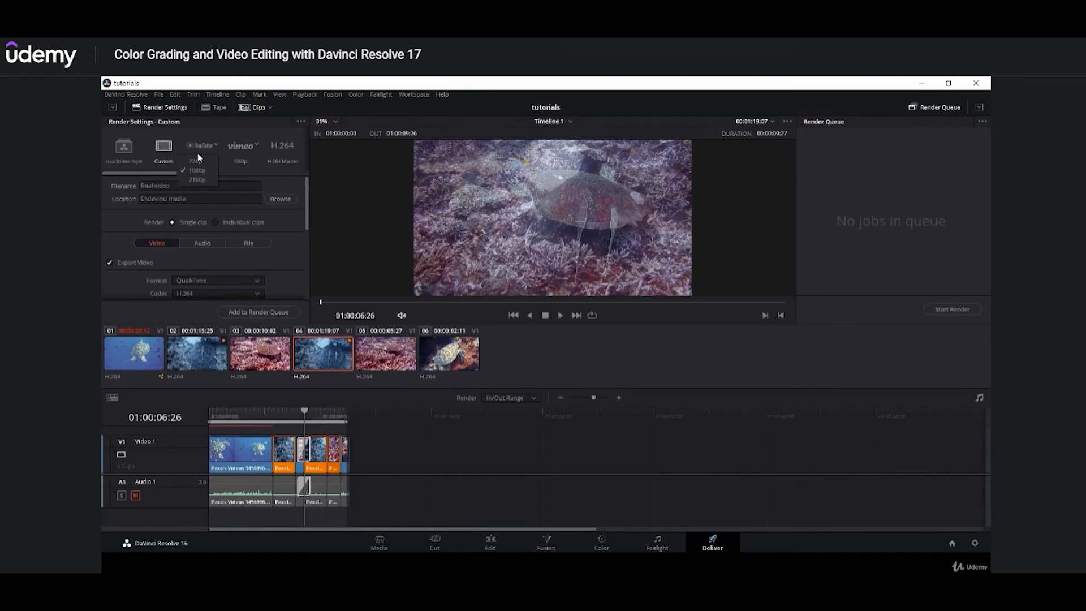
left_click(254, 149)
left_click(255, 148)
left_click(242, 161)
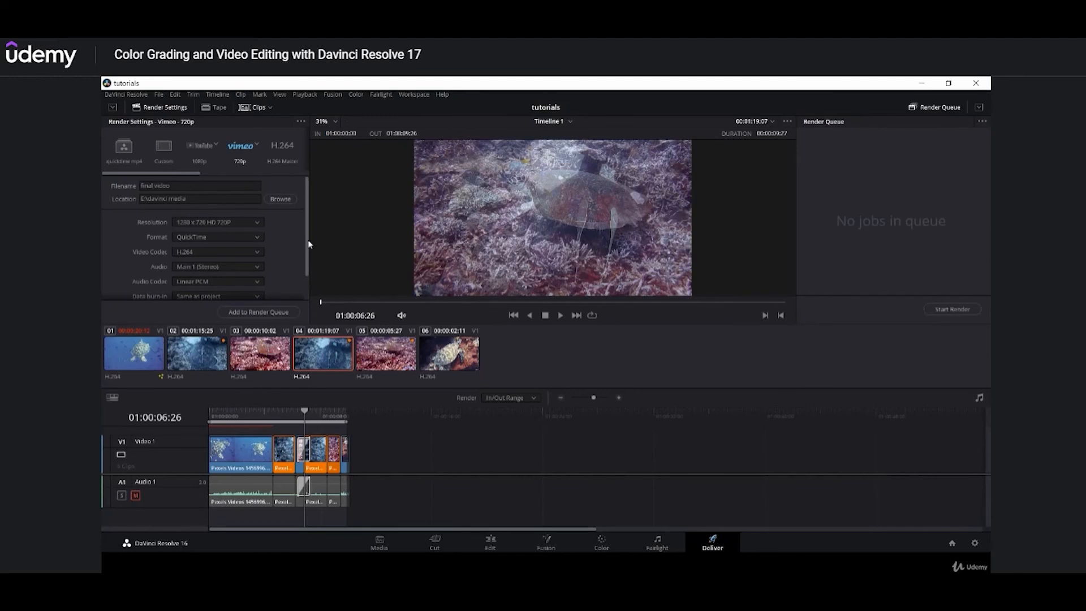
scroll(310, 244, "down", 2)
scroll(304, 218, "up", 1)
scroll(305, 228, "down", 3)
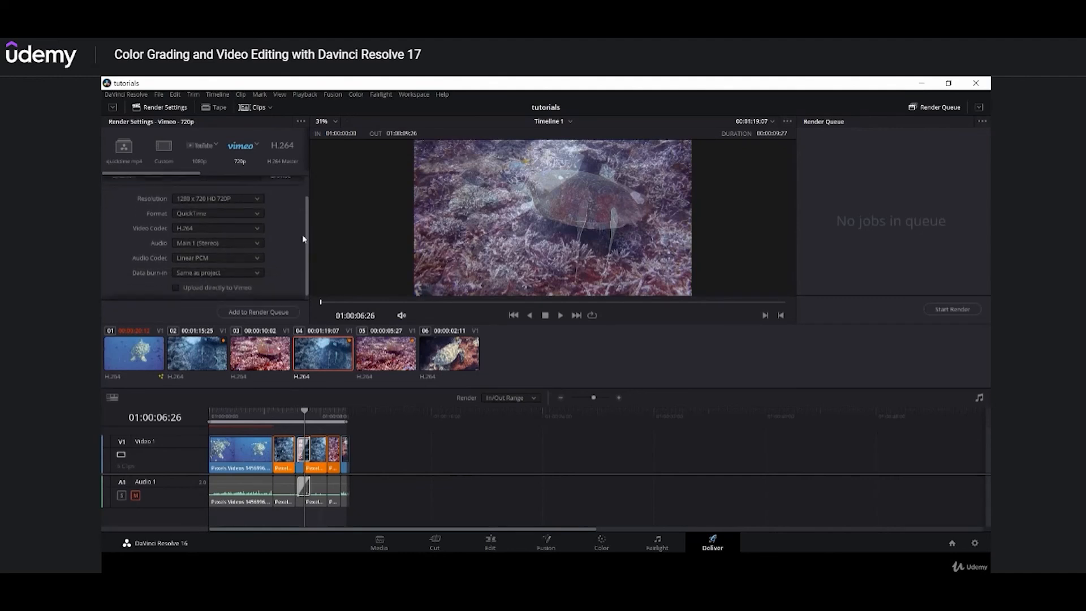
scroll(304, 204, "up", 3)
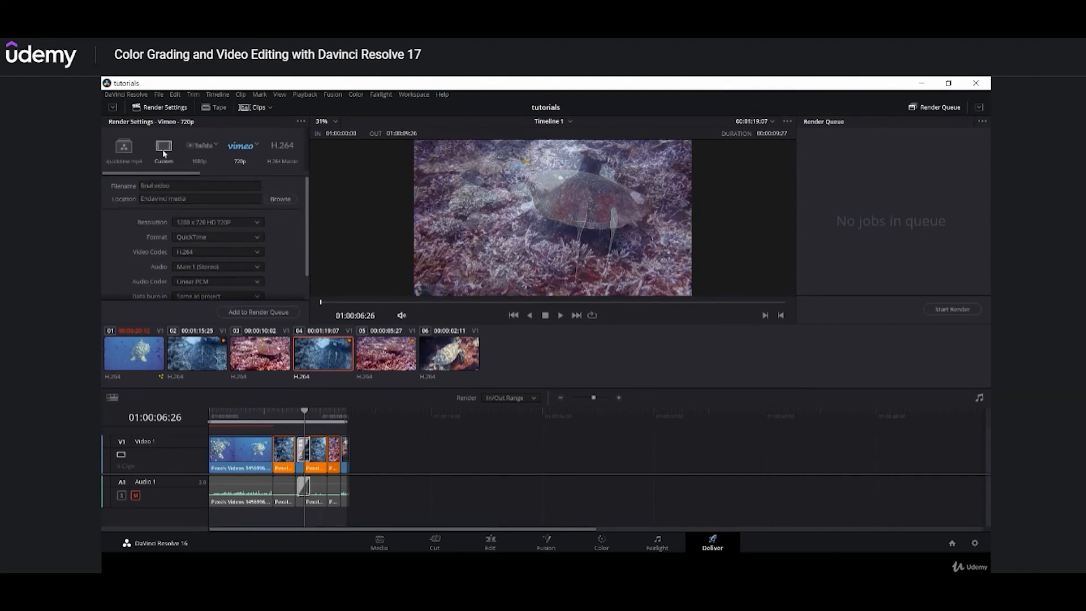
- Add the Vimeo 720p version of Timeline 1 to the render queue and start the render
left_click(271, 313)
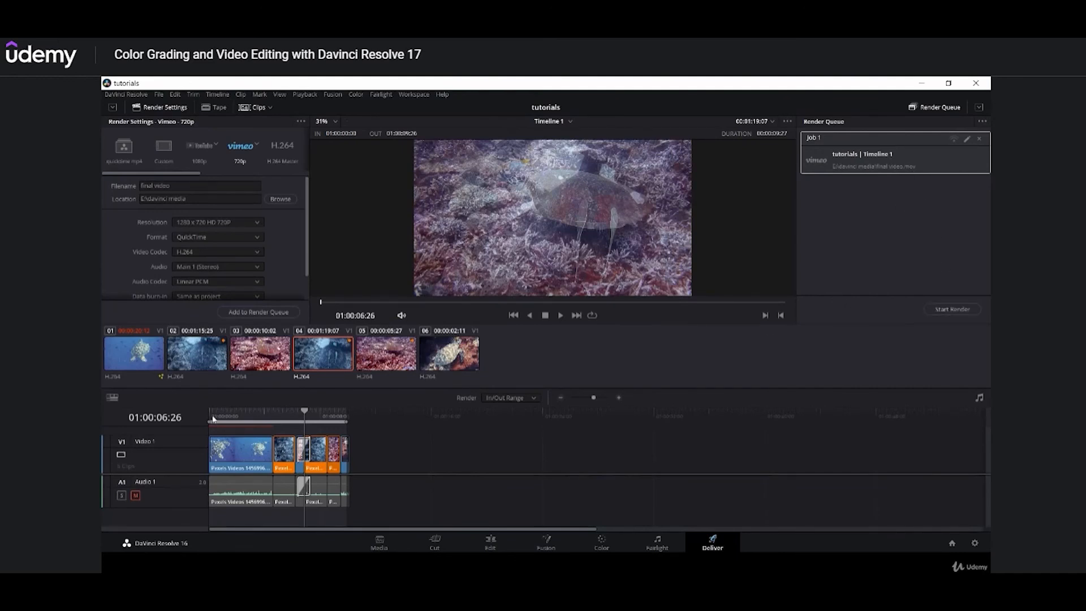
left_click_drag(205, 421, 336, 421)
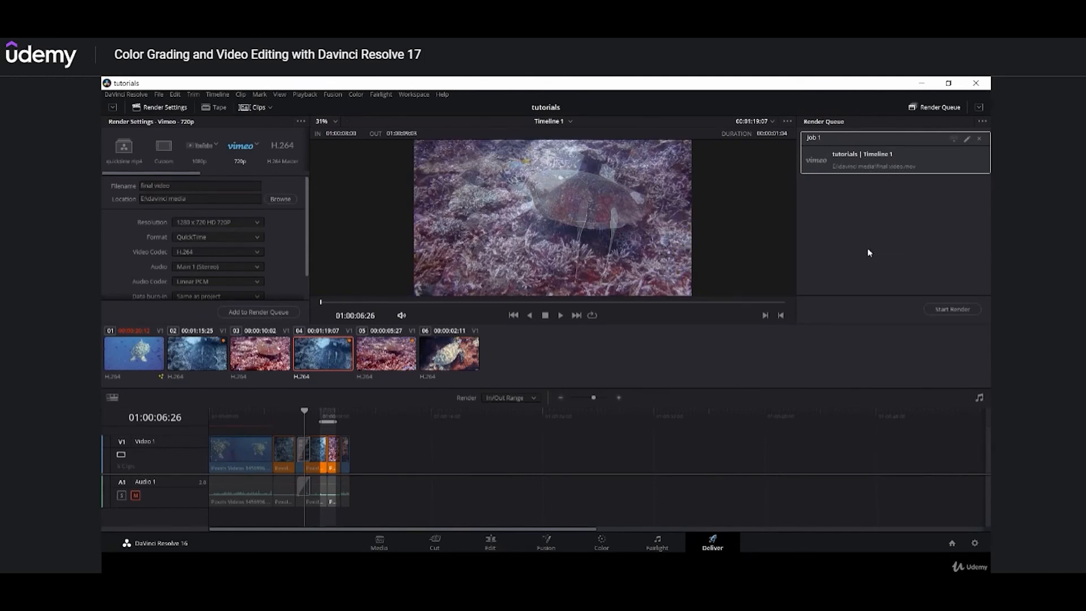
left_click(939, 309)
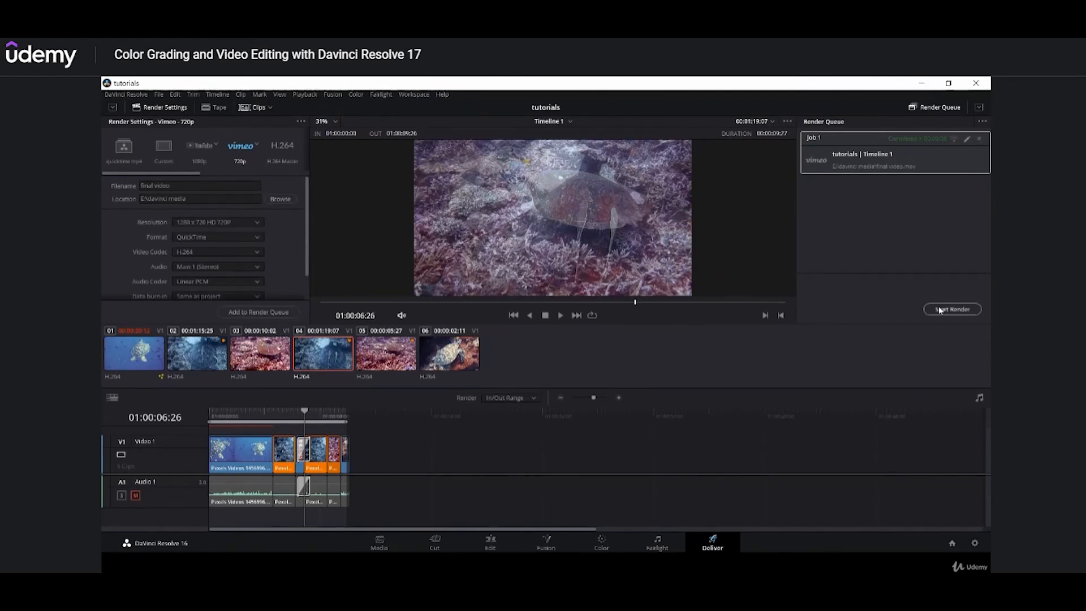
- Open the rendered job for editing and check for the output file in its destination folder, cancelling the file dialog
left_click(968, 139)
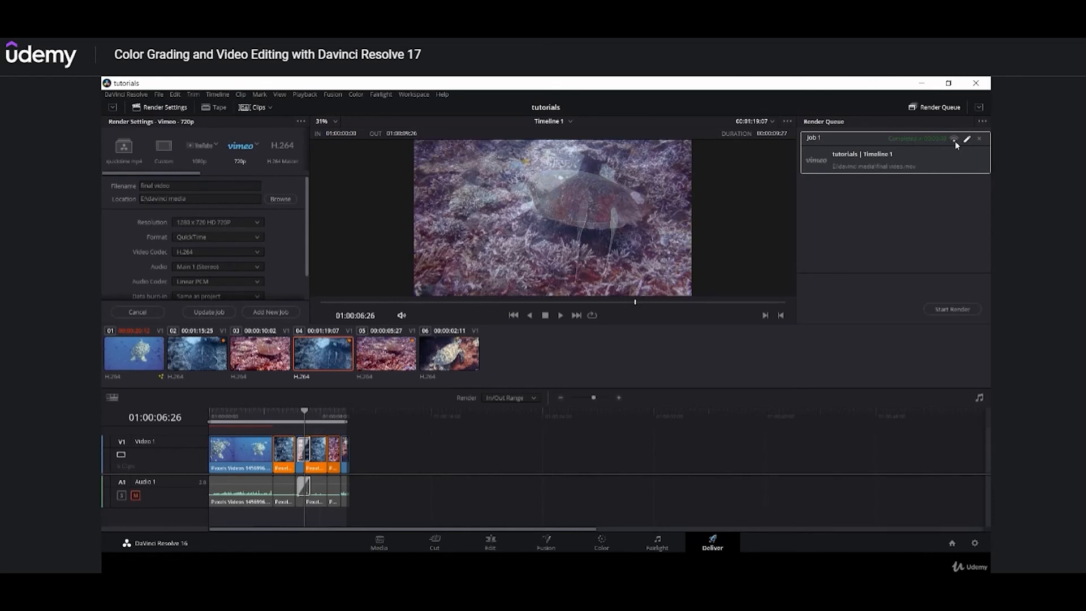
left_click(280, 199)
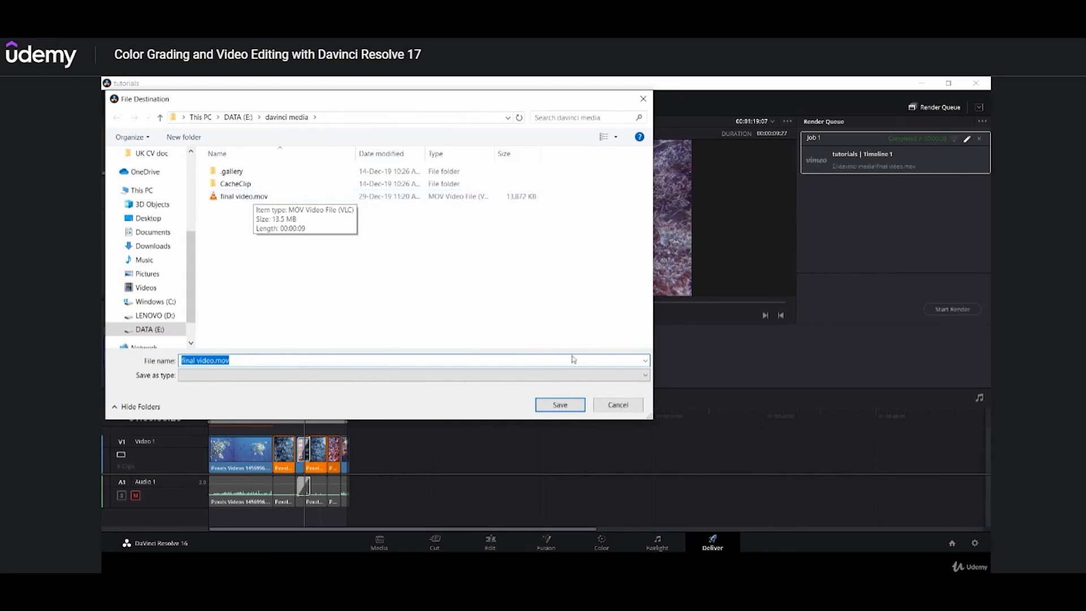
left_click(606, 405)
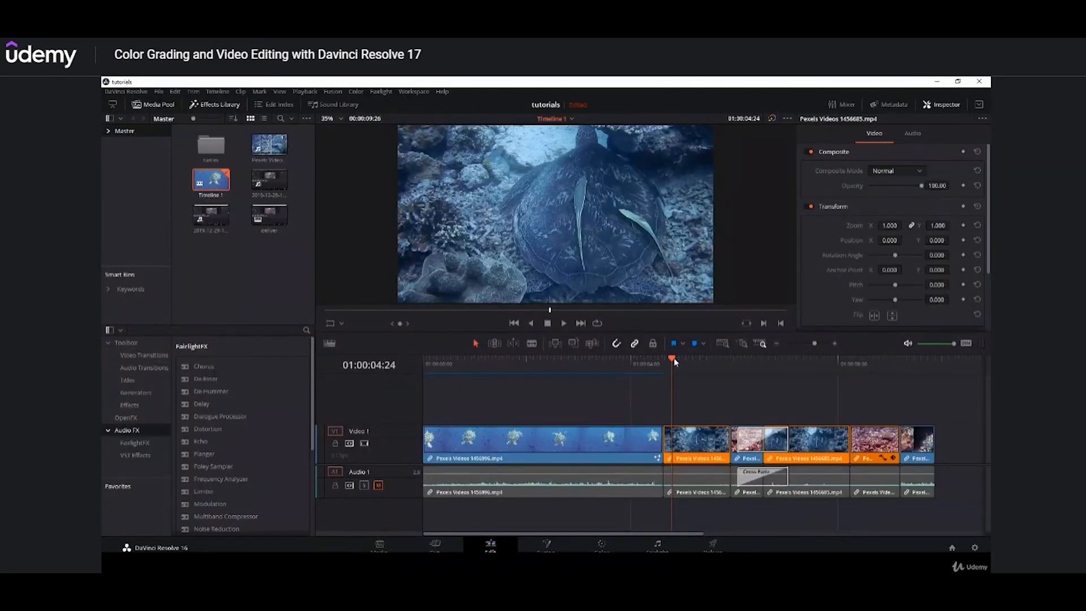
- On the Edit page, roll the cut between the first two clips to 01:00:04:27 and undo a trial shortening of the first clip
left_click_drag(674, 362, 677, 362)
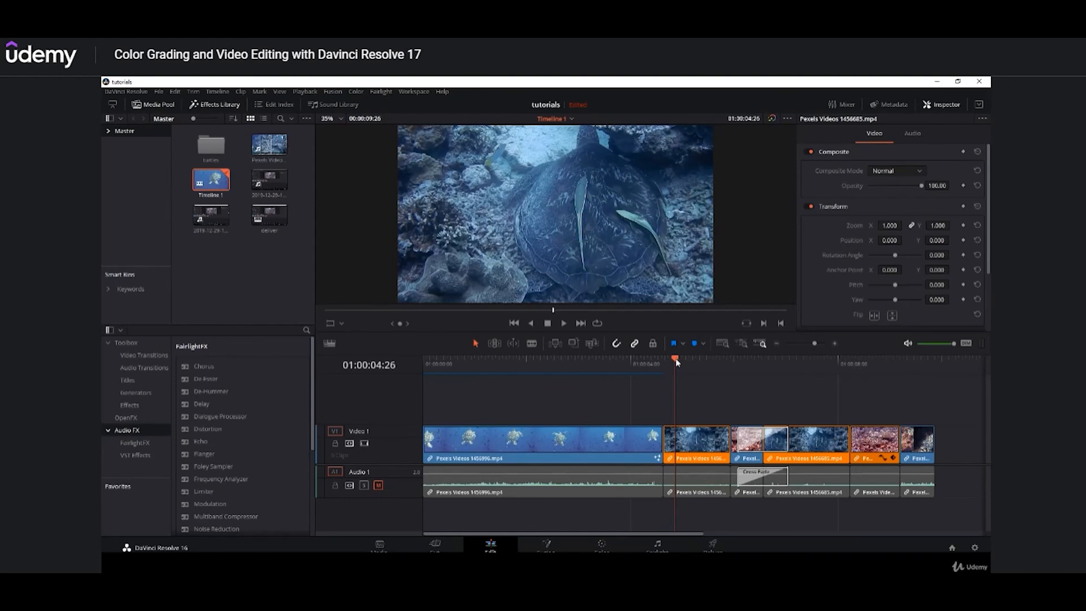
left_click_drag(677, 363, 679, 365)
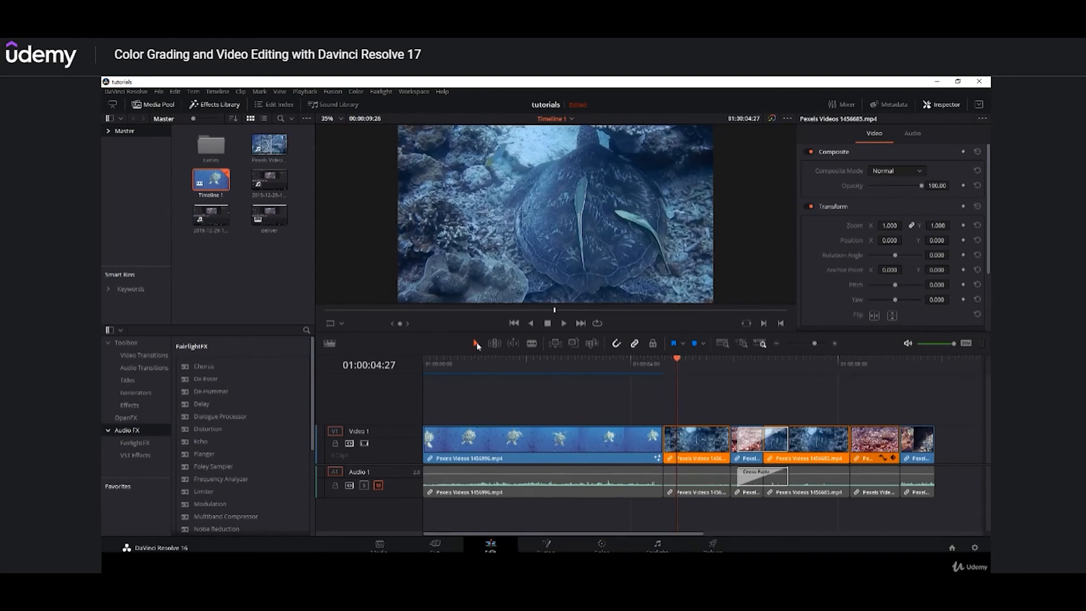
left_click_drag(663, 440, 672, 440)
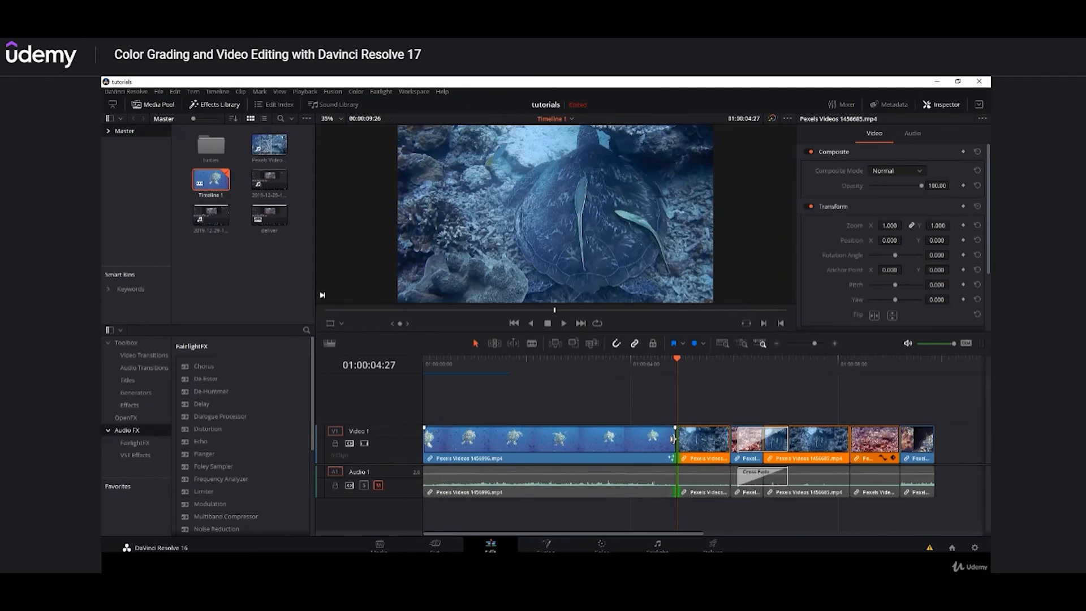
left_click_drag(672, 440, 654, 439)
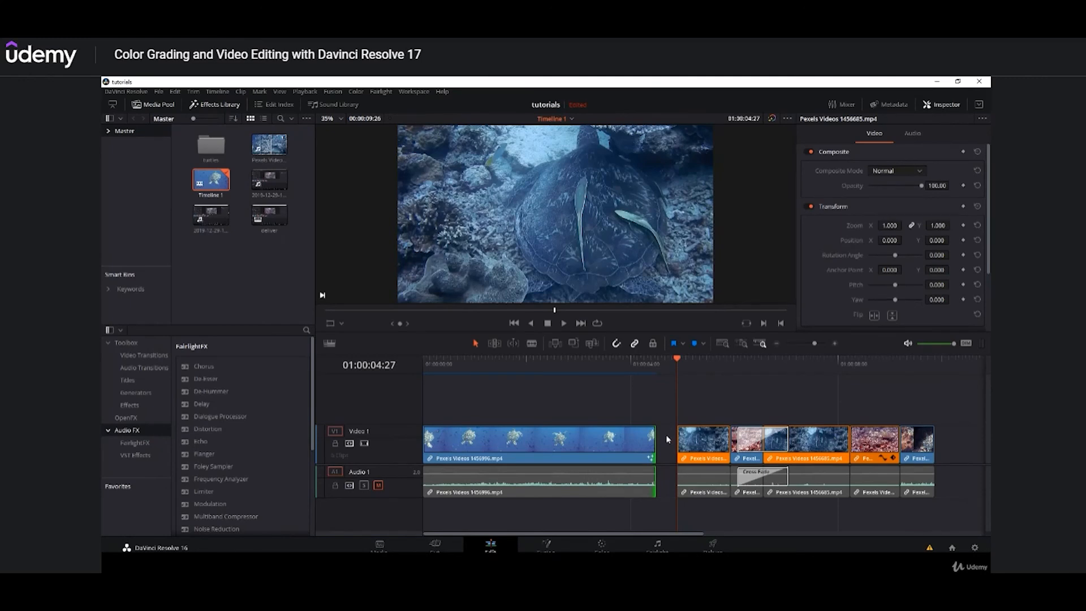
key("ctrl+z")
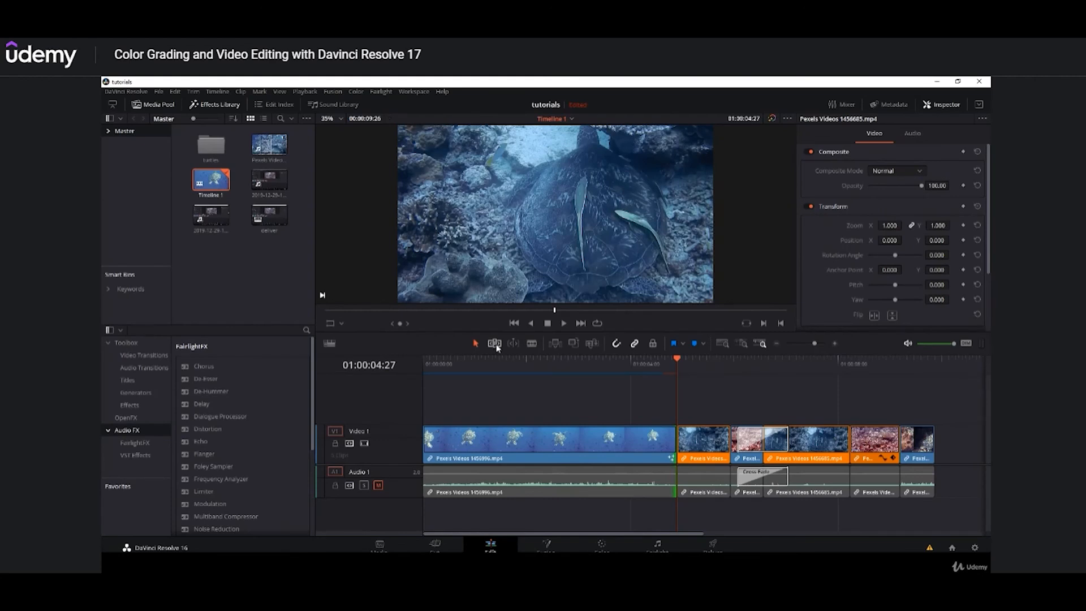
- In Trim Edit mode, ripple trim about 8 frames off the start of the second clip
left_click(494, 344)
left_click_drag(681, 437, 694, 436)
left_click_drag(663, 361, 639, 362)
- Look up the trim shortcuts in Keyboard Customization by searching all commands for "trim", and close the dialog
left_click(125, 92)
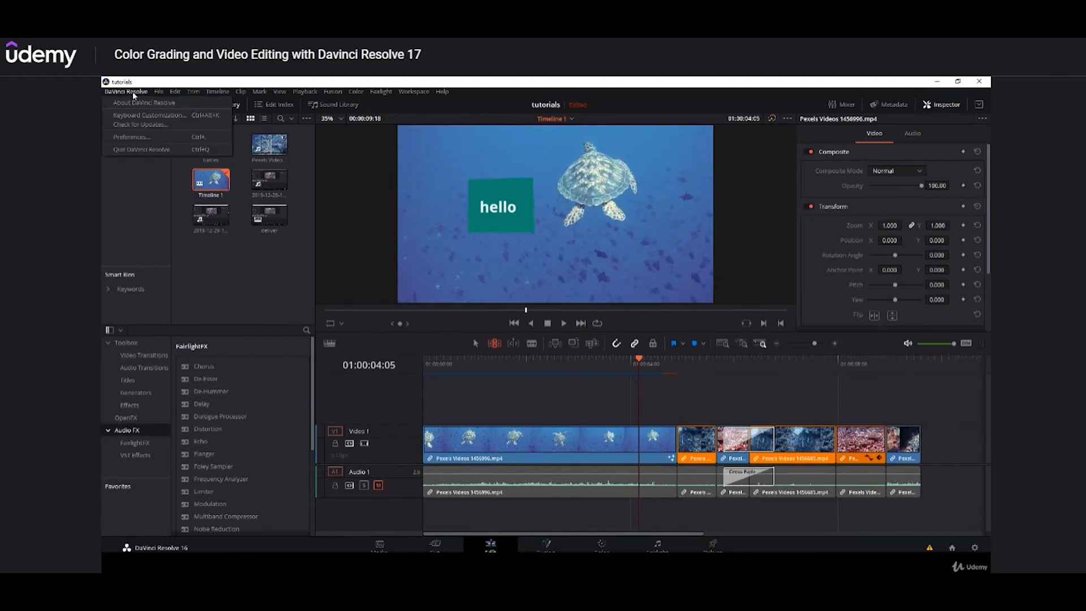
left_click(138, 114)
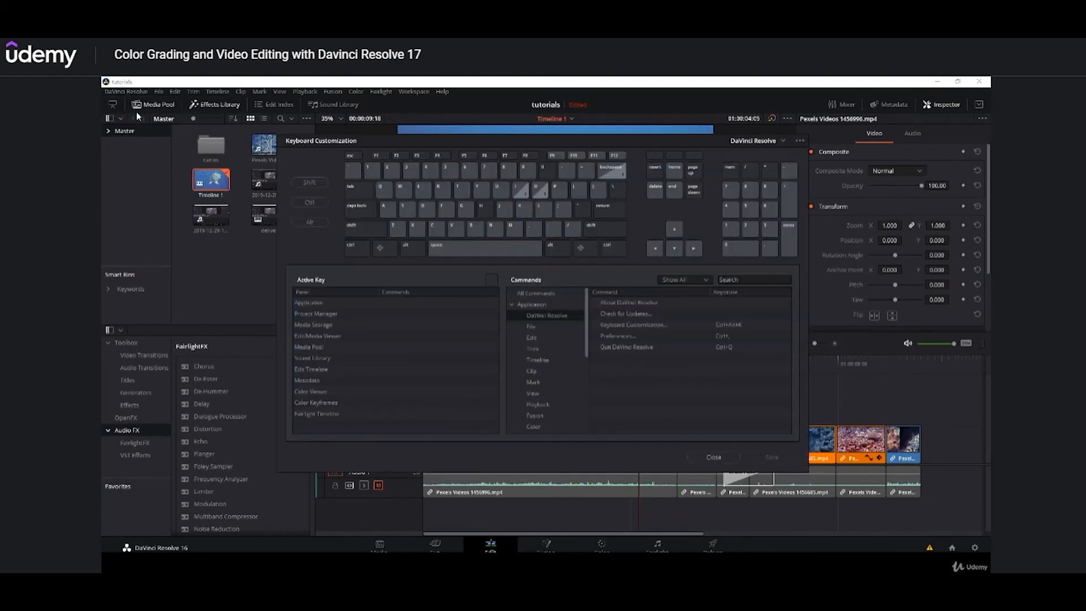
left_click(540, 293)
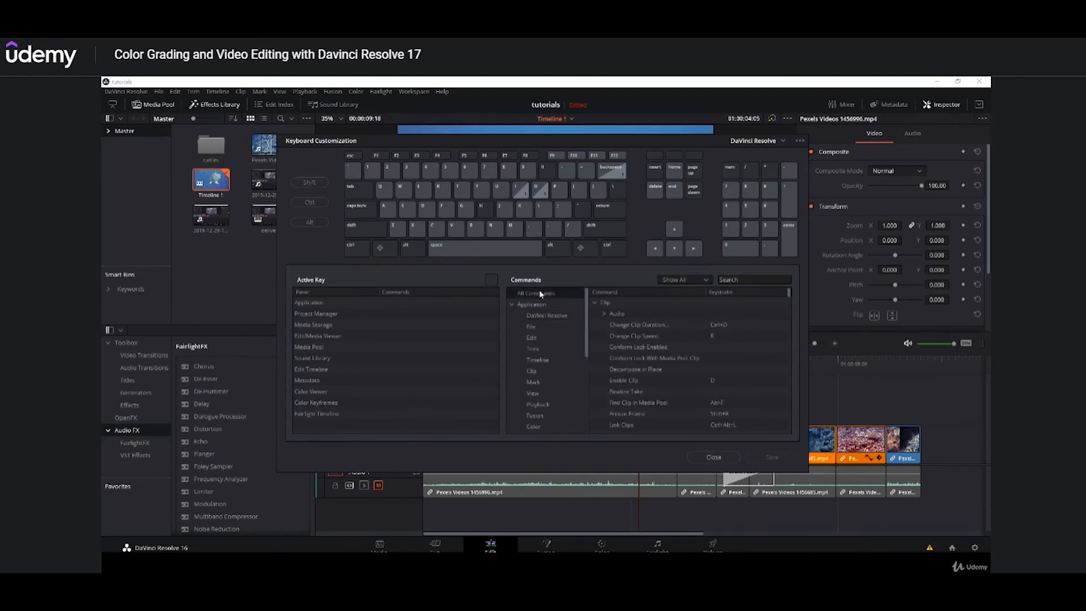
left_click(742, 279)
type("trim")
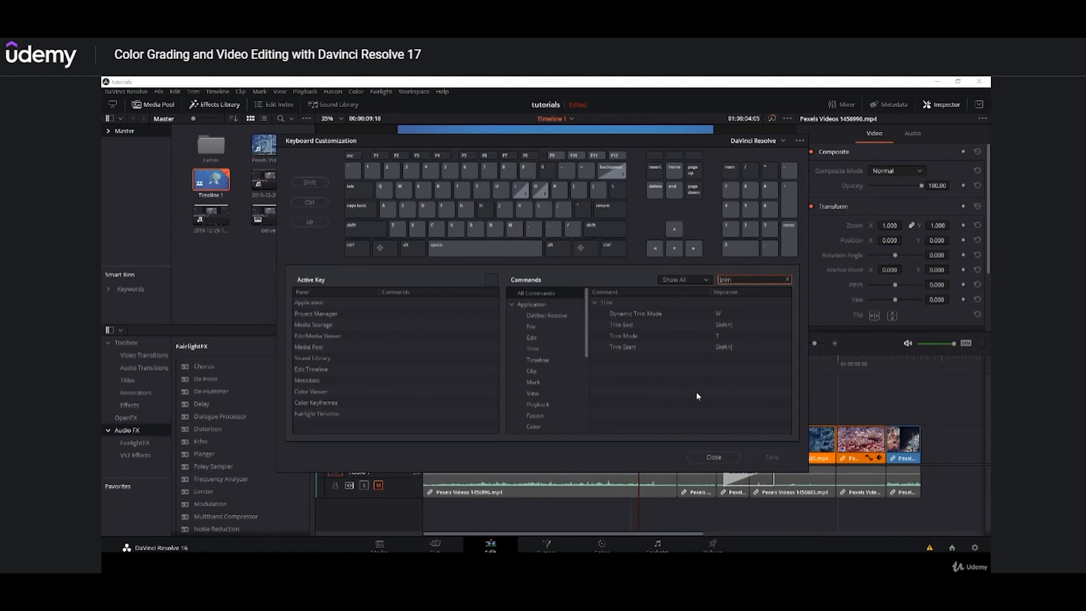
left_click(714, 456)
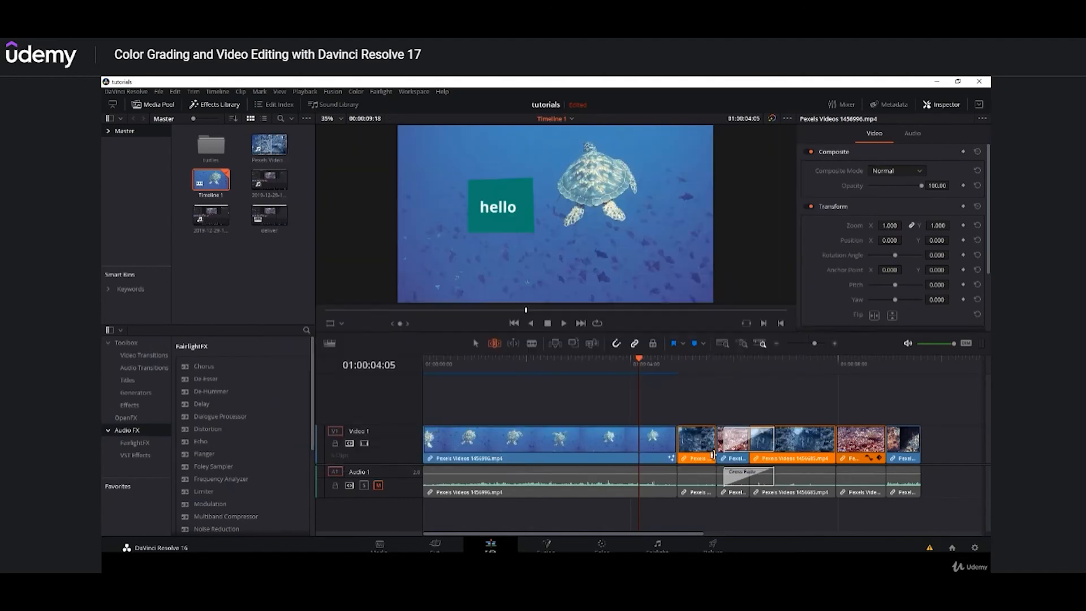
- Ripple trim the start of the second clip to the playhead at 01:00:05:04
left_click(653, 361)
left_click_drag(657, 361, 663, 361)
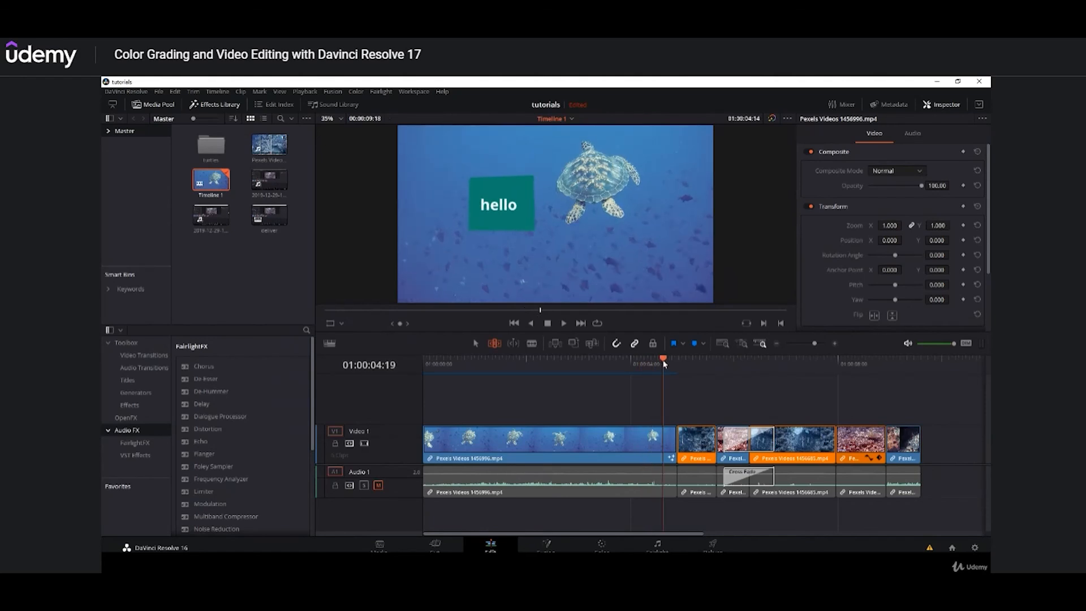
left_click_drag(664, 363, 690, 365)
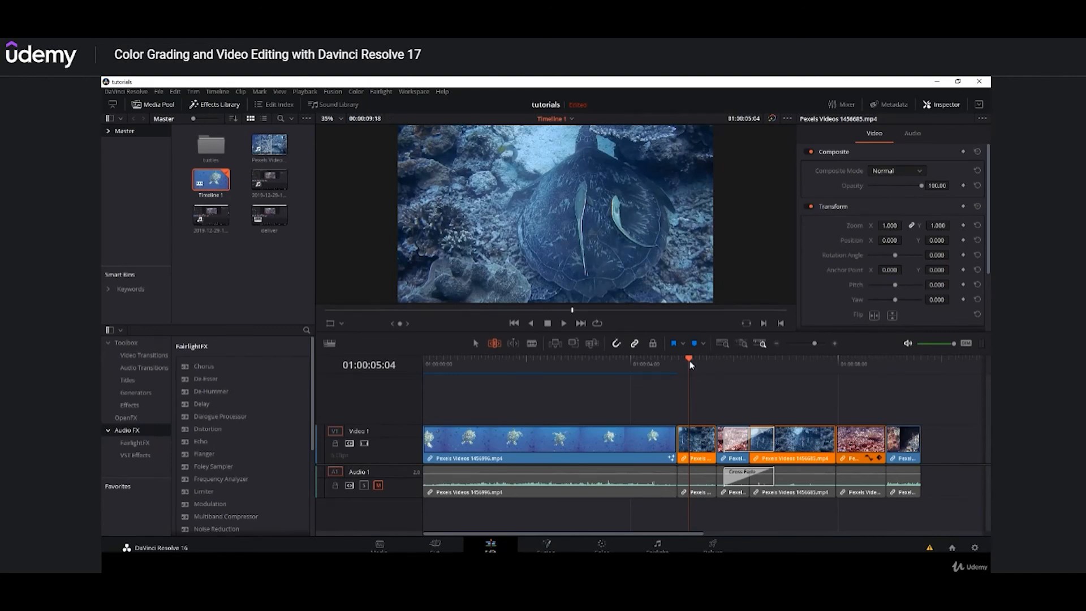
key("ctrl+shift+bracketleft")
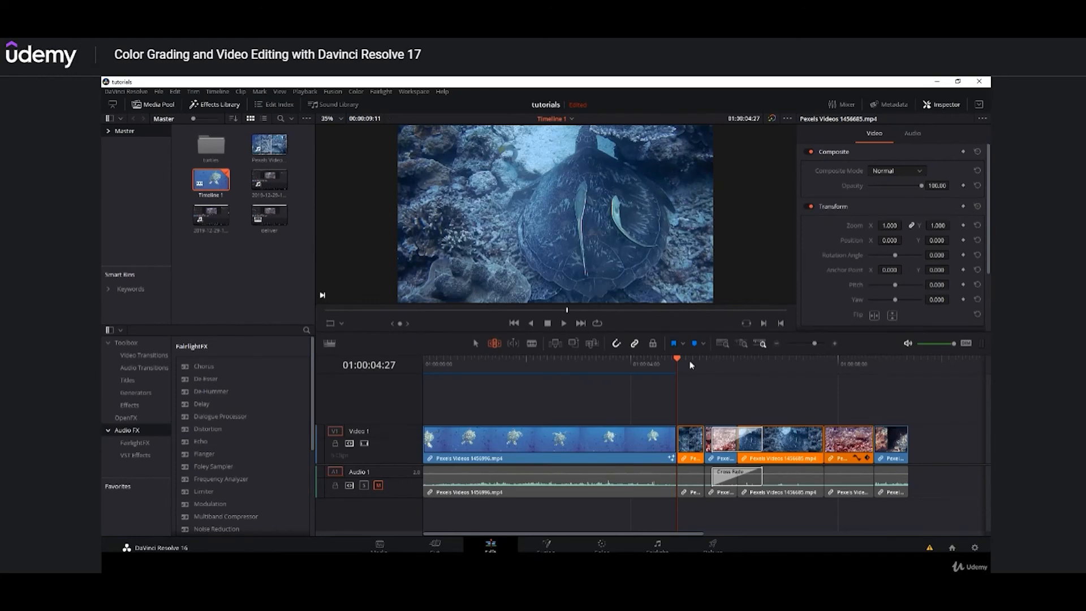
- Ripple trim the end of the second clip to the playhead at 01:00:05:08, and undo both the end and start trims
left_click_drag(690, 365, 696, 365)
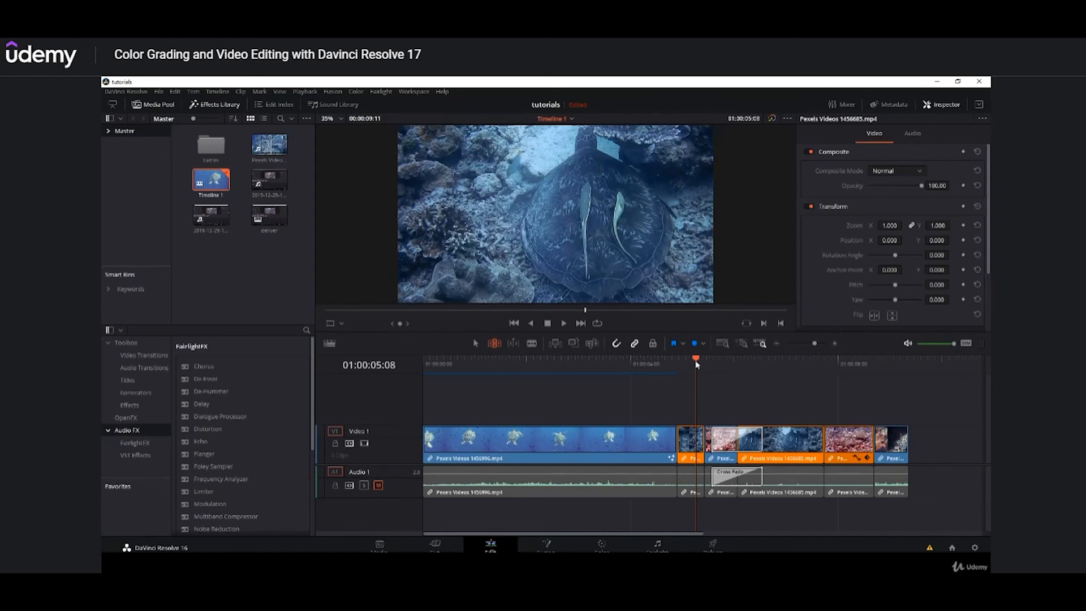
key("ctrl+shift+bracketright")
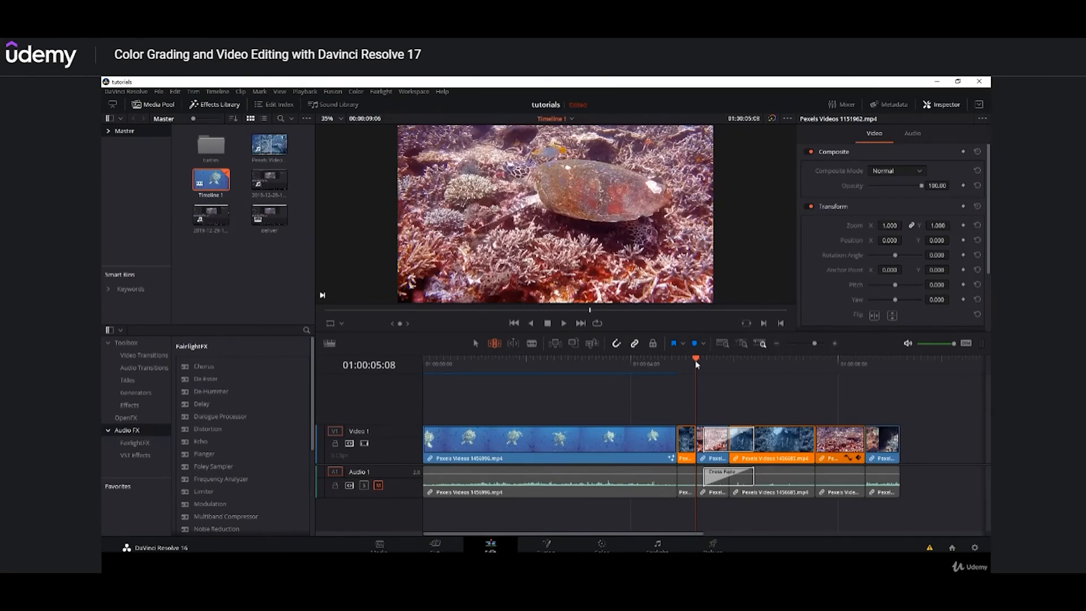
key("ctrl+z")
key("ctrl+z")
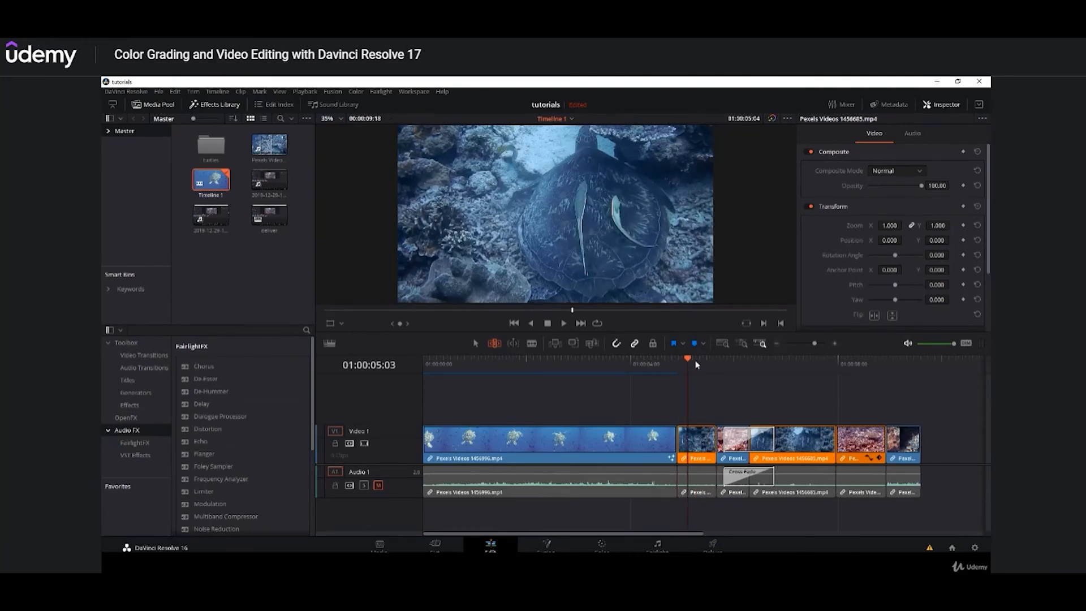
- Ripple trim the start of the second clip to the playhead at 01:00:05:05
key("Right")
mouse_move(693, 362)
left_mouse_down()
mouse_move(713, 362)
mouse_move(635, 364)
mouse_move(691, 365)
left_mouse_up()
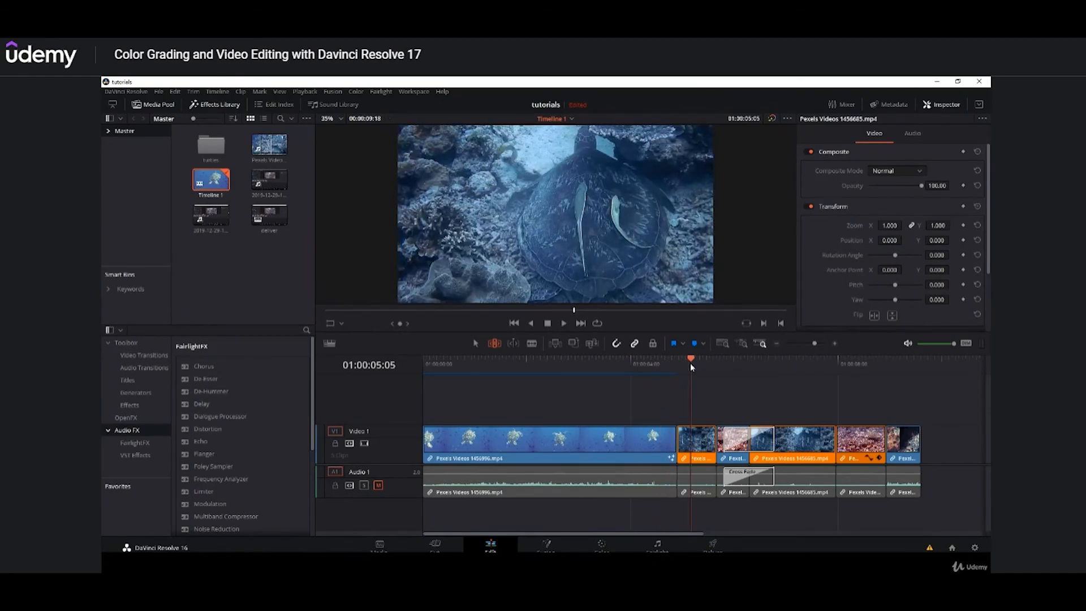
key("ctrl+shift+bracketleft")
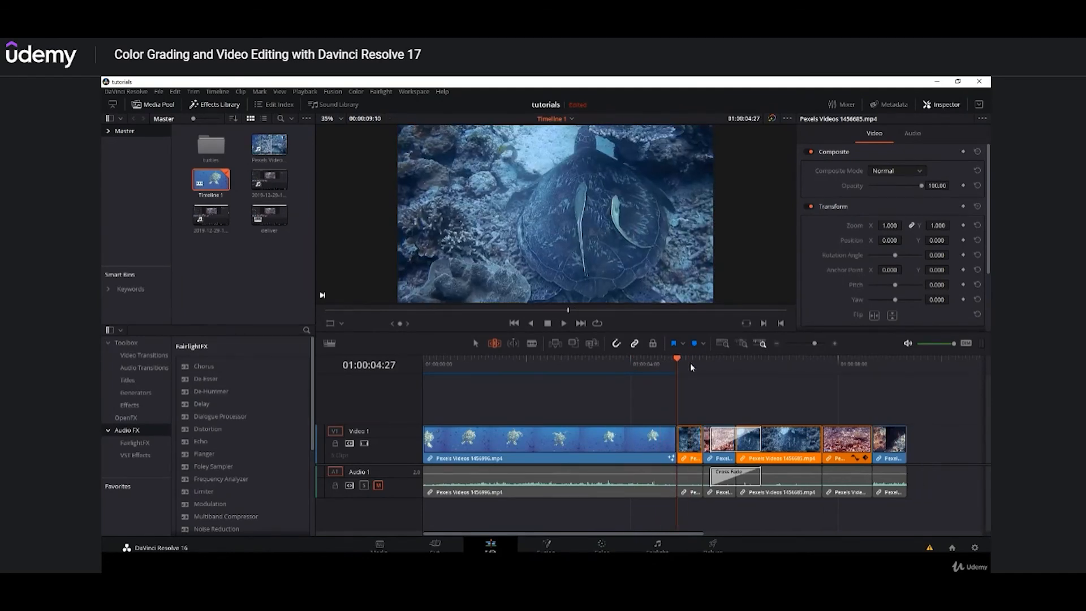
- Play from the second clip and ripple trim the end of the third clip to the playhead at 01:00:05:20
key("space")
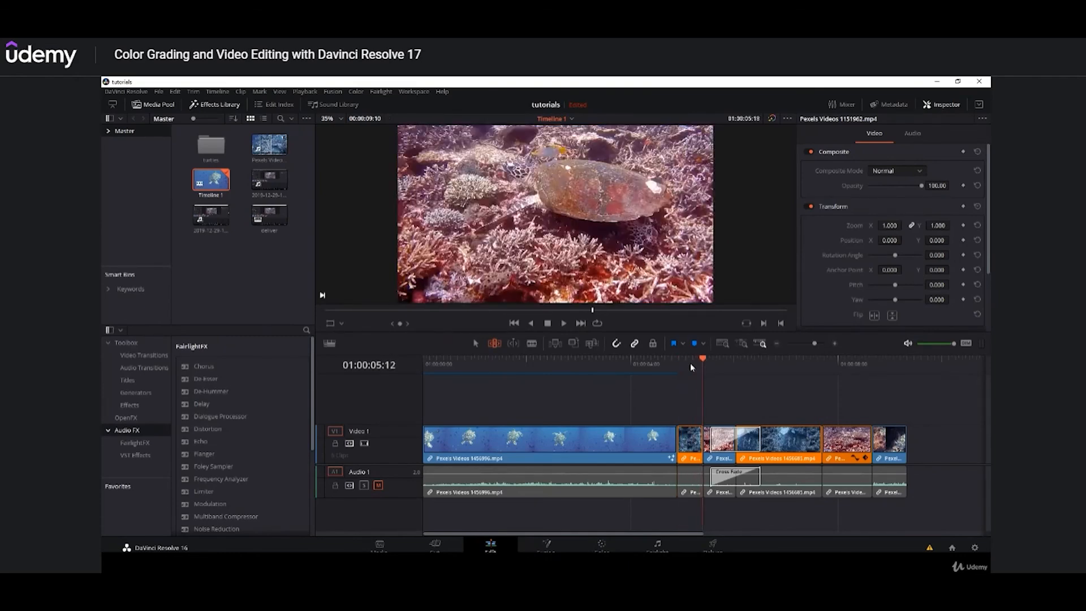
key("space")
key("ctrl+shift+bracketright")
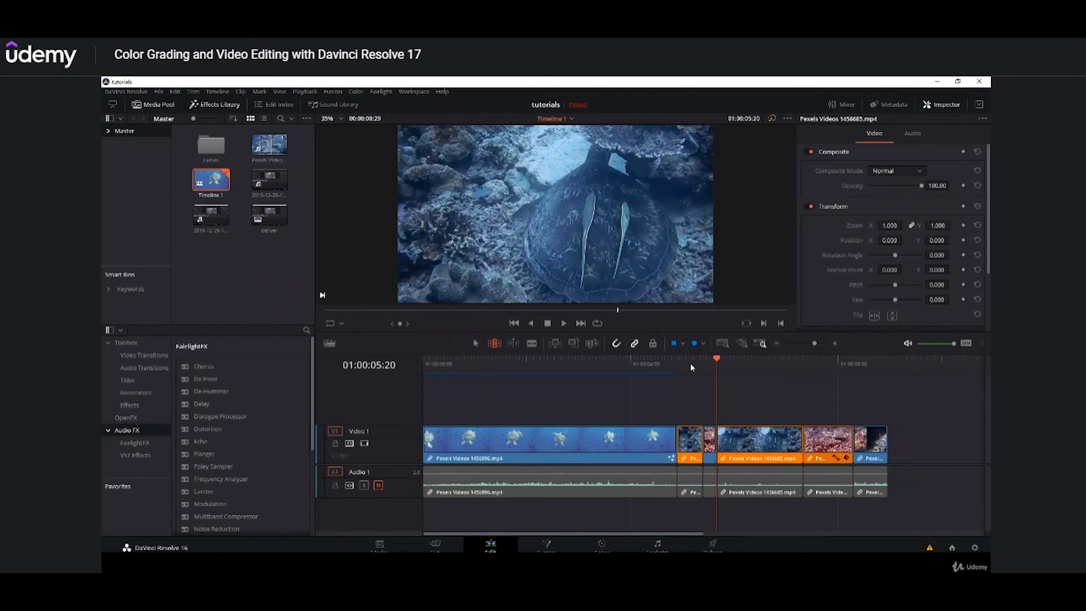
- Ripple trim the start of the fourth clip to the playhead, and play on to ripple trim its end at 01:00:06:12
key("space")
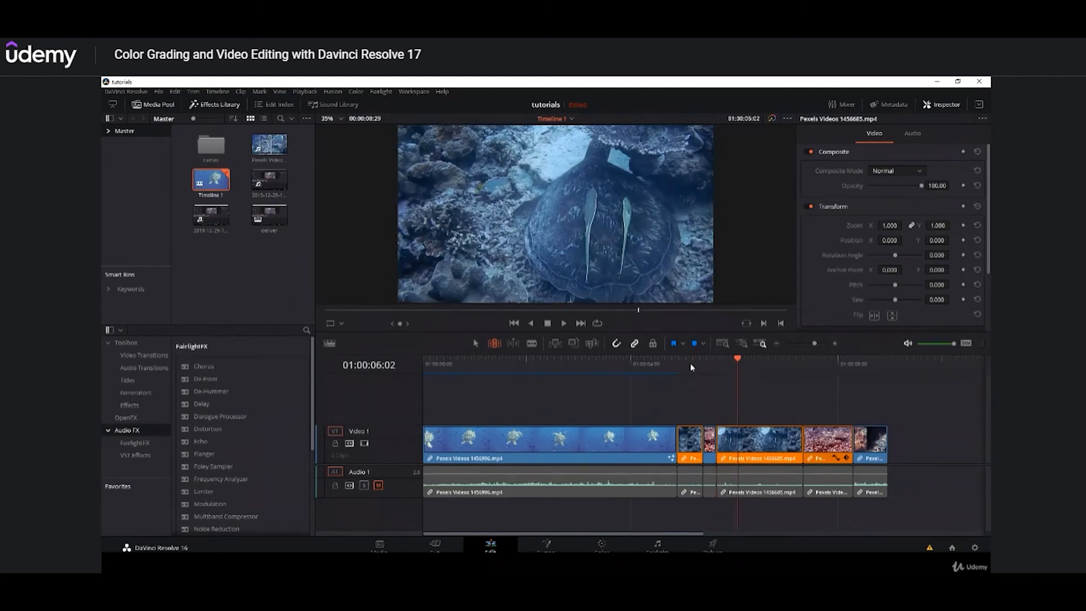
key("space")
key("ctrl+shift+bracketleft")
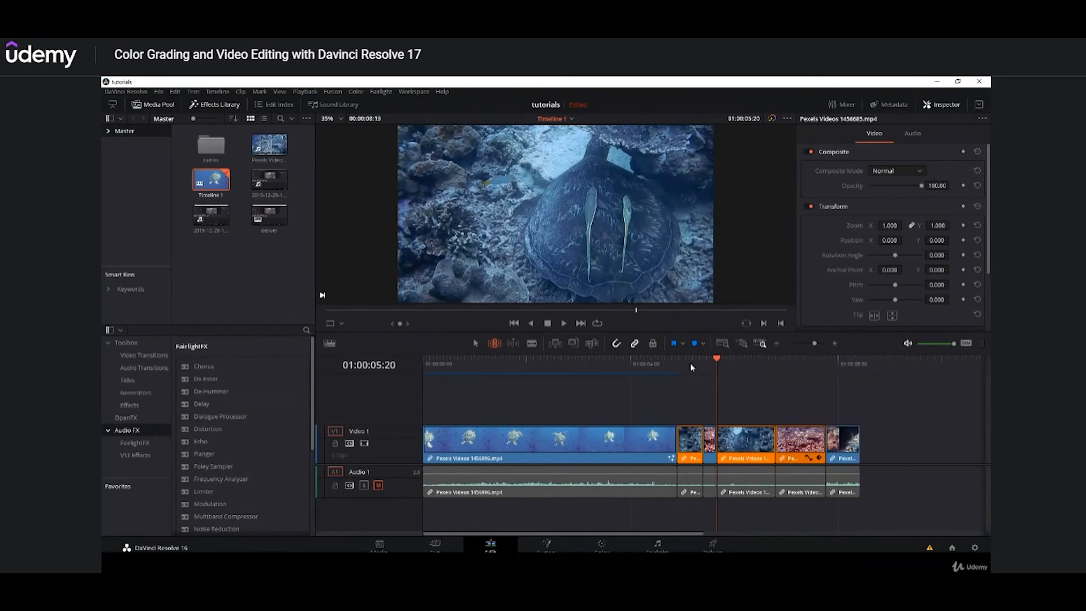
key("space")
key("ctrl+shift+bracketright")
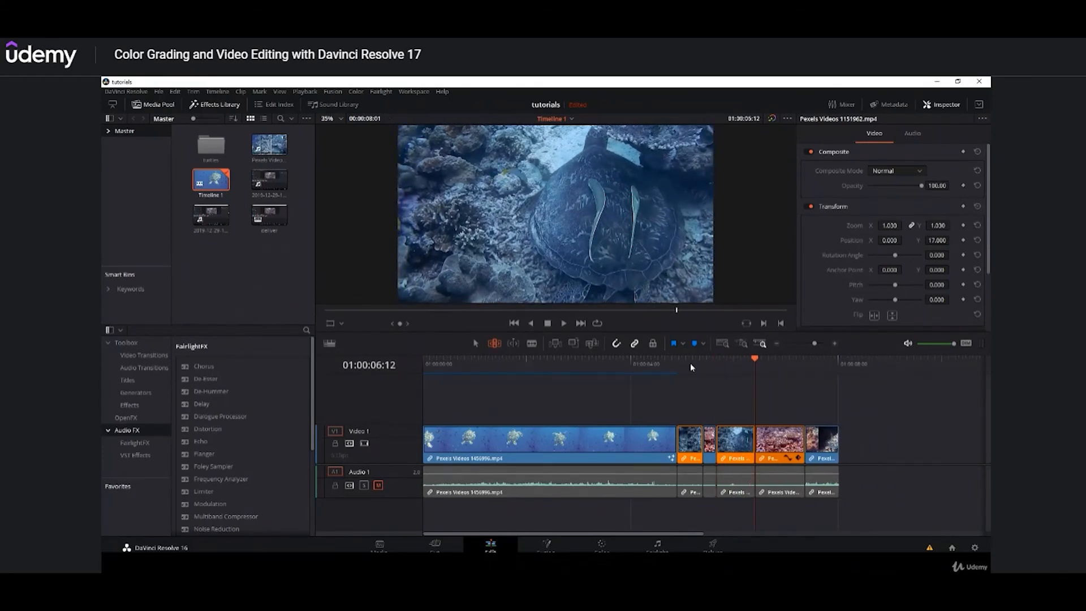
- Enable Selection Follows Playhead for the timeline and scrub back into the first clip at 01:00:04:04 to test it
left_click(702, 358)
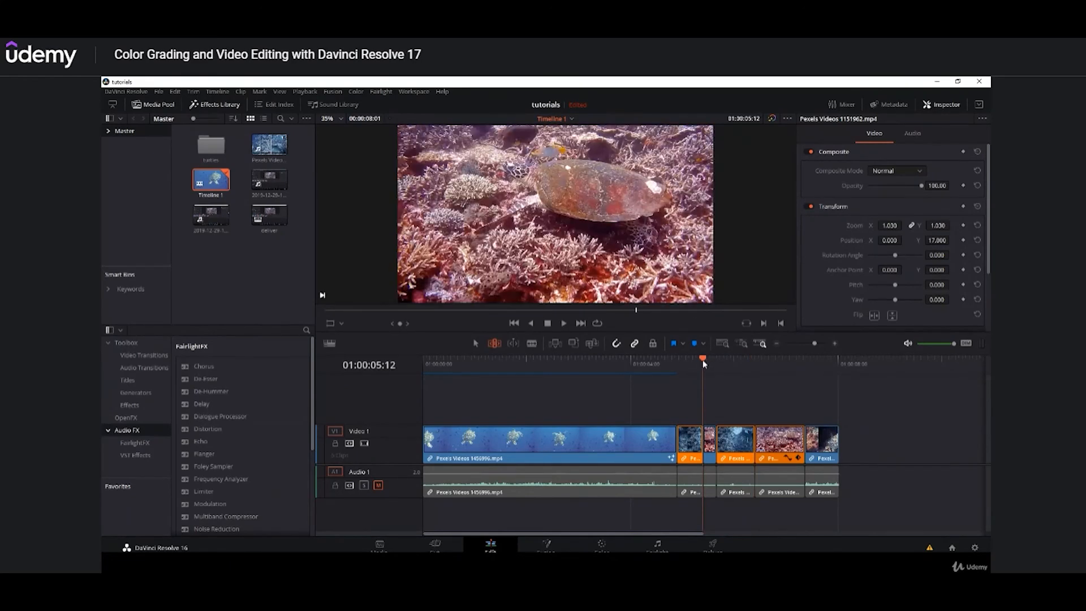
left_click_drag(700, 360, 690, 360)
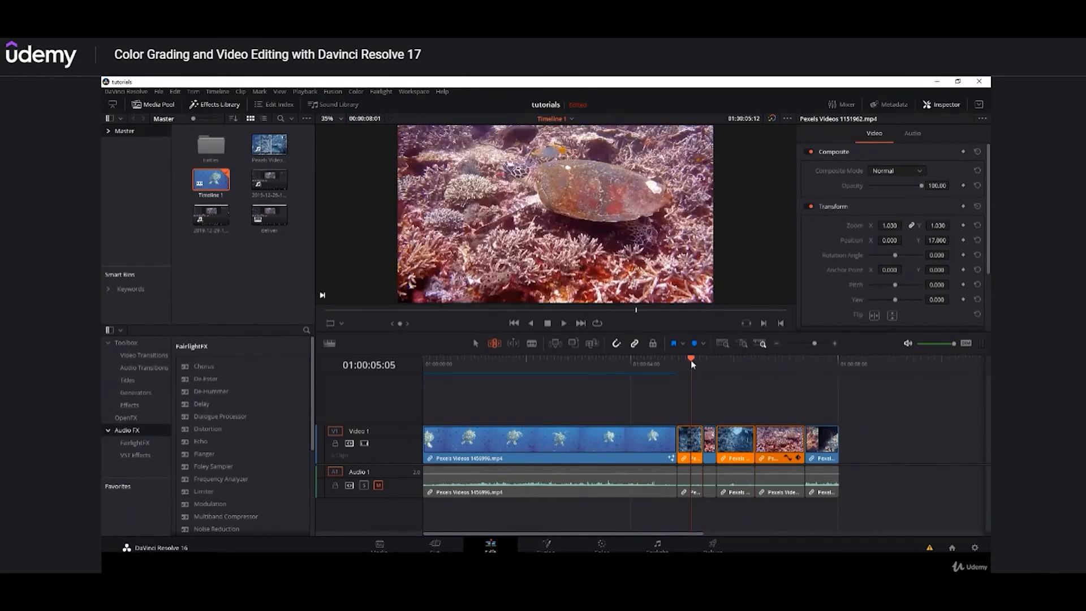
left_click(219, 92)
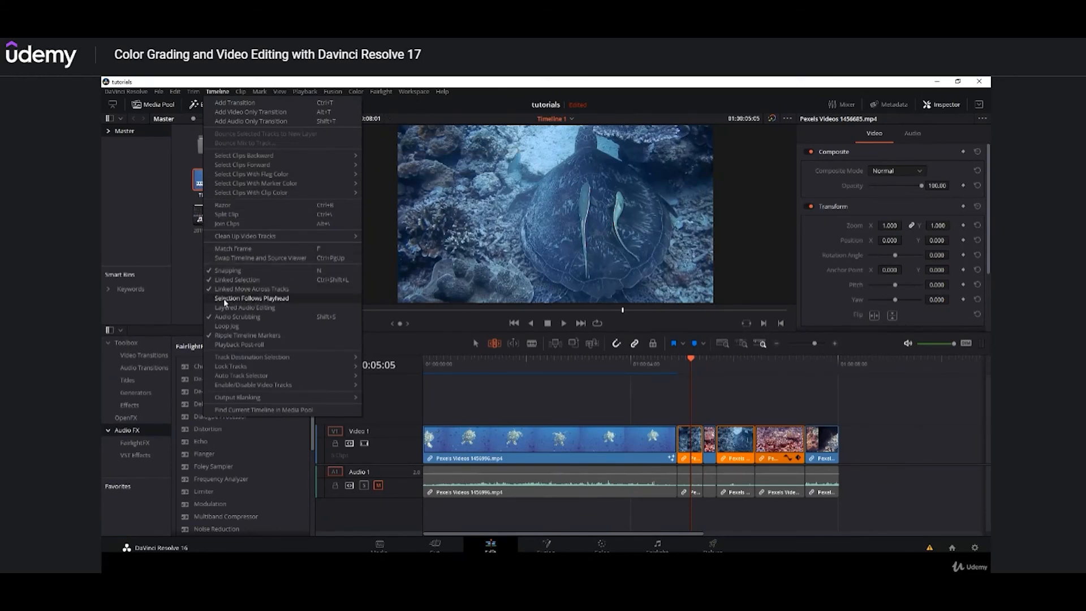
left_click(280, 298)
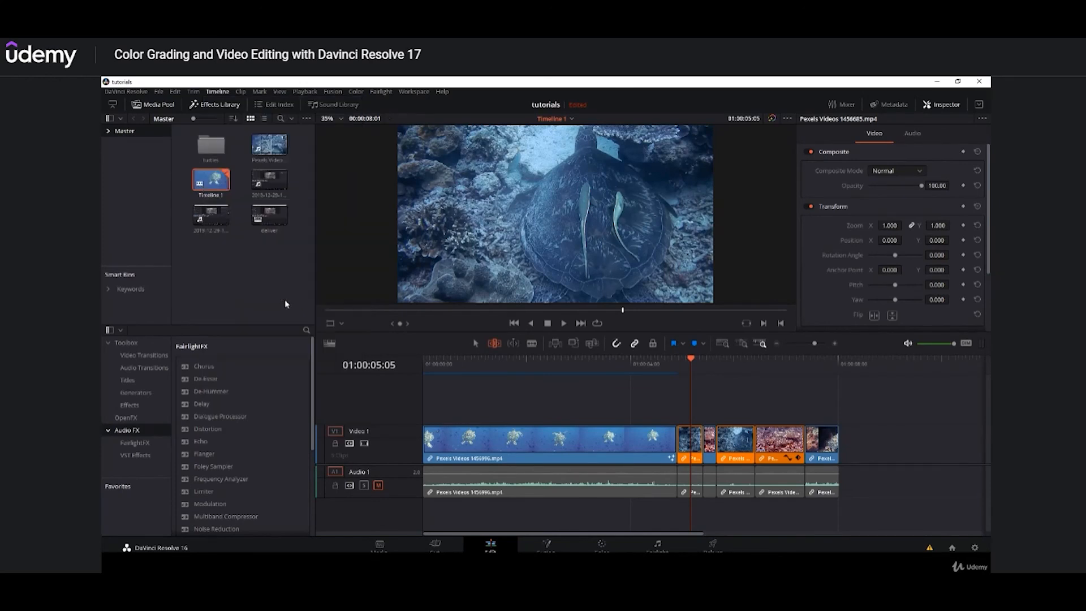
left_click_drag(680, 362, 637, 360)
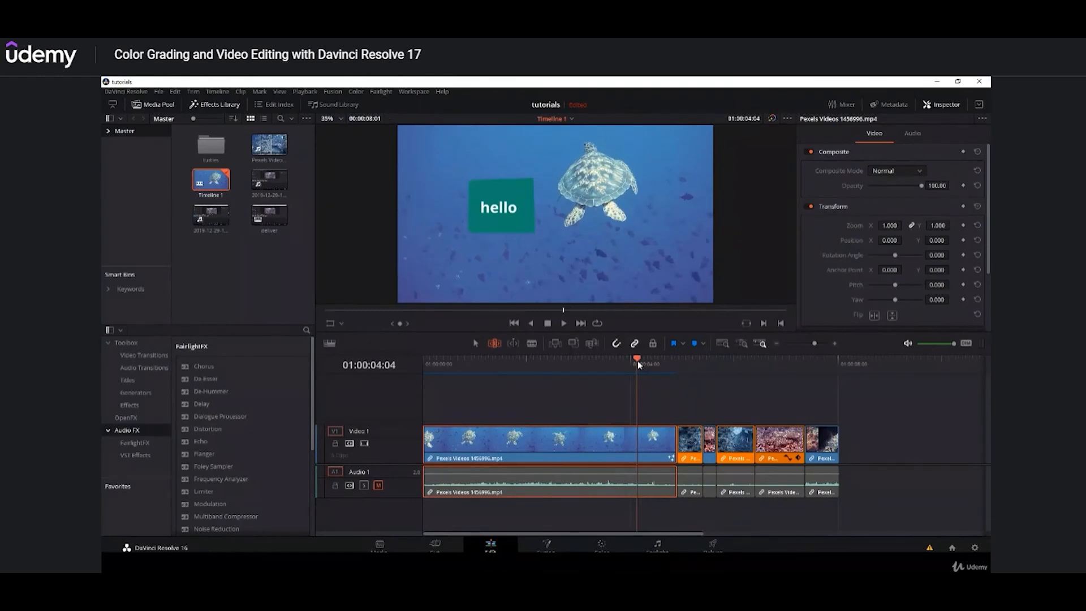
- Play the timeline while ripple trimming the later clips, and ripple delete the second clip with the playhead at 01:00:05:02
key("space")
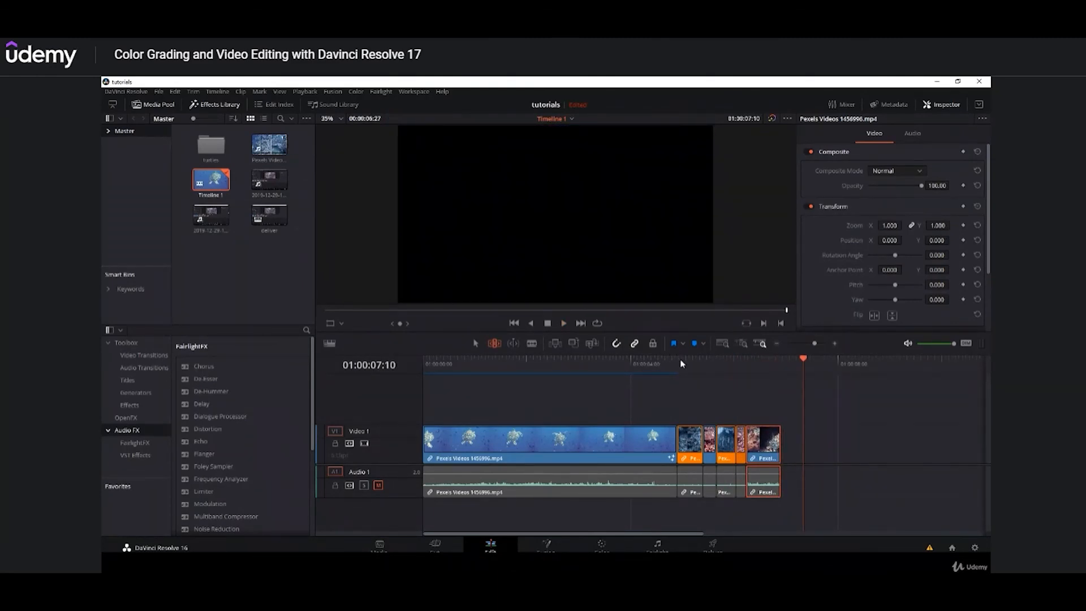
mouse_move(679, 360)
left_mouse_down()
mouse_move(689, 361)
mouse_move(661, 360)
mouse_move(686, 359)
left_mouse_up()
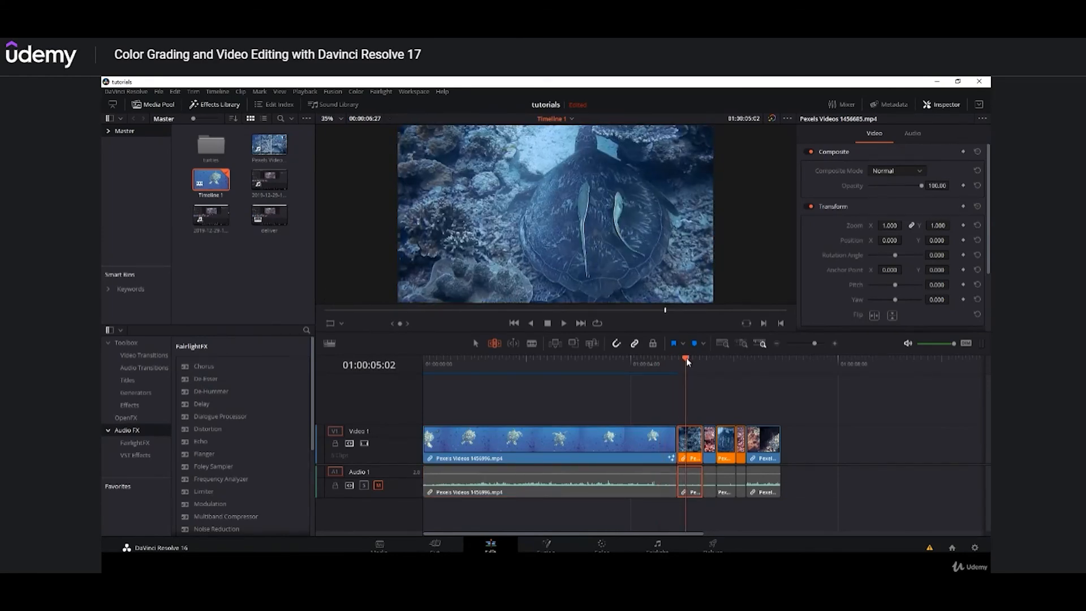
key("Delete")
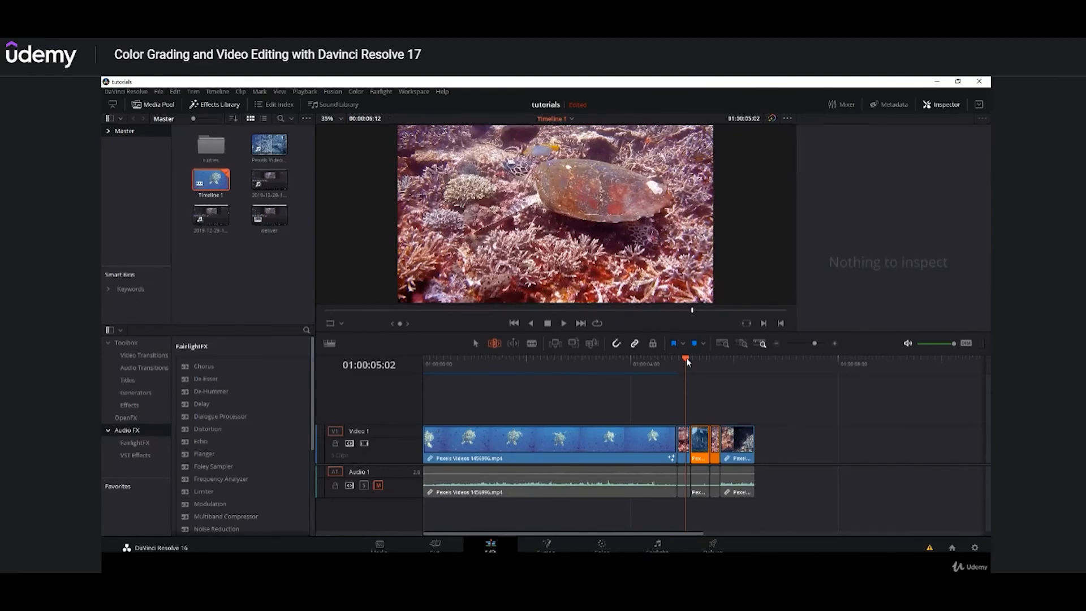
- Ripple trim the first clip's start to the playhead at 01:00:00:17 and its end to the playhead at 01:00:03:23
left_click_drag(687, 360, 461, 371)
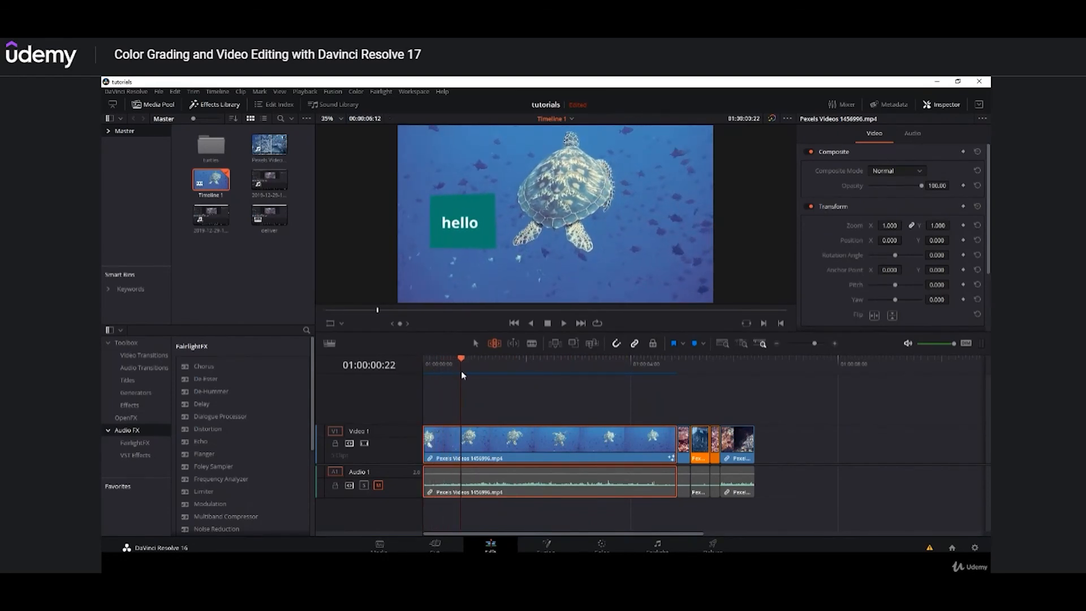
left_click(218, 92)
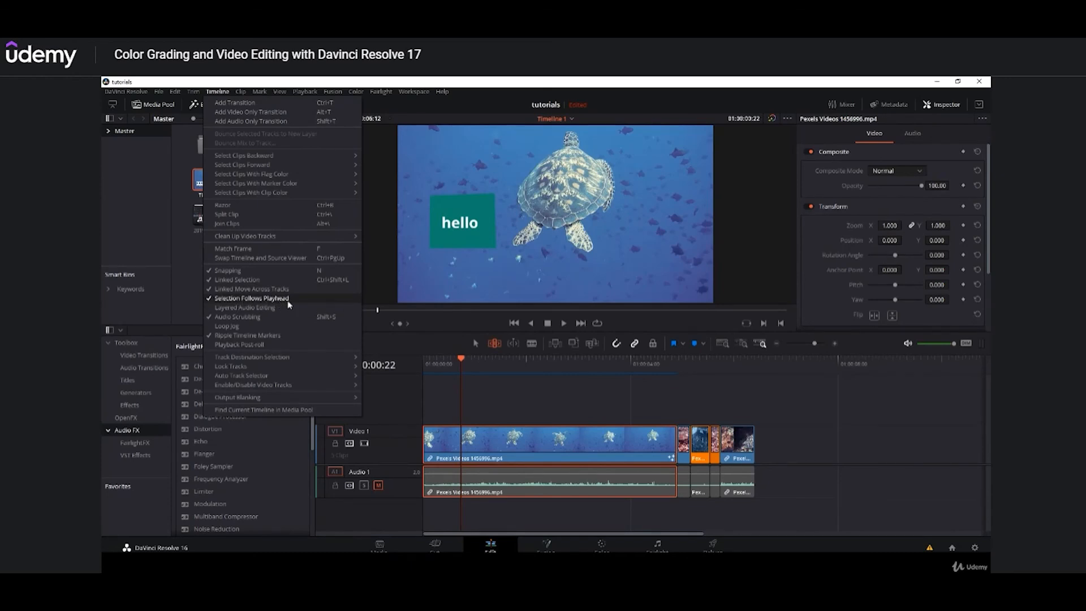
left_click_drag(491, 362, 453, 365)
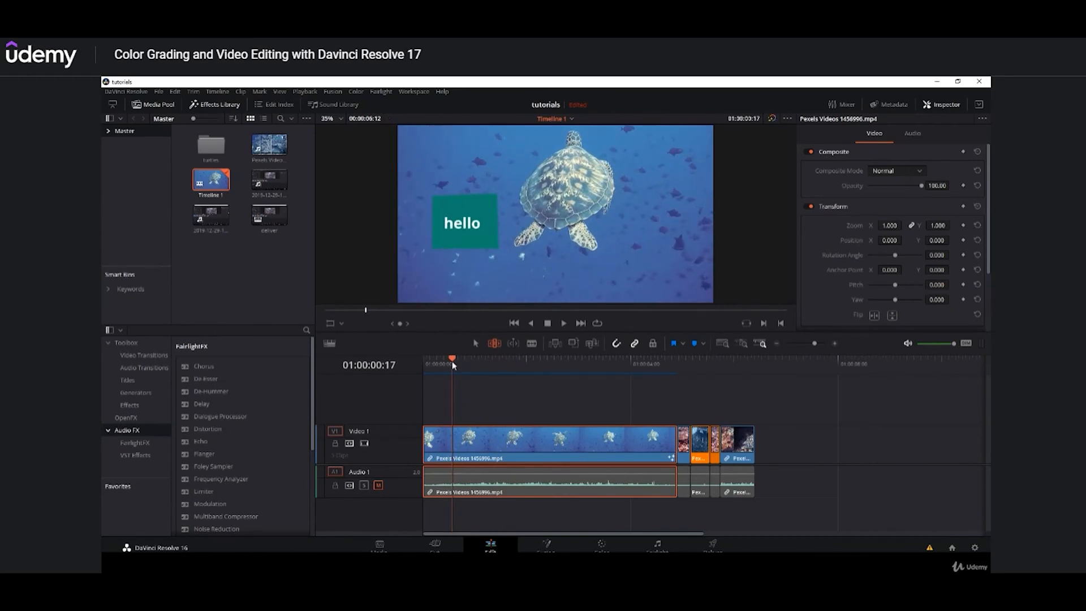
key("ctrl+shift+bracketleft")
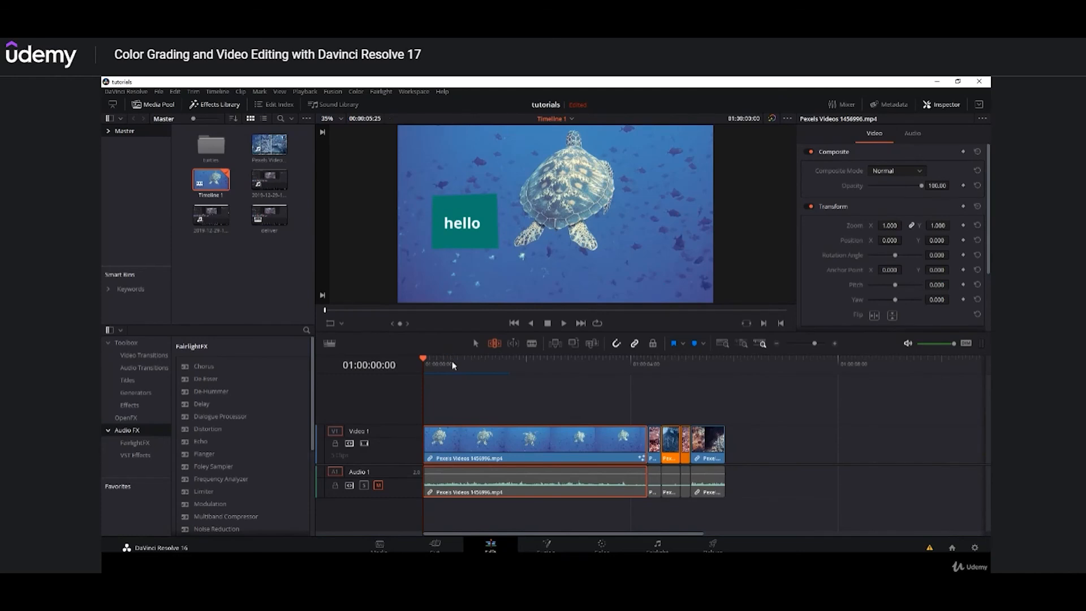
left_click_drag(453, 365, 619, 362)
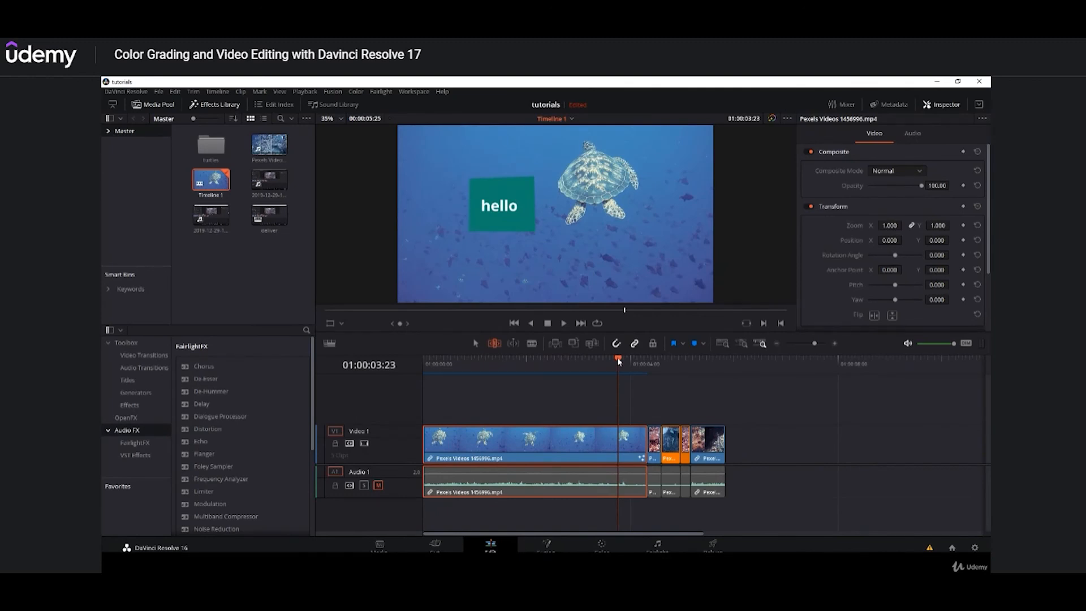
key("ctrl+shift+bracketright")
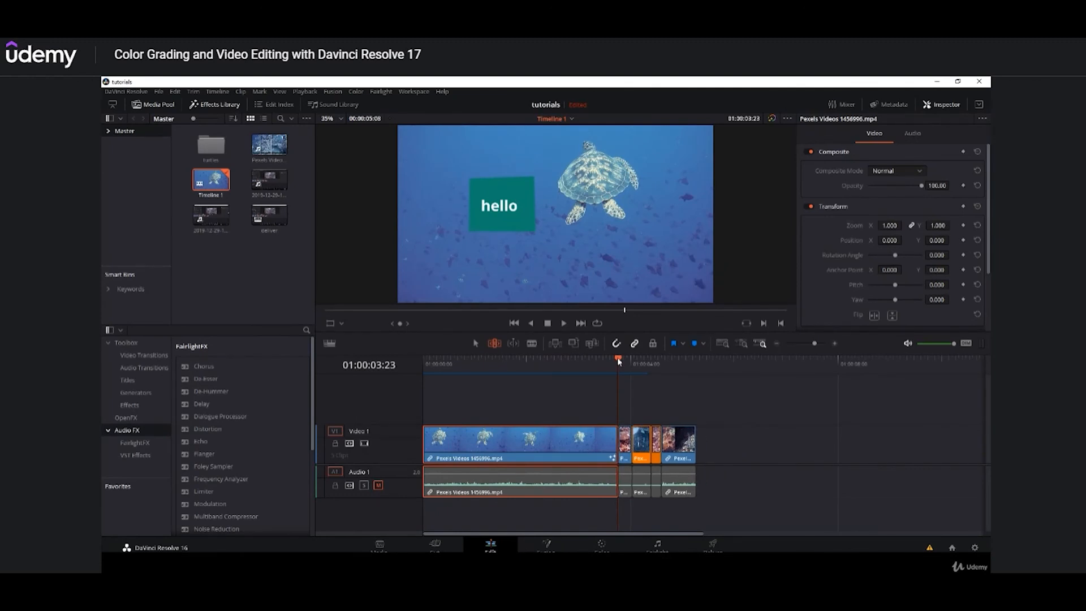
left_click_drag(619, 362, 669, 360)
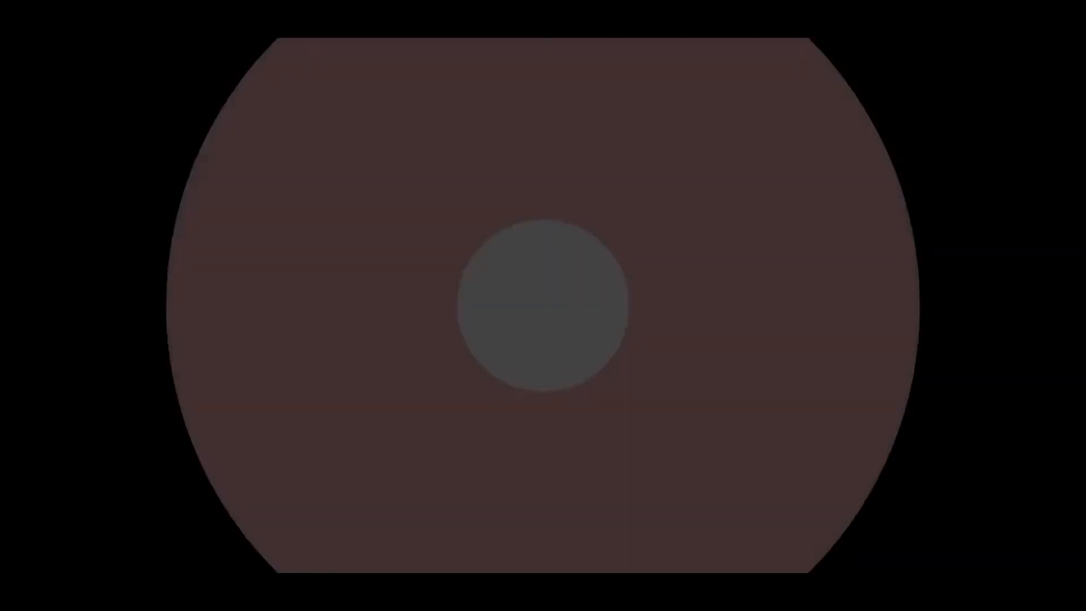